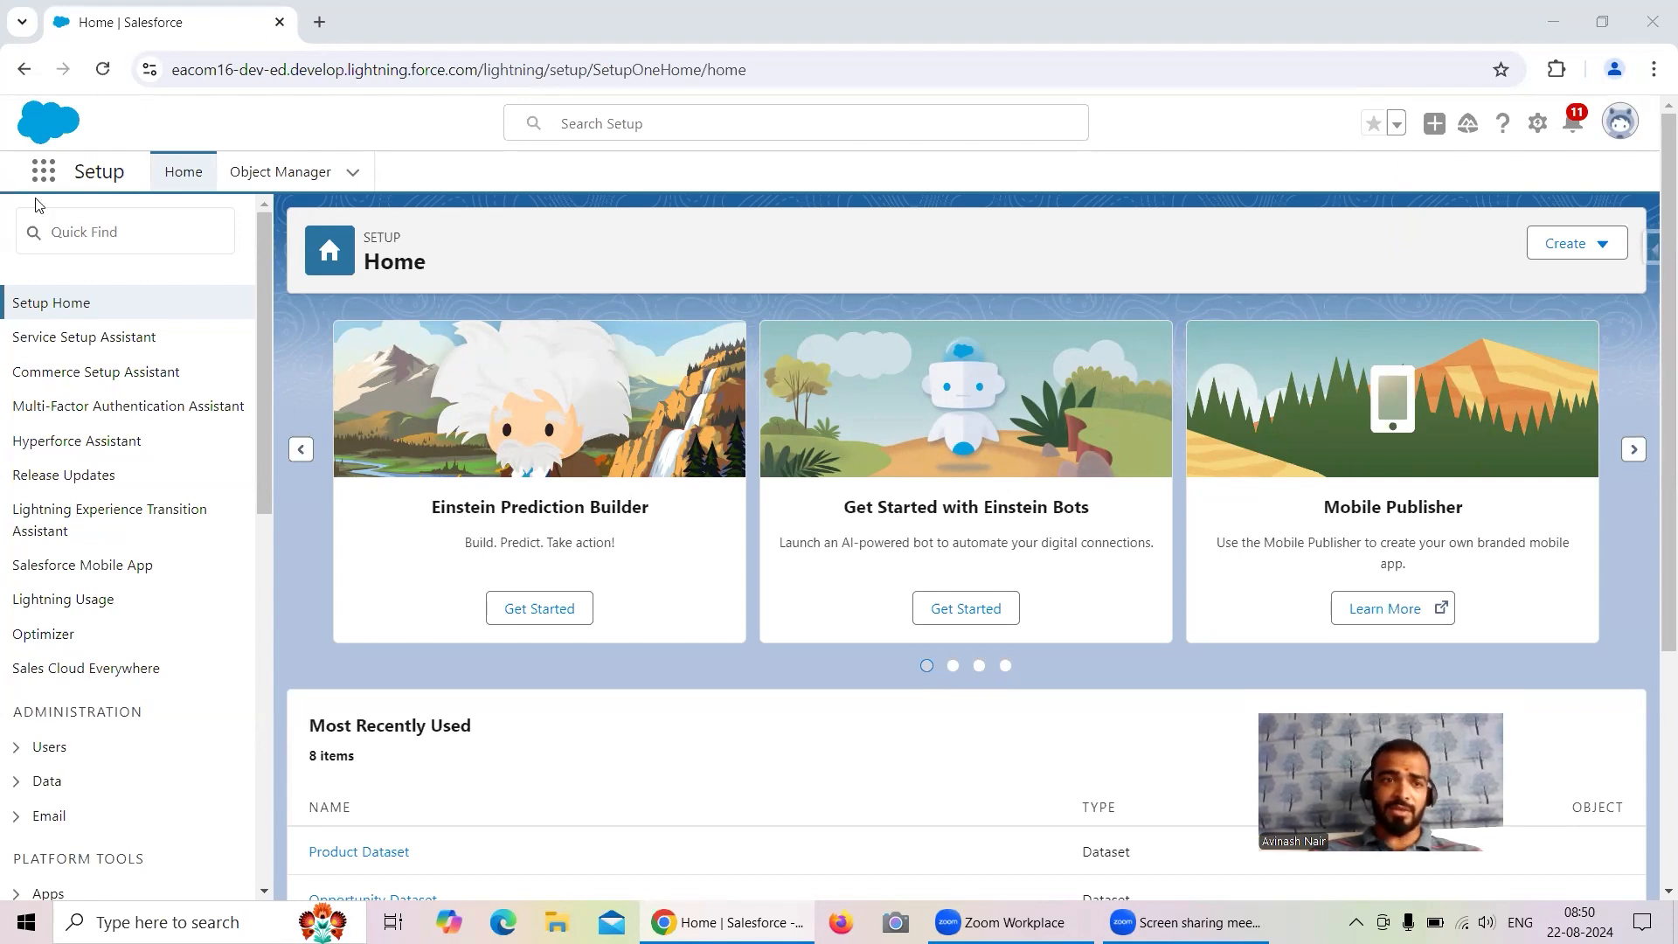
# - Open Analytics Studio's data manager and show the list of recipes
pyautogui.click(43, 171)
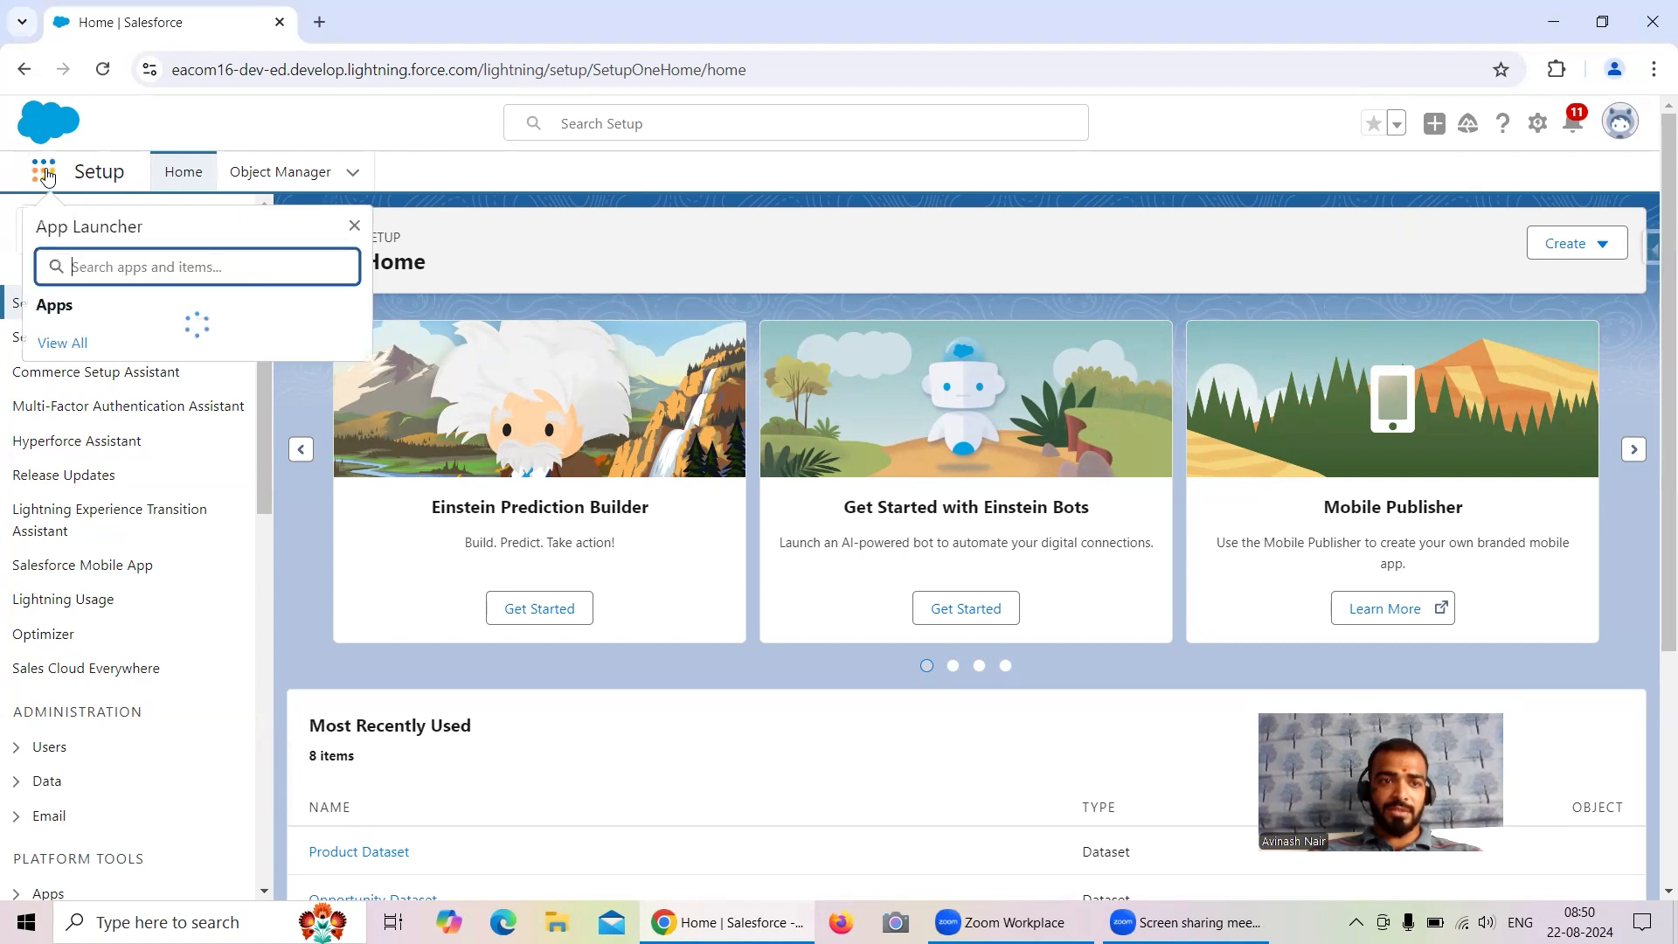
pyautogui.click(122, 342)
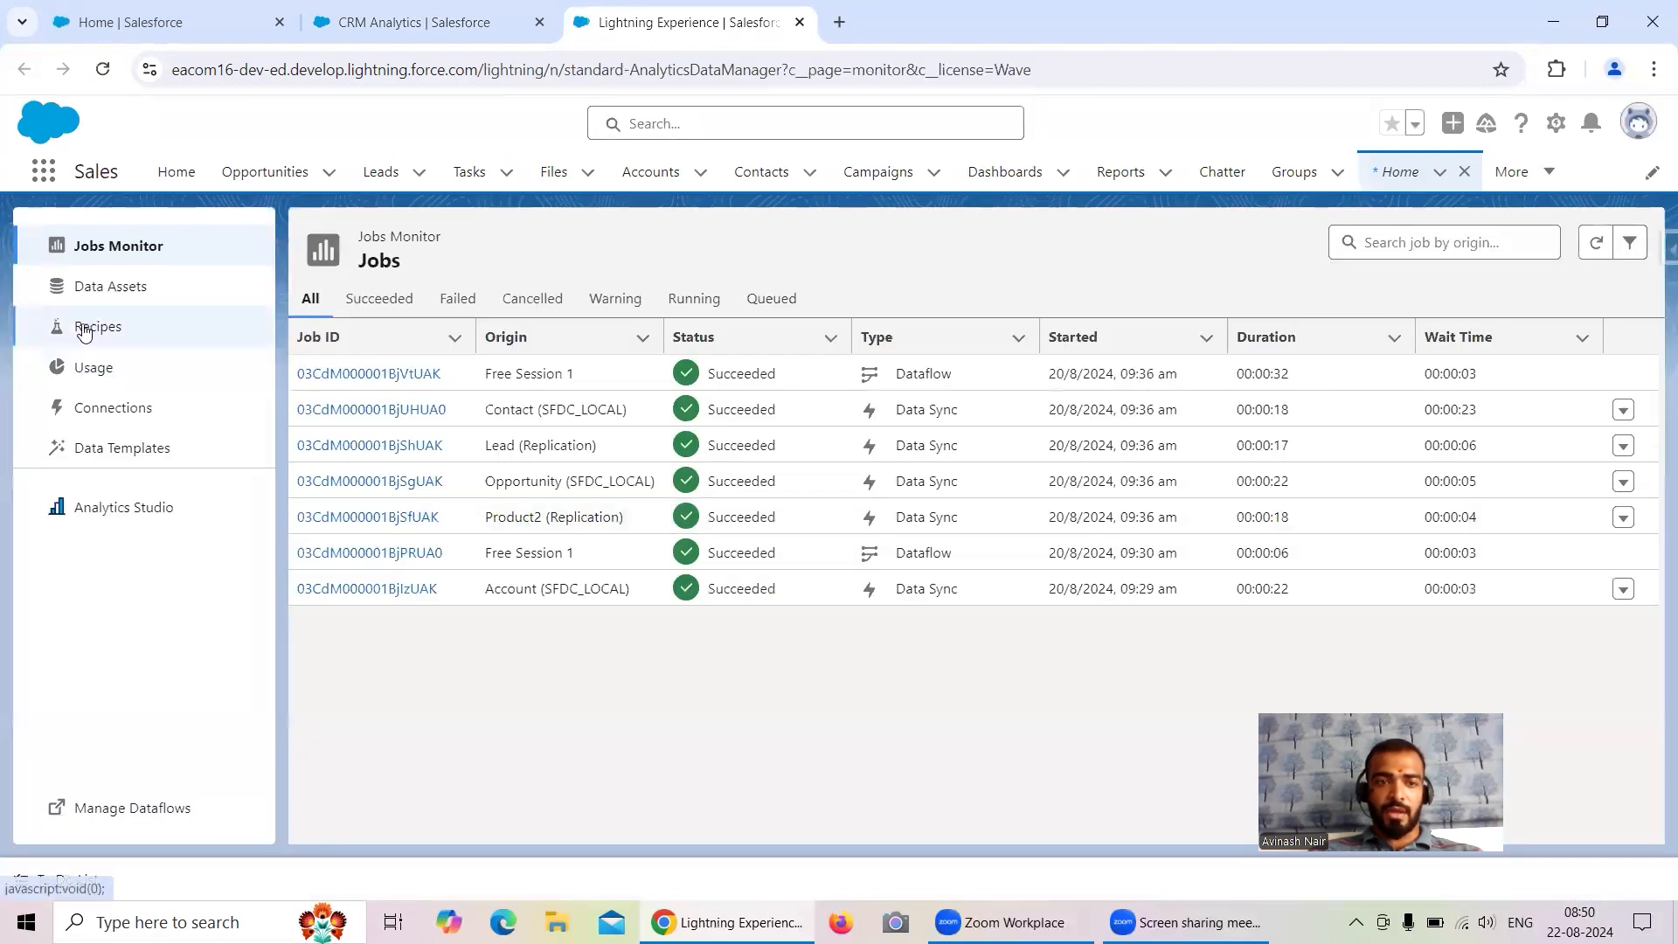
pyautogui.click(84, 326)
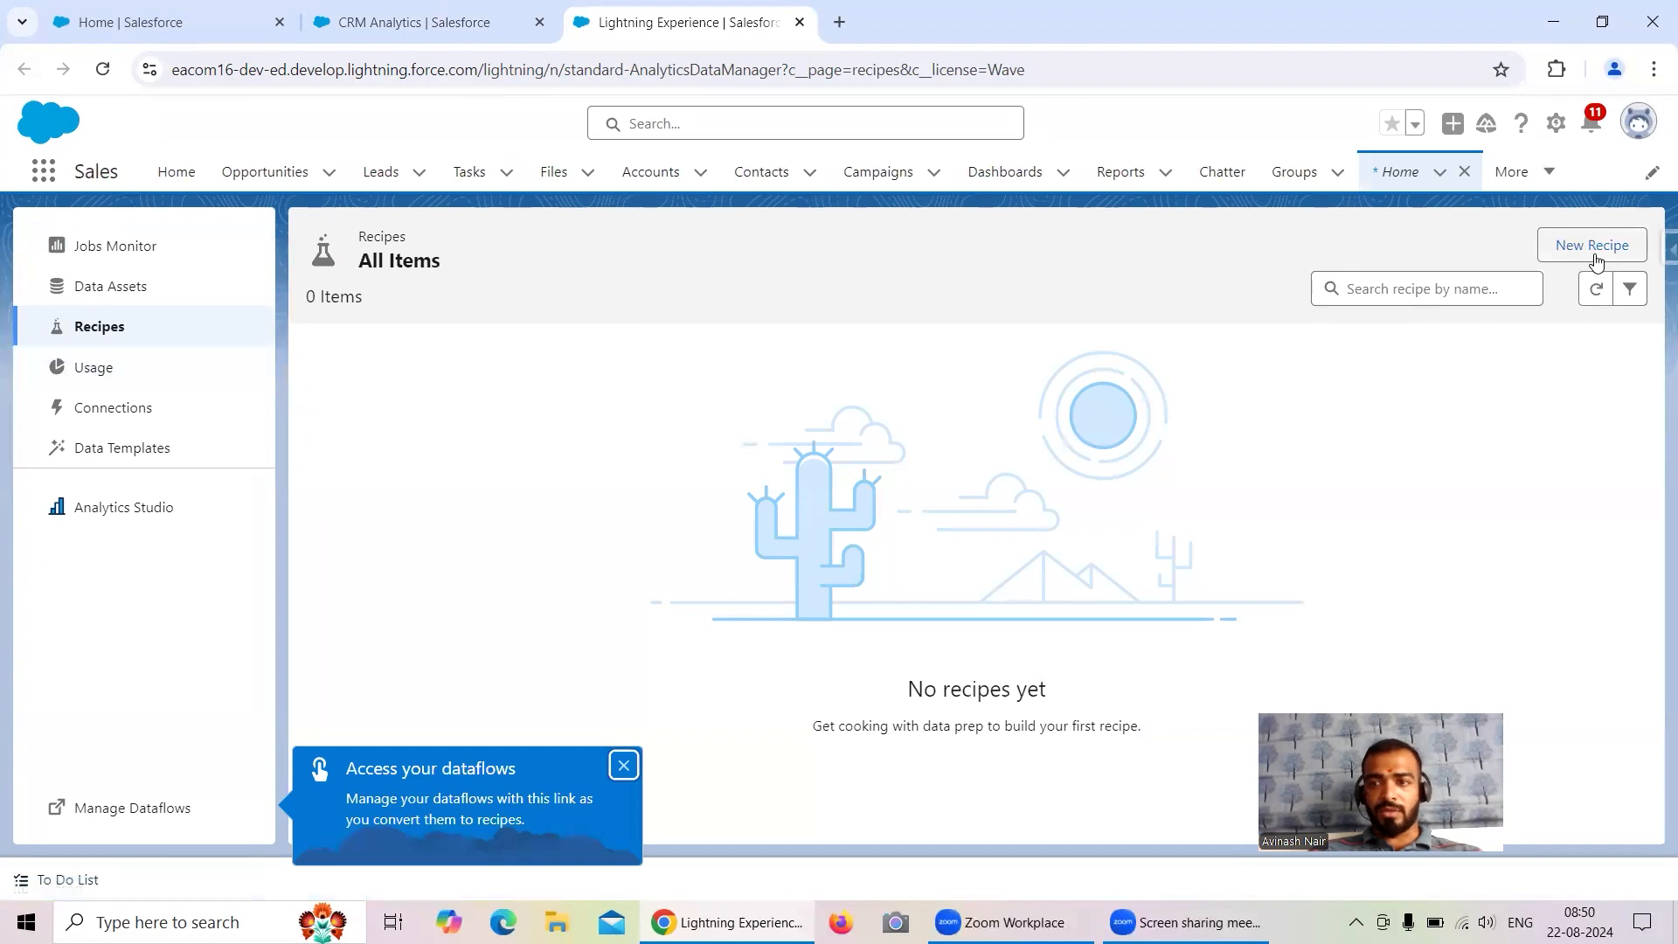
# - Open the dataflow management page in its own browser tab and go to Dataflows & Recipes
pyautogui.click(135, 808)
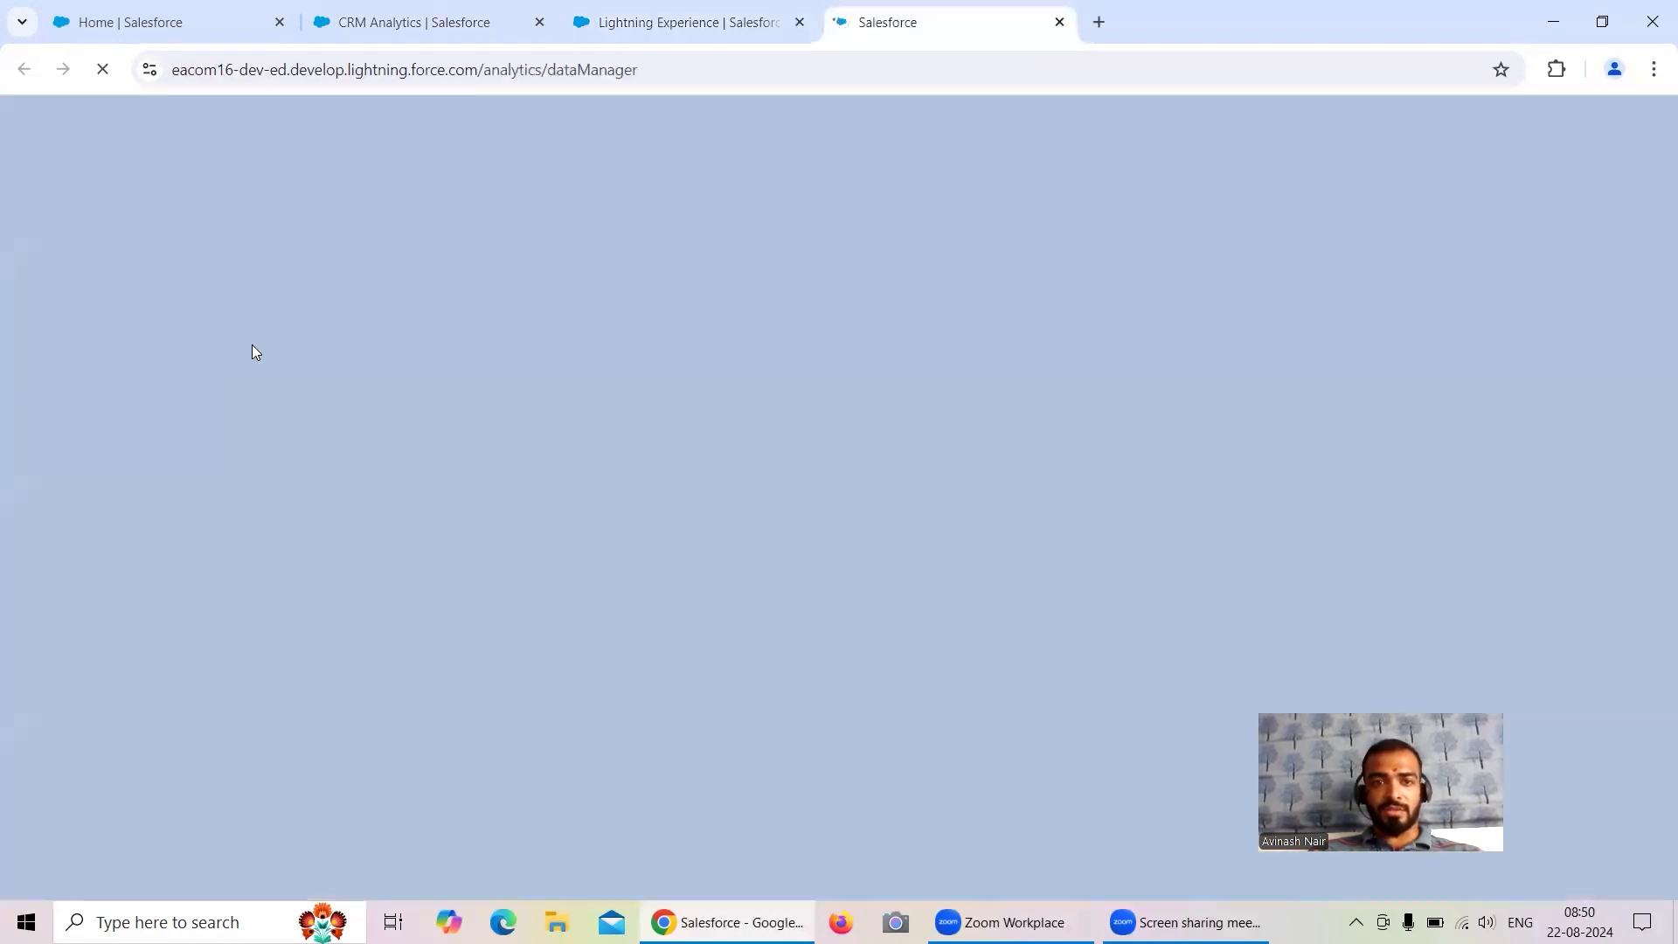
pyautogui.click(686, 23)
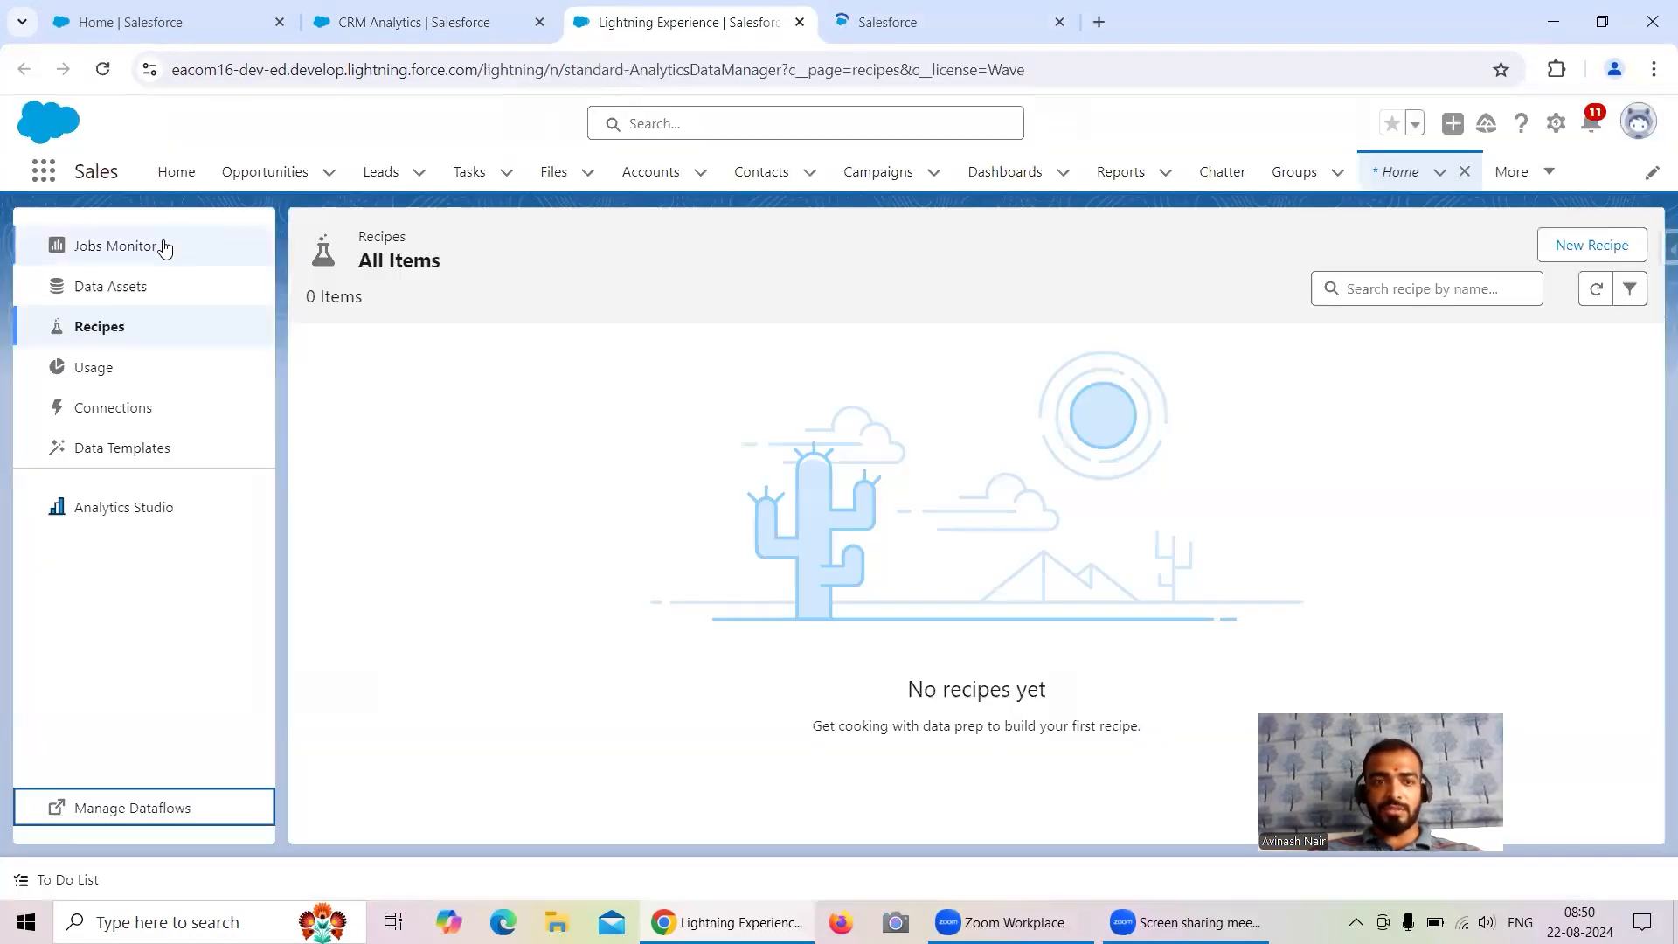
pyautogui.click(960, 33)
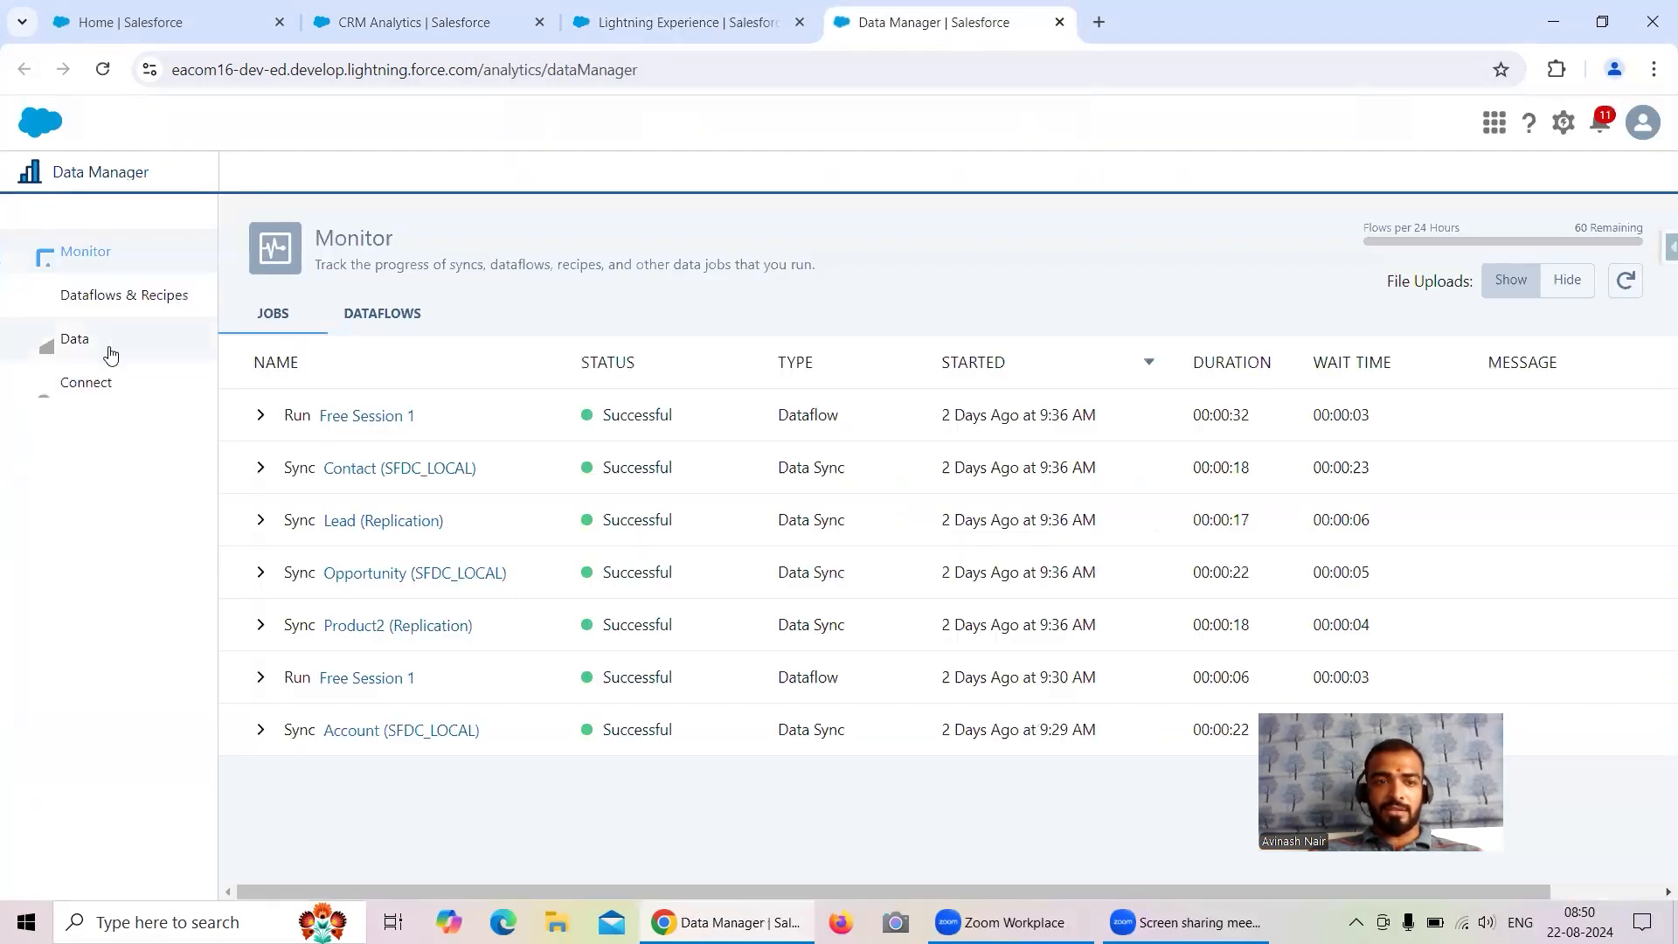
pyautogui.click(133, 293)
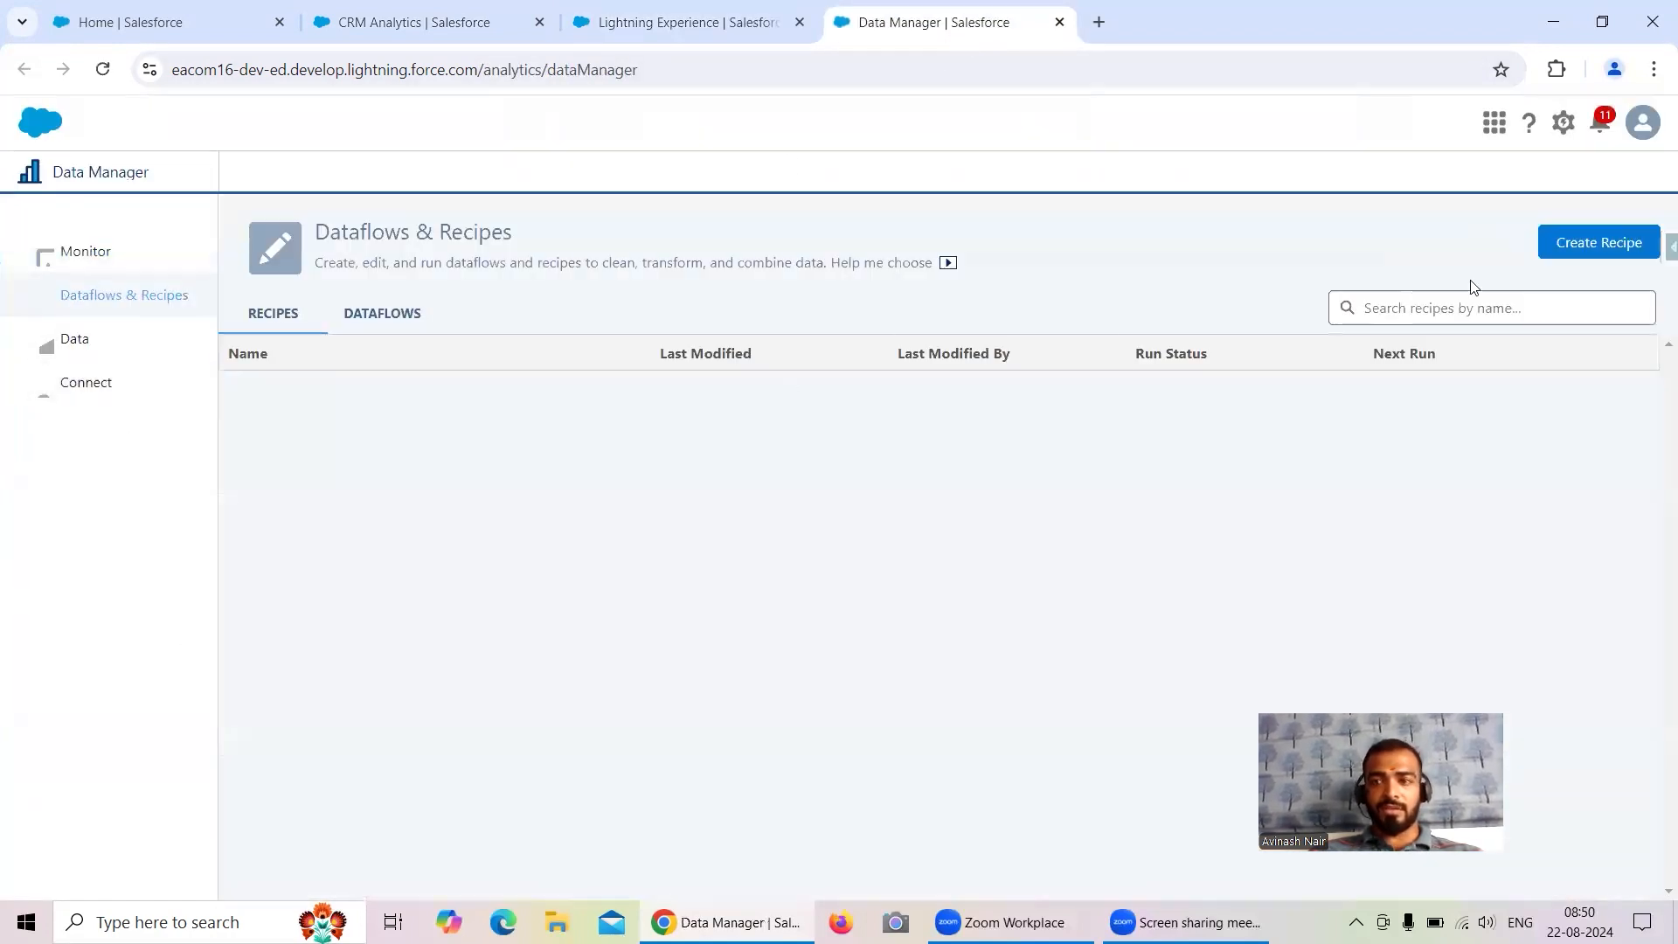
# - Examine the nodes of the Free Session 1 dataflow and return to the recipes list
pyautogui.click(382, 318)
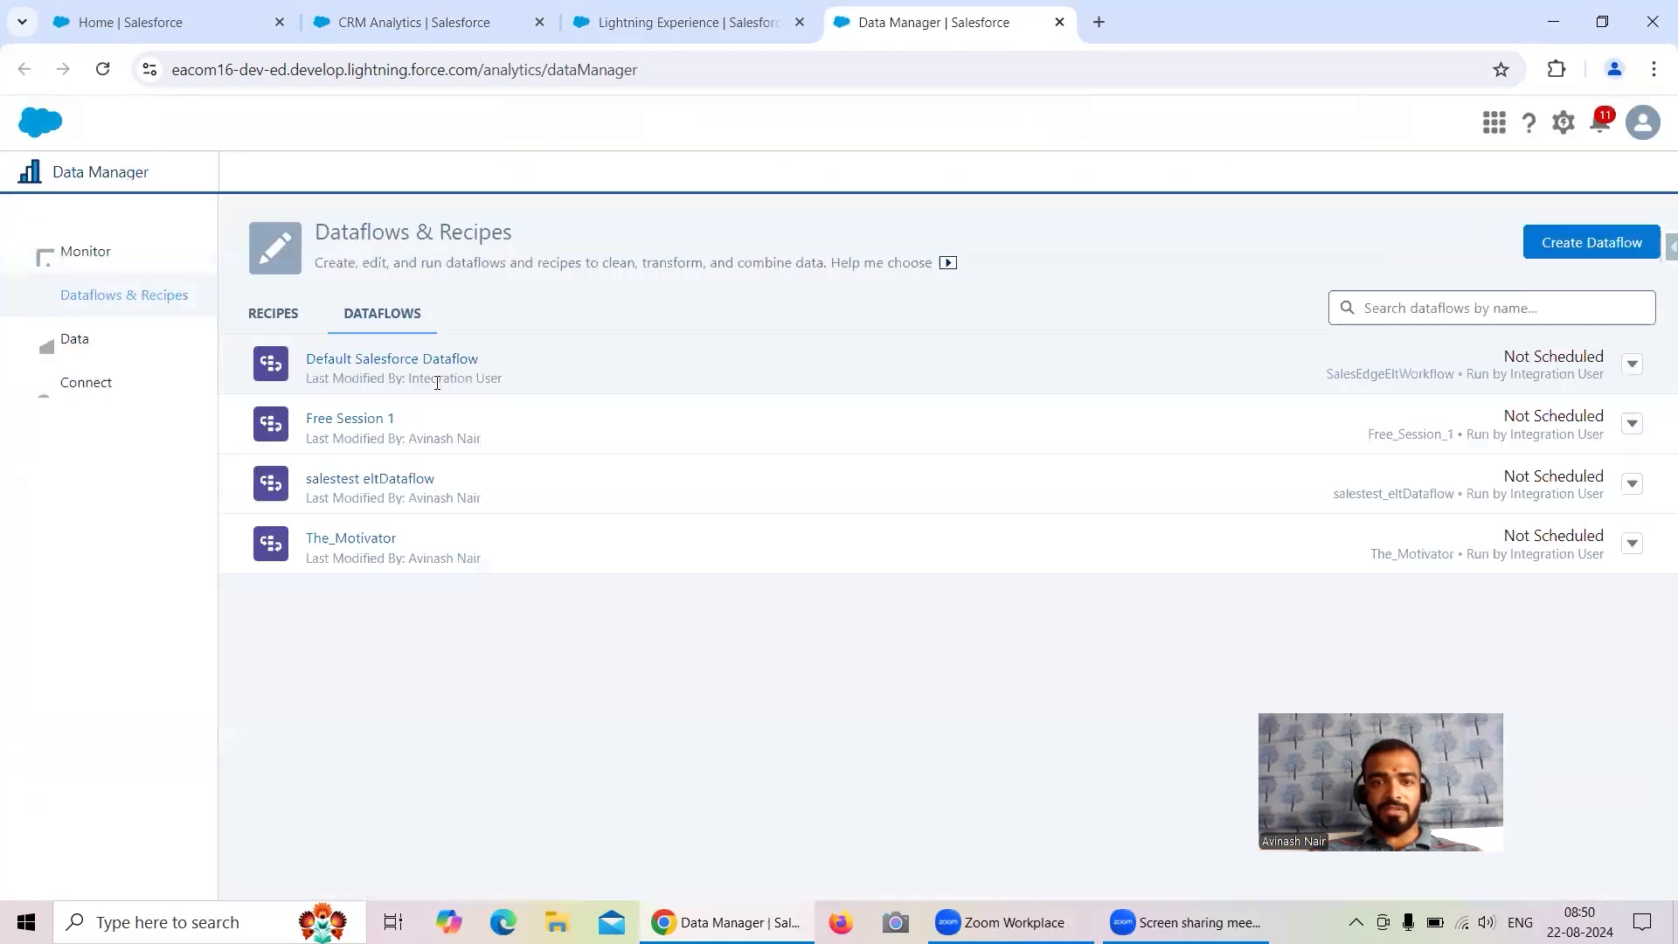
pyautogui.click(341, 422)
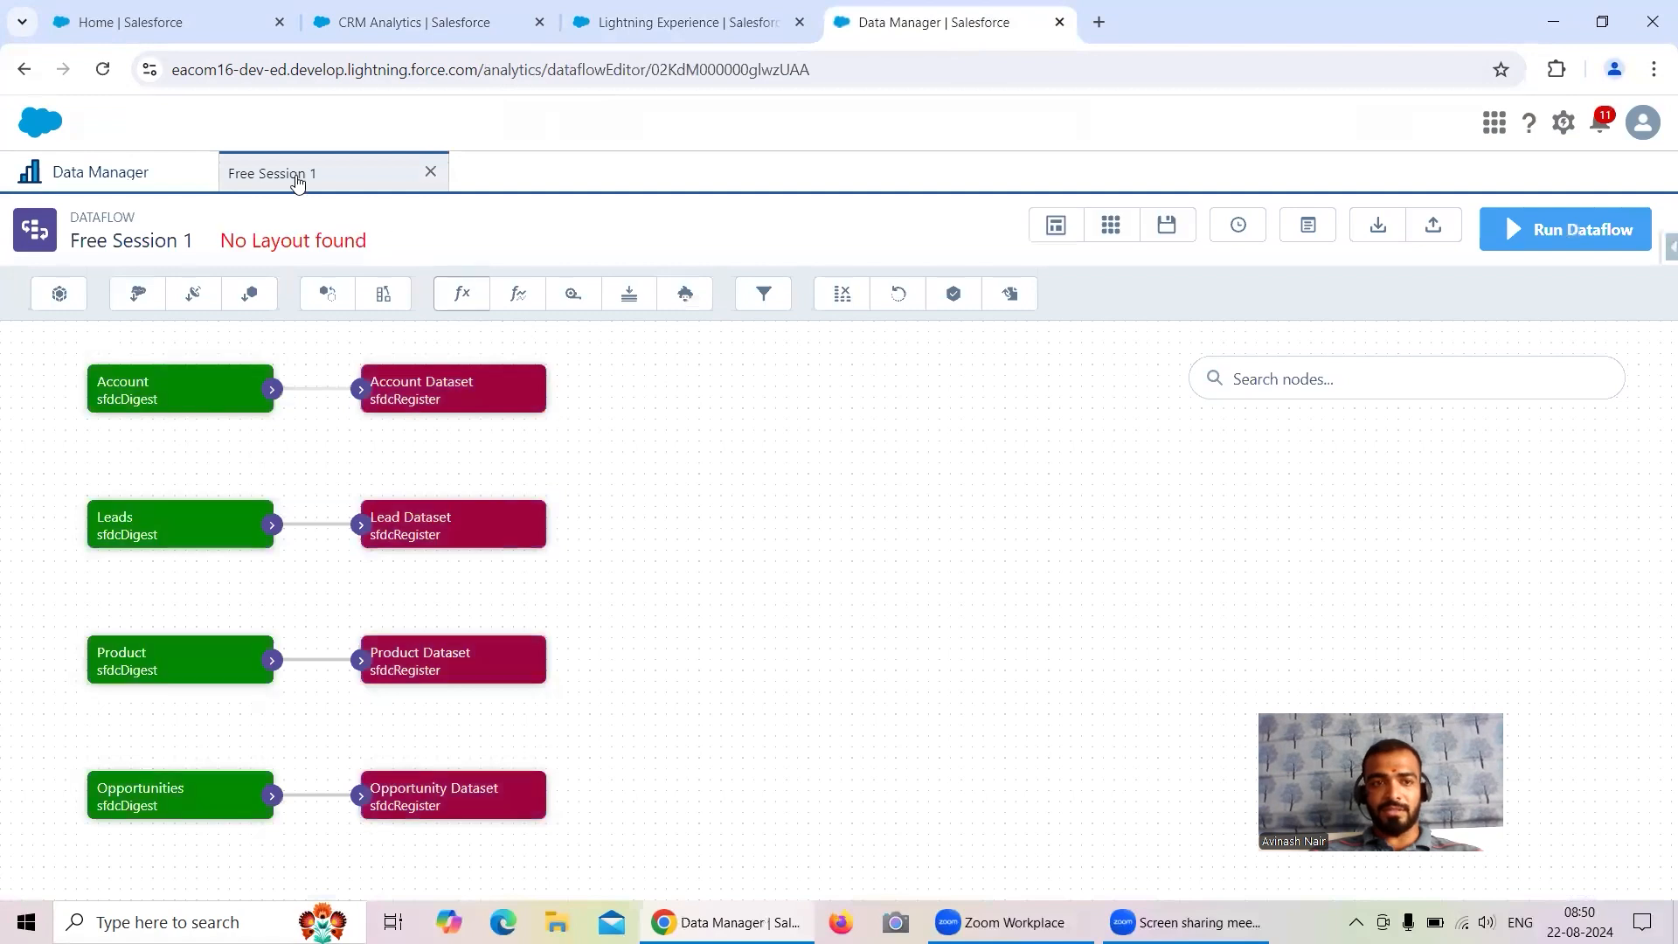
pyautogui.click(98, 172)
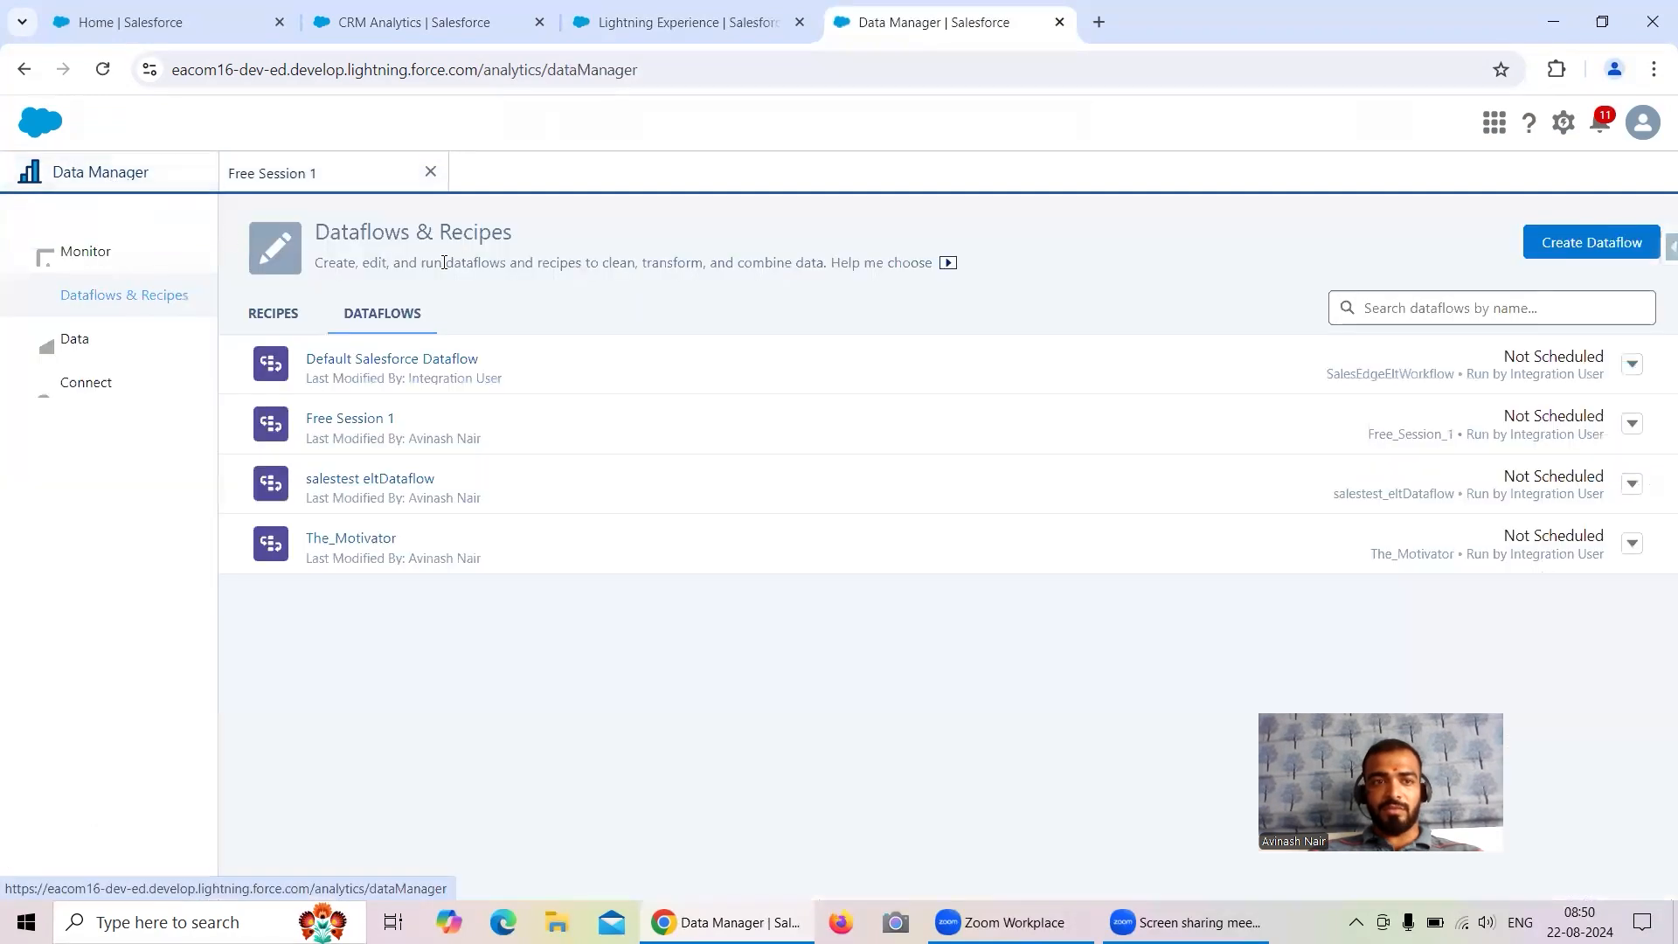
pyautogui.click(274, 316)
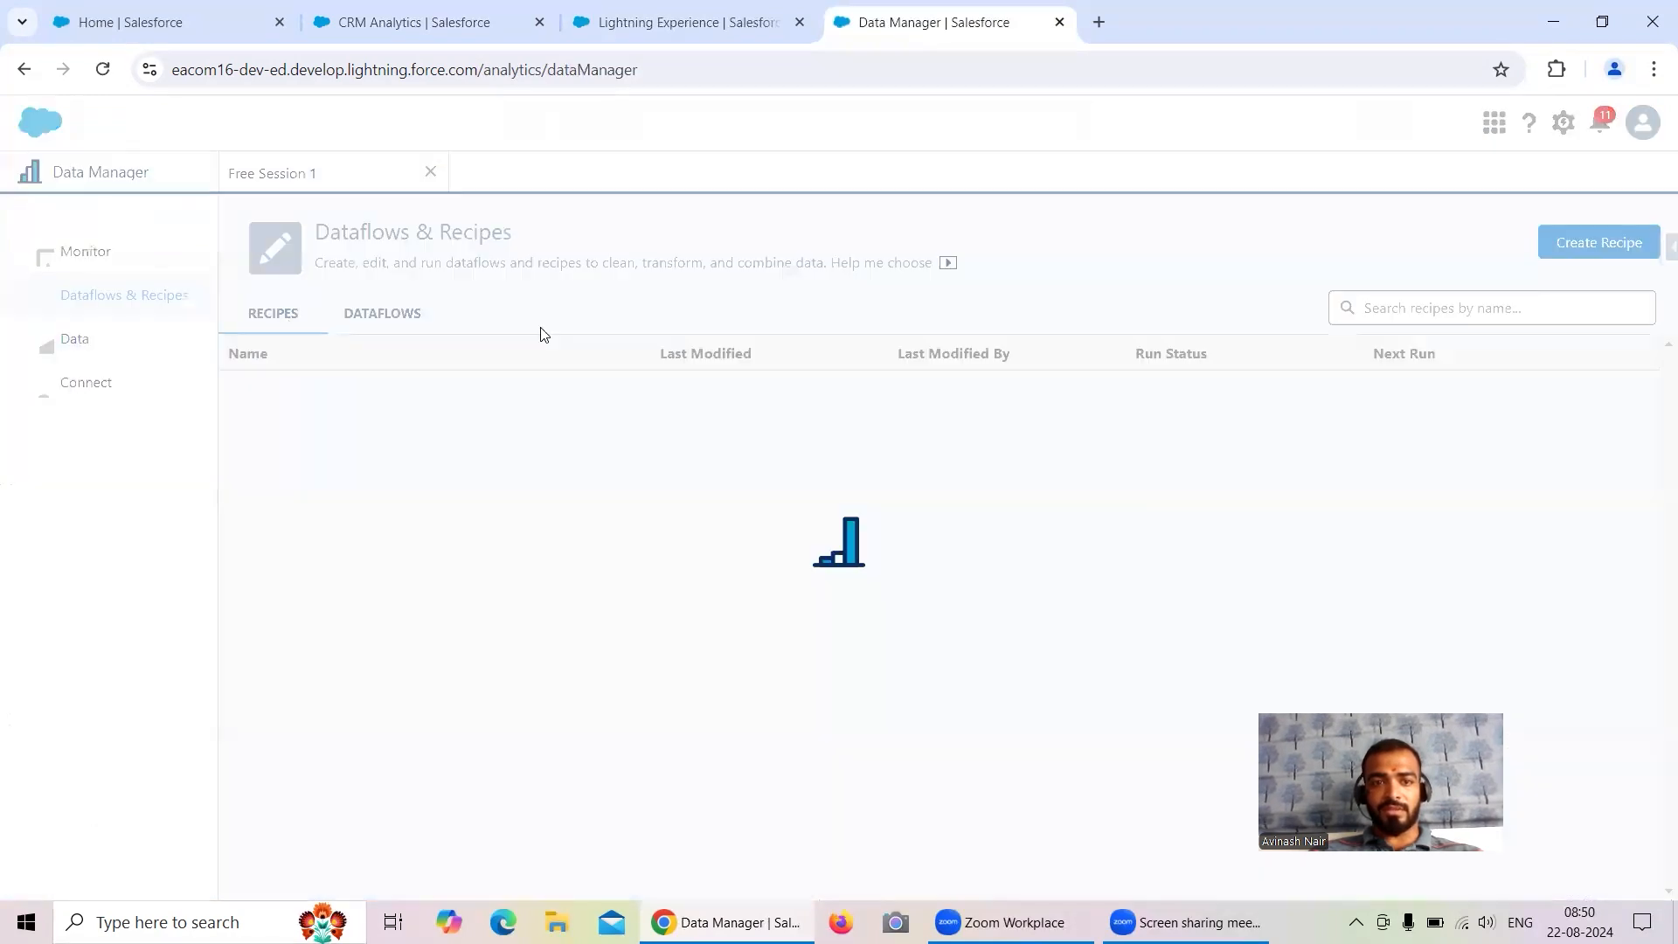
# - Switch to Analytics Studio and browse its content filtered to apps
pyautogui.click(381, 26)
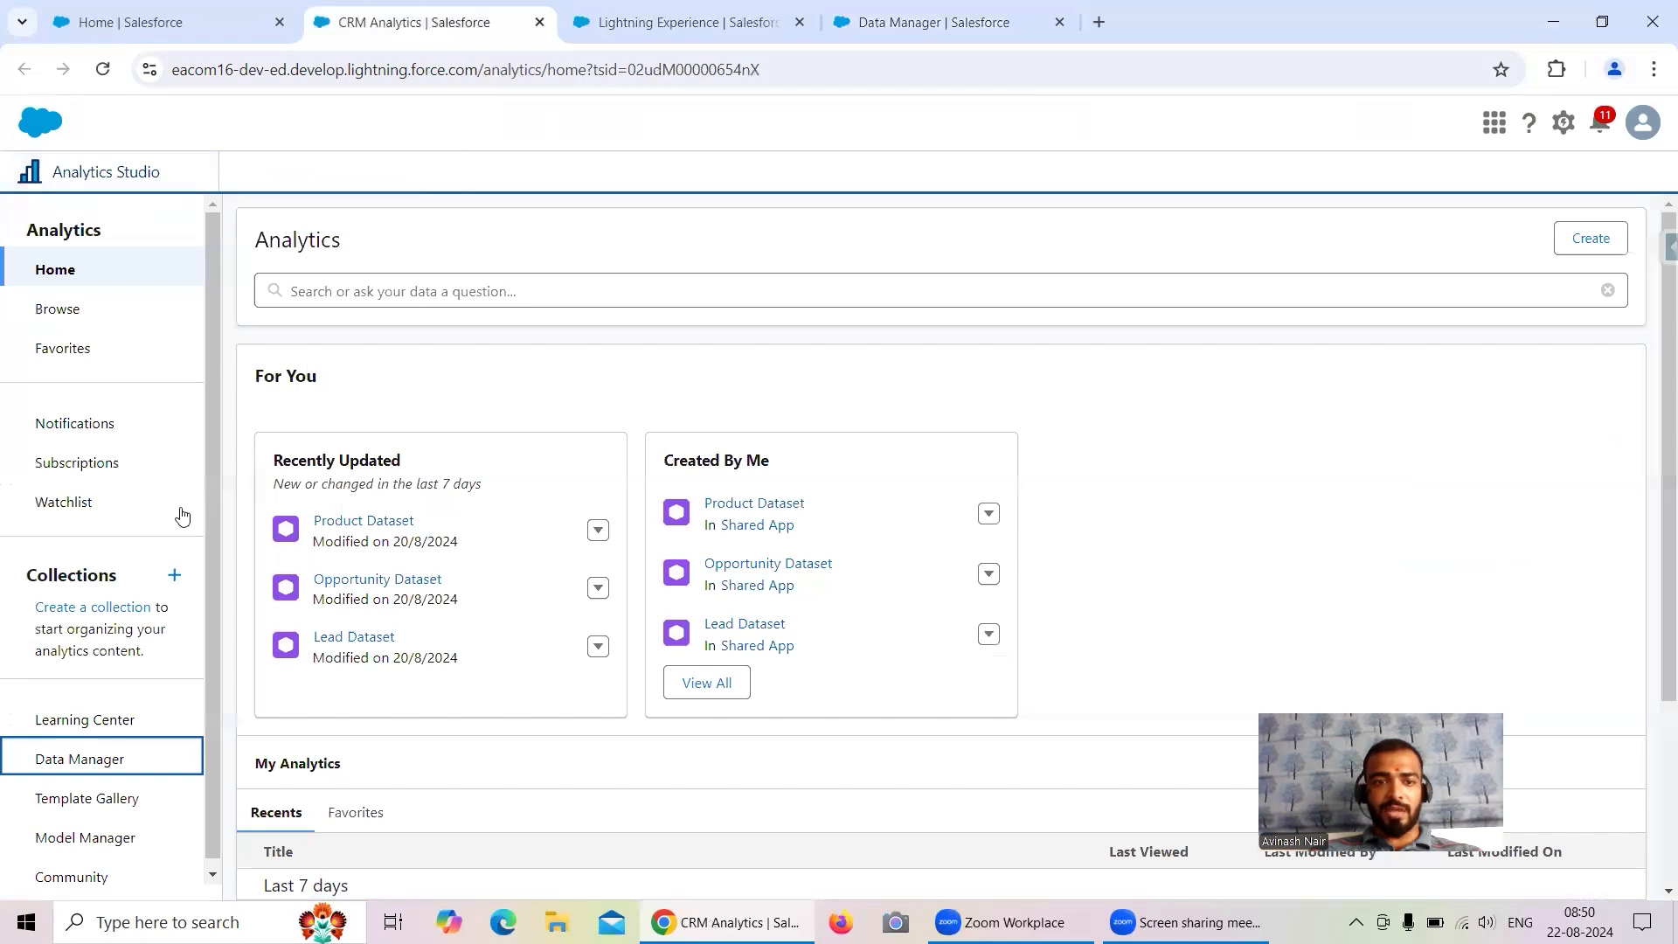
pyautogui.click(92, 310)
pyautogui.click(395, 359)
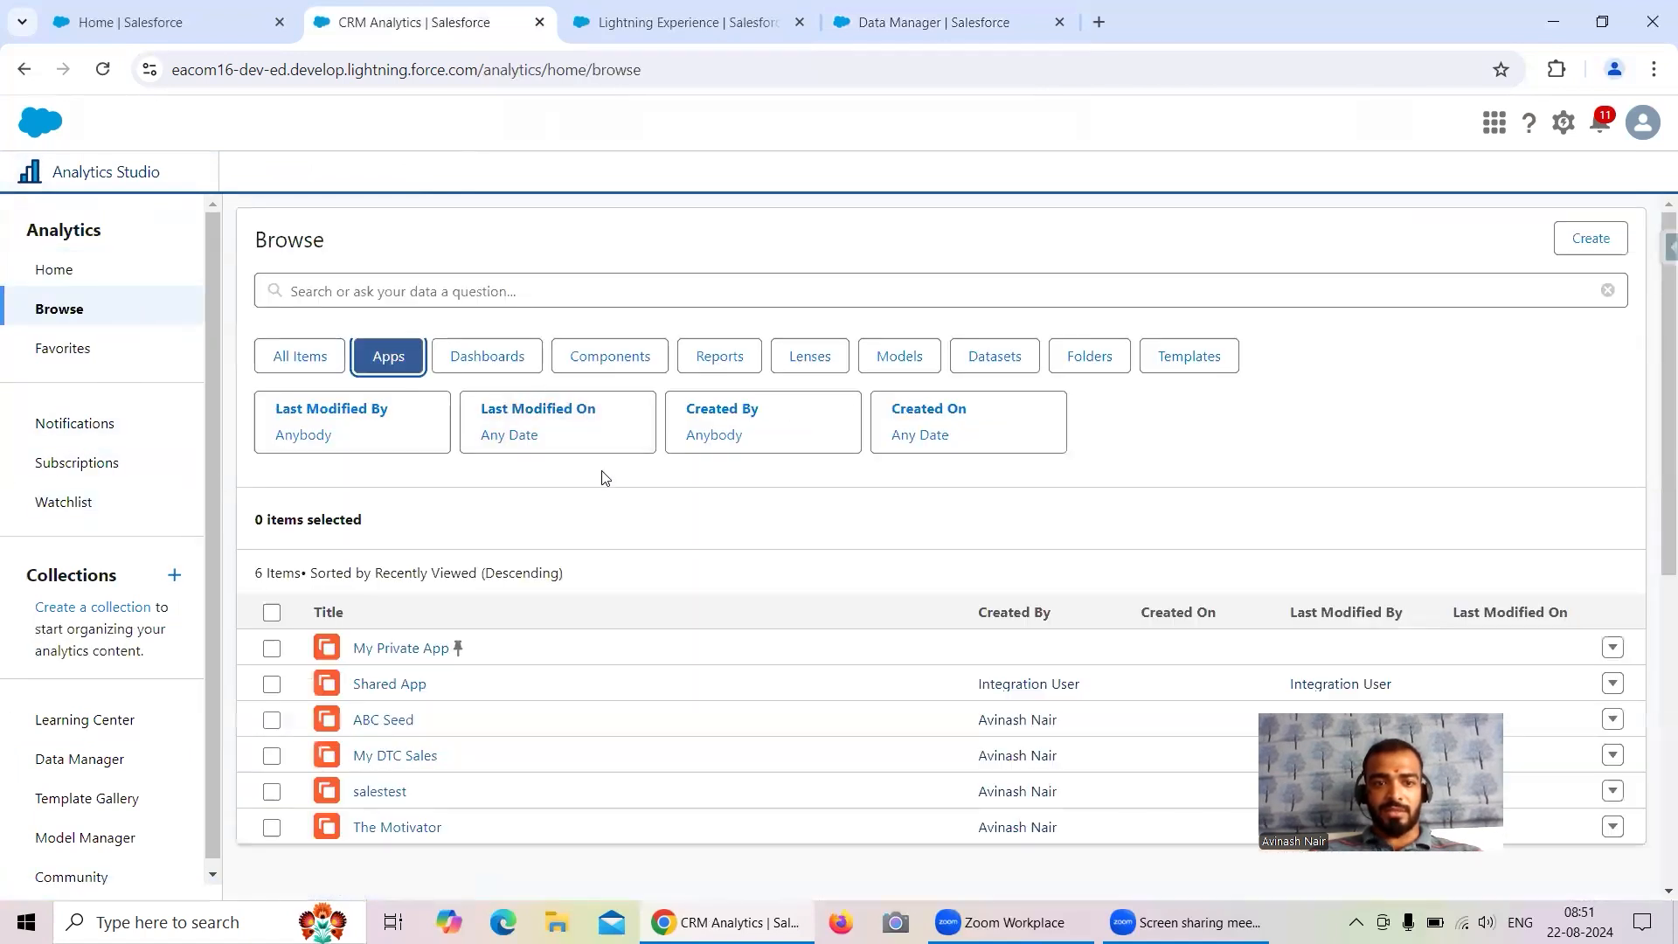
# - Create a blank CRM Analytics app named Recipe Dataset
pyautogui.click(1590, 238)
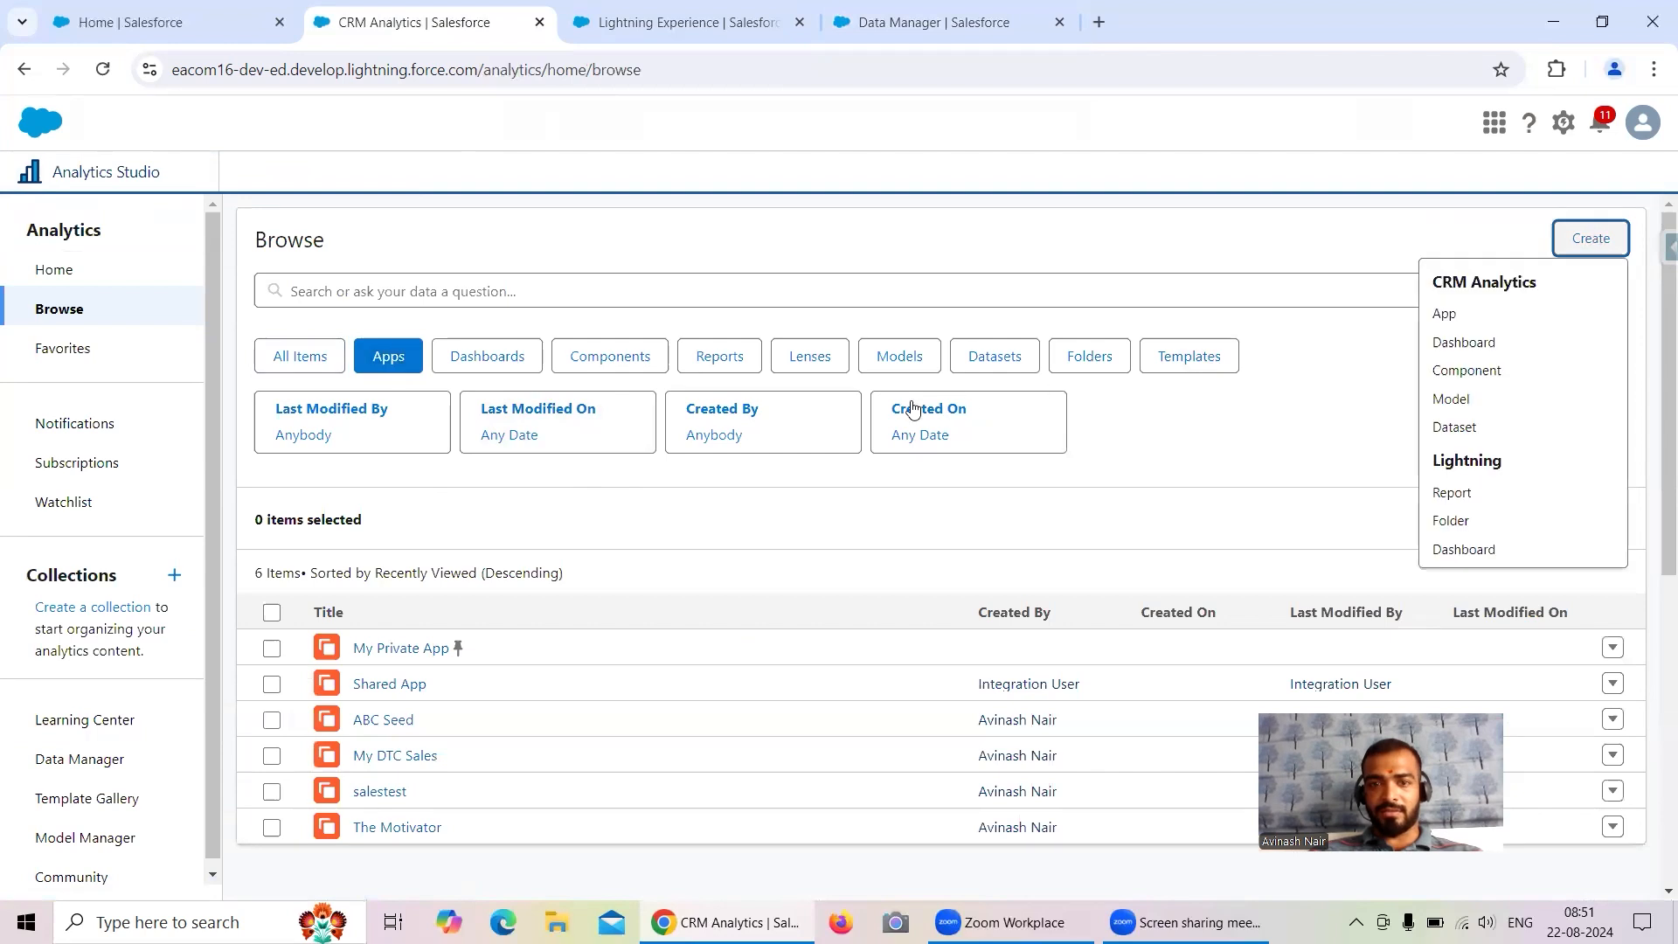
pyautogui.click(1470, 319)
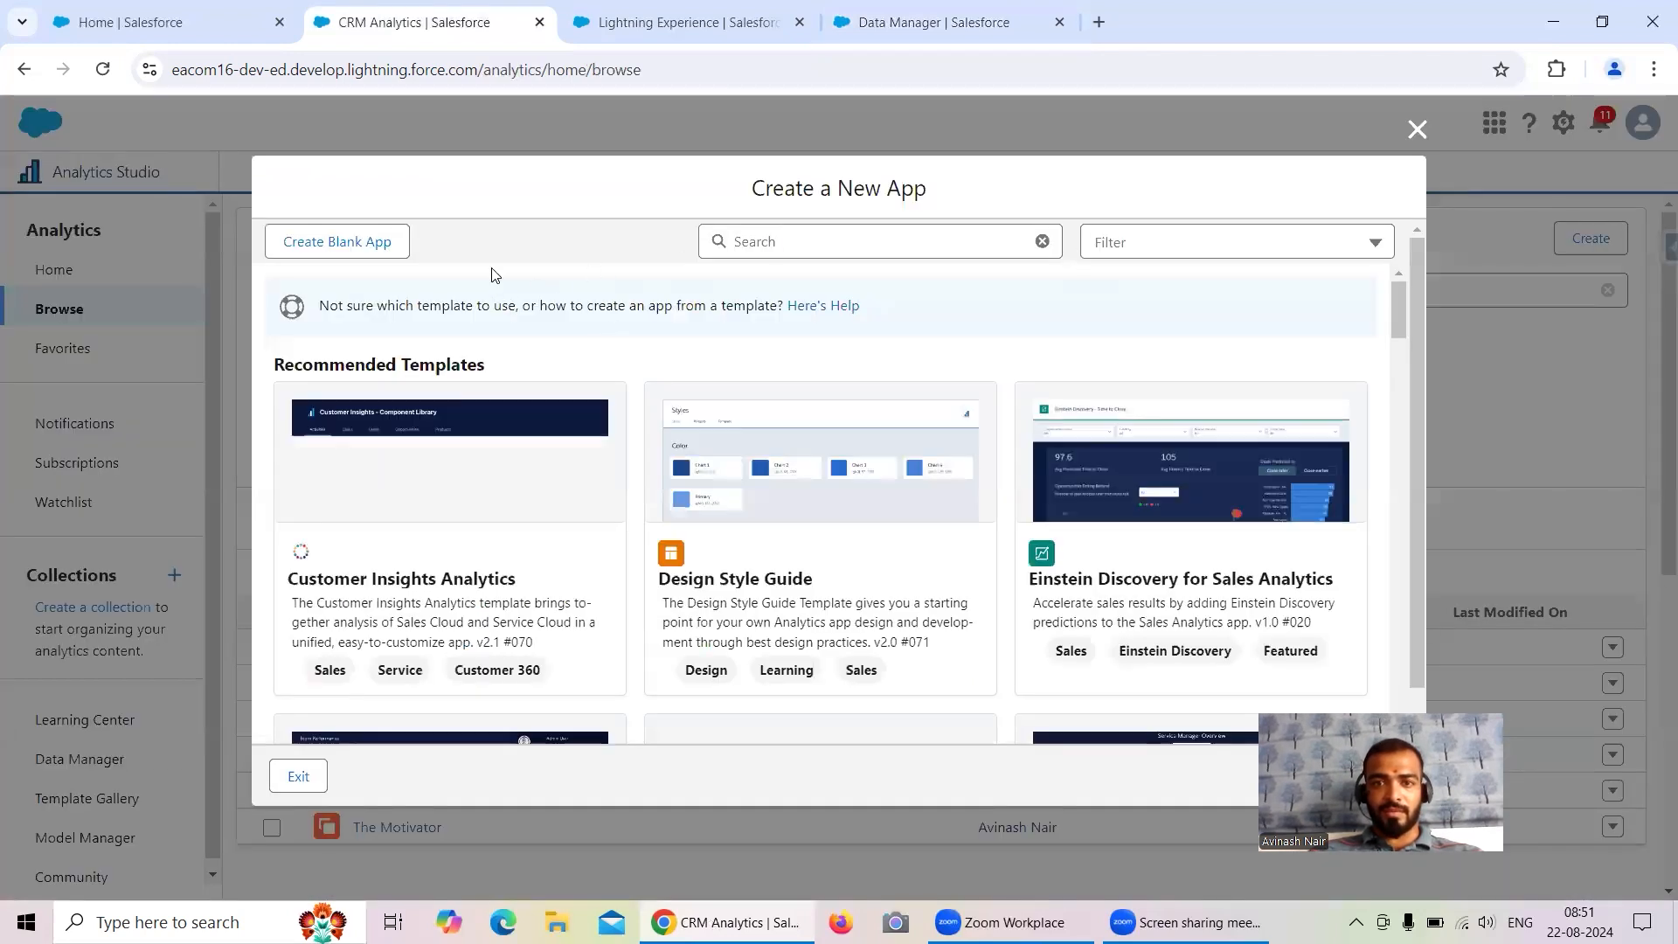
pyautogui.click(366, 249)
pyautogui.click(366, 245)
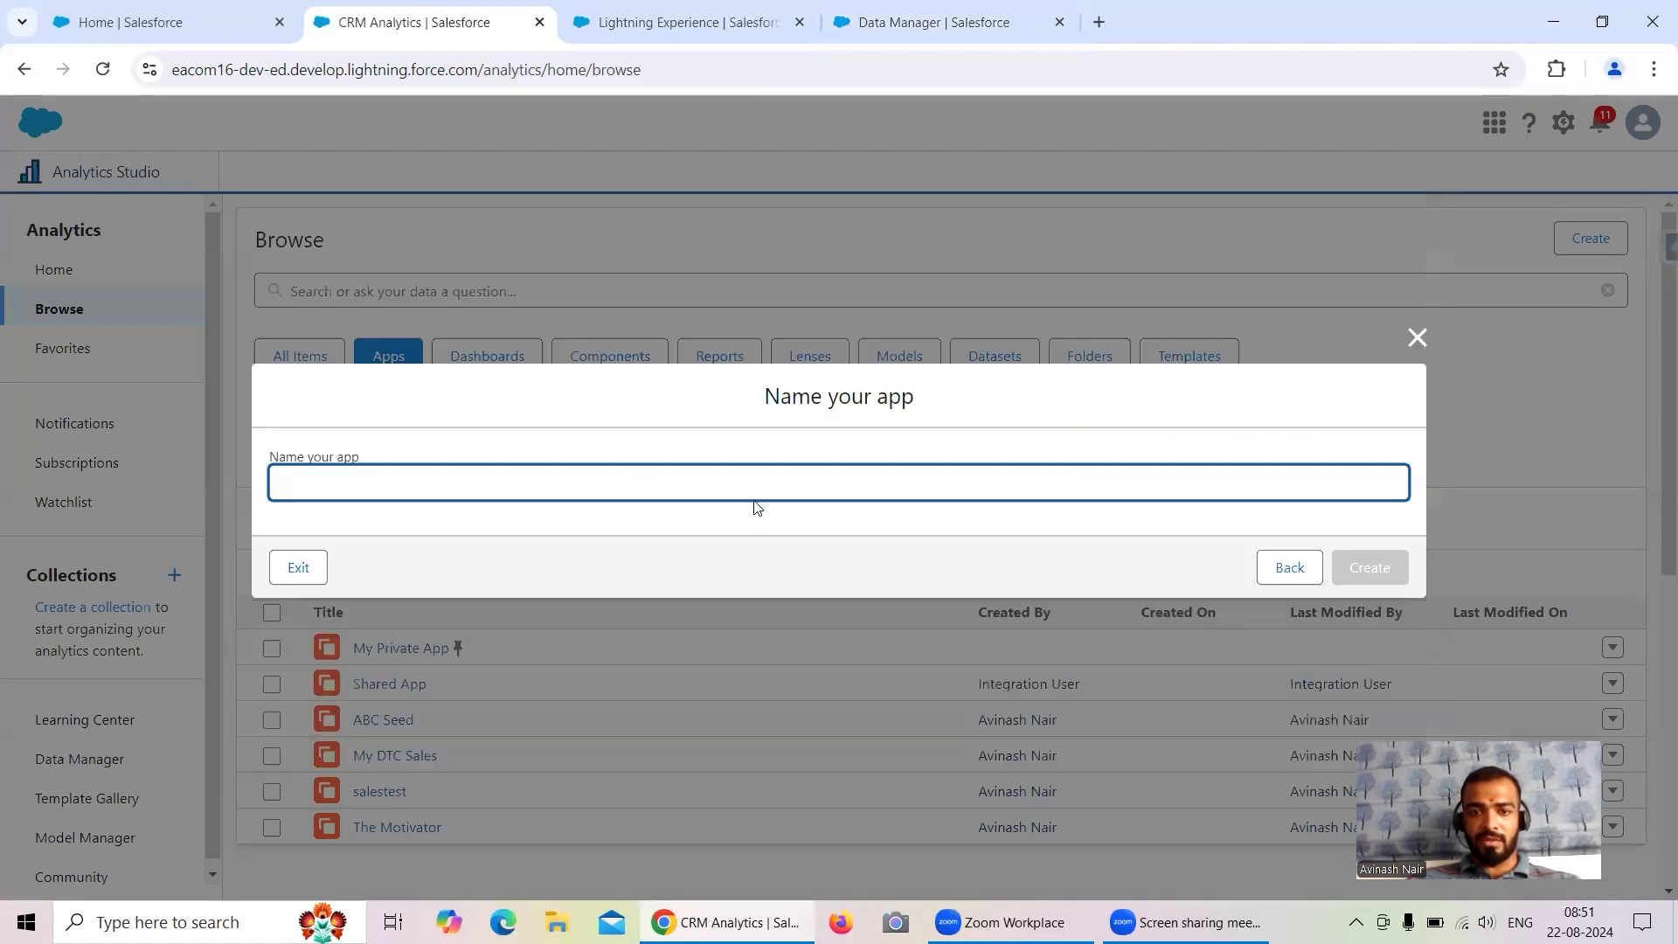
pyautogui.click(748, 478)
pyautogui.write('Recipe Dataset')
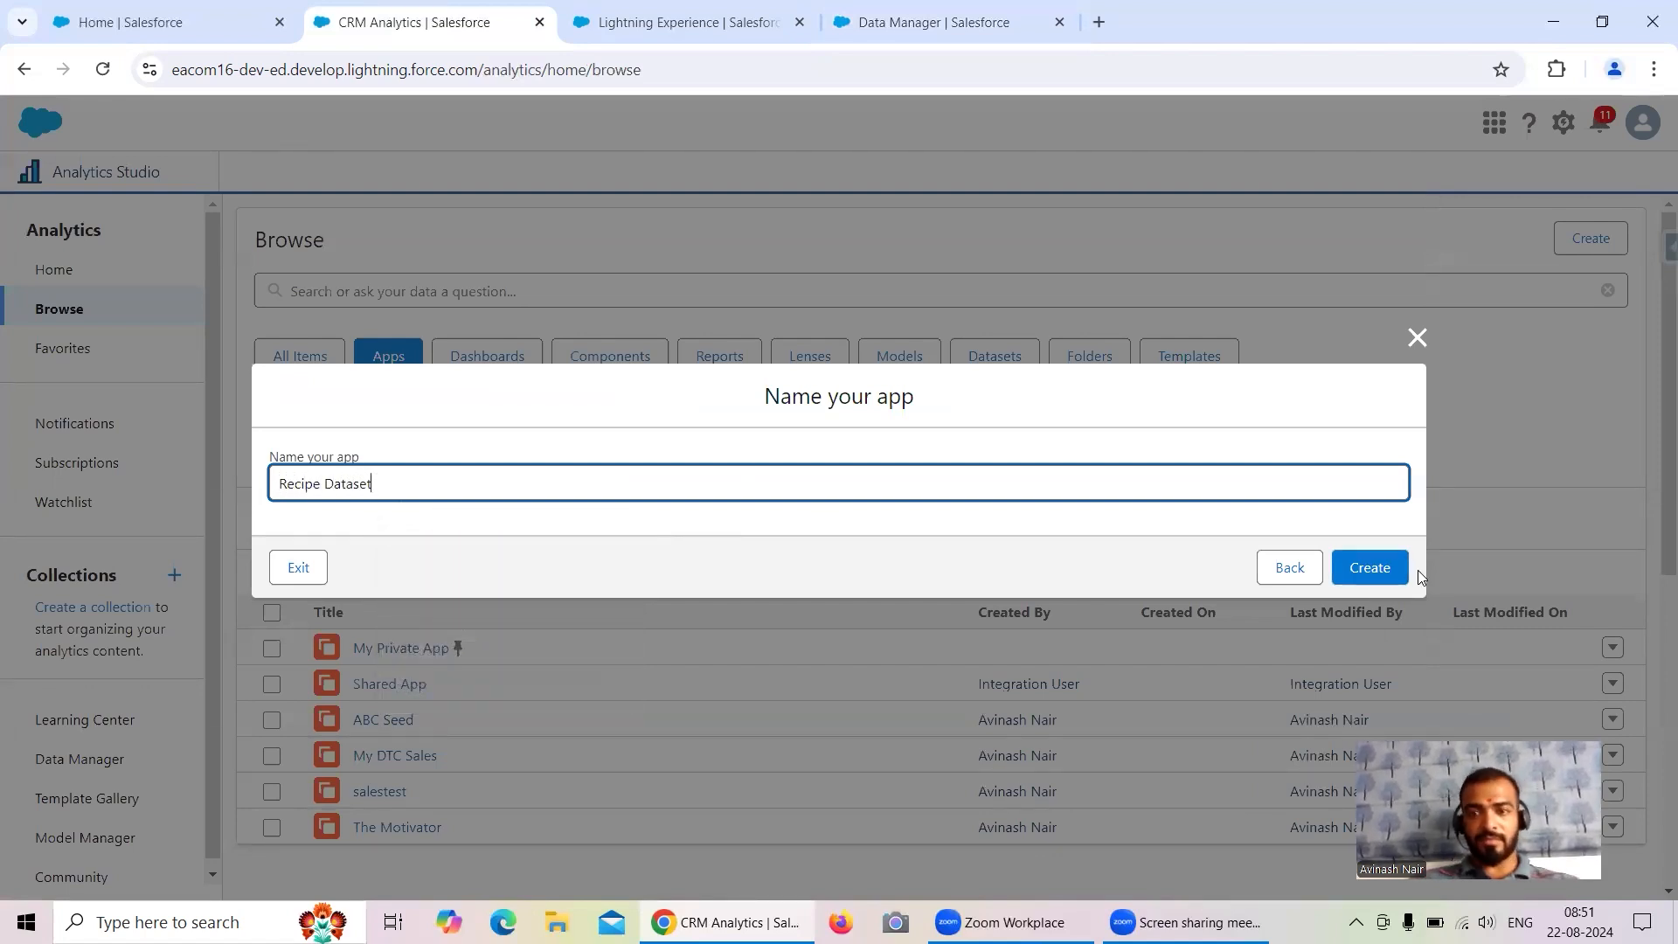
pyautogui.click(1398, 569)
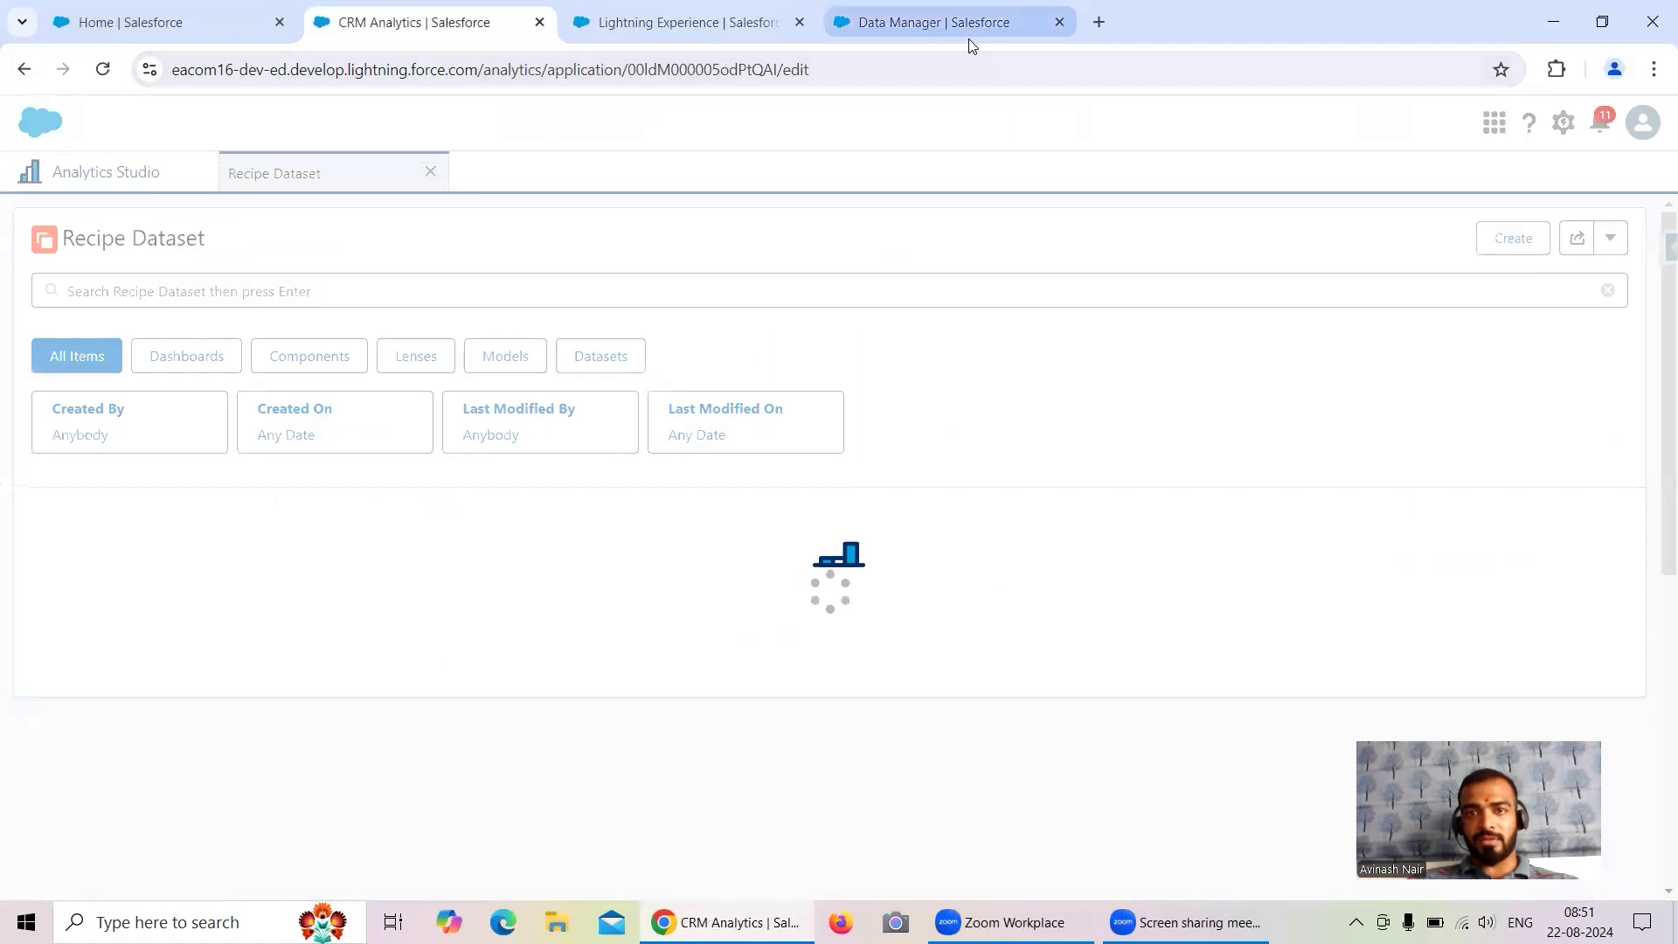
# - Create a new recipe from the Data Manager and dismiss the Data Prep introduction
pyautogui.click(968, 39)
pyautogui.click(1577, 249)
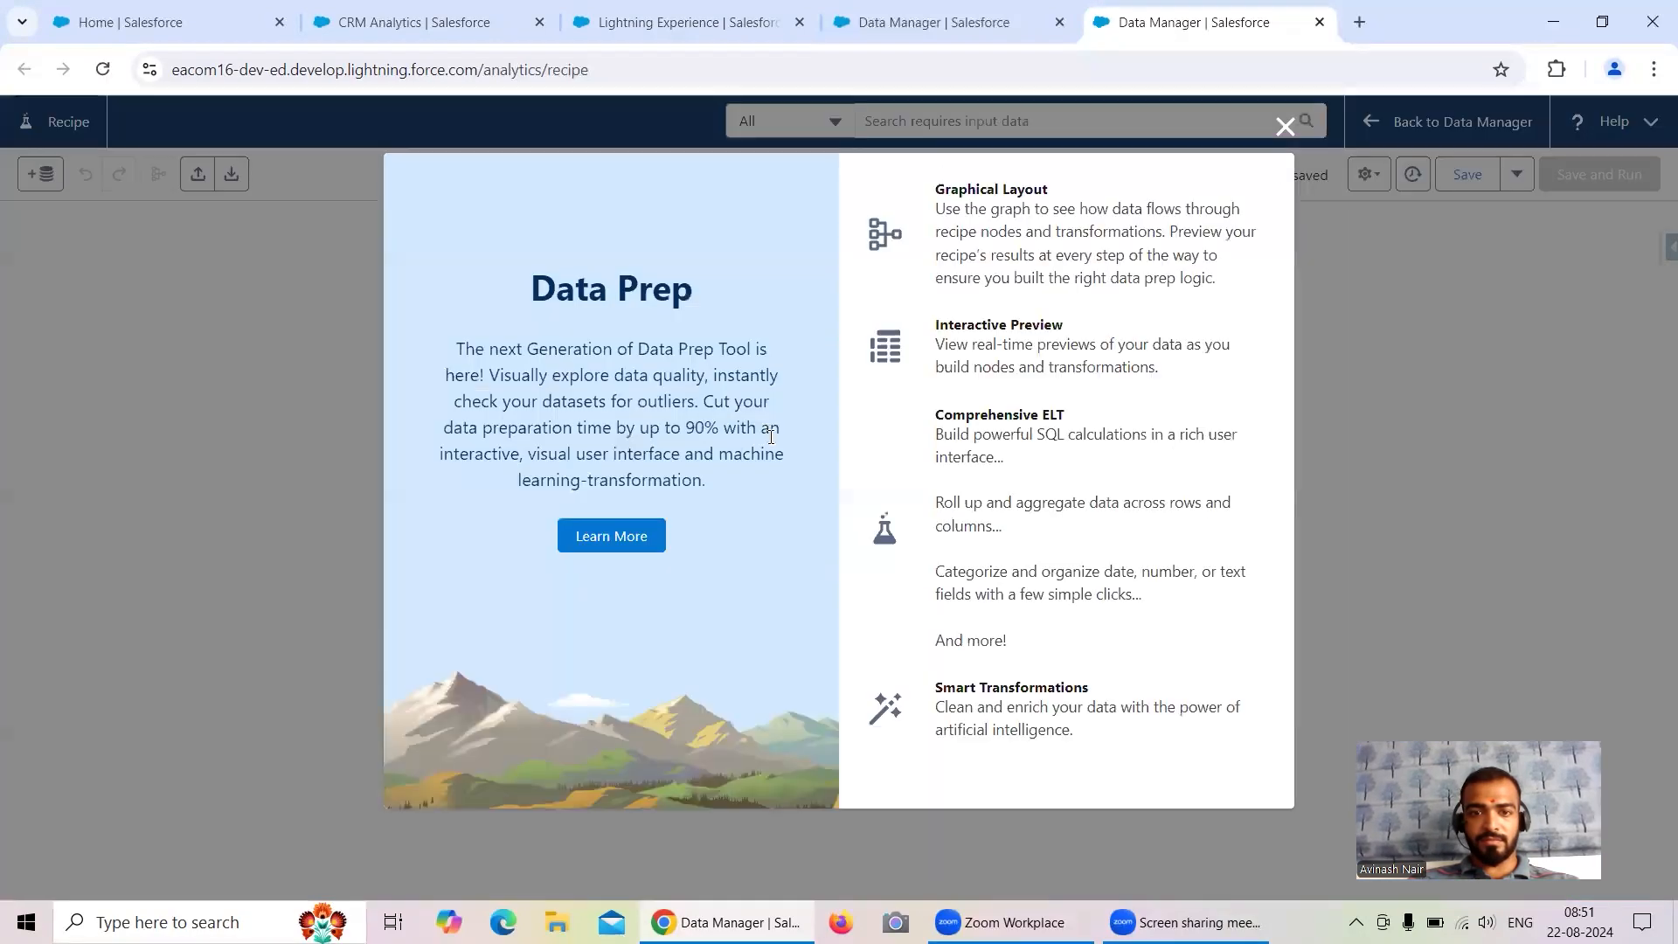
pyautogui.click(1284, 127)
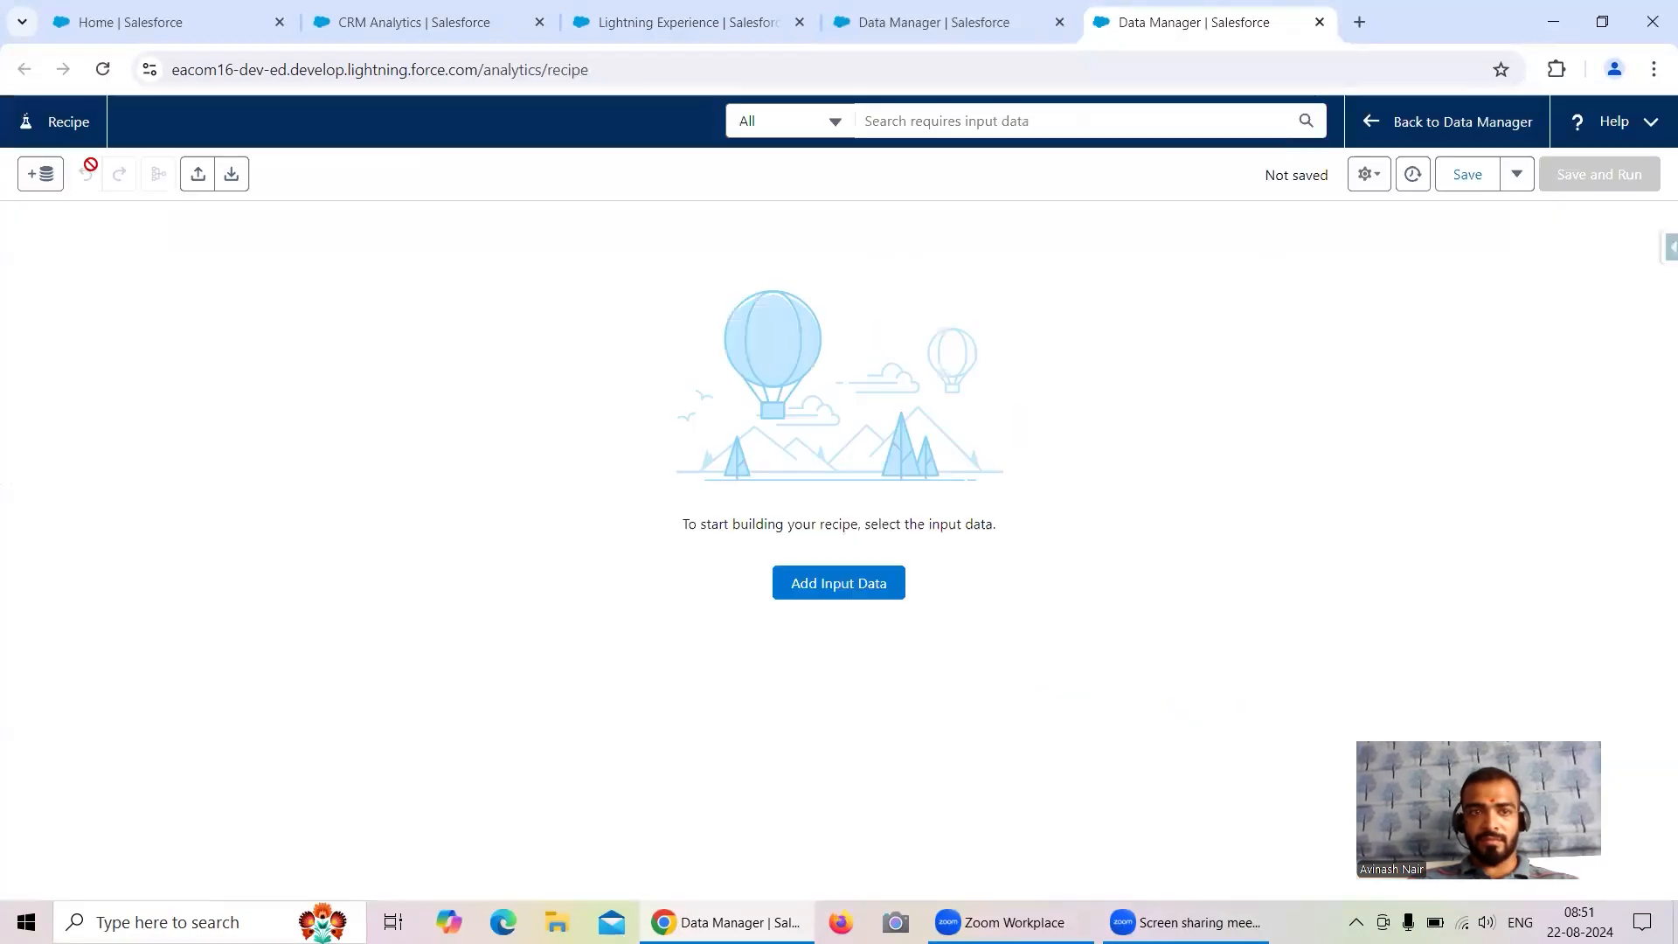
# - Start adding input data to the recipe and limit the source list to Salesforce Objects only
pyautogui.click(51, 180)
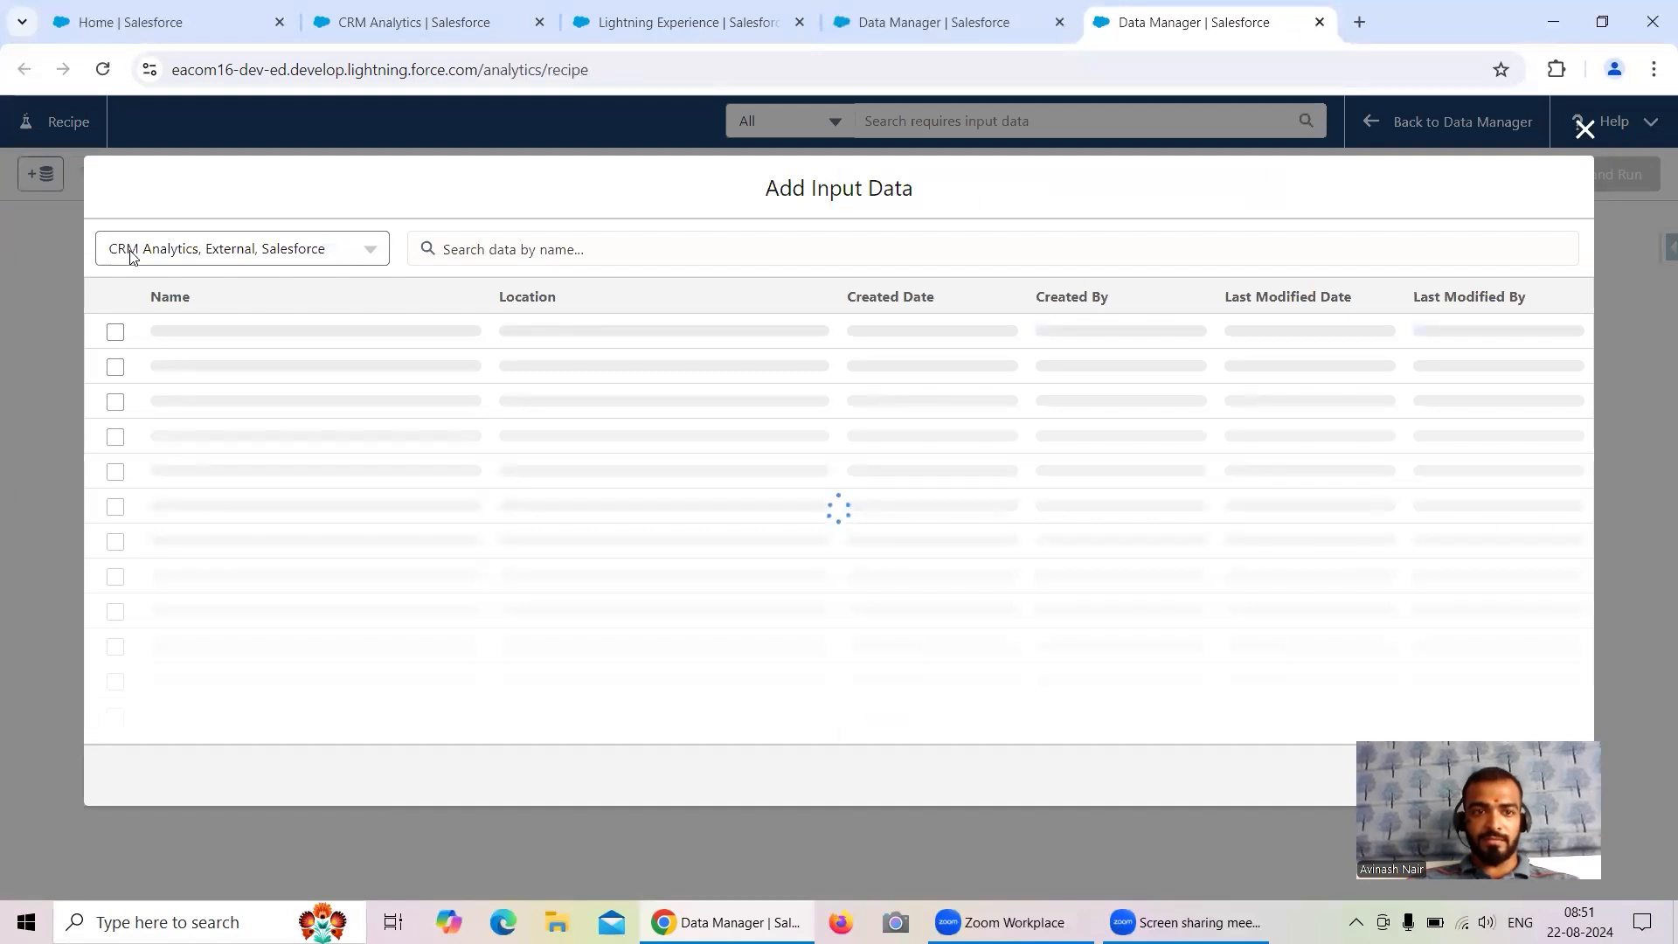
pyautogui.click(189, 252)
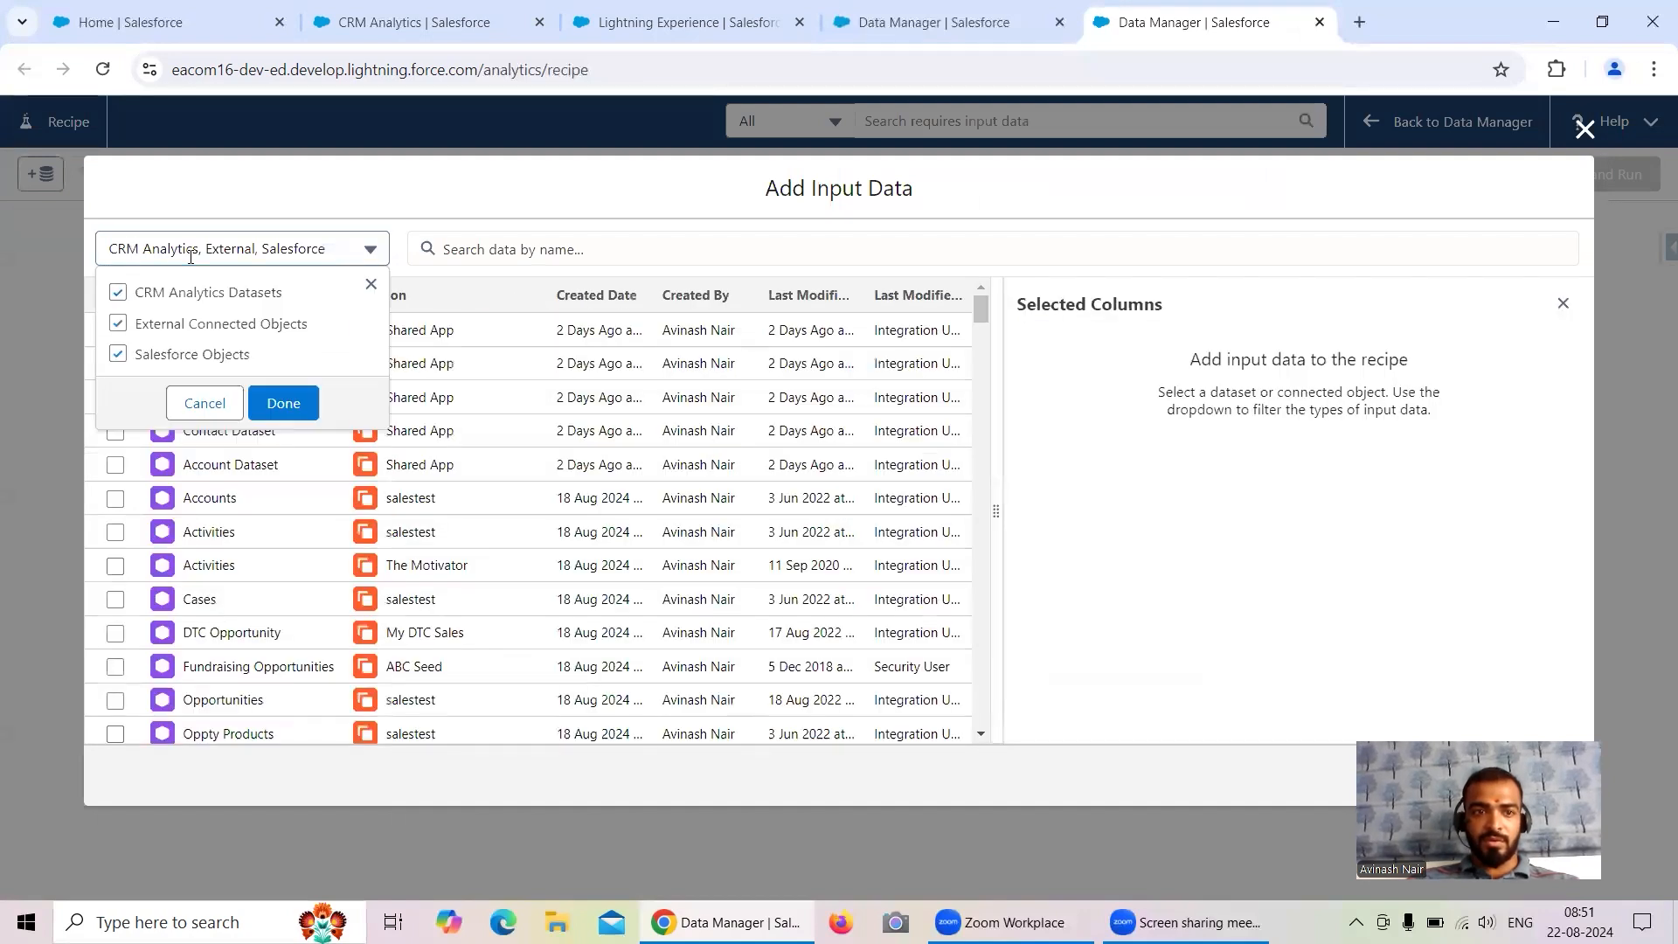
pyautogui.click(118, 294)
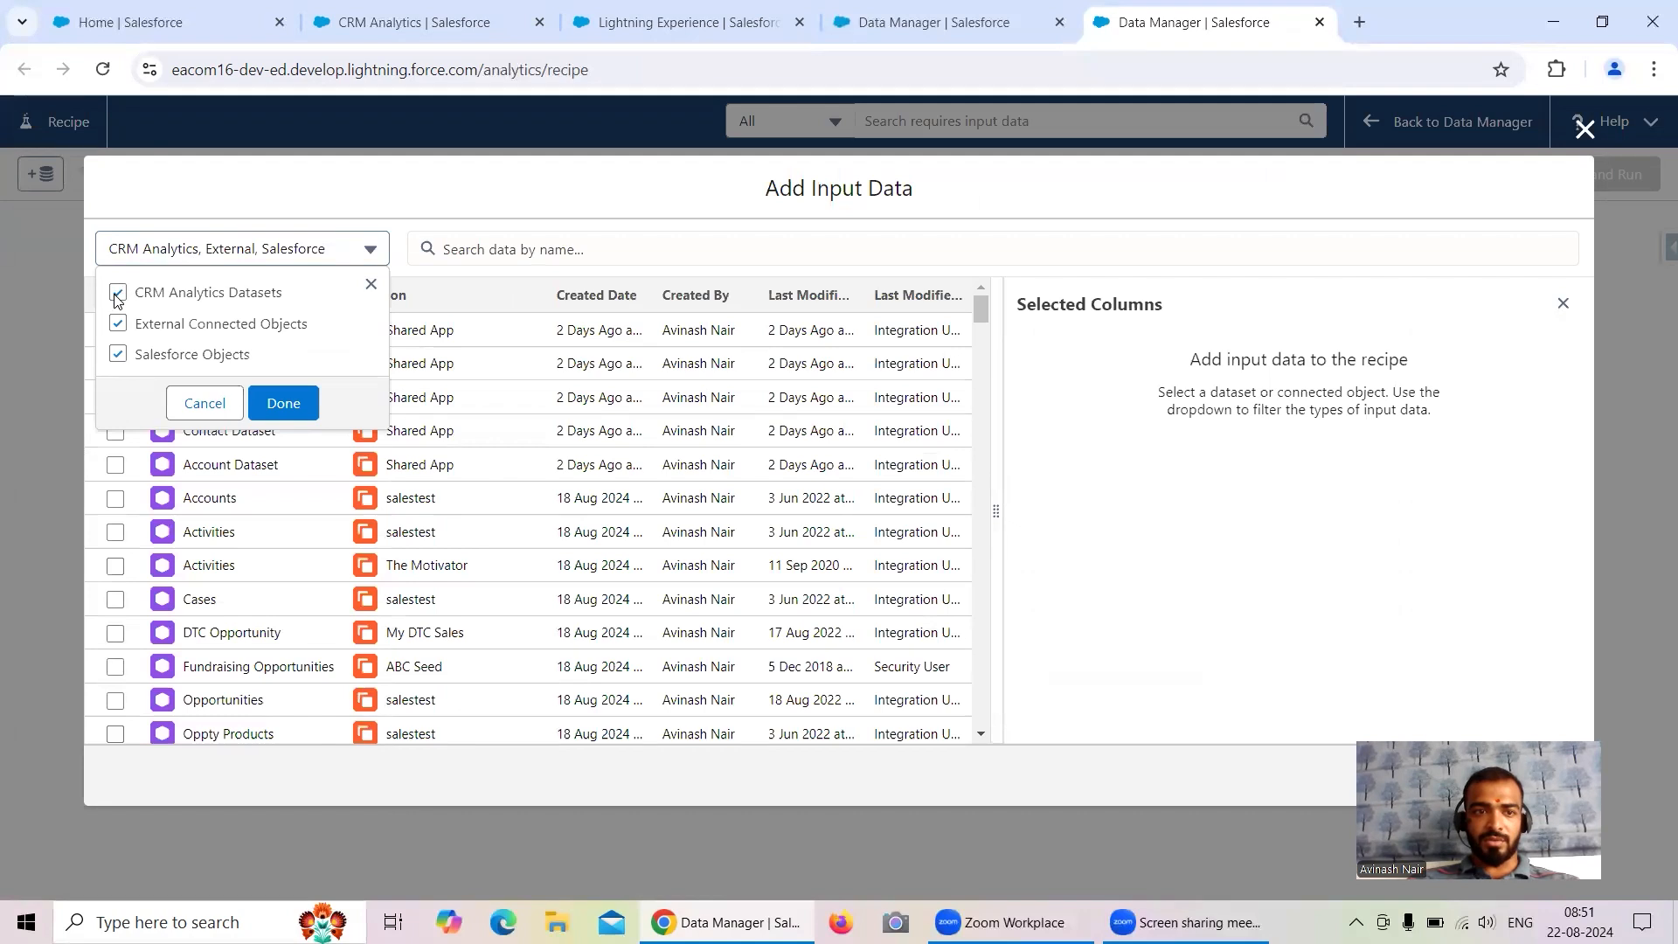
pyautogui.click(119, 324)
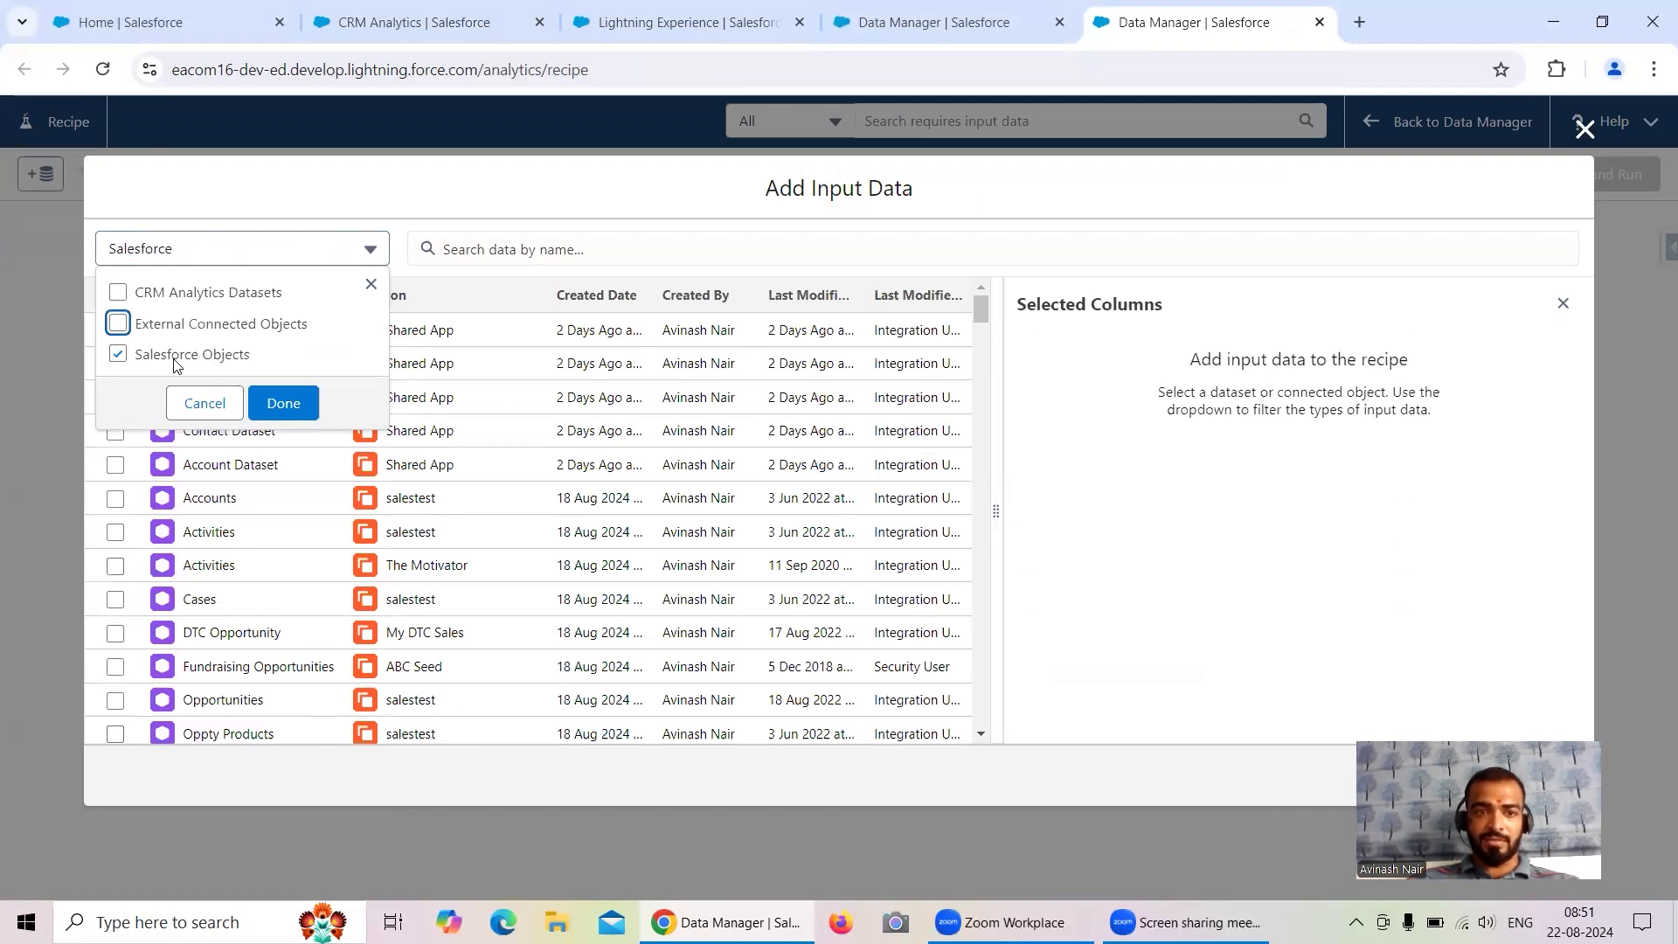
pyautogui.click(285, 405)
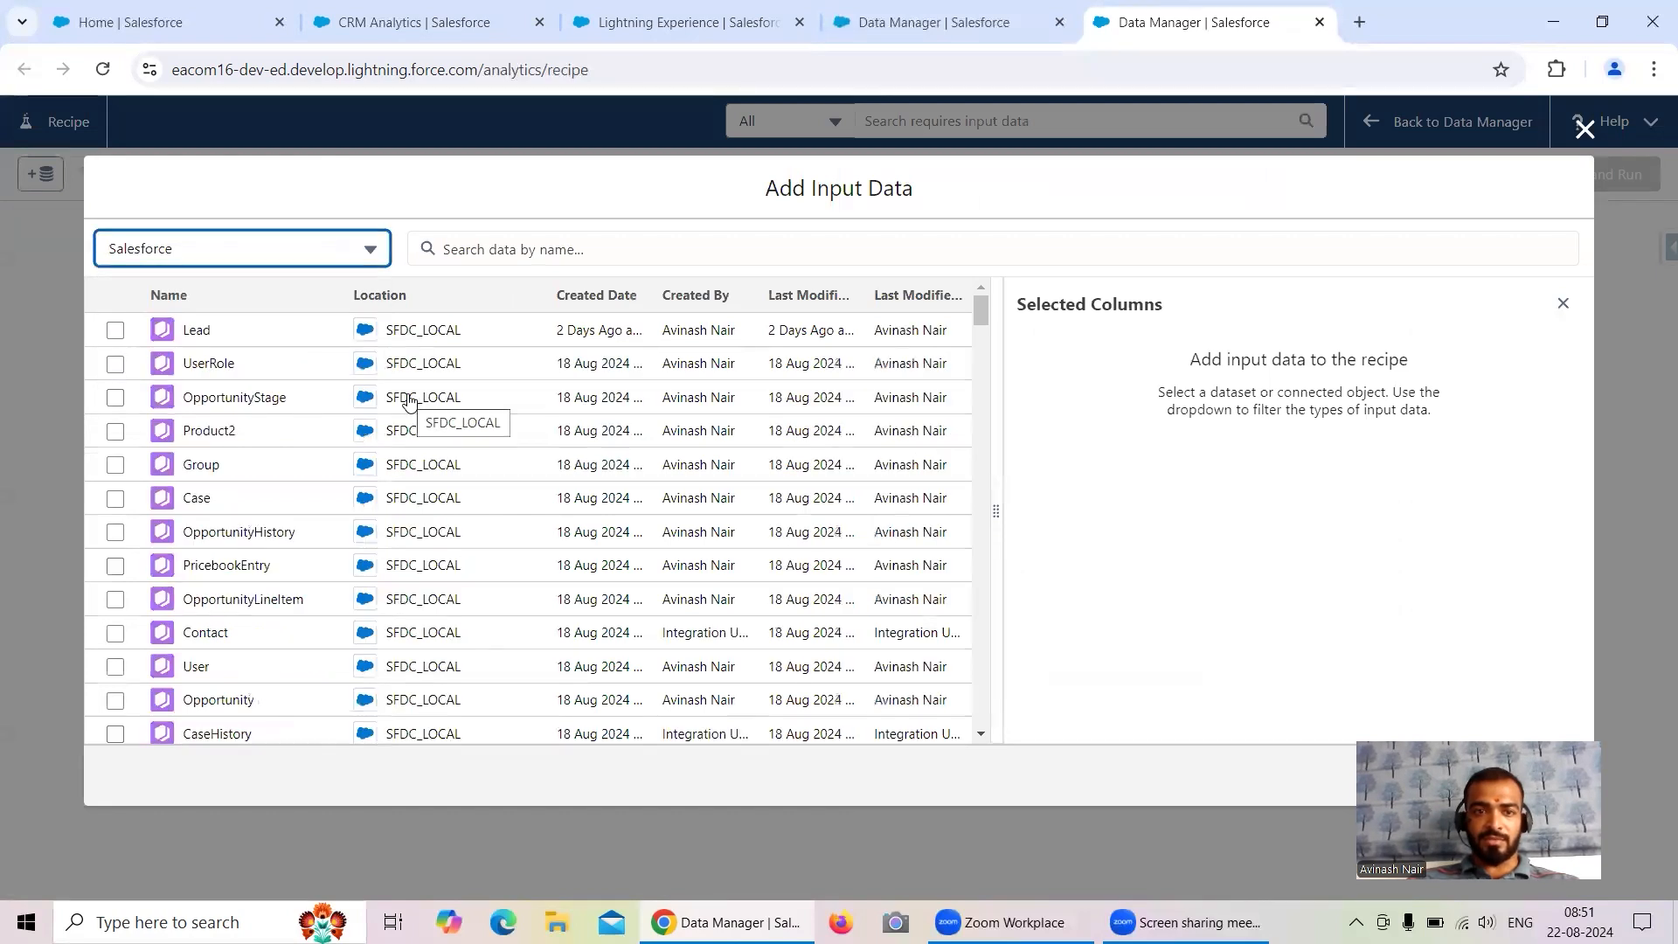
# - Search the input data for Account and select the SFDC_LOCAL Account object
pyautogui.click(643, 247)
pyautogui.write('Accoun')
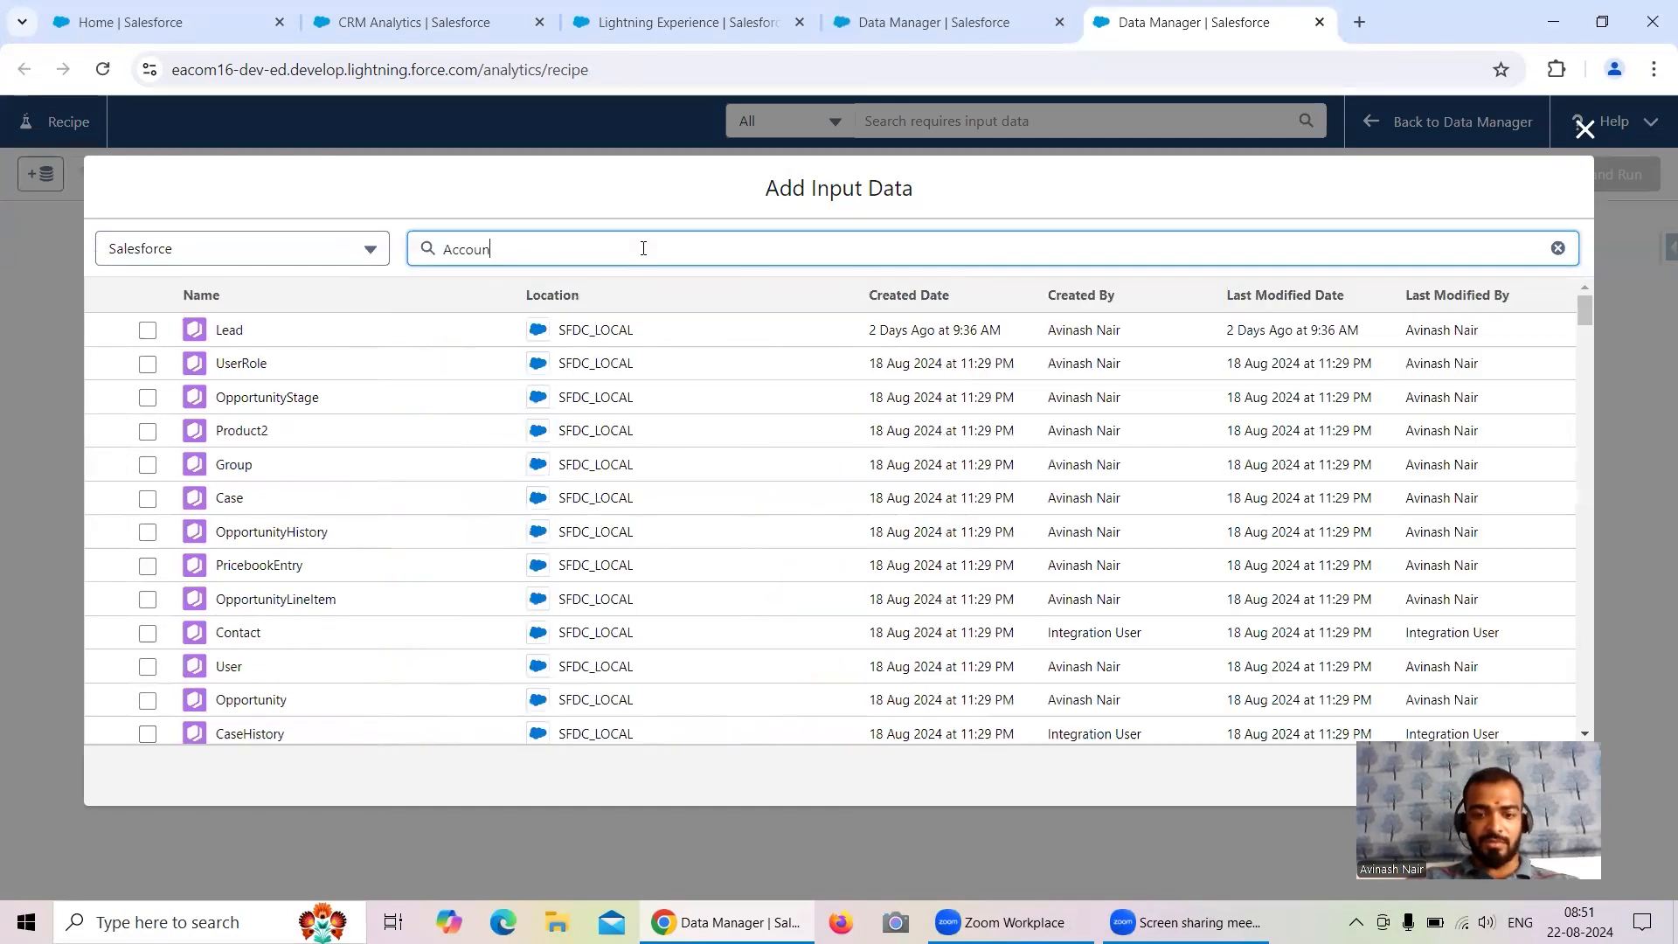
pyautogui.write('t')
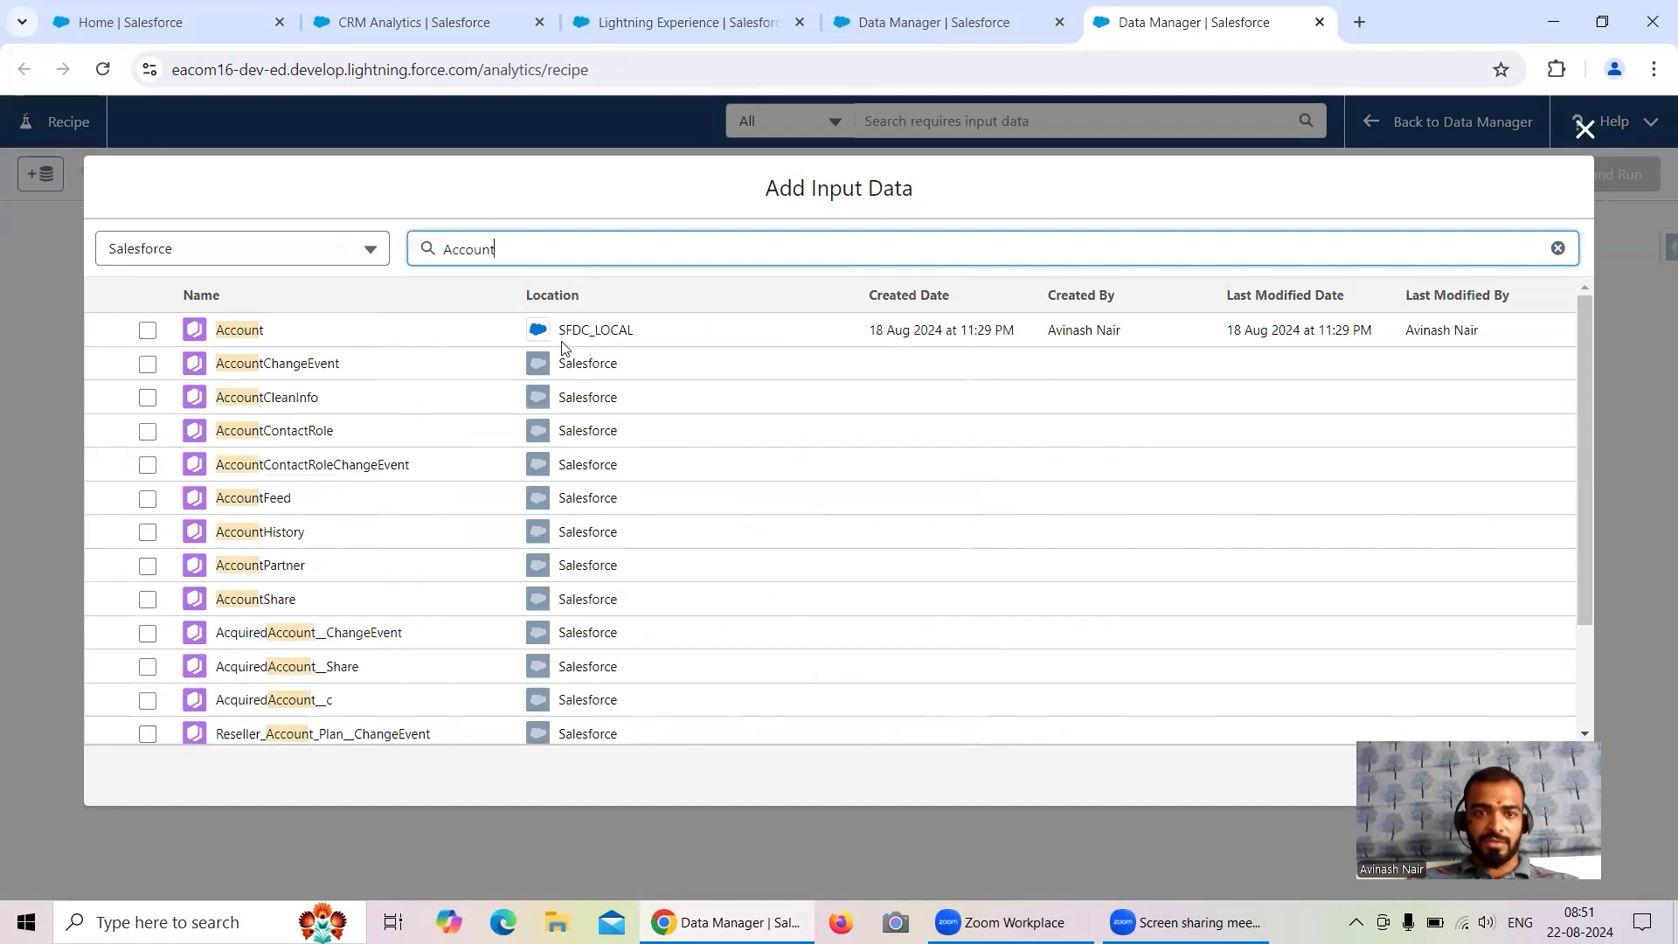
pyautogui.click(147, 330)
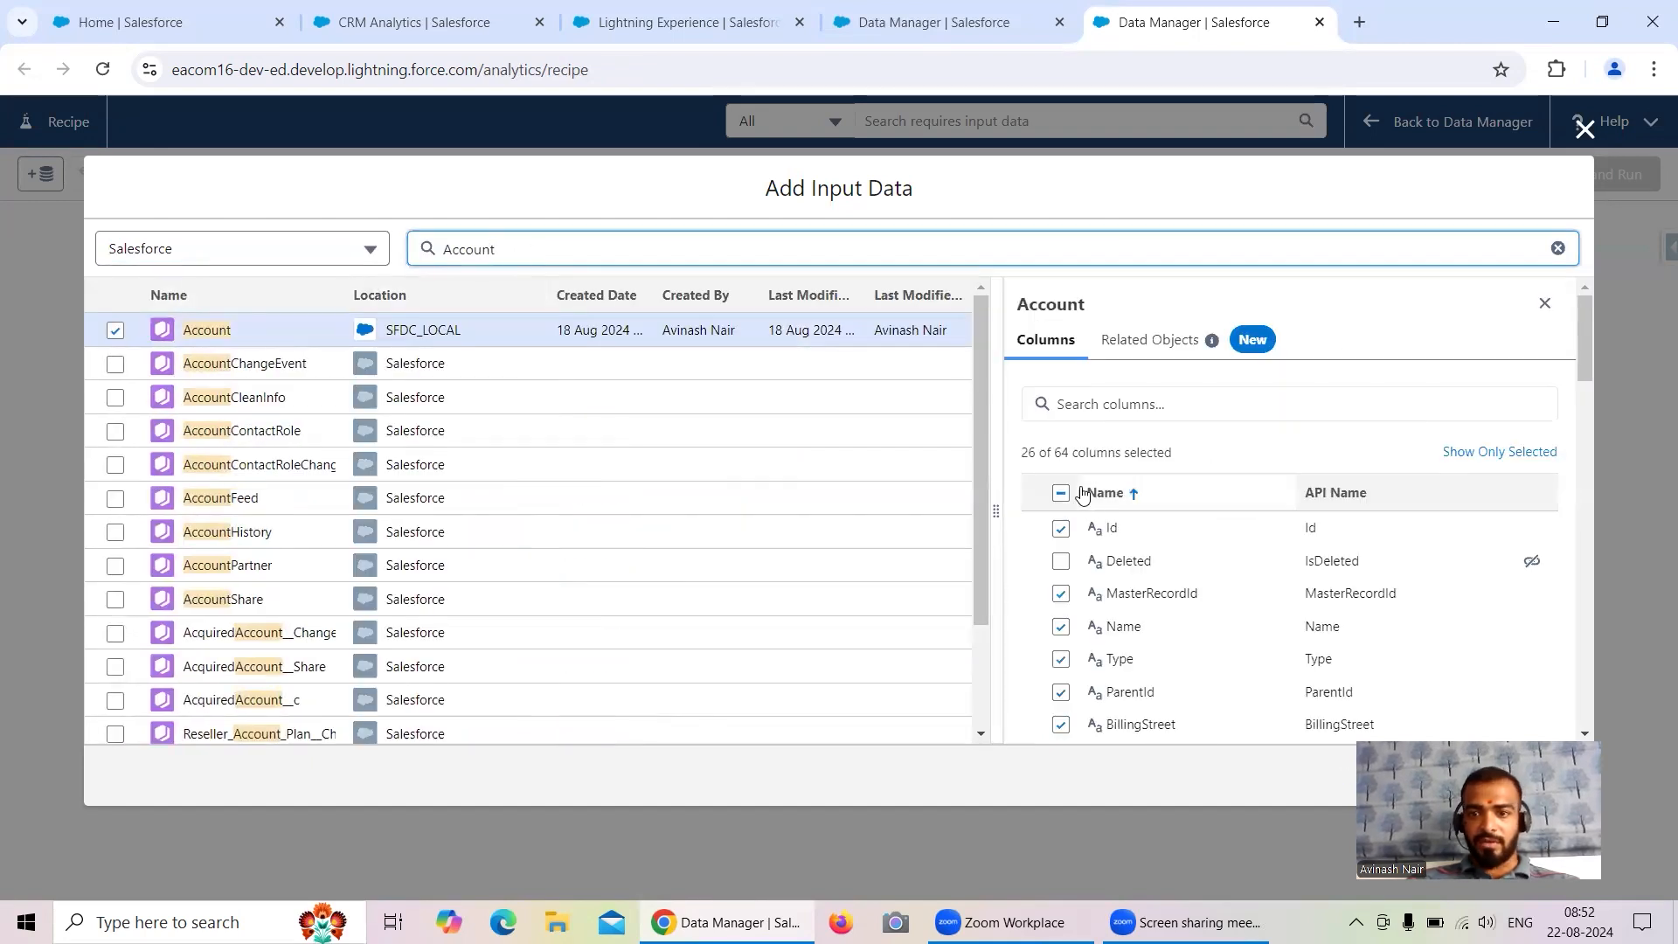
# - Restrict the Account columns to Id, Name and Industry, and add the object to the recipe as an input node
pyautogui.click(1060, 494)
pyautogui.click(1061, 529)
pyautogui.click(1061, 627)
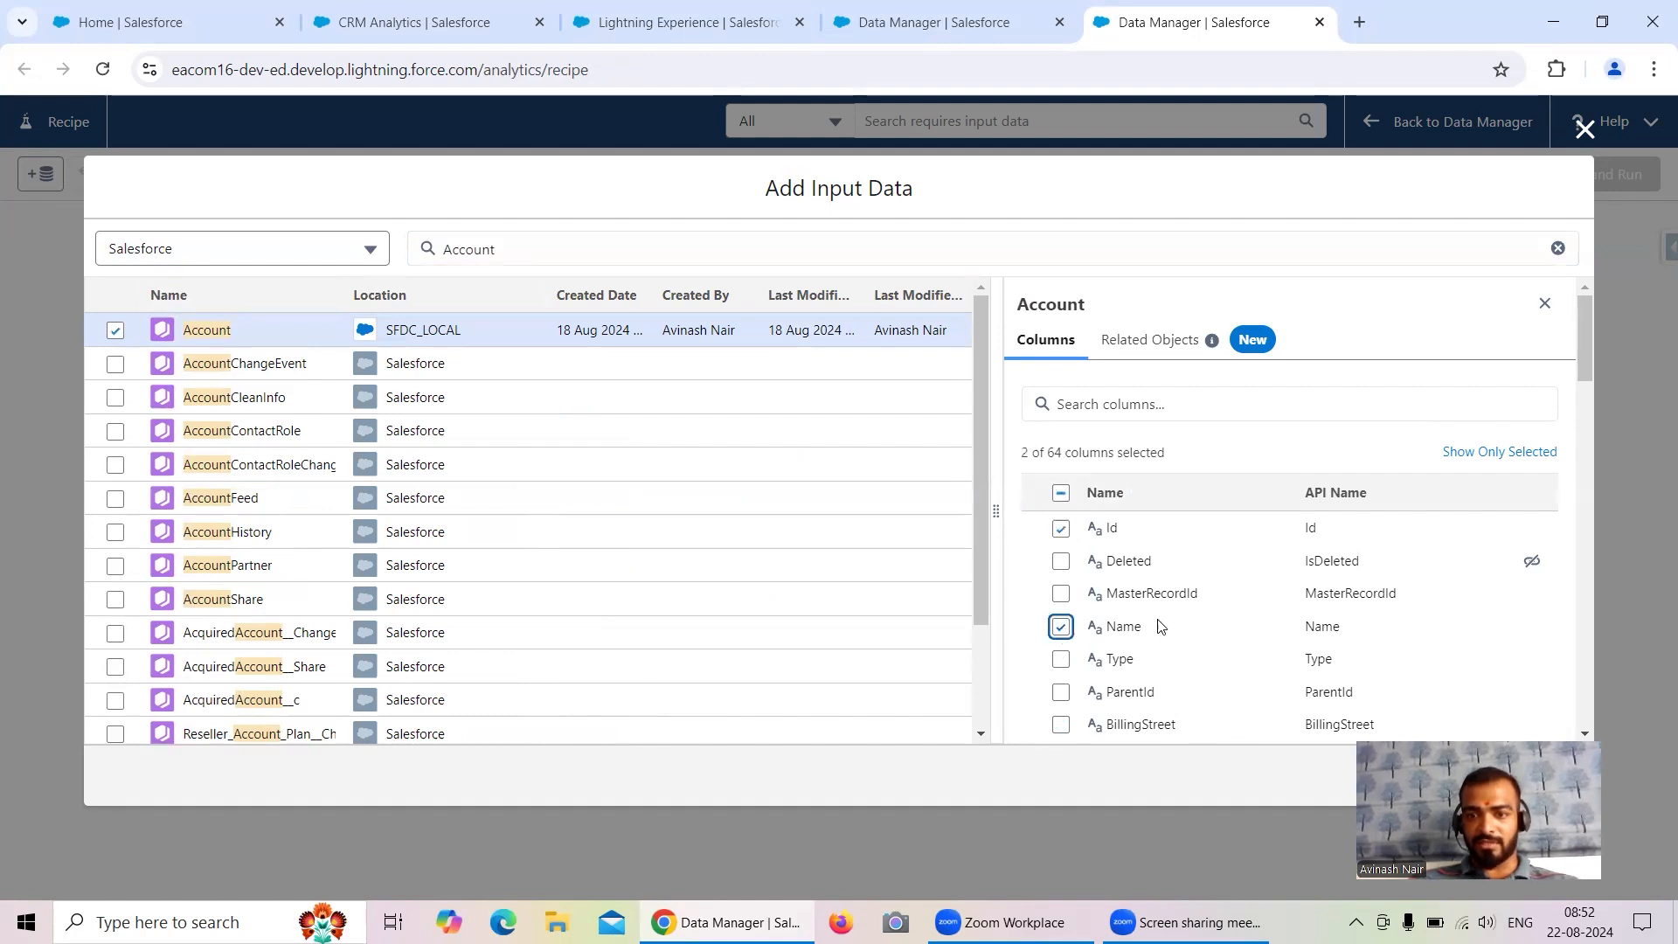
pyautogui.scroll(-3, 1158, 626)
pyautogui.scroll(-6, 1162, 625)
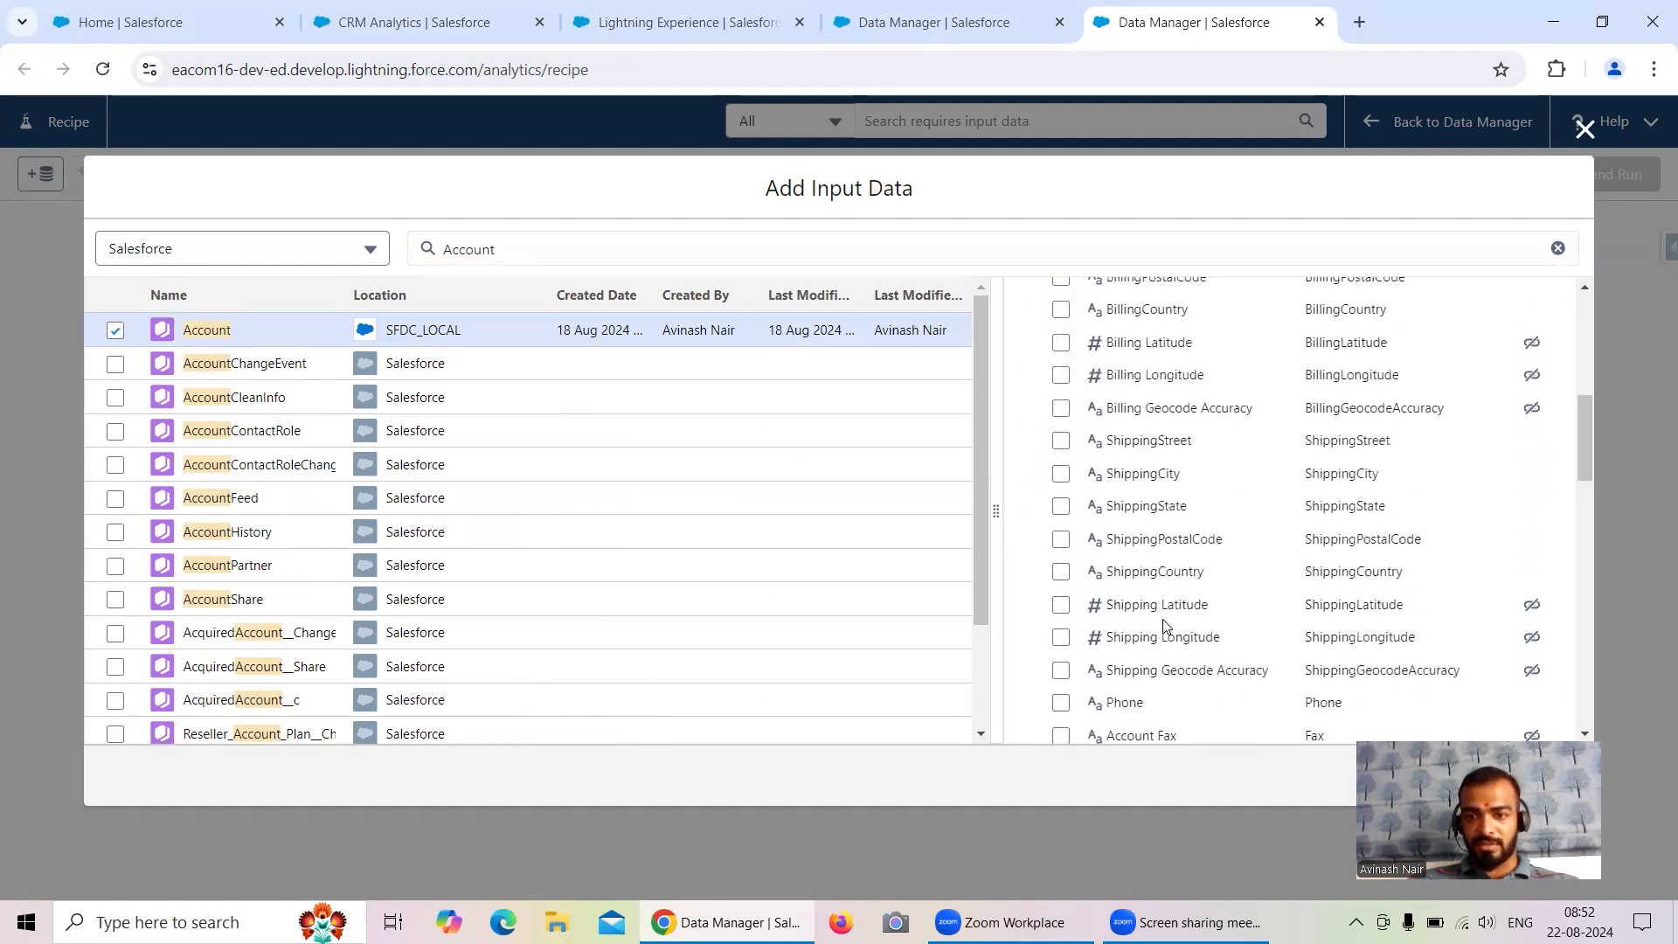
pyautogui.scroll(10, 1161, 626)
pyautogui.click(1124, 402)
pyautogui.write('Ind')
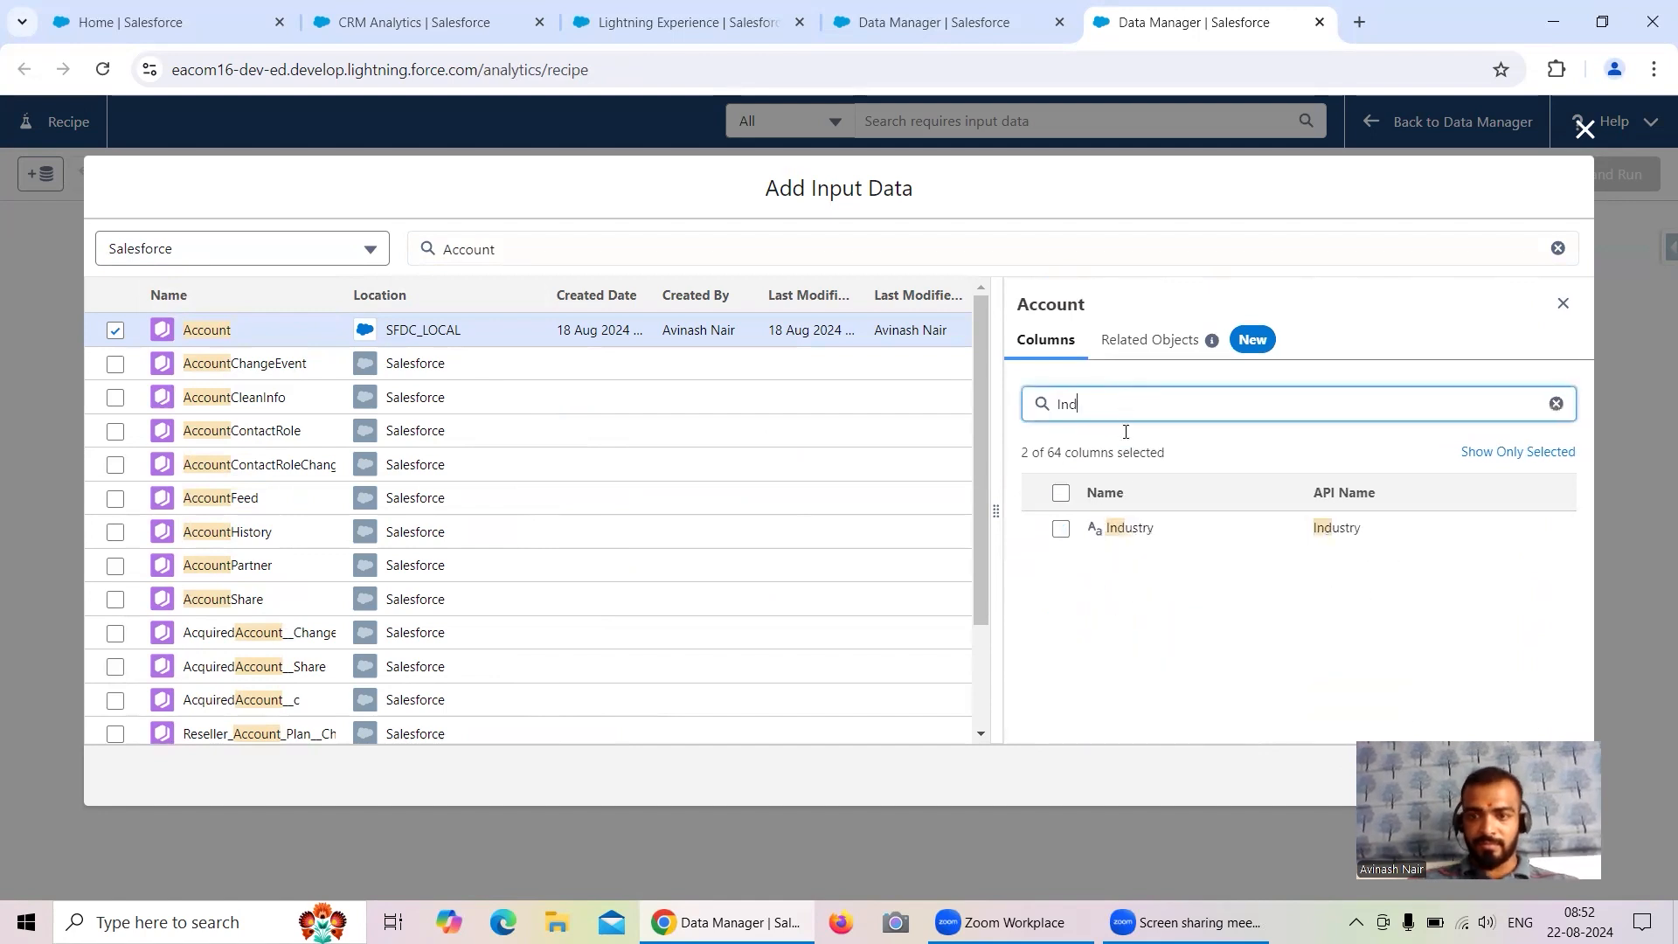
pyautogui.click(1061, 527)
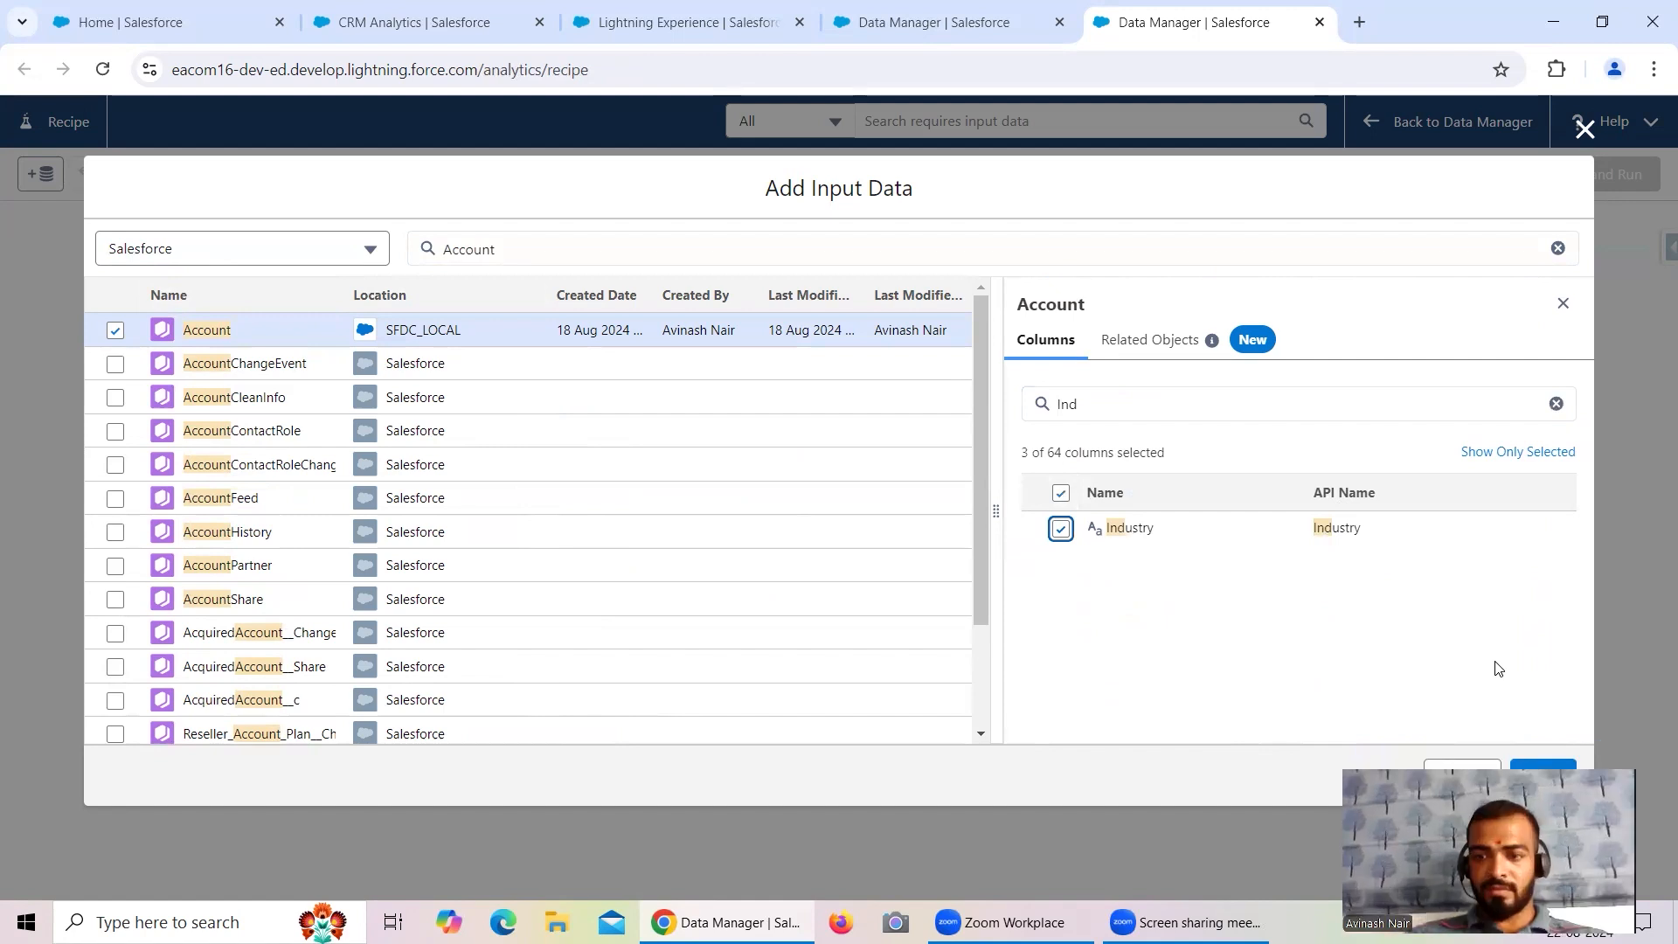
pyautogui.click(1539, 775)
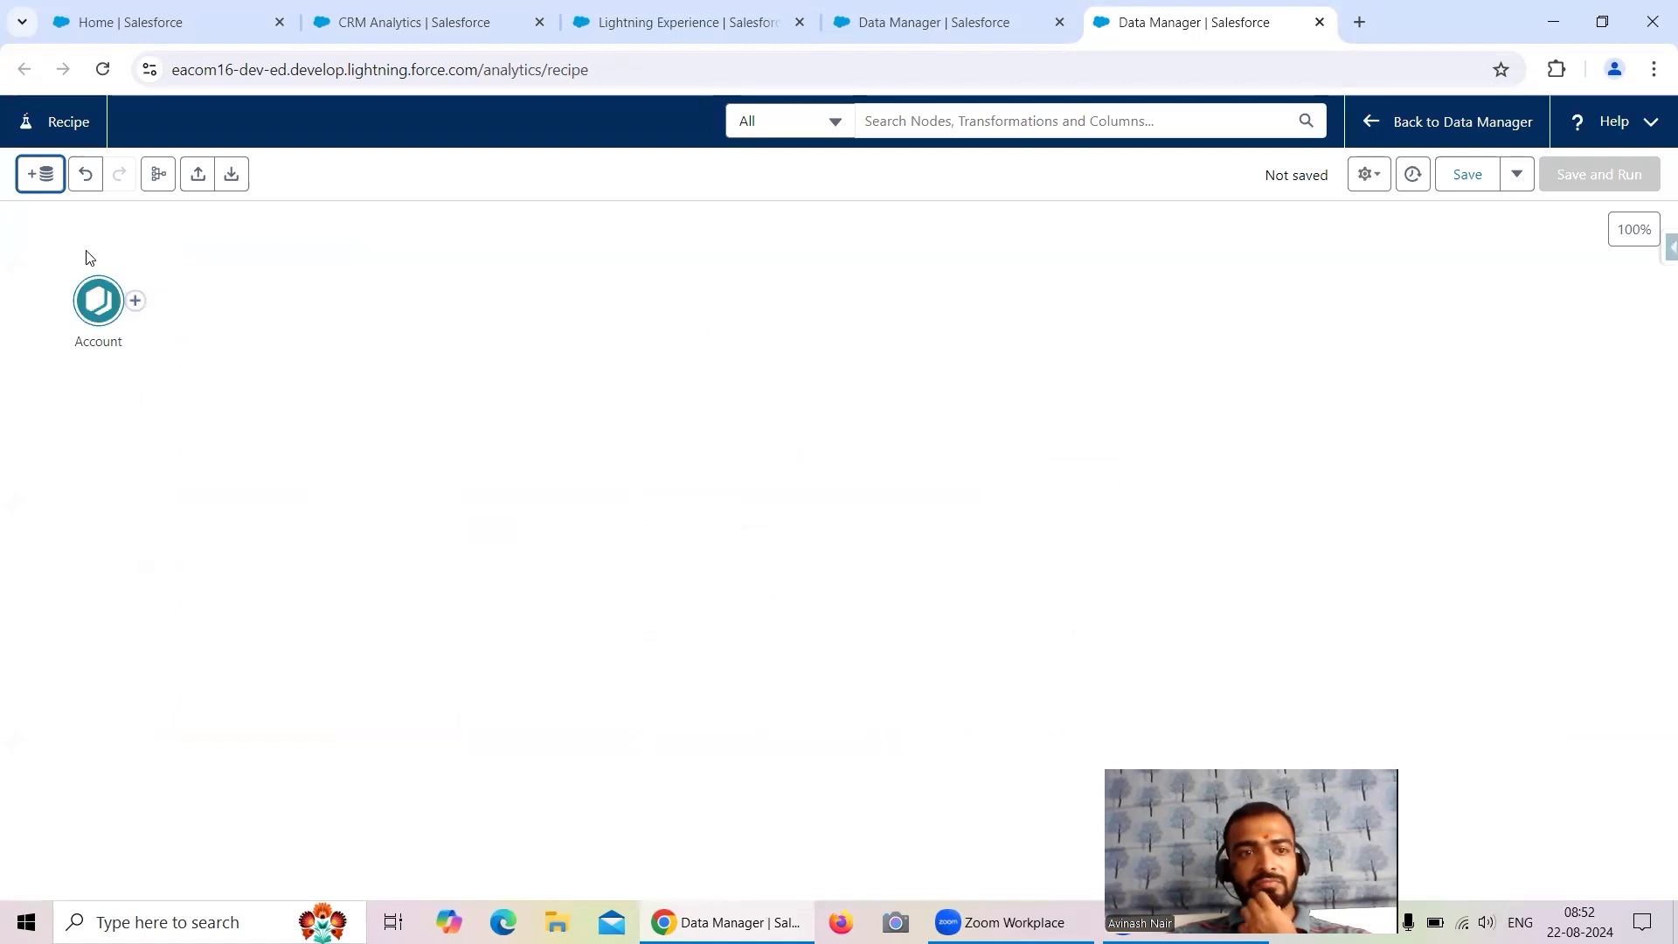
# - Start adding a second input to the recipe and limit its source list to Salesforce Objects only
pyautogui.click(50, 181)
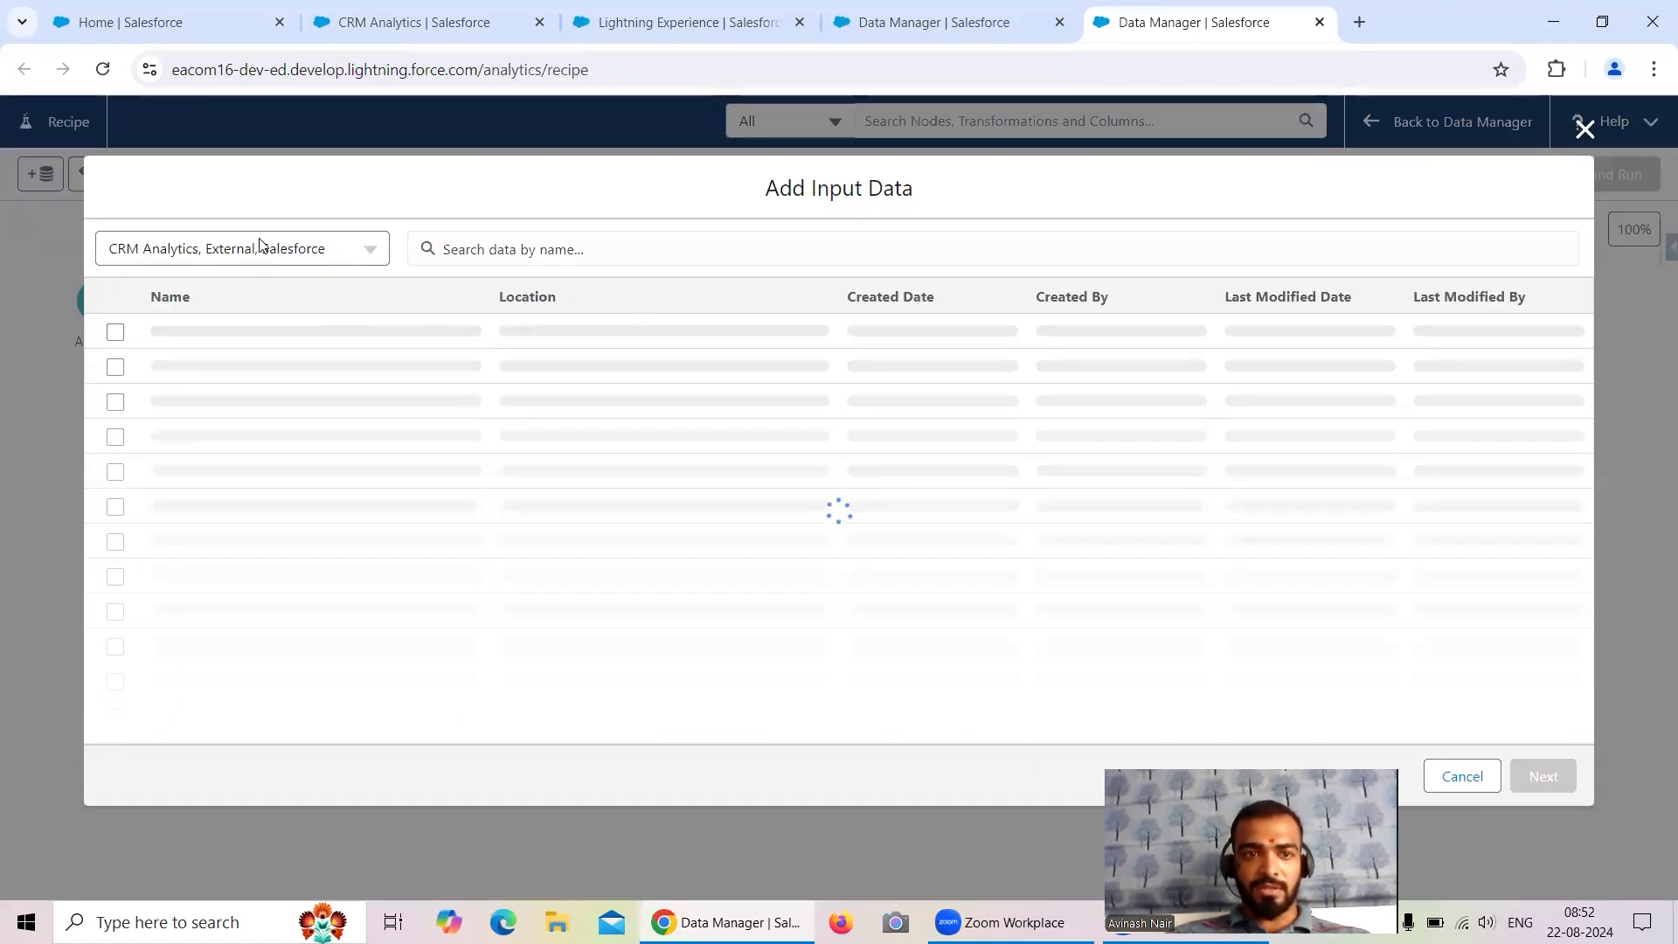
pyautogui.click(266, 250)
pyautogui.click(120, 295)
pyautogui.click(118, 323)
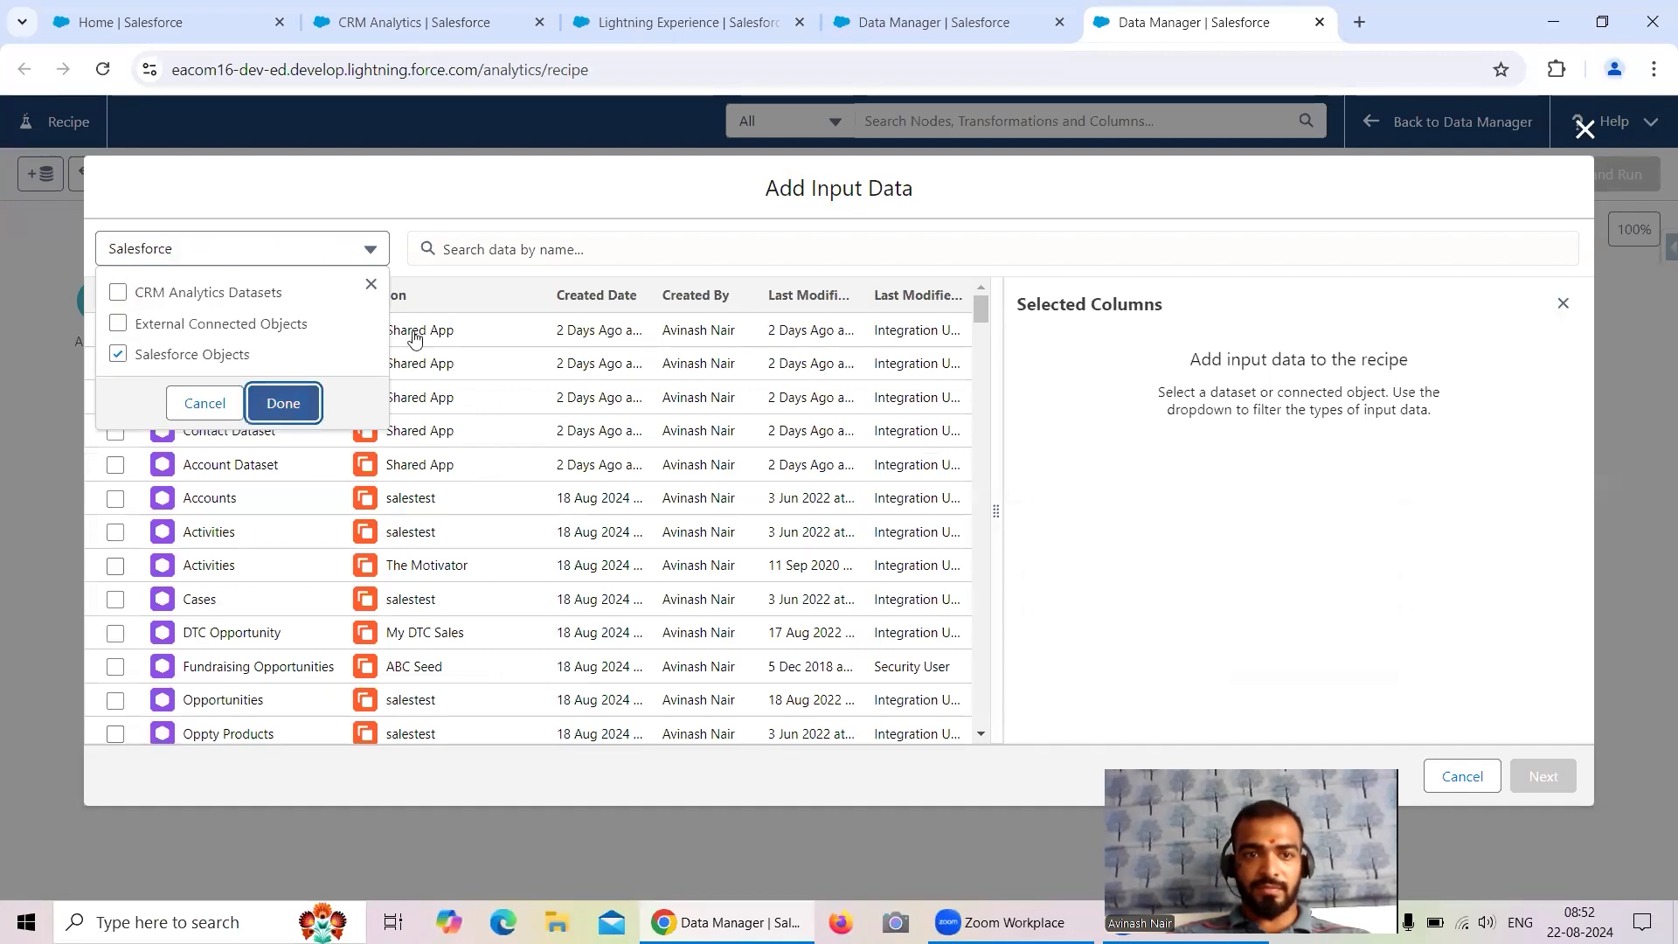
pyautogui.click(283, 403)
# - Search the input data for "Conta" and select the SFDC_LOCAL Contact object
pyautogui.click(530, 251)
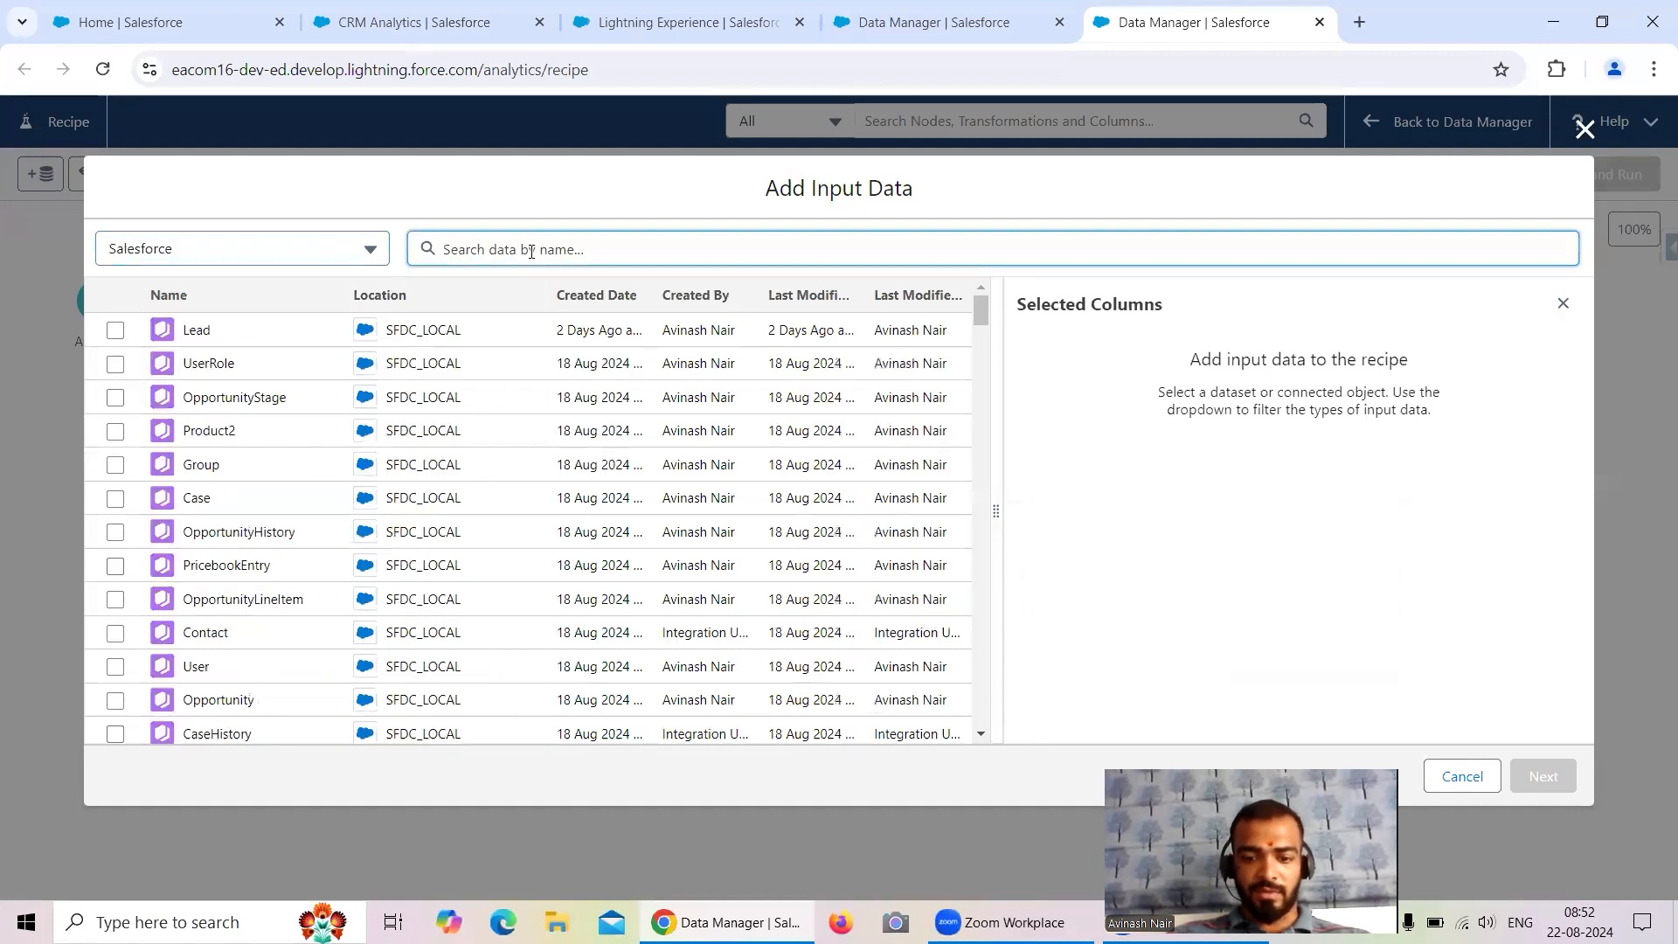
pyautogui.write('Conta')
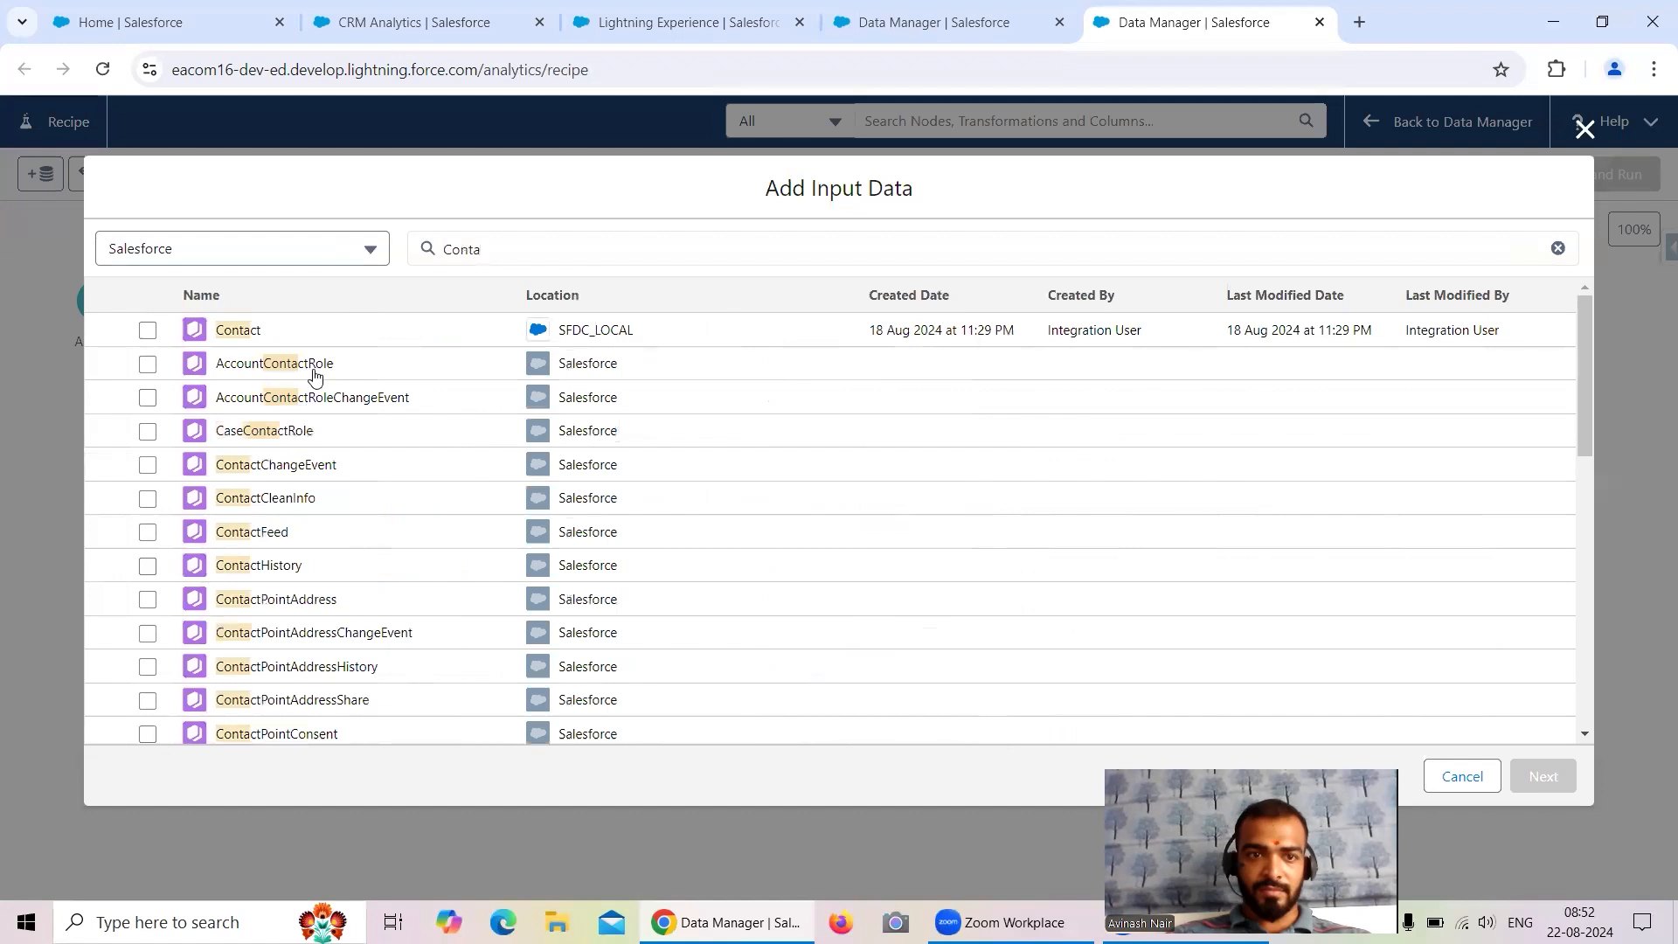
pyautogui.click(147, 330)
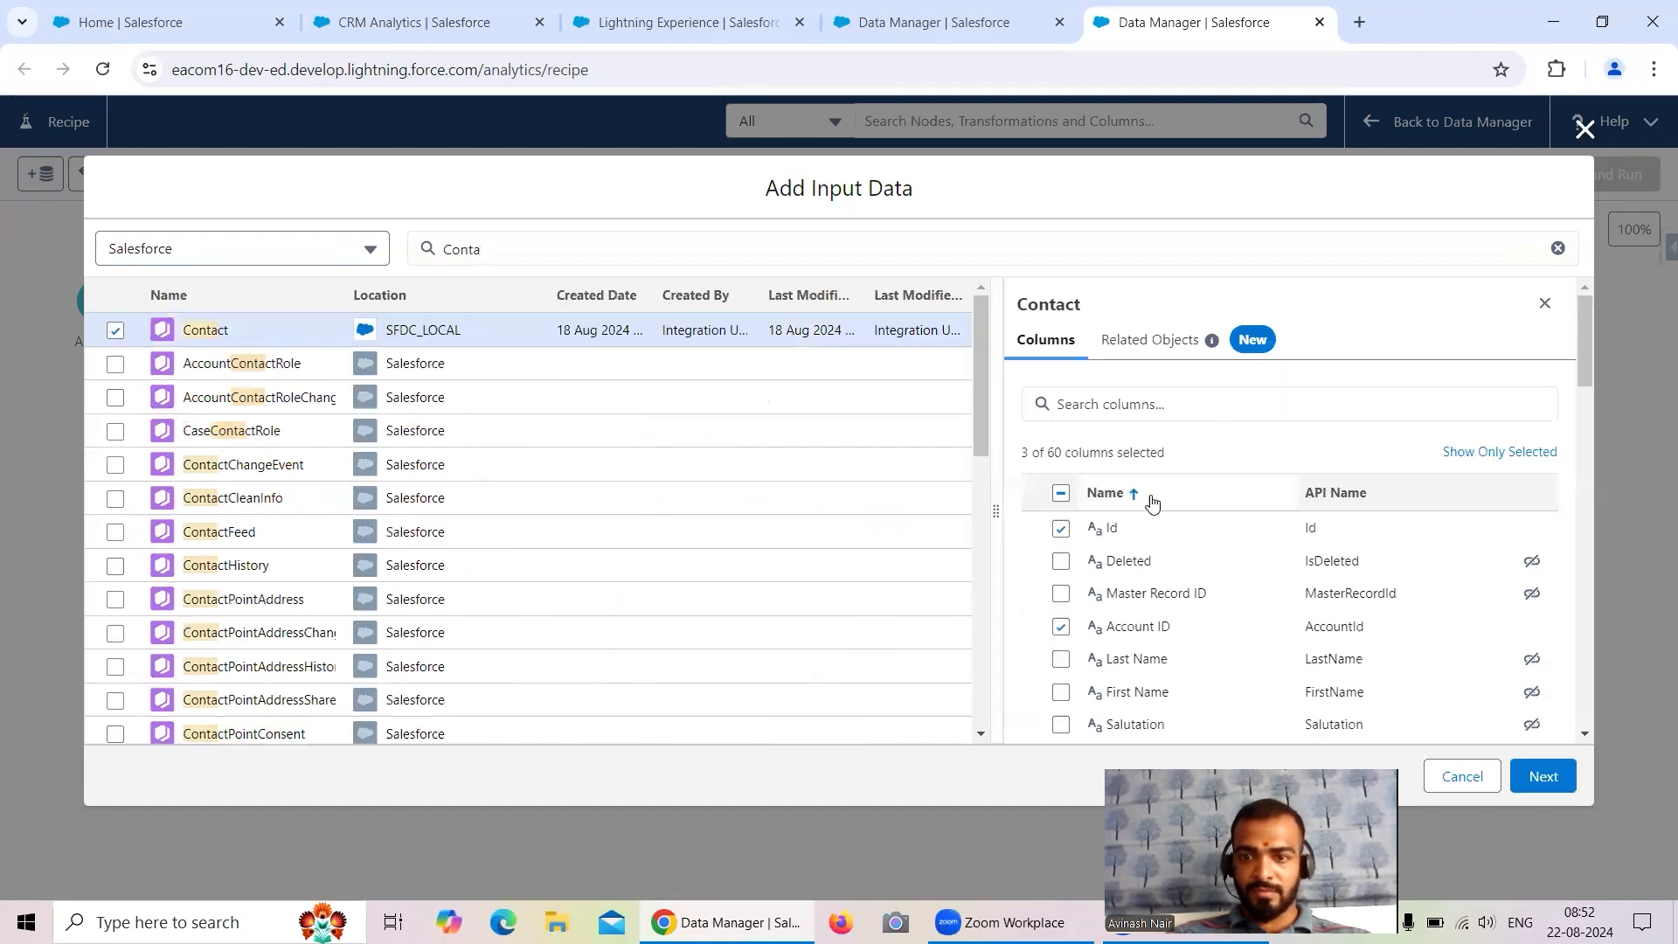
# - Restrict the Contact columns to Id, Name and Department, and add the object to the recipe as an input node
pyautogui.click(1061, 492)
pyautogui.click(1061, 527)
pyautogui.scroll(-1, 1112, 612)
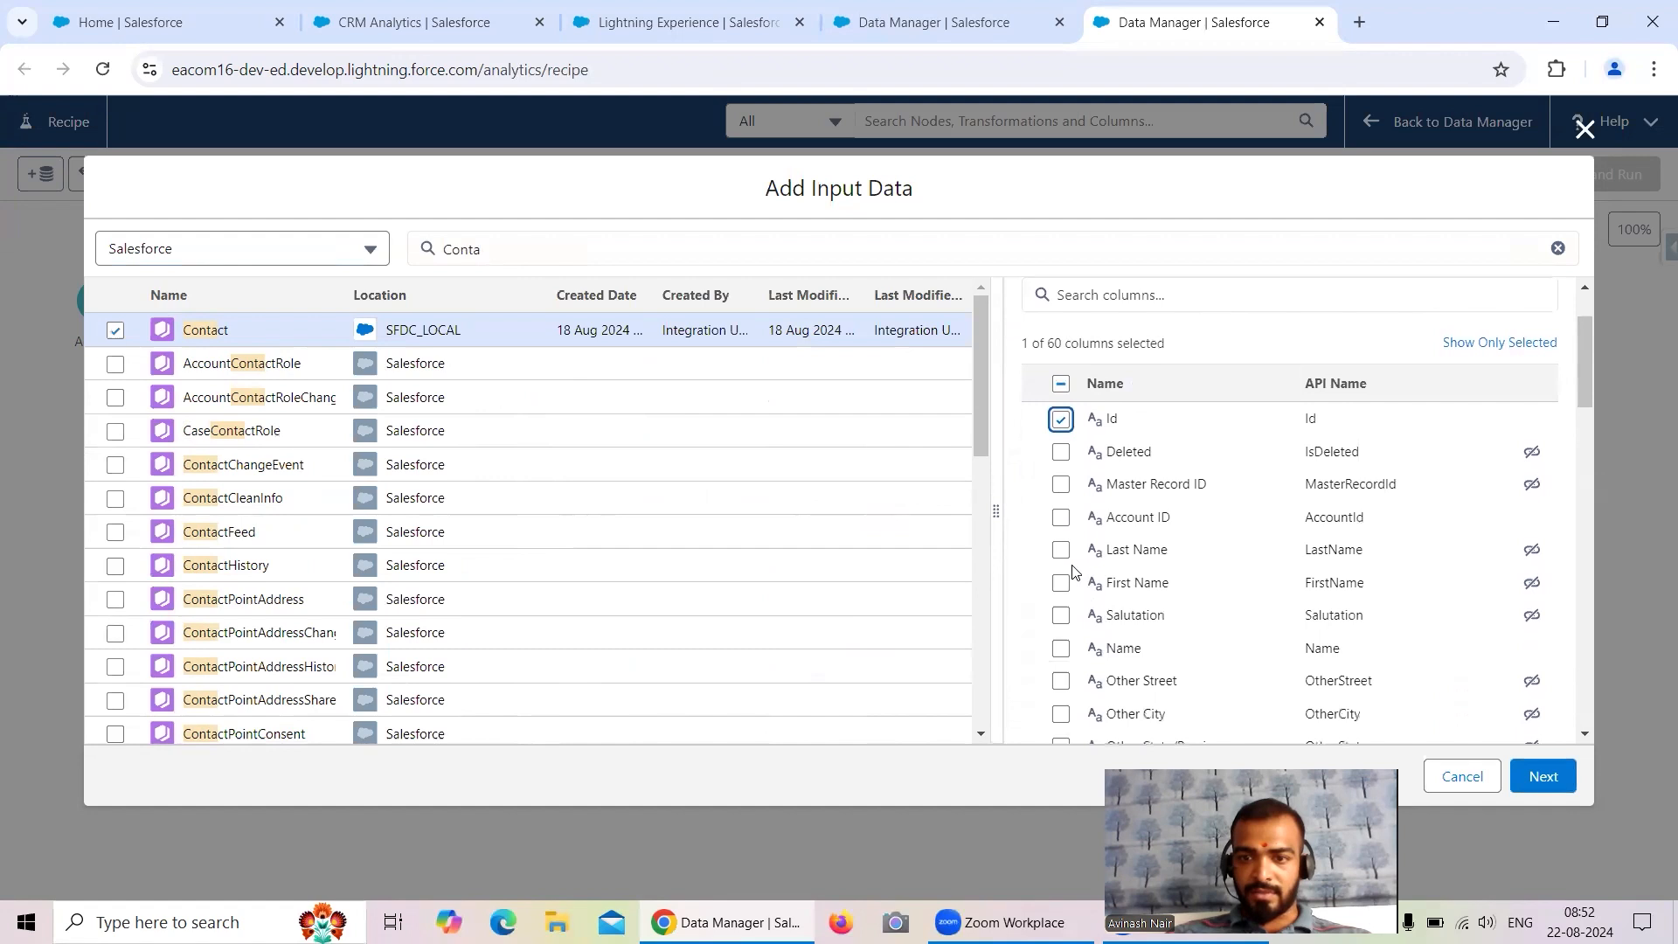
pyautogui.click(1061, 648)
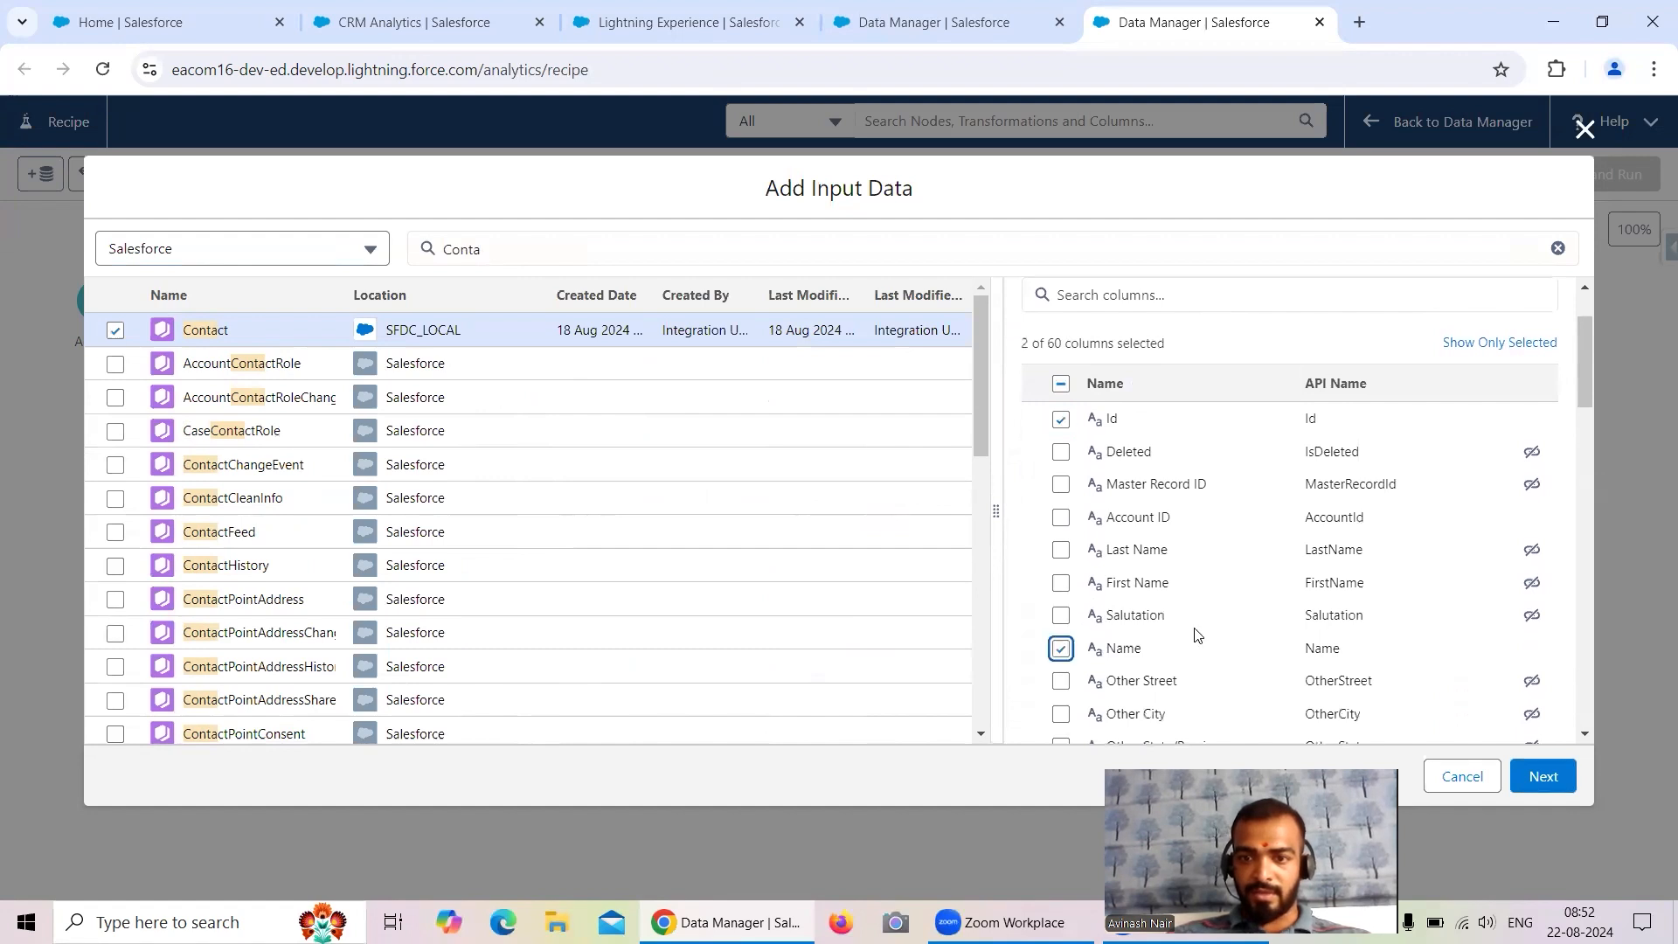
pyautogui.scroll(-4, 1193, 637)
pyautogui.scroll(-4, 1197, 636)
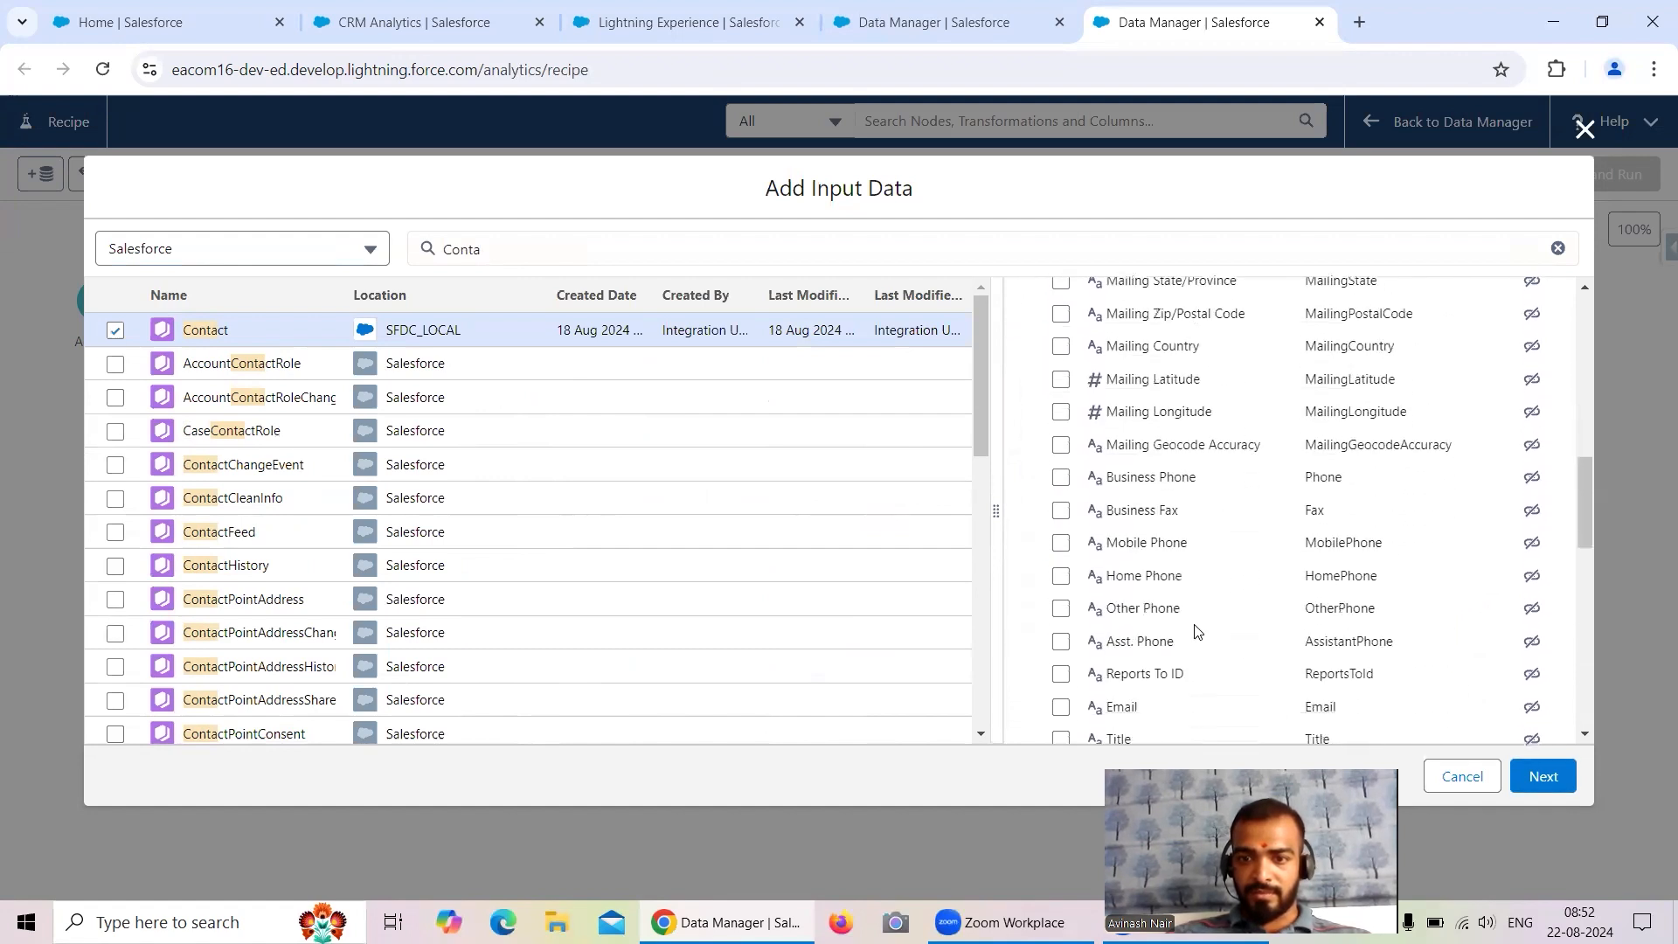
pyautogui.scroll(-1, 1189, 624)
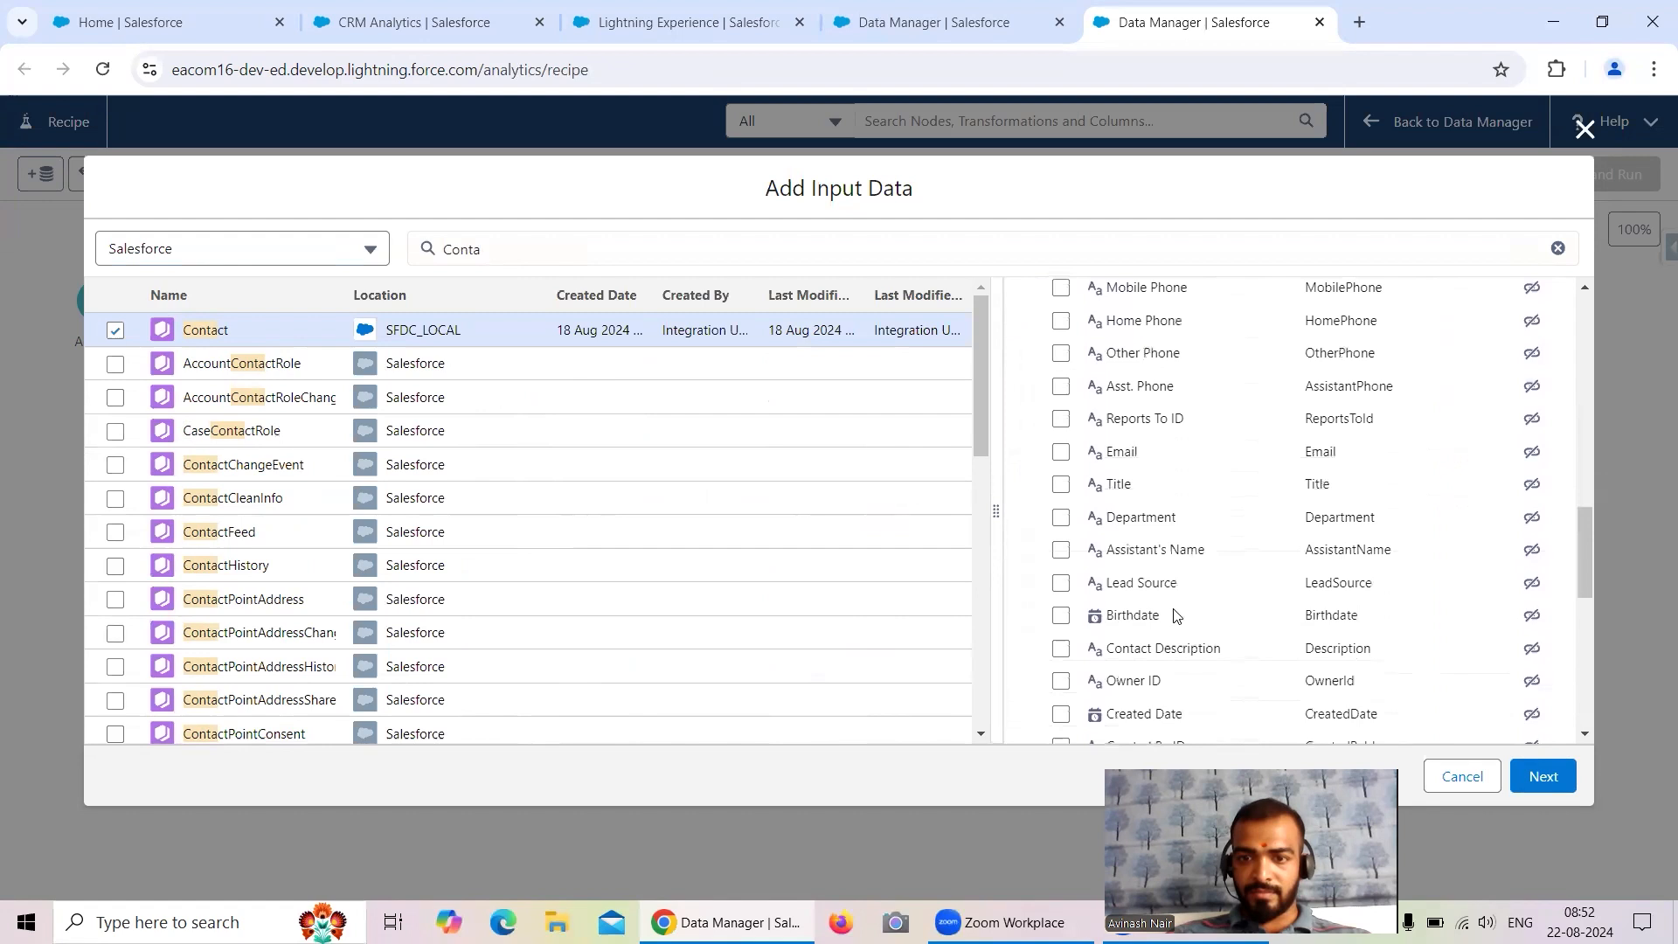
pyautogui.click(1060, 516)
pyautogui.scroll(-6, 1475, 724)
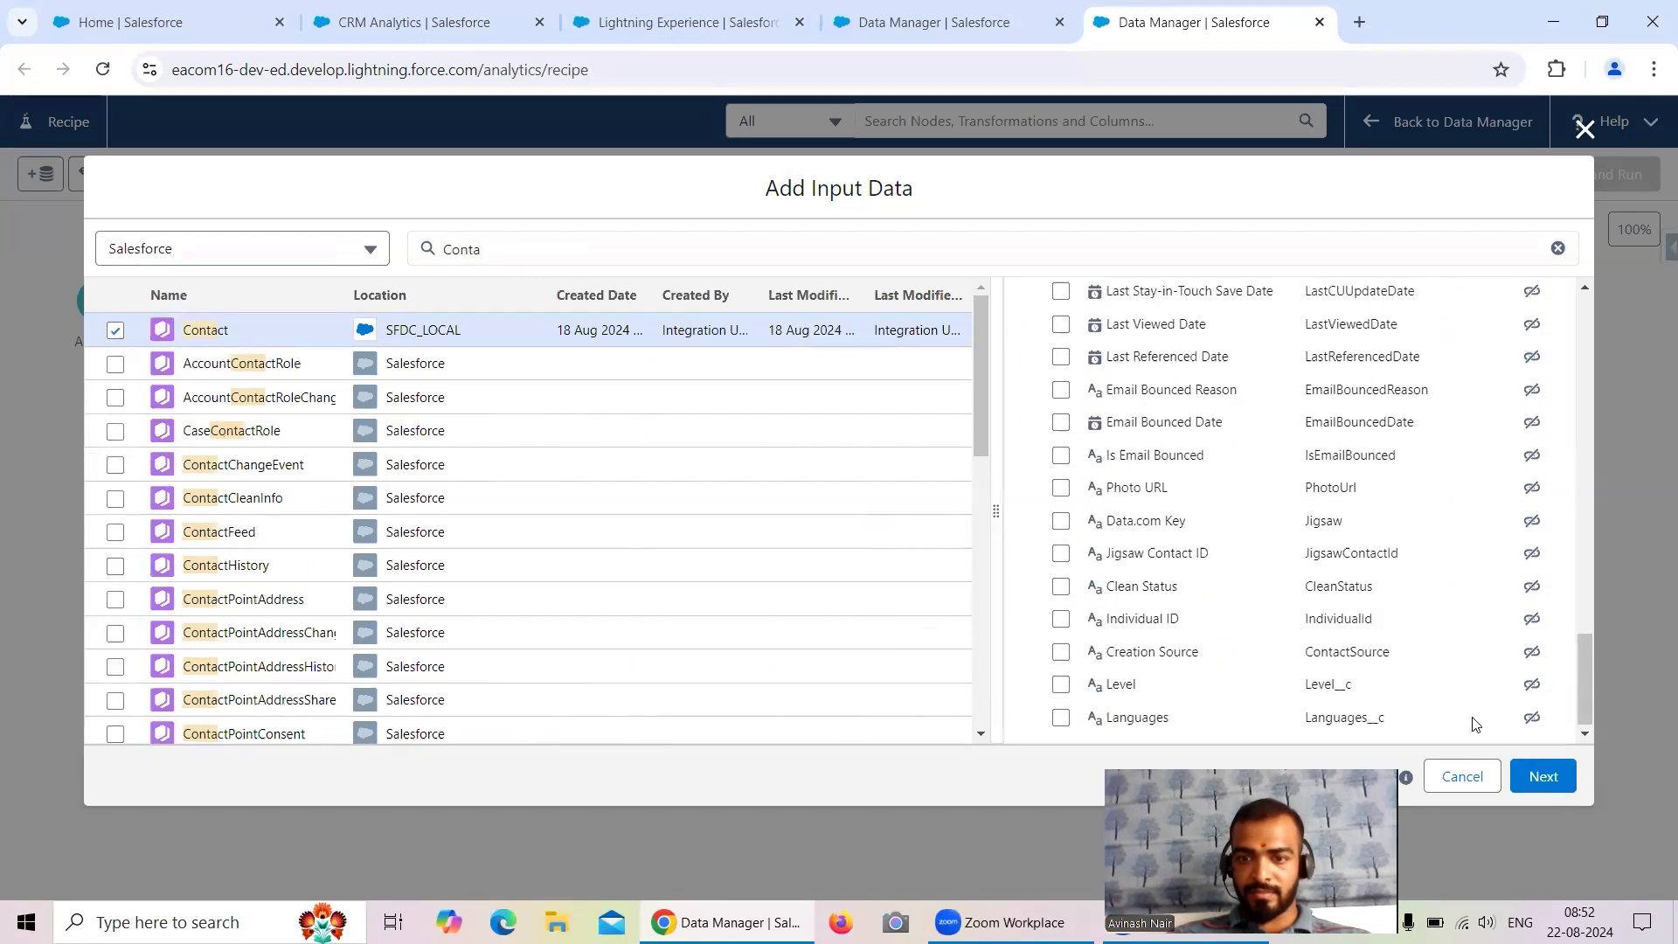
pyautogui.click(1554, 780)
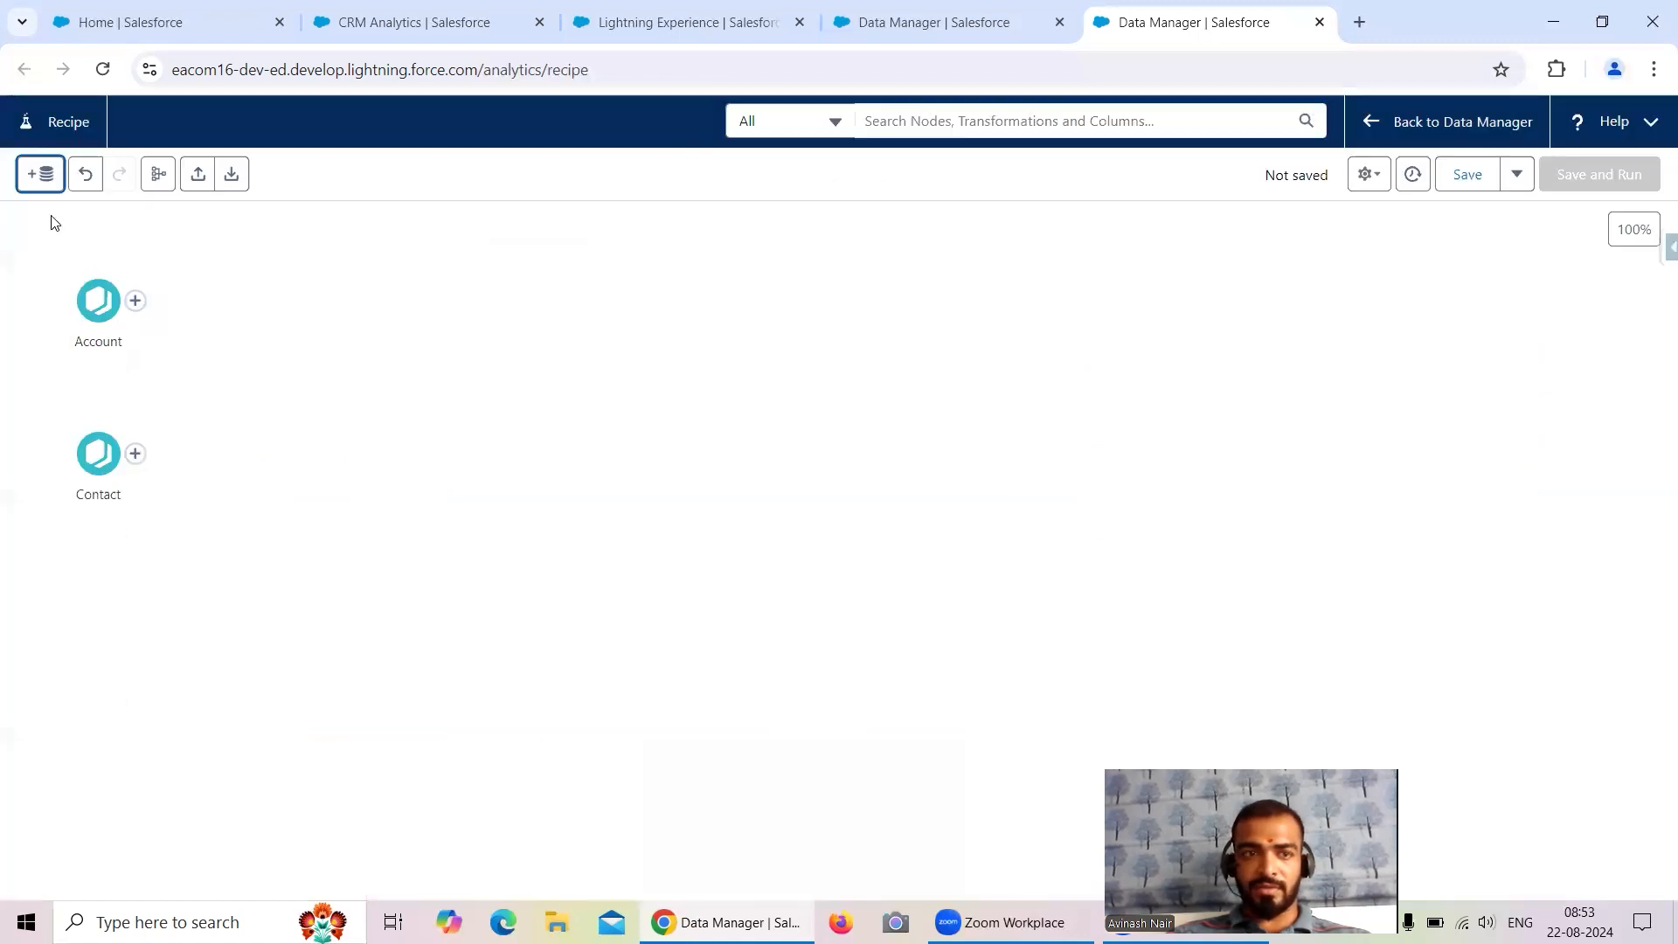
# - Start adding more input data alongside Account and Contact, showing only Salesforce Objects in the source list
pyautogui.click(39, 175)
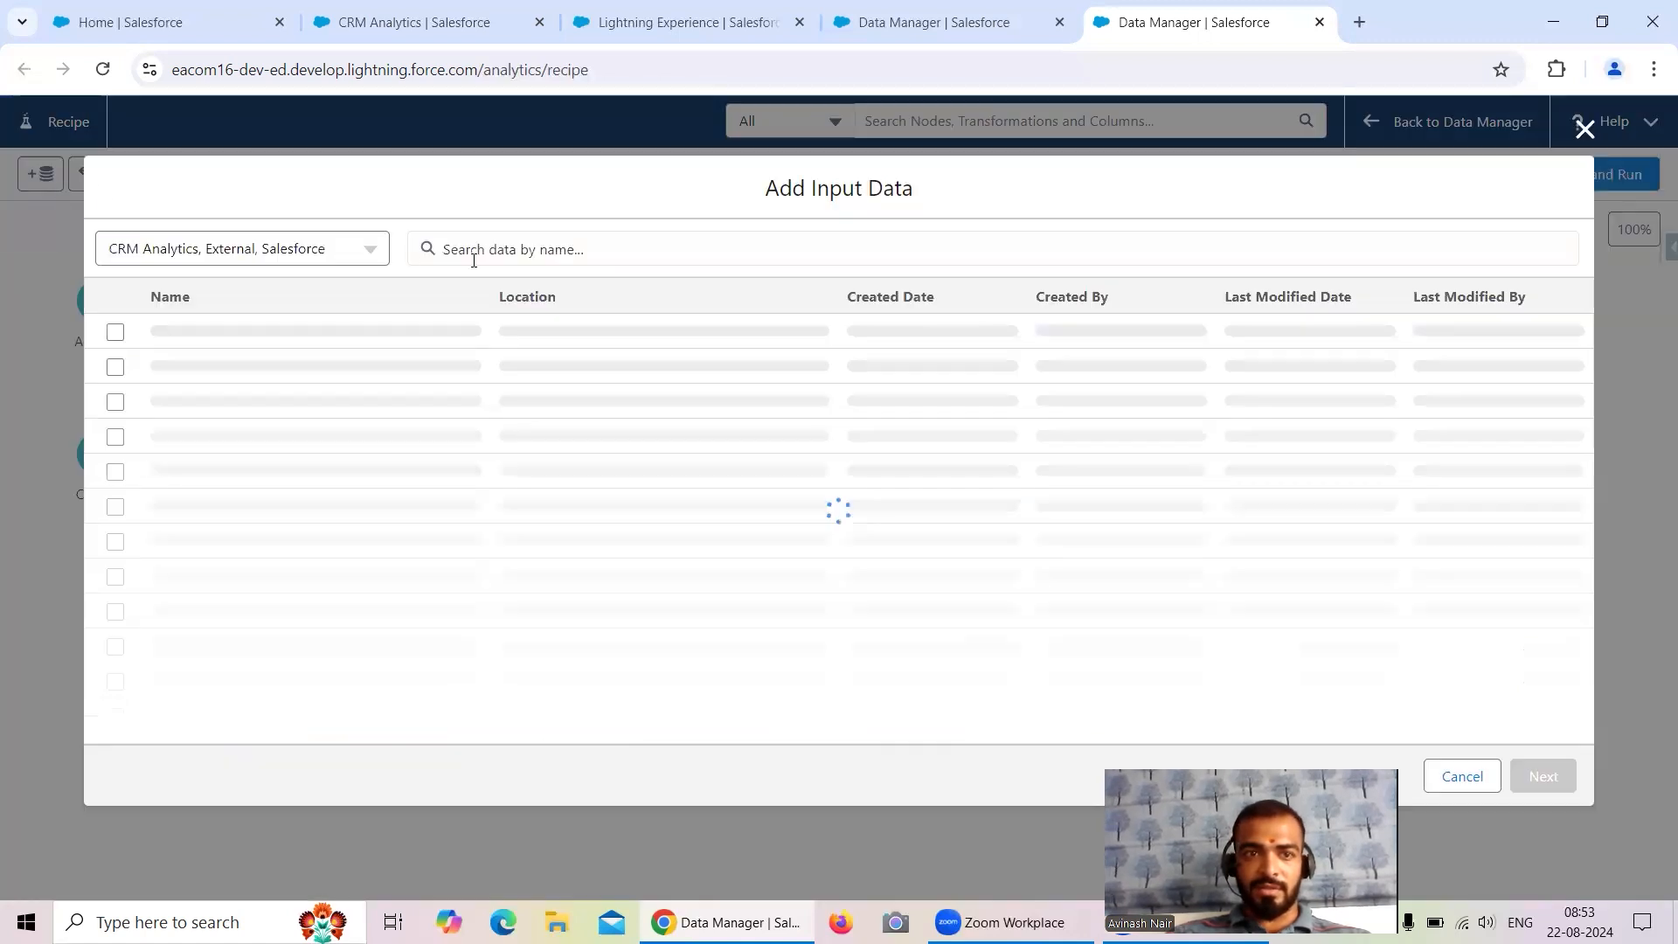
pyautogui.click(335, 247)
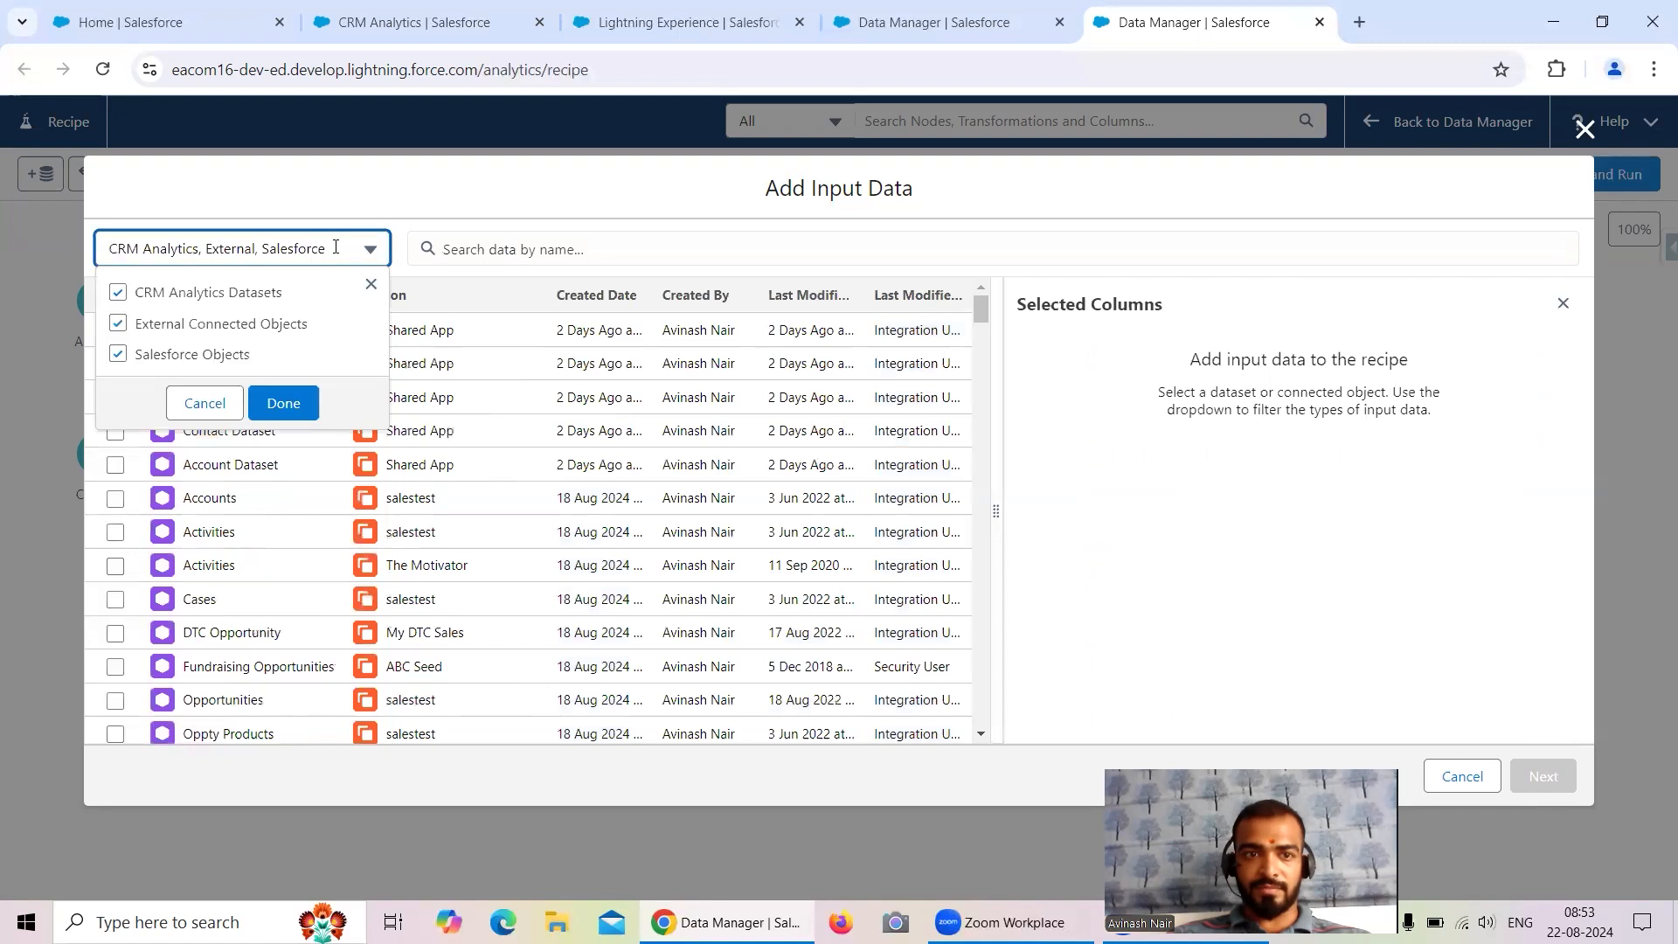
pyautogui.click(119, 294)
pyautogui.click(118, 323)
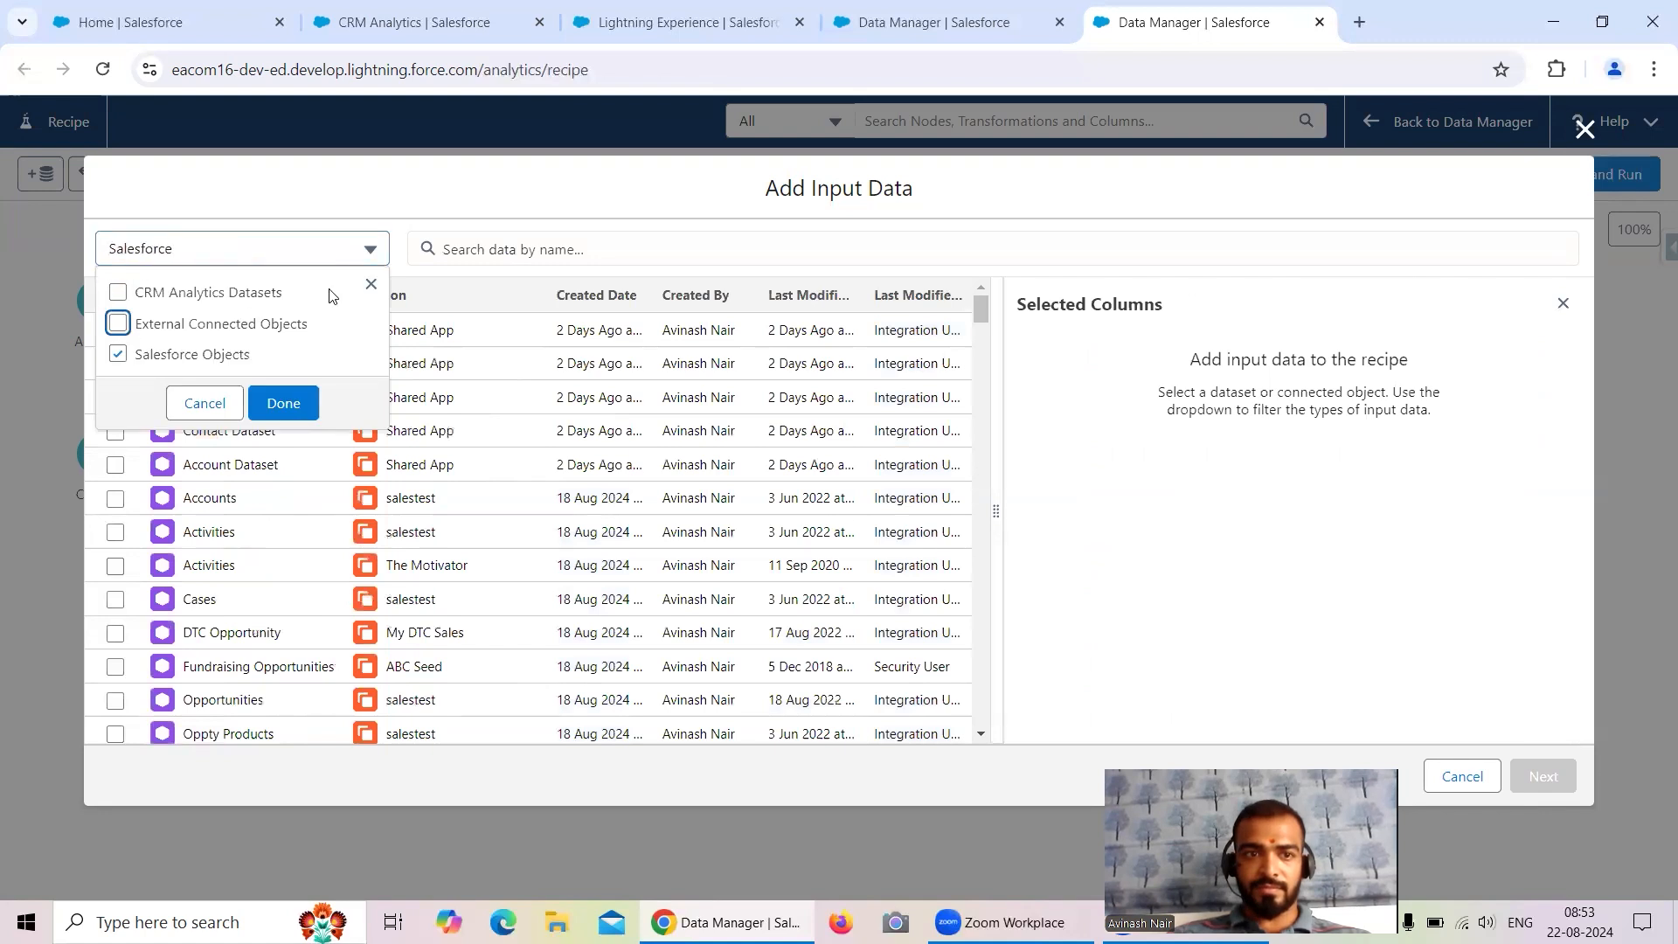
pyautogui.click(285, 403)
# - Search the input data for Lead and select the SFDC_LOCAL Lead object
pyautogui.click(487, 249)
pyautogui.write('Lead')
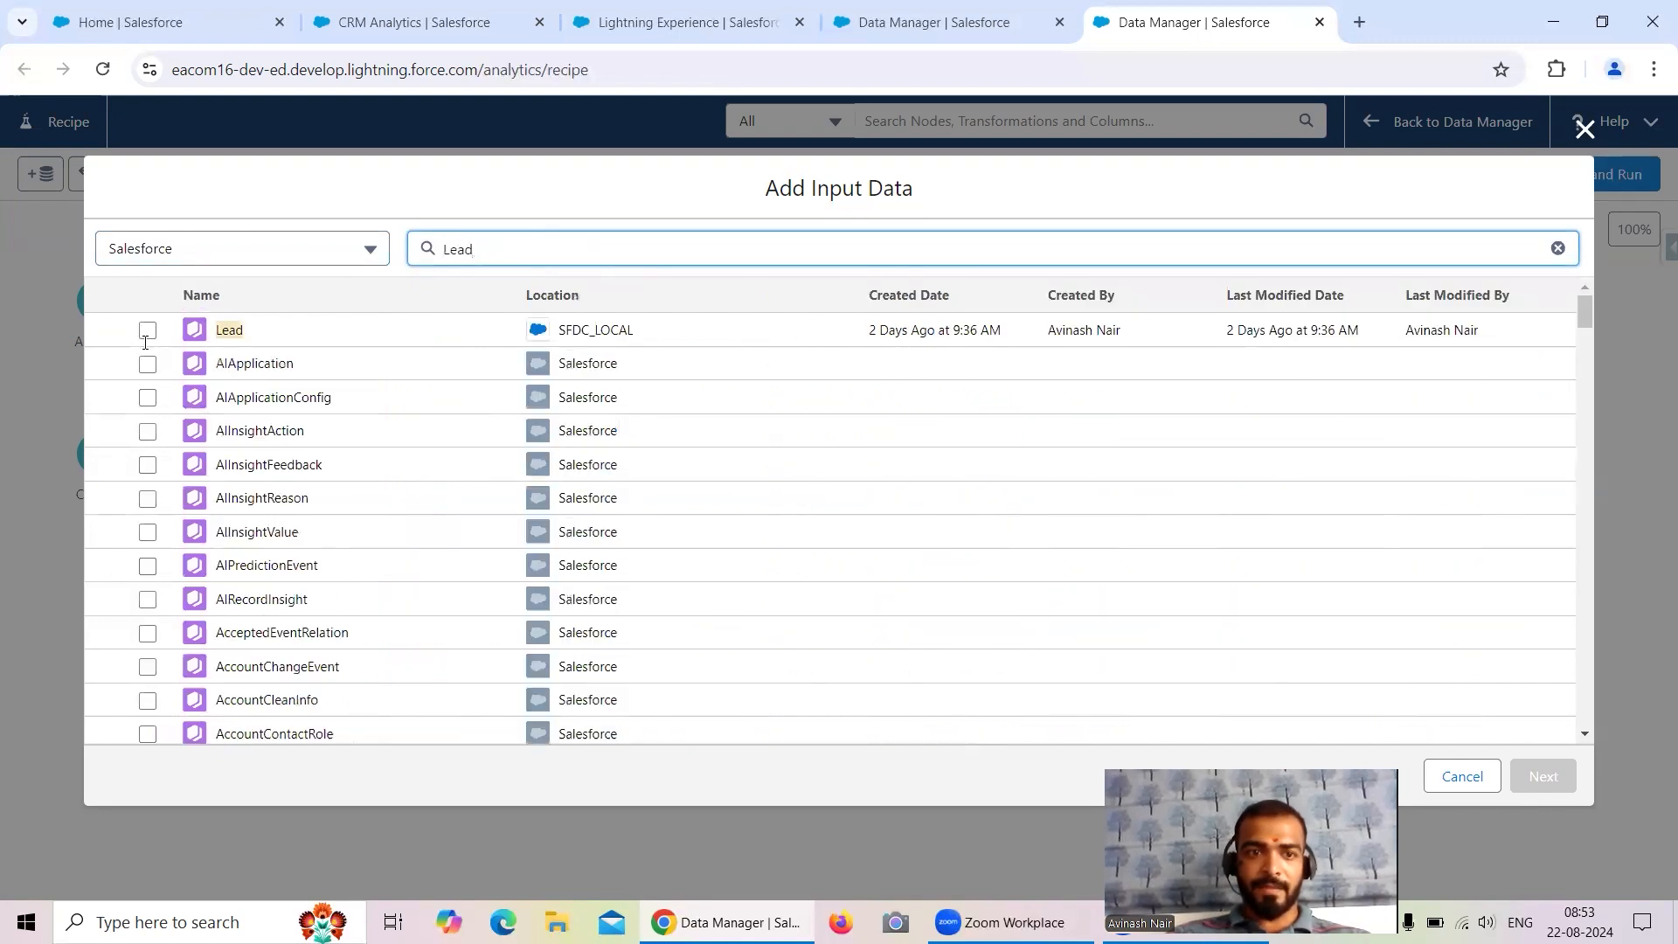
pyautogui.click(149, 335)
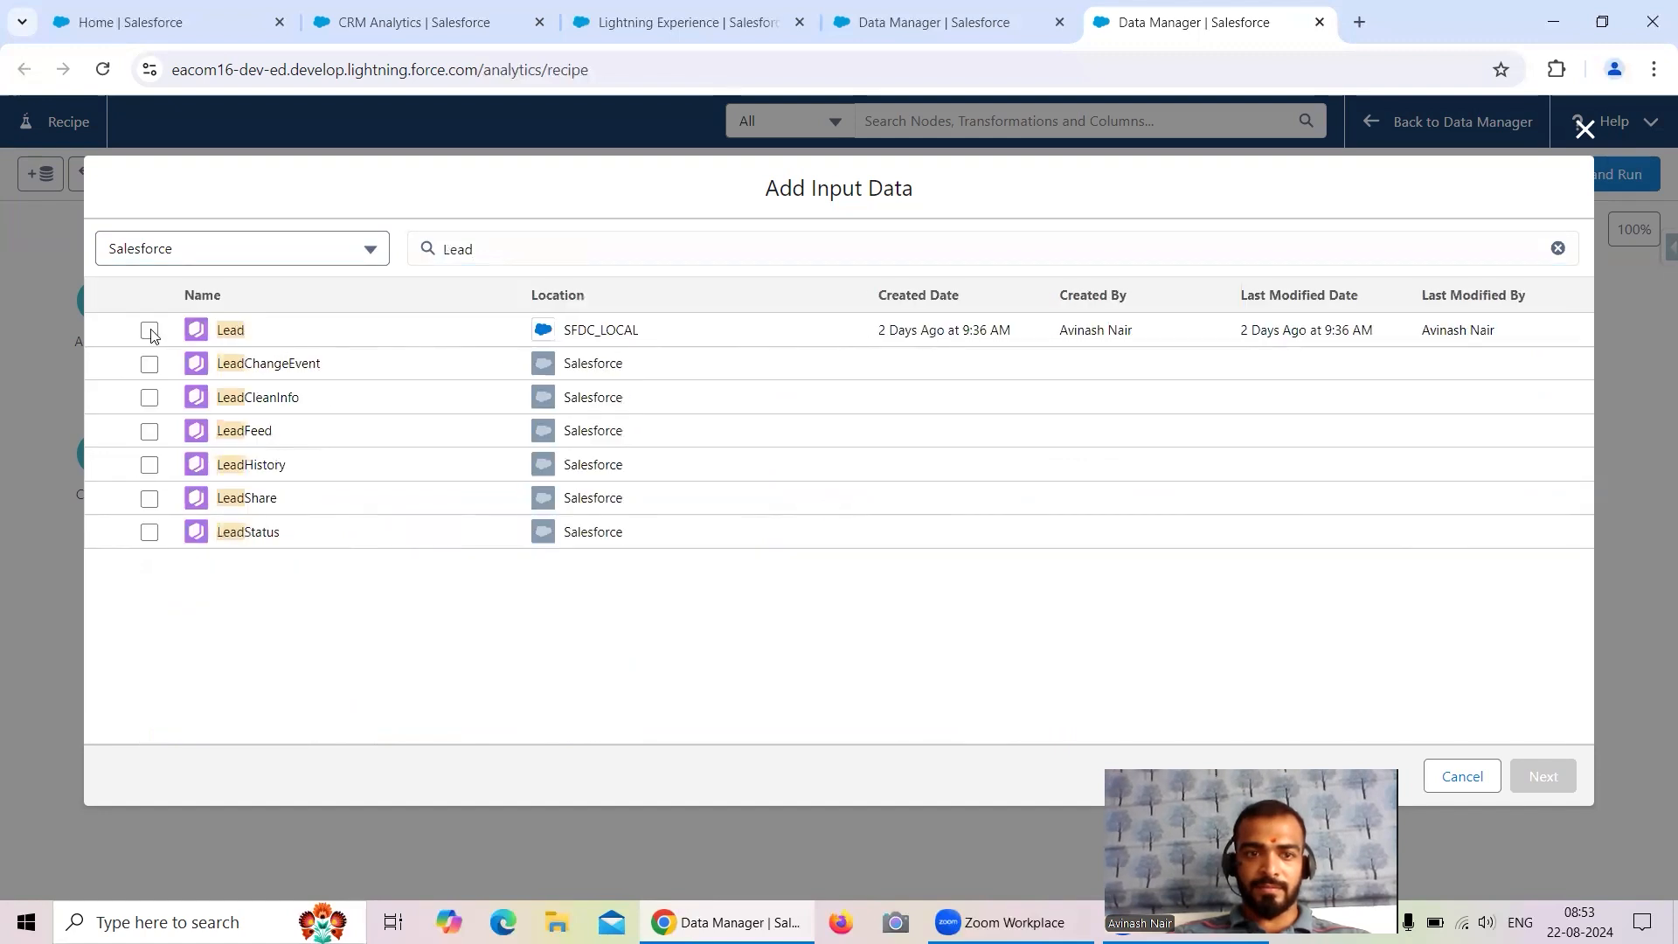
pyautogui.click(149, 331)
# - Restrict the Lead columns to Lead ID, Full Name and one additional column
pyautogui.click(1063, 495)
pyautogui.click(1063, 495)
pyautogui.click(1060, 528)
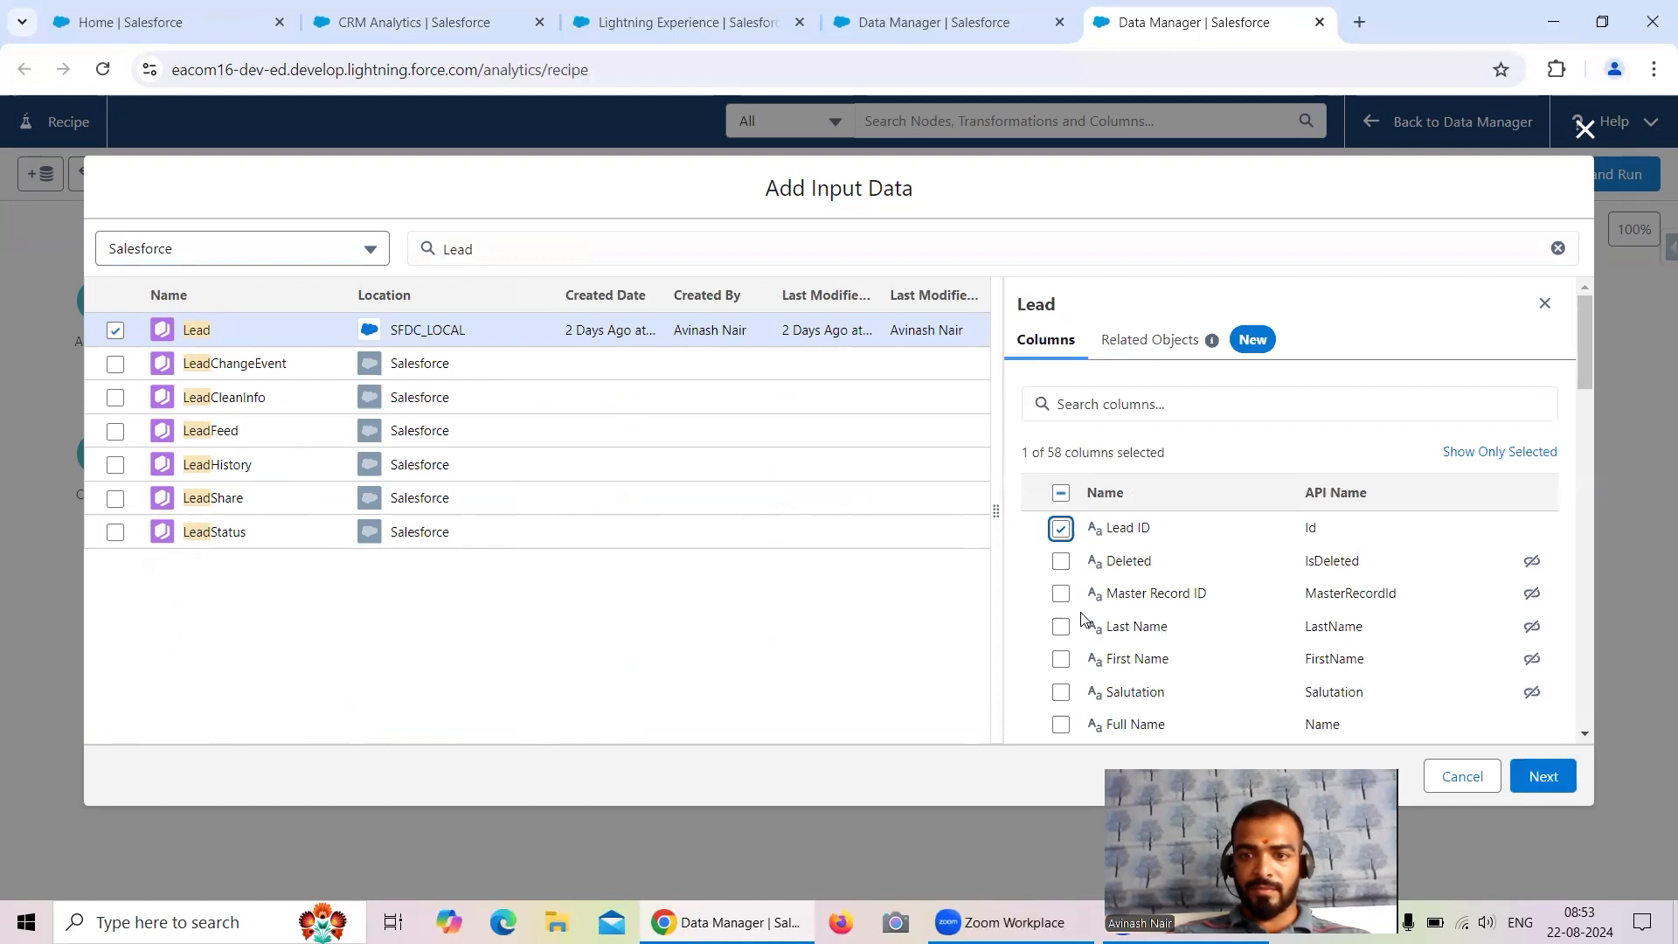
pyautogui.scroll(-1, 1110, 638)
pyautogui.click(1062, 616)
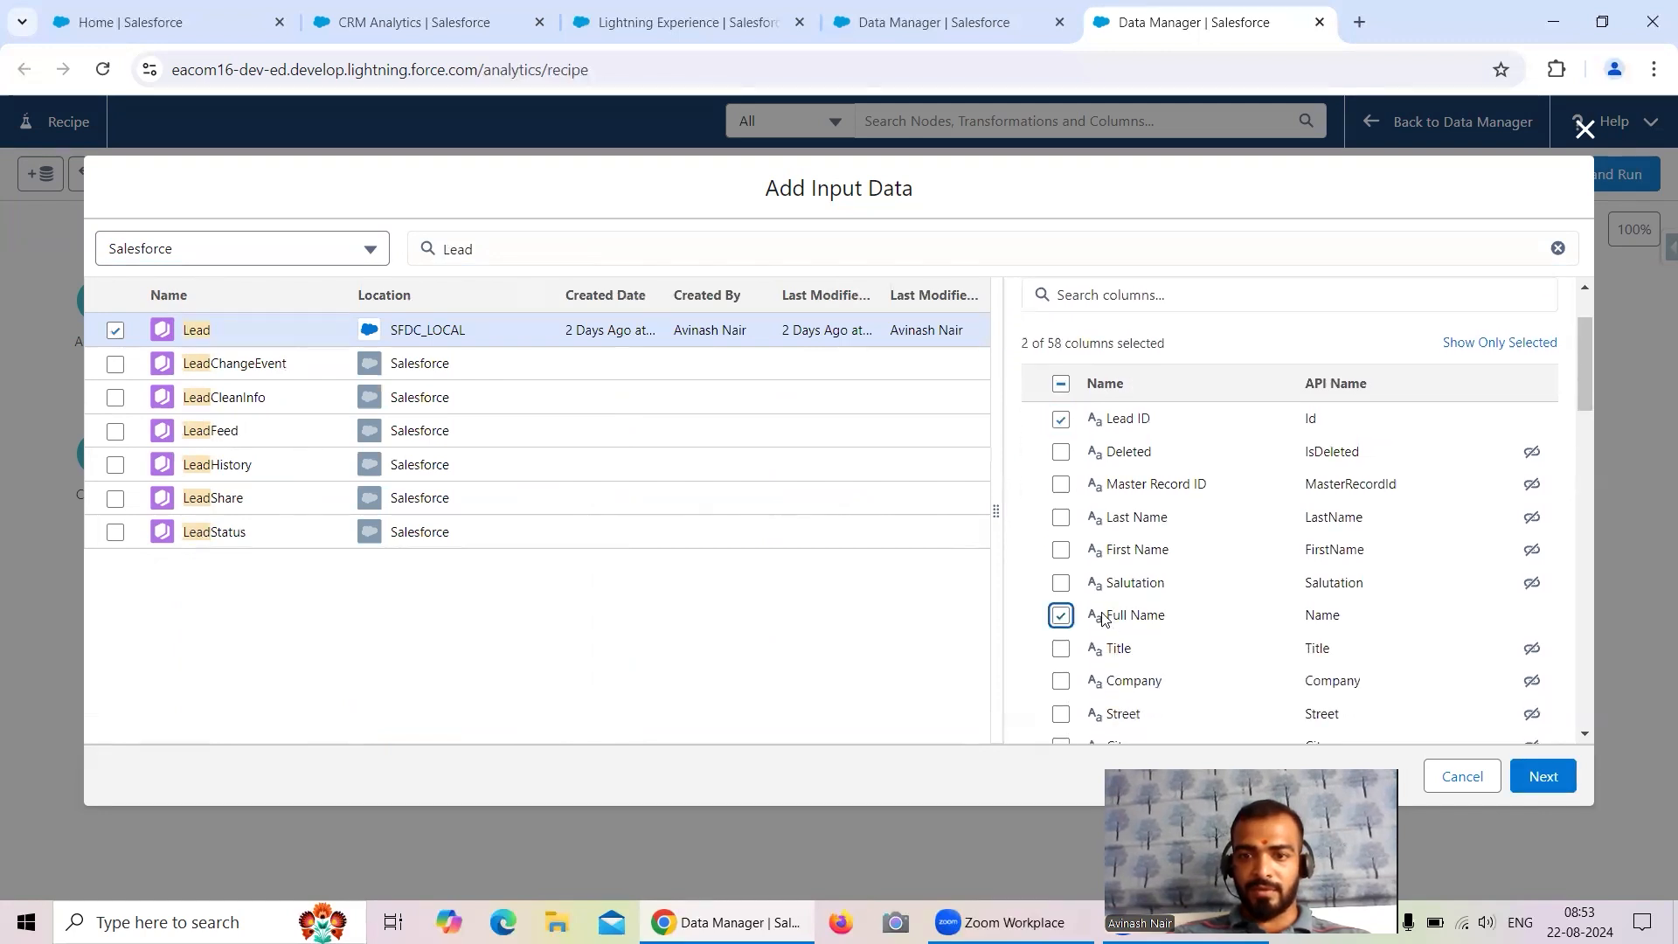
pyautogui.scroll(-3, 1147, 595)
pyautogui.click(1060, 627)
pyautogui.scroll(-9, 1128, 594)
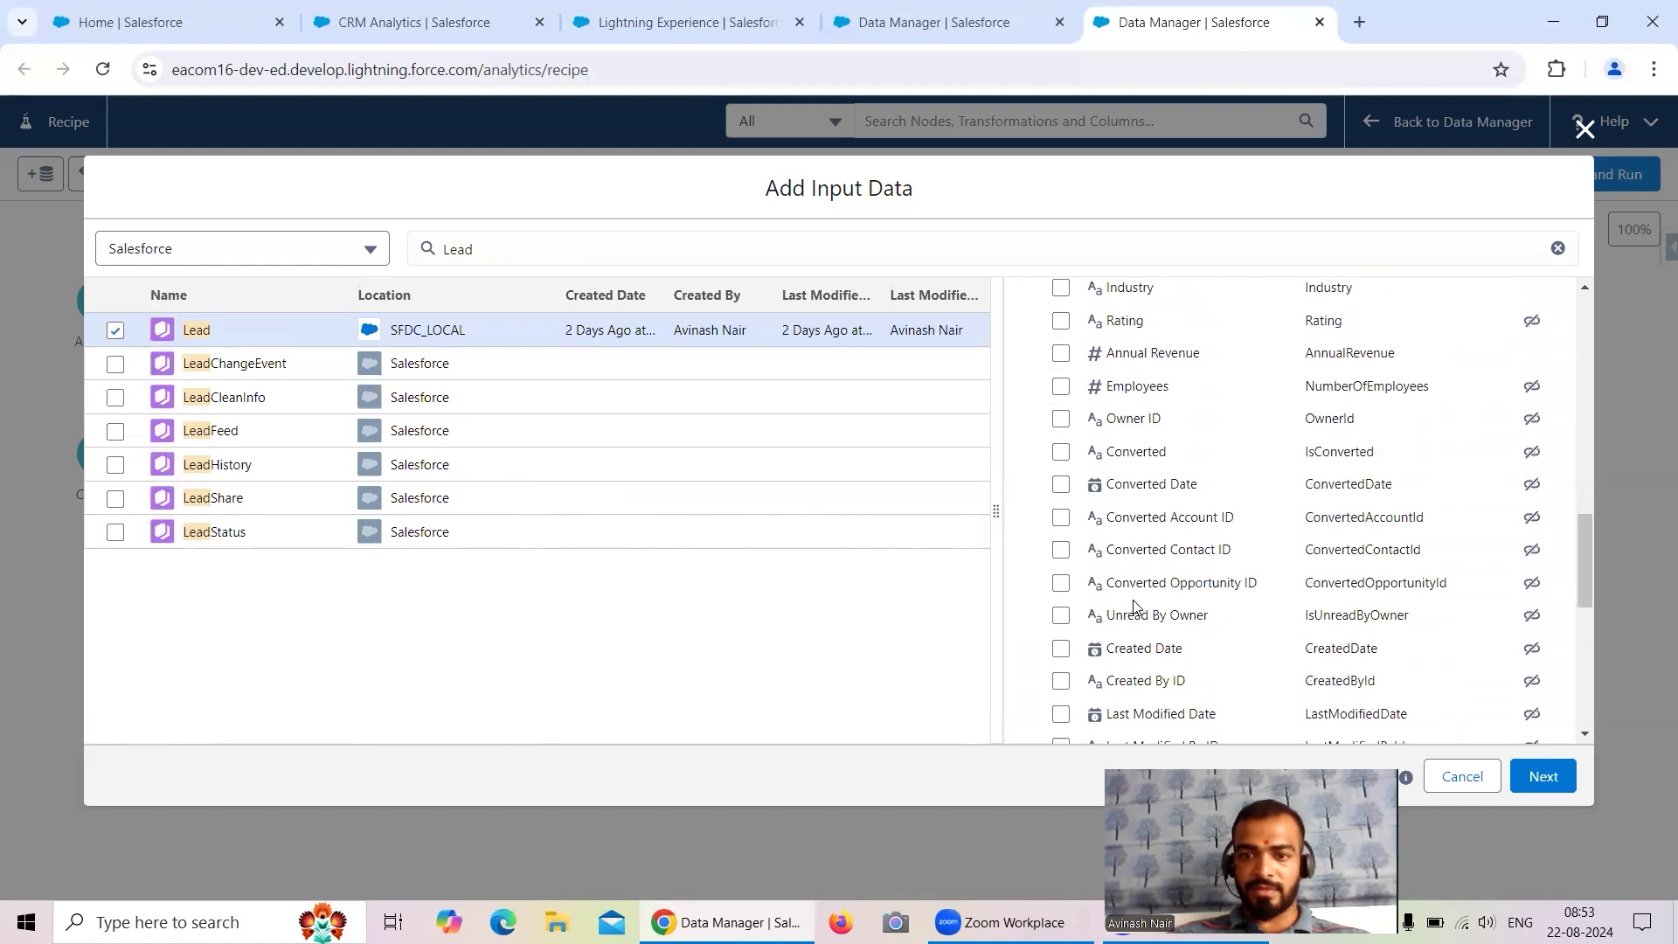
pyautogui.scroll(-6, 1134, 605)
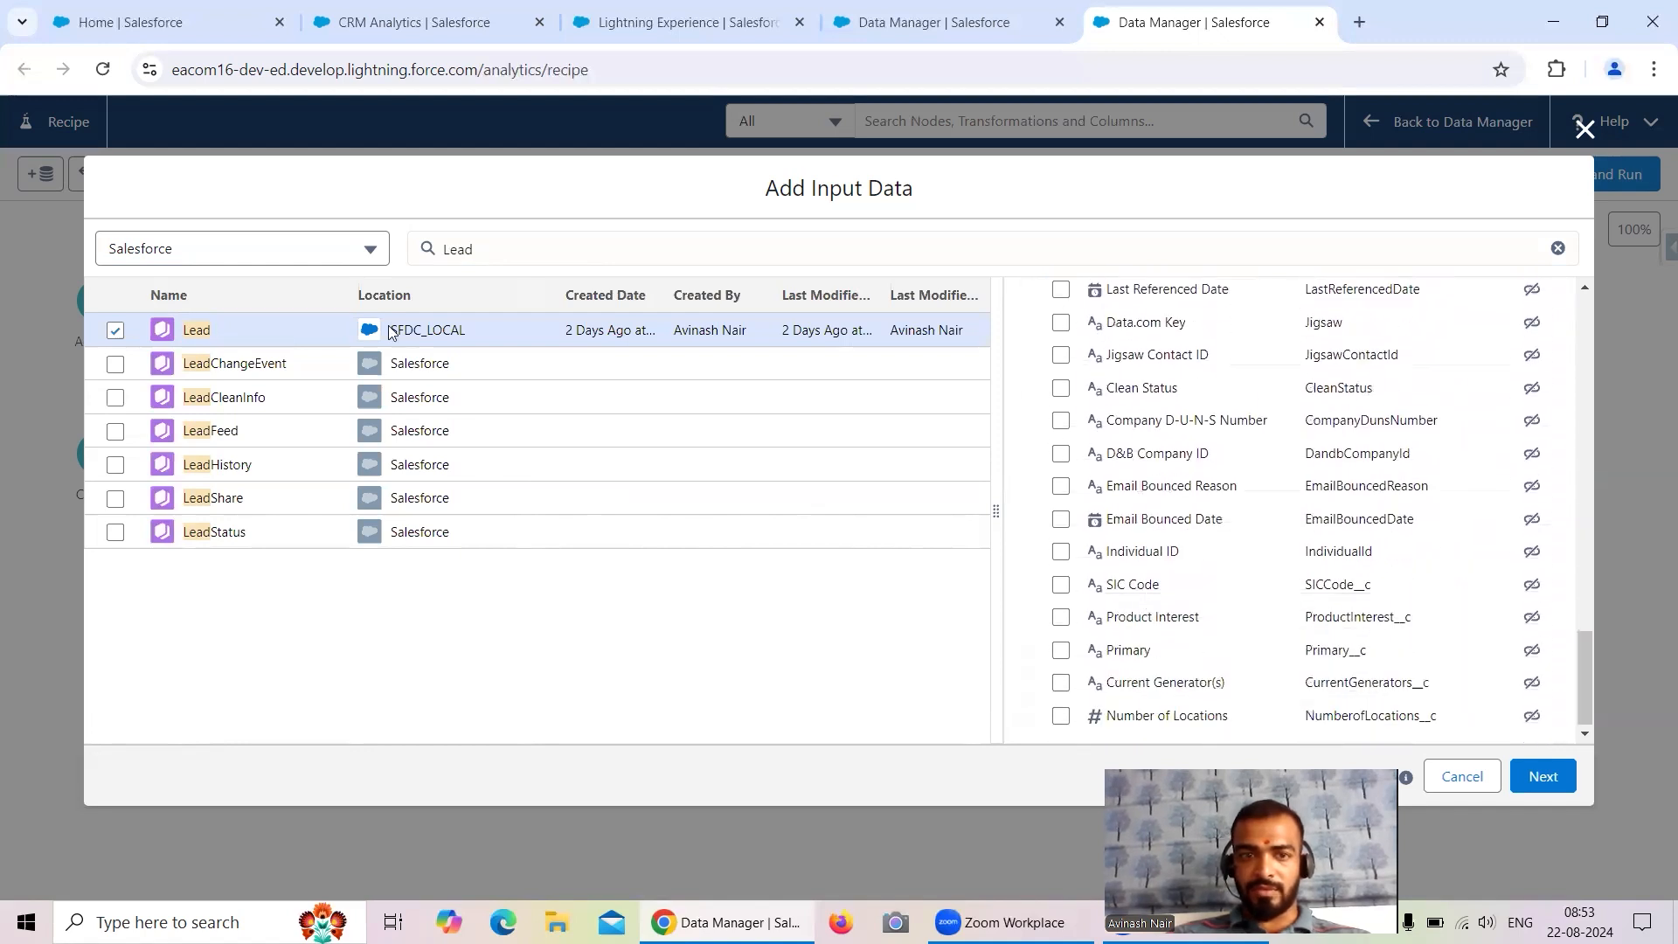
# - Search the input data for "Opp" and also select the SFDC_LOCAL Opportunity object
pyautogui.moveTo(494, 244); pyautogui.dragTo(434, 251)
pyautogui.write('Opp')
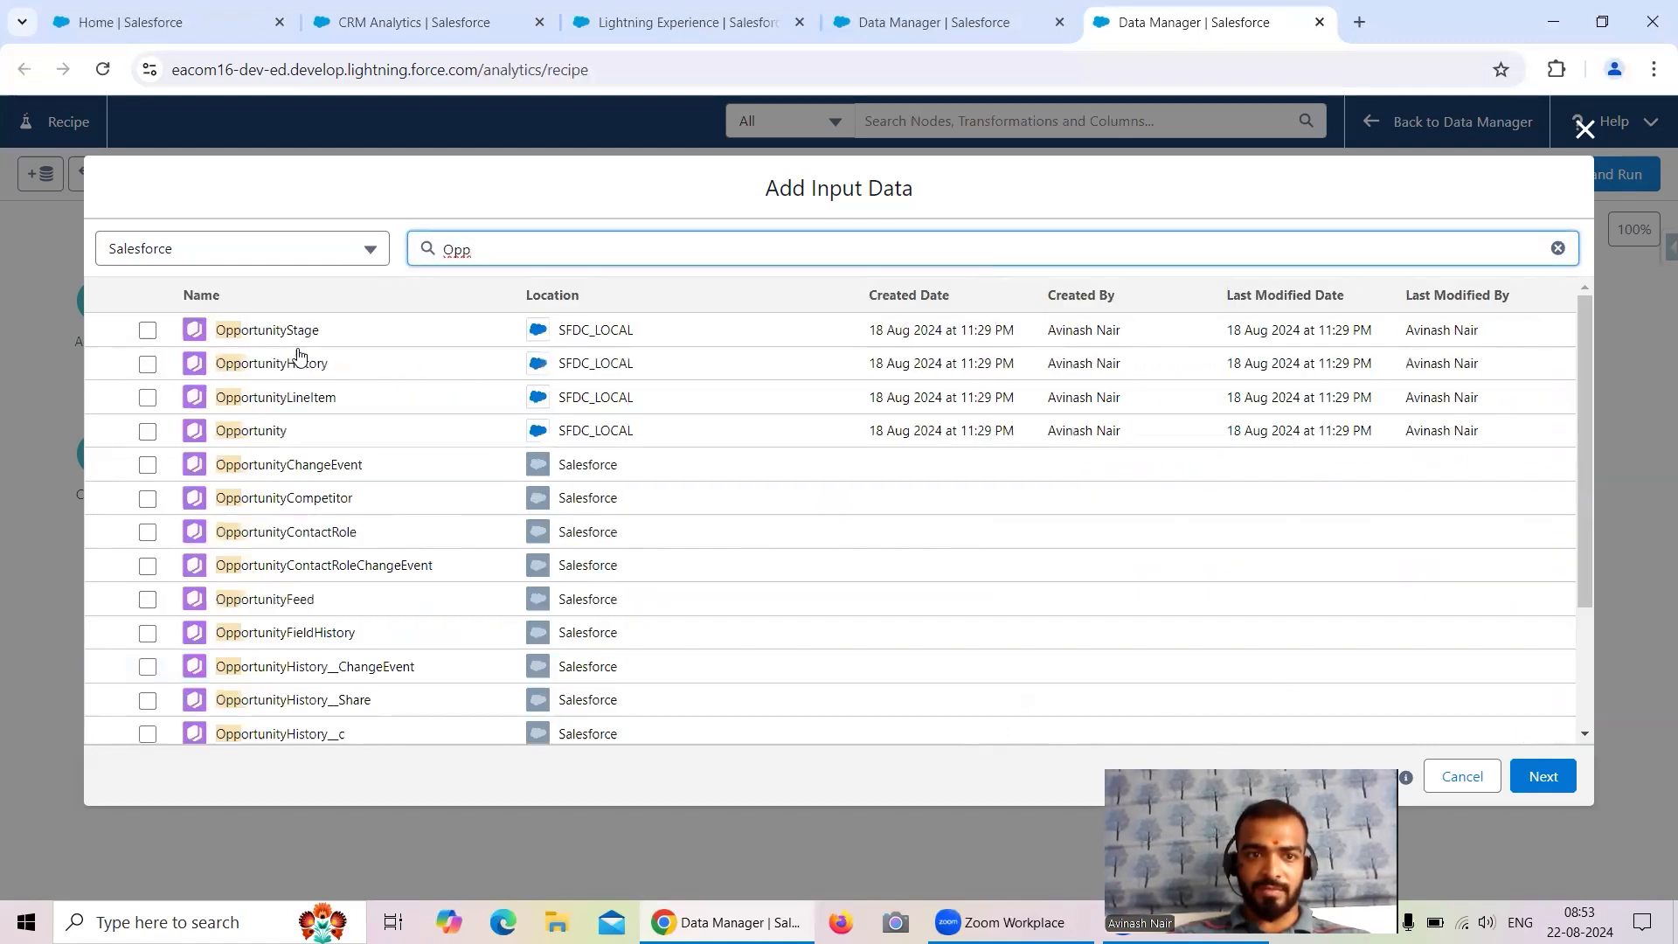
pyautogui.click(149, 433)
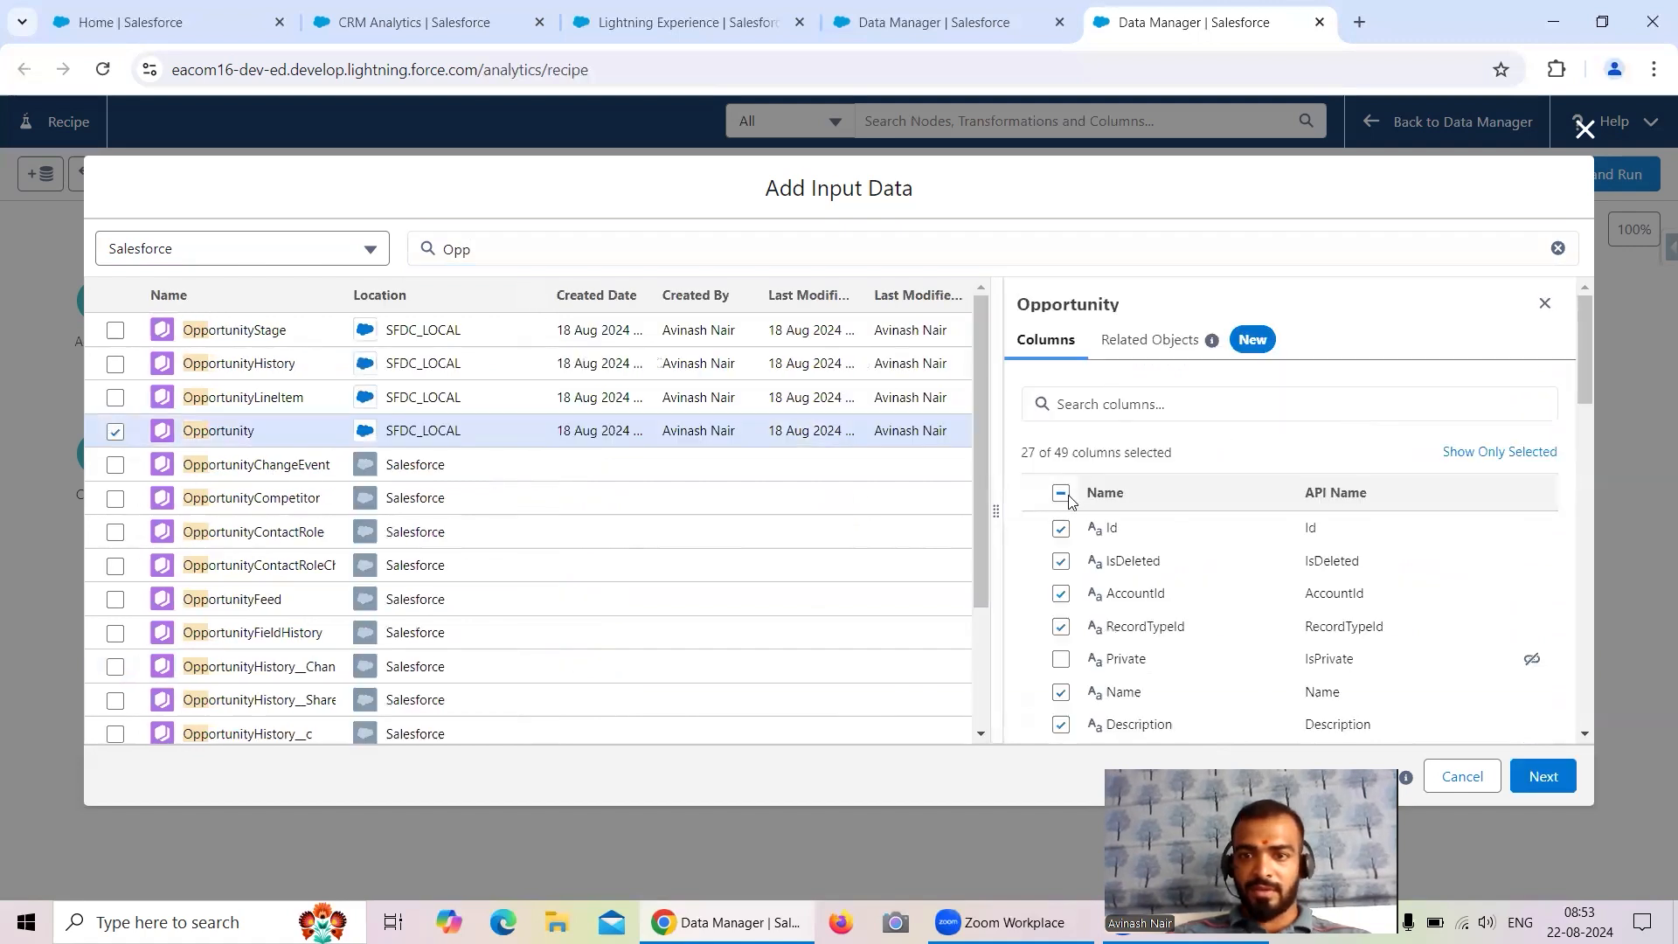
# - Restrict the Opportunity columns to Id, Name and StageName, finding the stage column by searching for "Sta"
pyautogui.click(1061, 494)
pyautogui.click(1061, 494)
pyautogui.click(1061, 529)
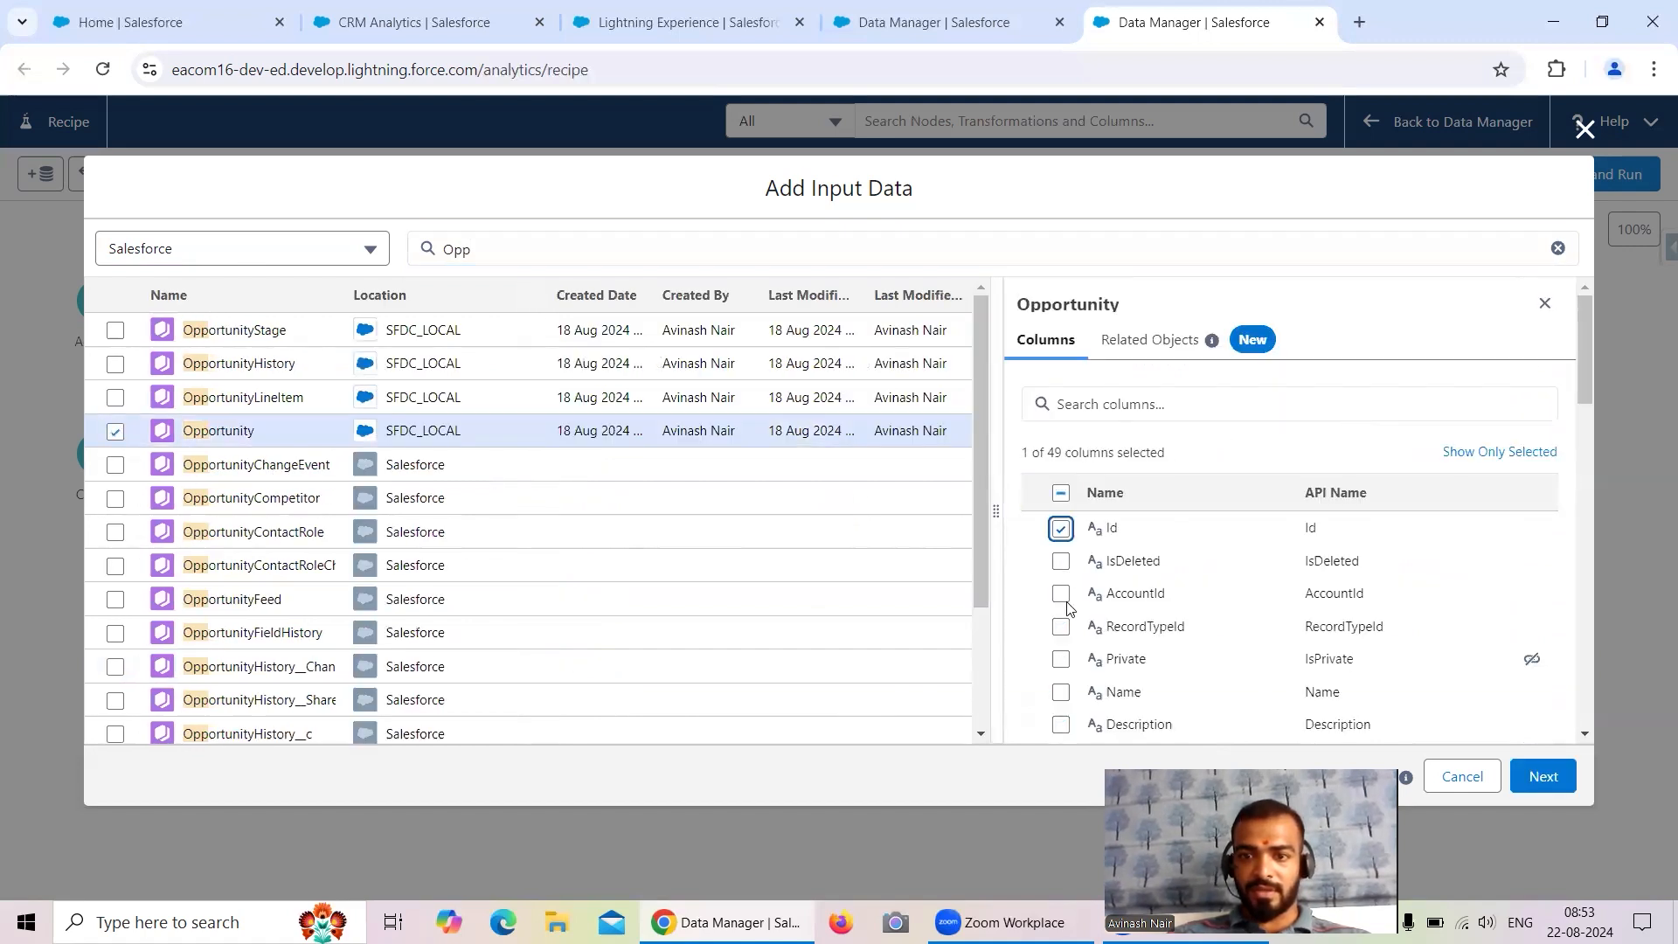
pyautogui.click(1061, 695)
pyautogui.click(1085, 406)
pyautogui.write('Sta')
pyautogui.click(1061, 529)
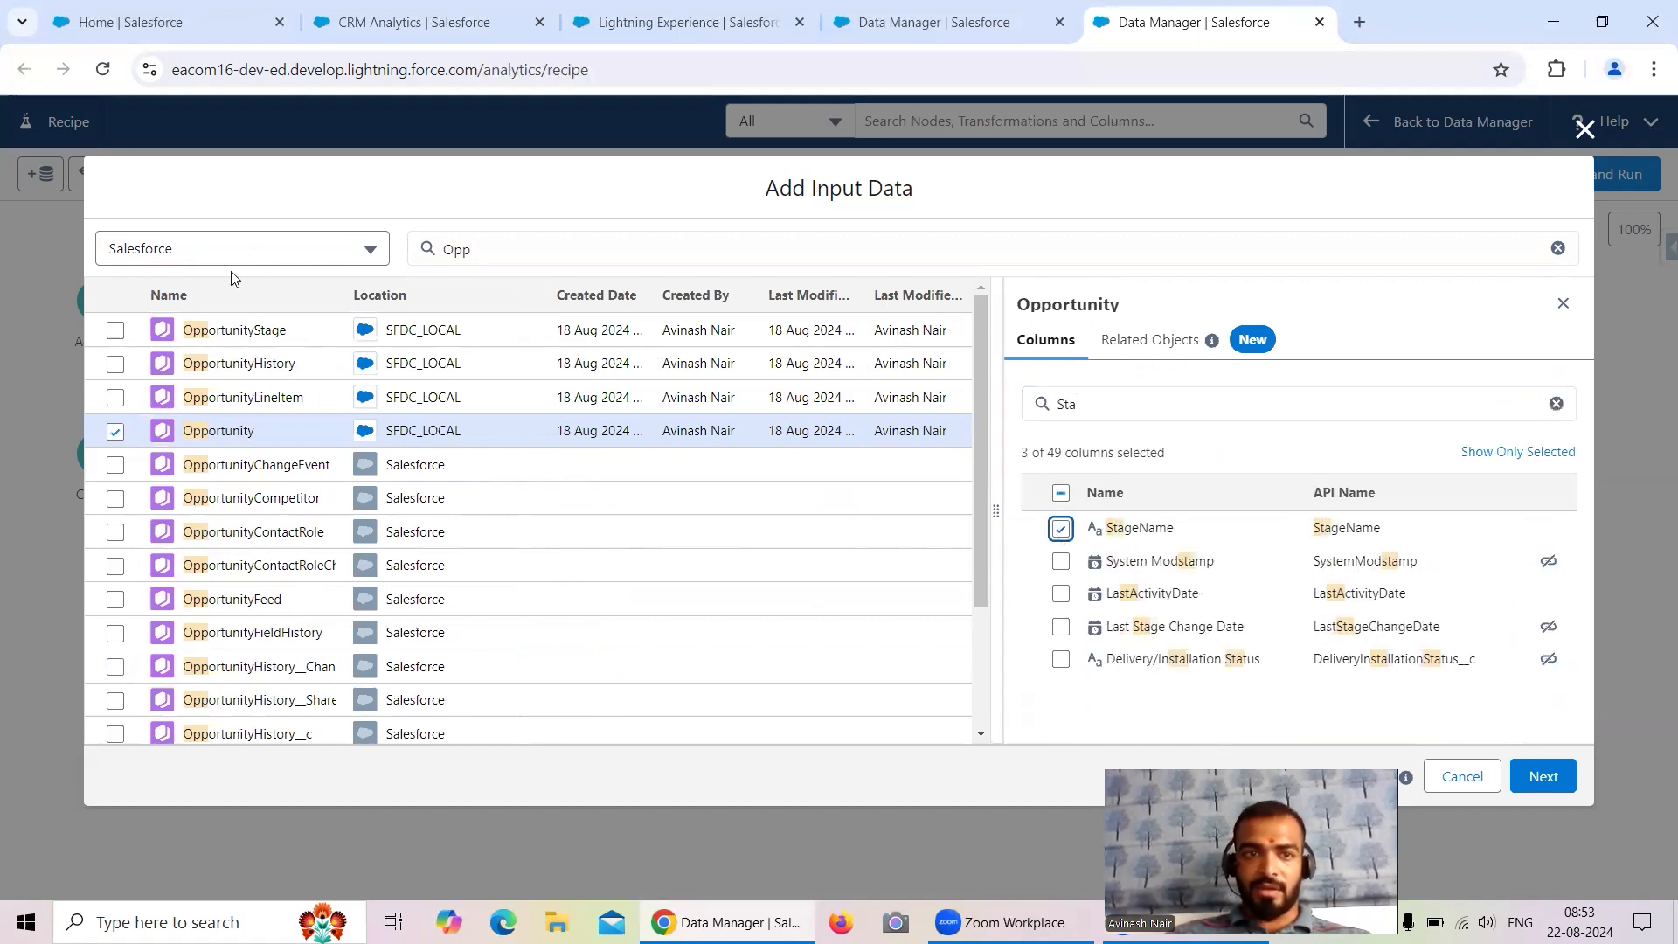
# - Search the input data for "Produ" and also select the SFDC_LOCAL Product2 object
pyautogui.click(498, 240)
pyautogui.press('BackSpace')
pyautogui.write('Pro')
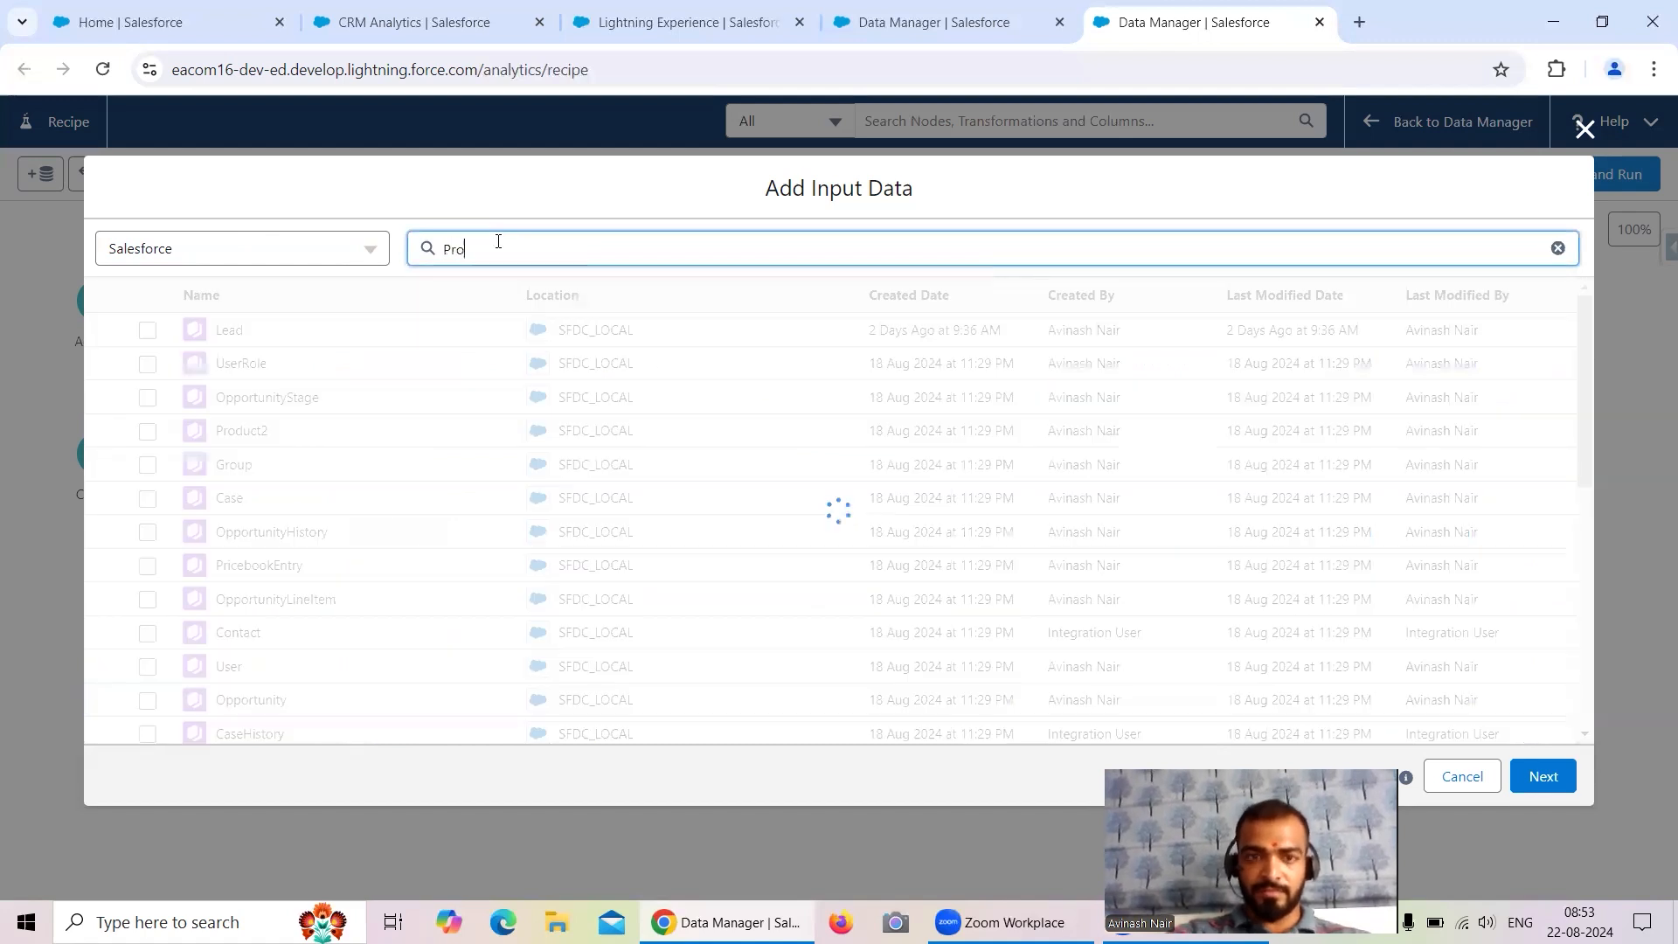
pyautogui.write('du')
pyautogui.click(1637, 705)
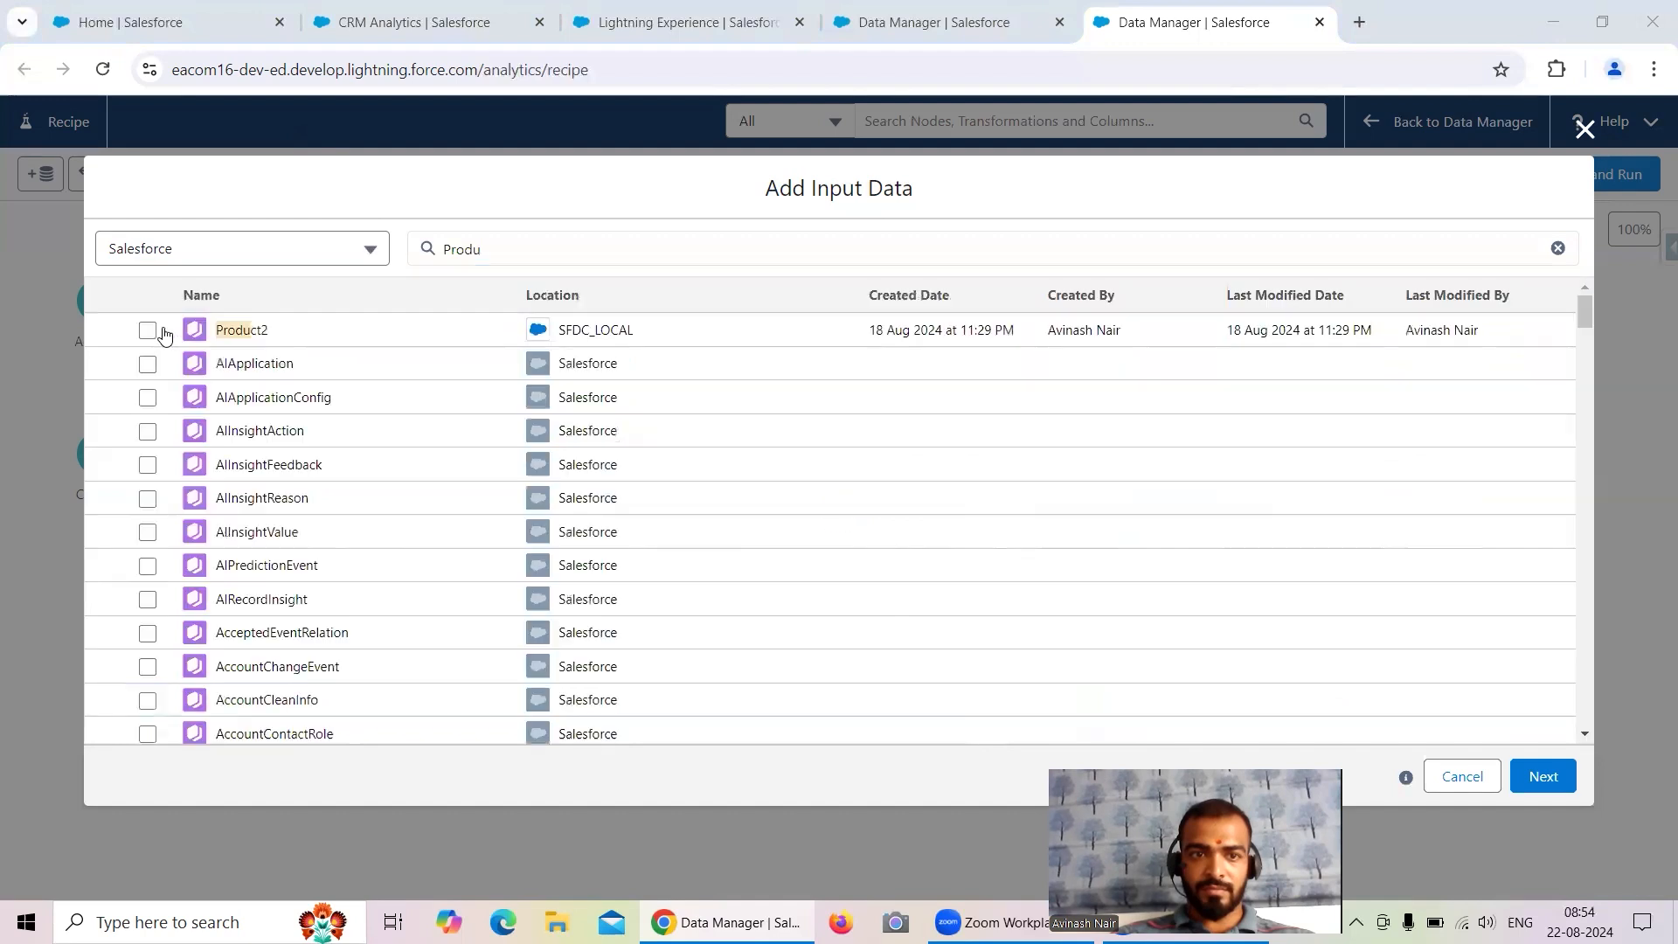
pyautogui.click(148, 329)
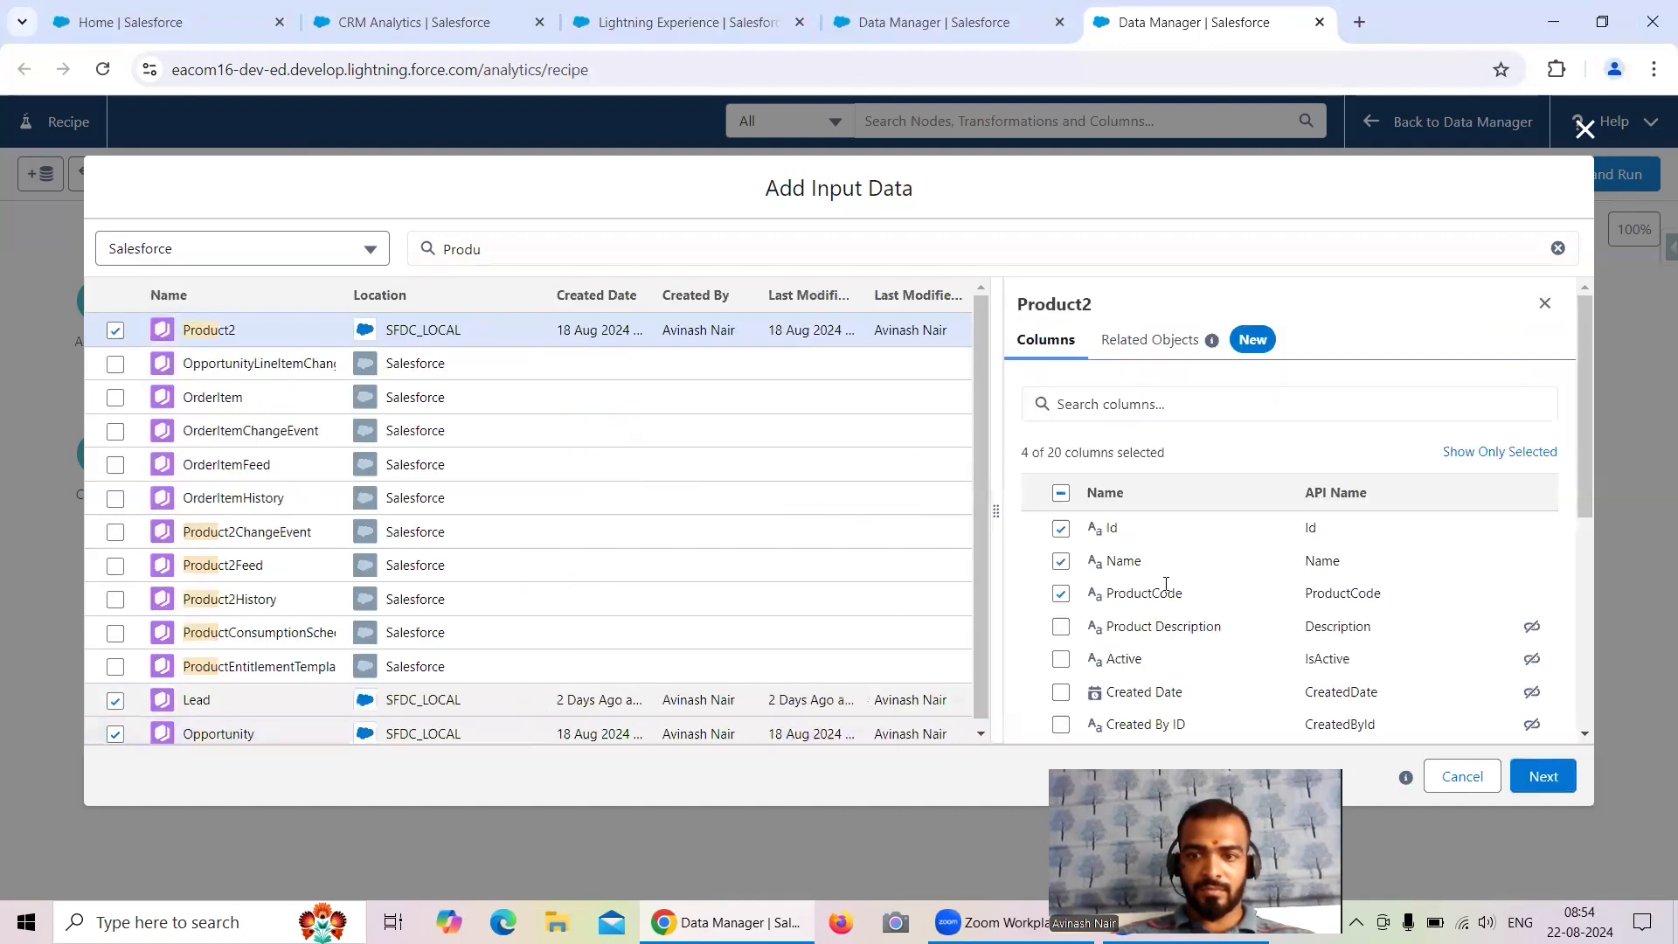
# - Restrict the Product2 columns to Id, Name and ProductCode, and add the selected Lead, Opportunity and Product2 objects to the recipe
pyautogui.click(1060, 493)
pyautogui.click(1061, 492)
pyautogui.click(1060, 527)
pyautogui.click(1061, 560)
pyautogui.scroll(-1, 1106, 598)
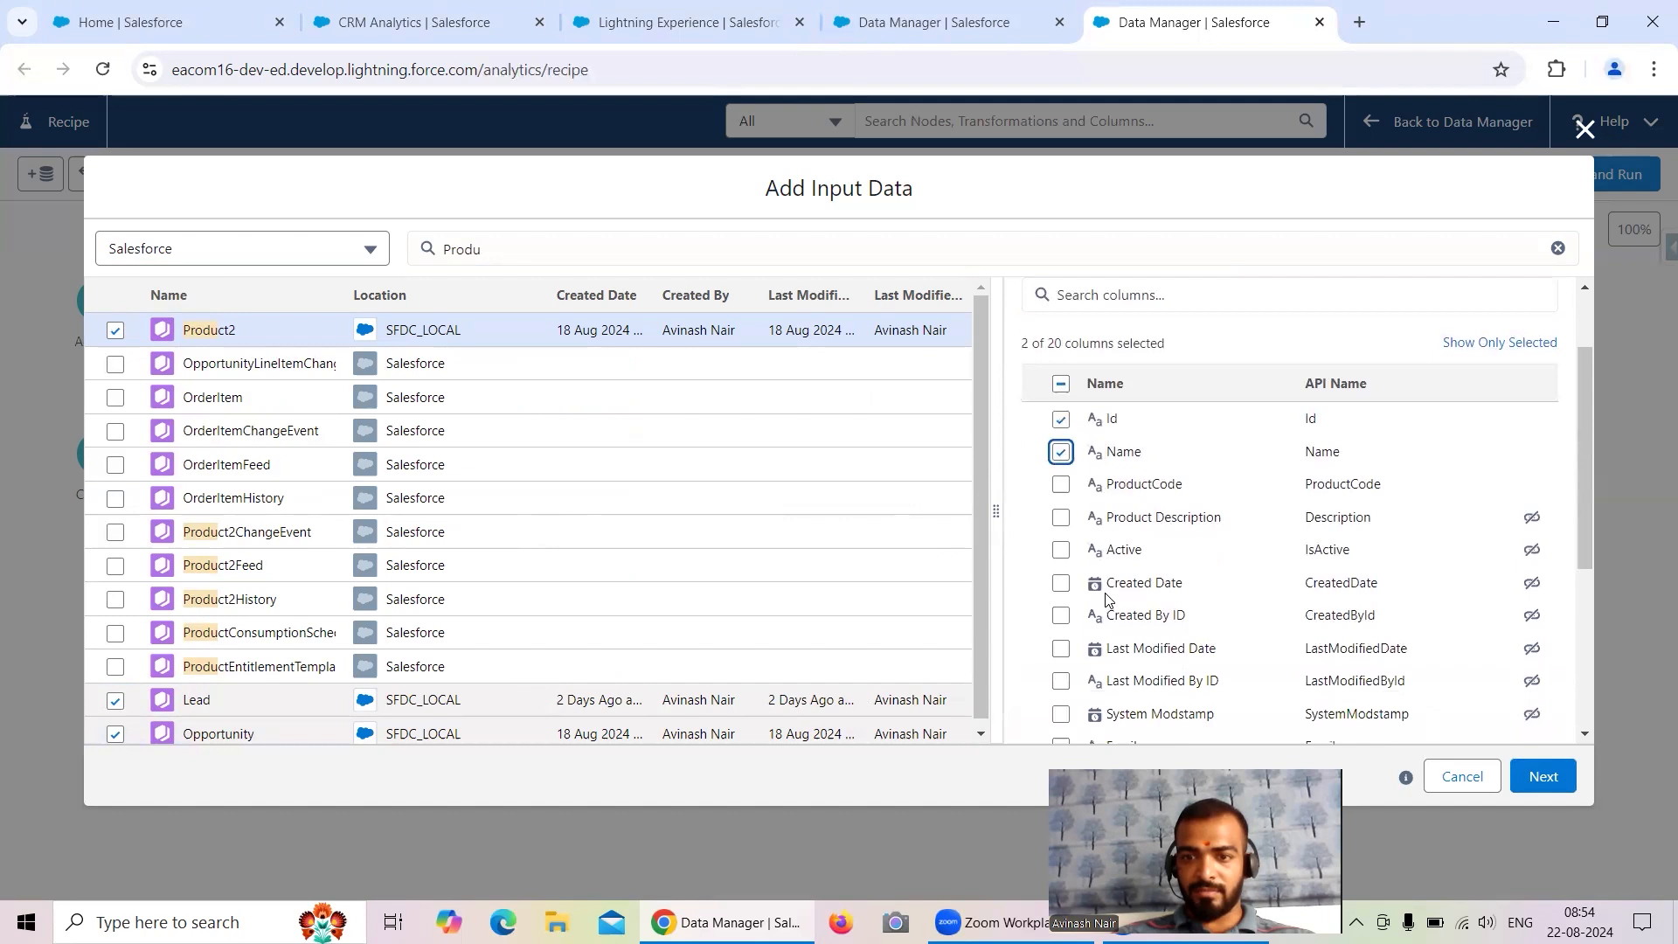
pyautogui.click(1062, 486)
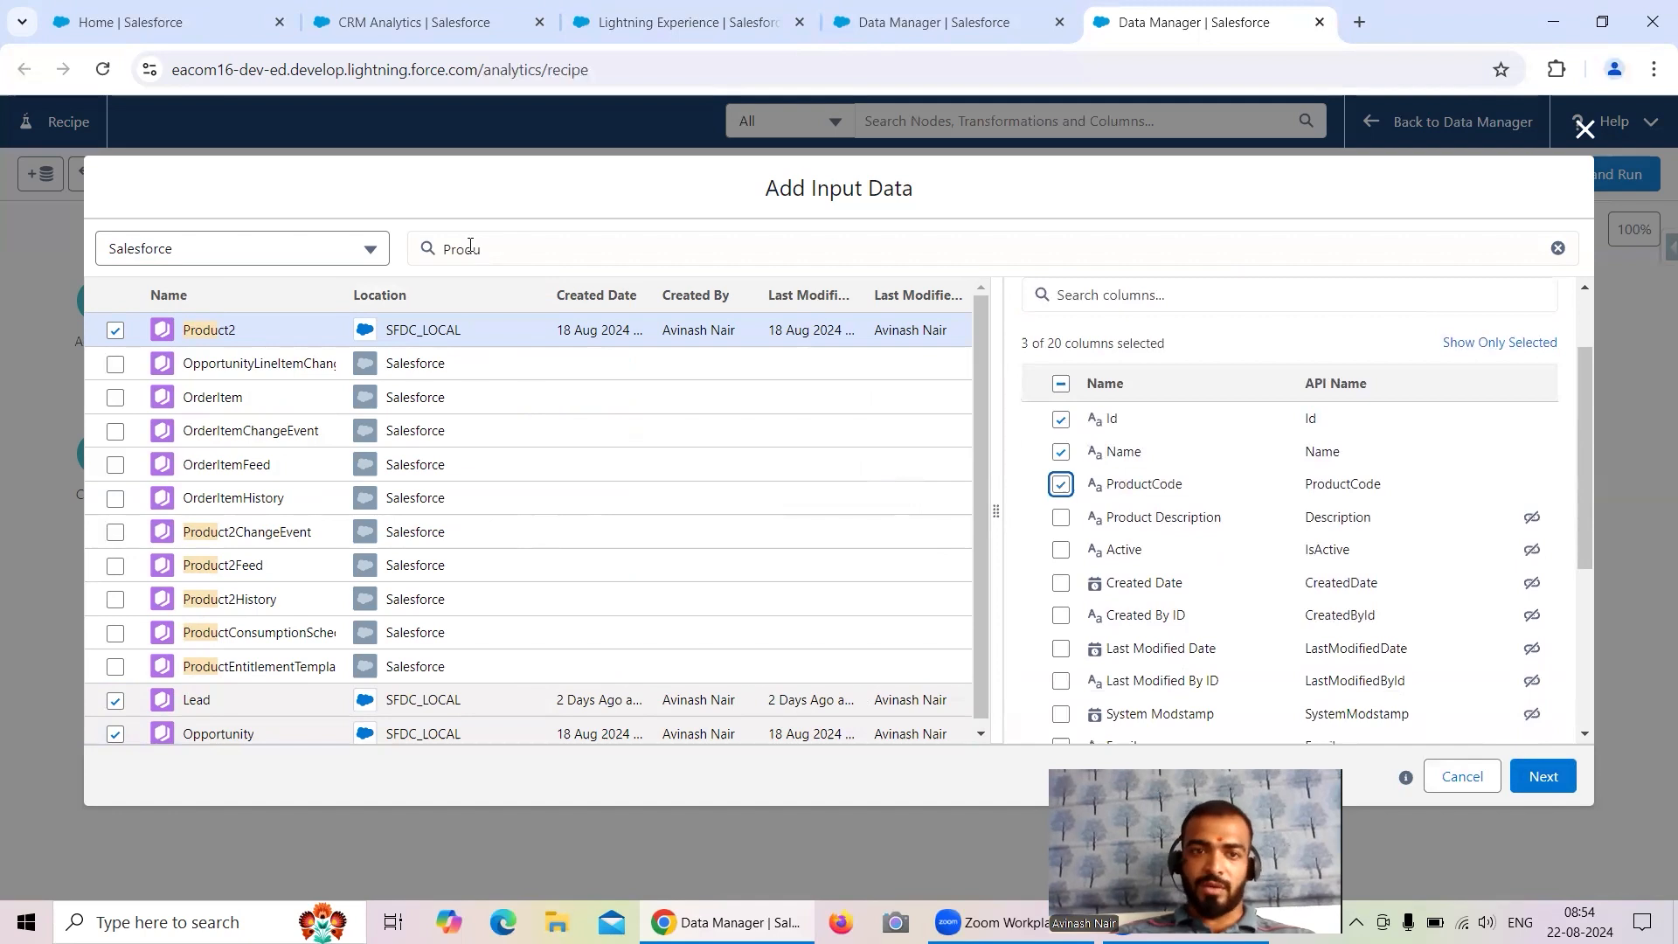
pyautogui.click(1543, 776)
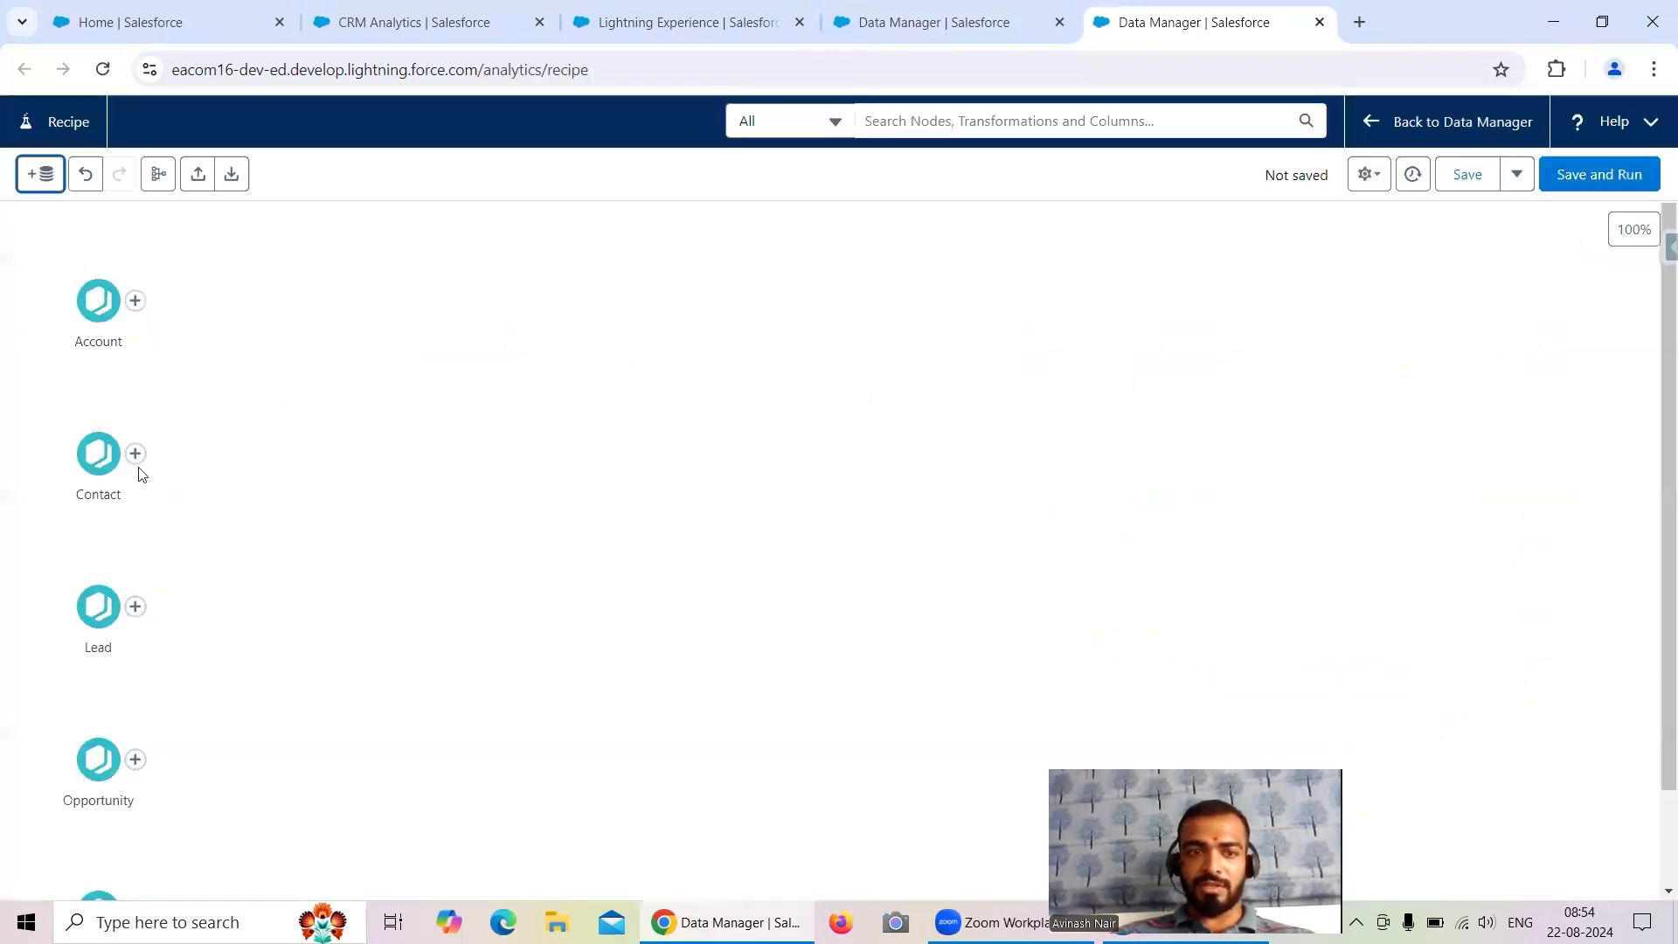
# - Add an output node to the Account input
pyautogui.scroll(-2, 132, 418)
pyautogui.scroll(2, 144, 411)
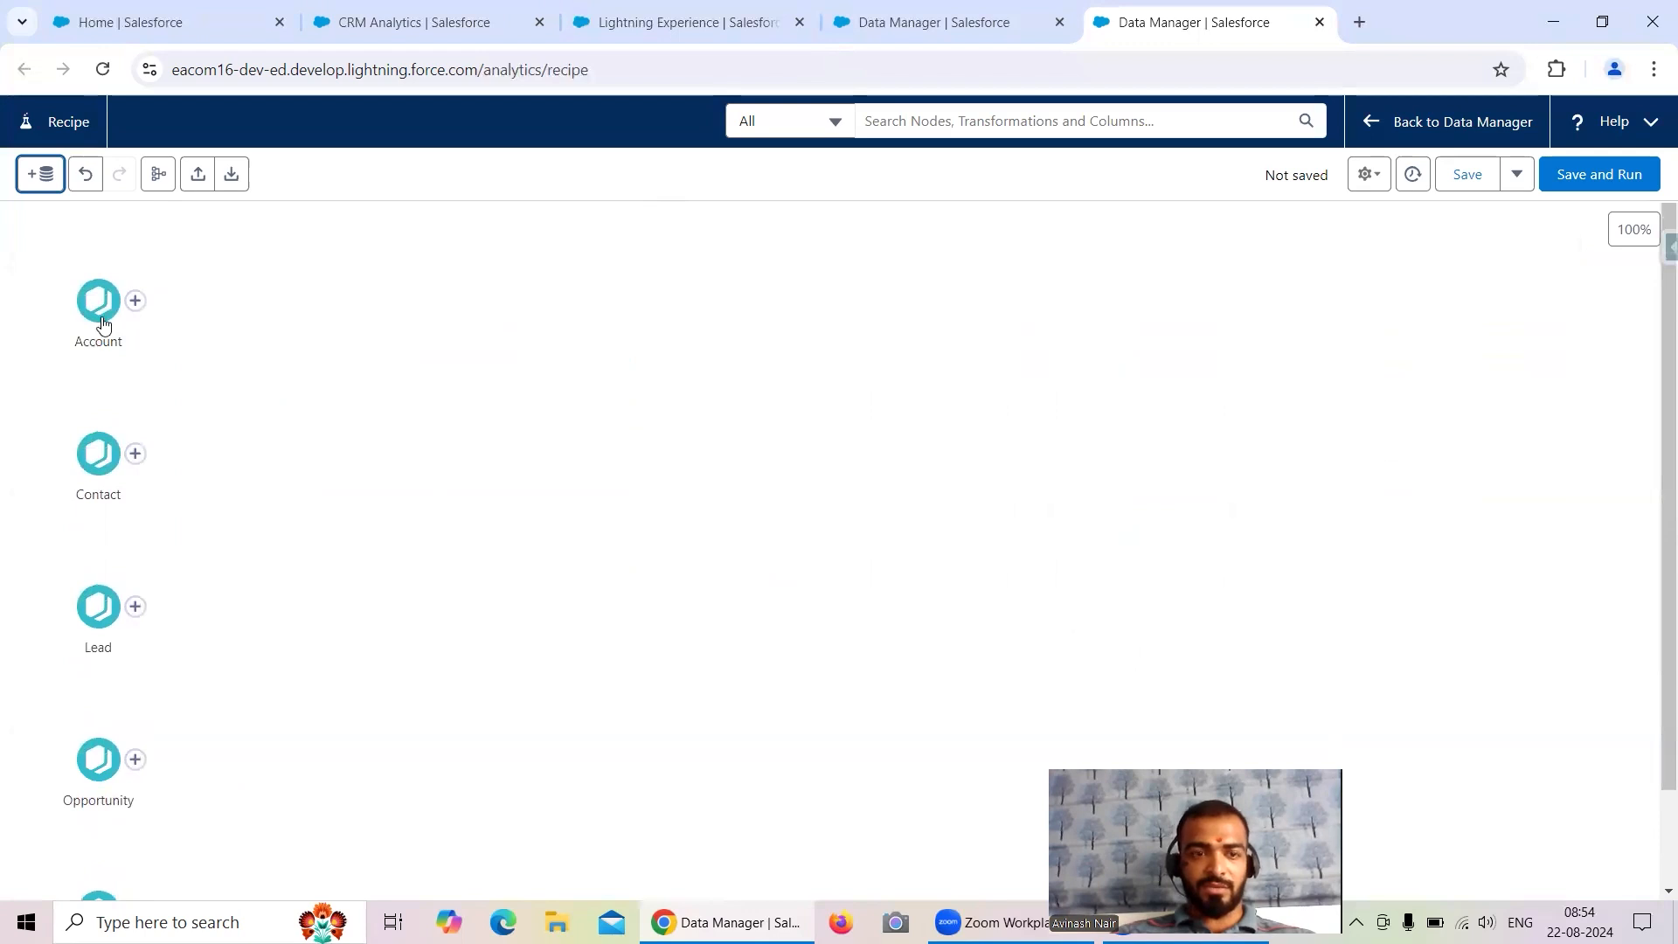
pyautogui.scroll(-2, 174, 485)
pyautogui.scroll(2, 174, 463)
pyautogui.click(135, 302)
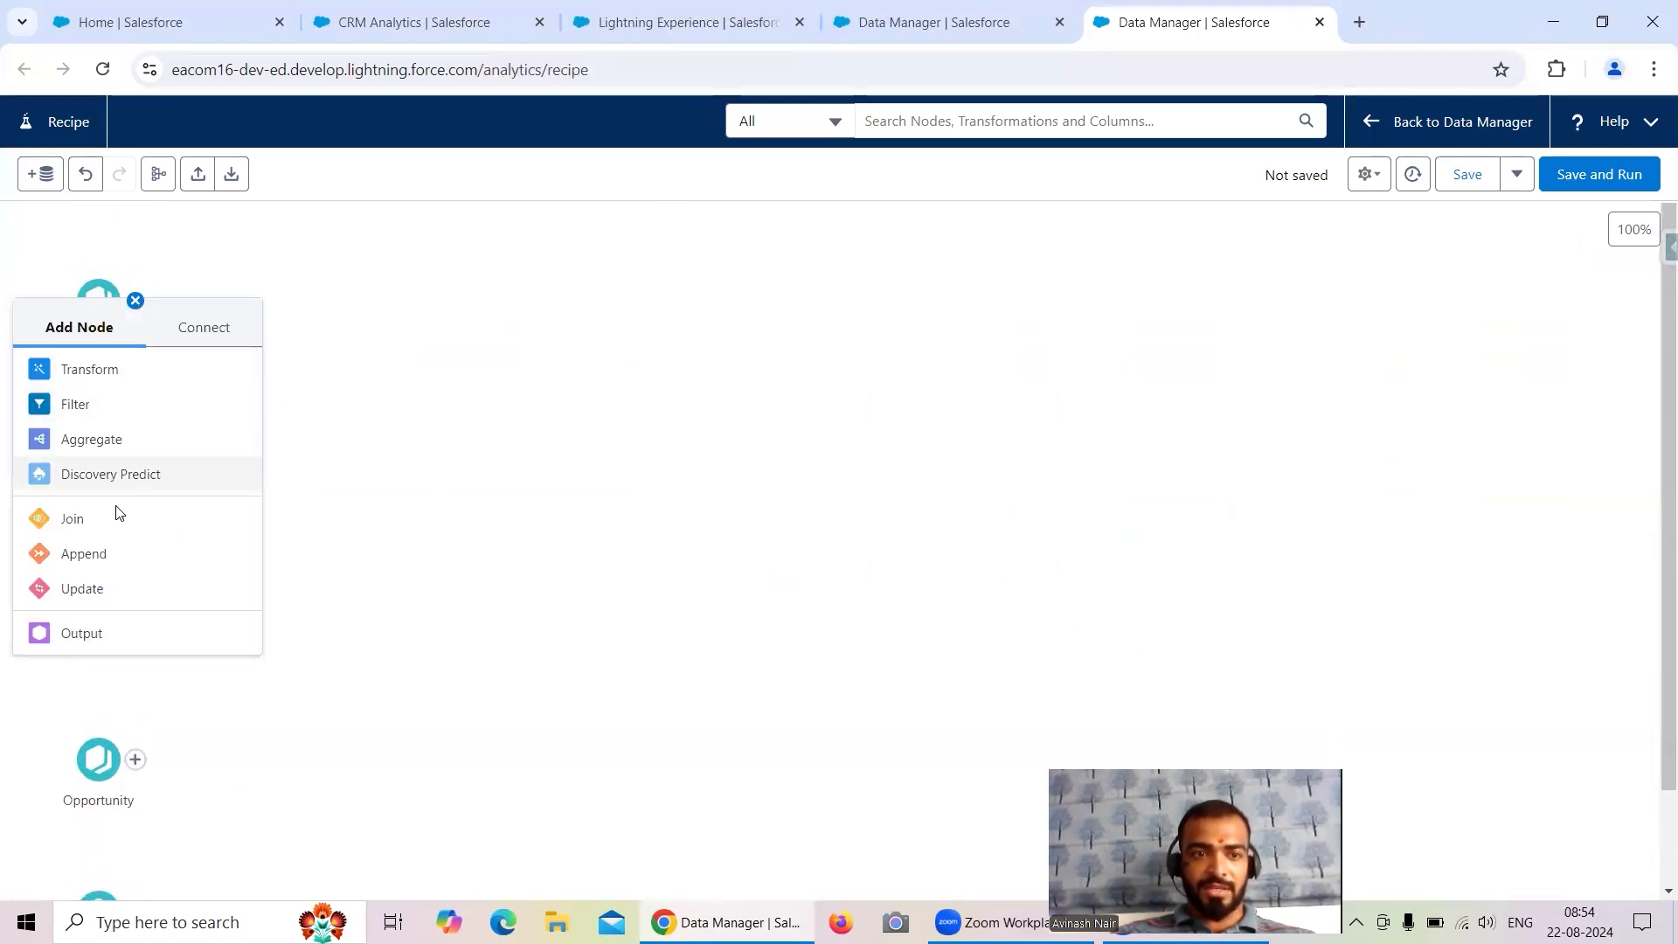
pyautogui.click(98, 644)
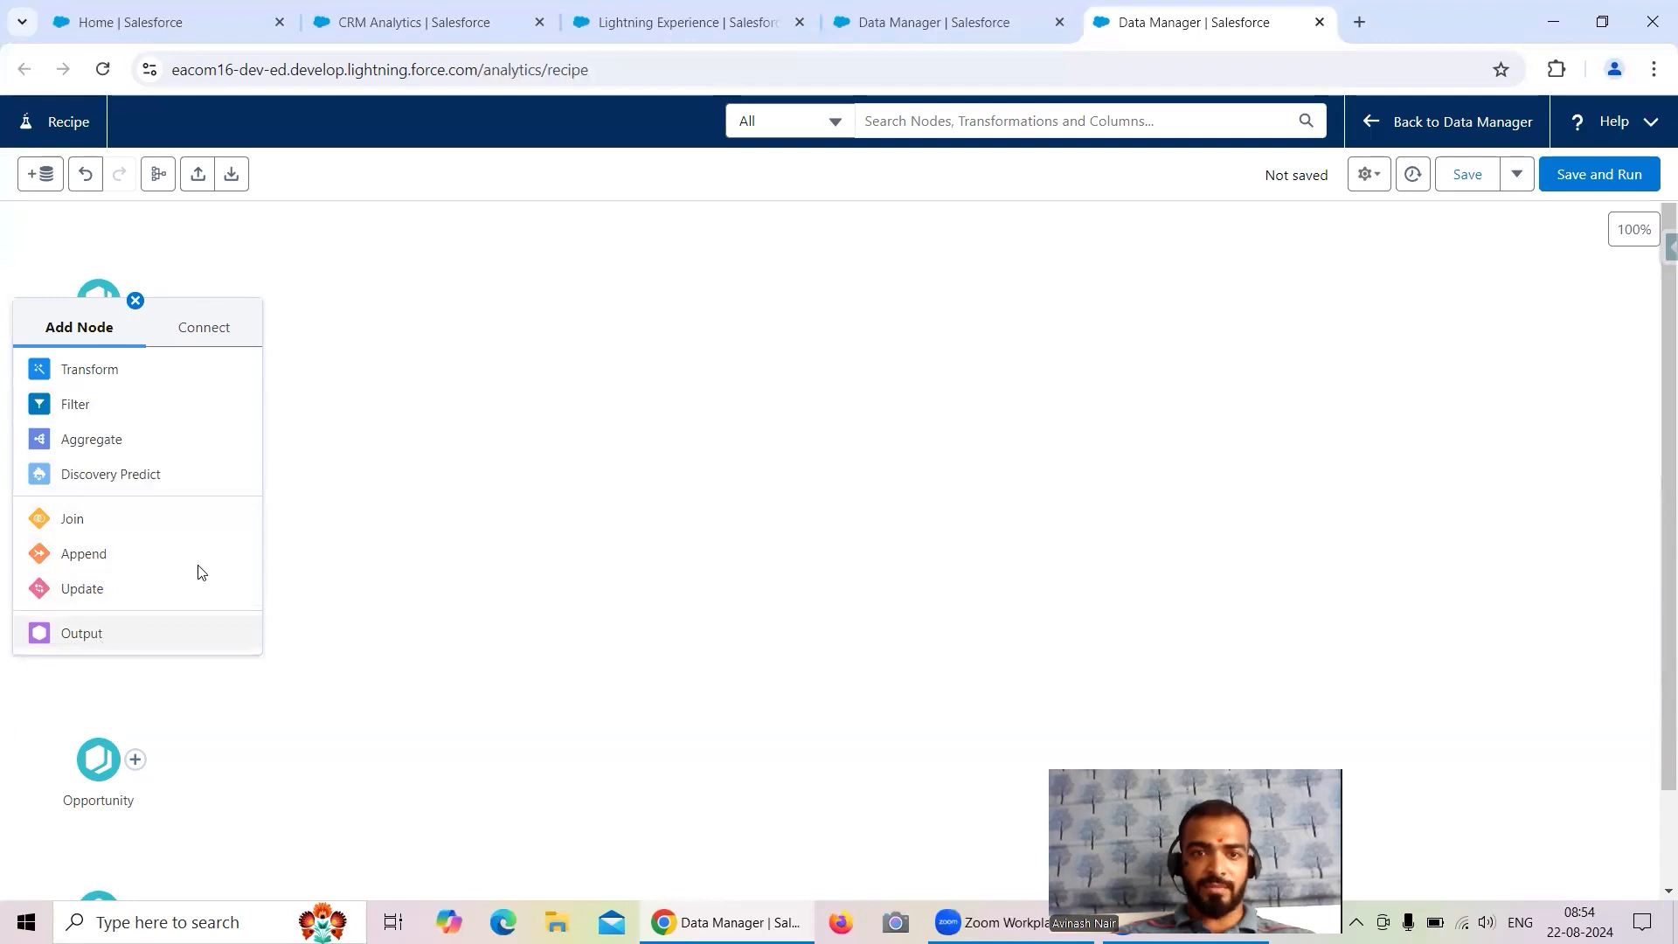
pyautogui.click(761, 225)
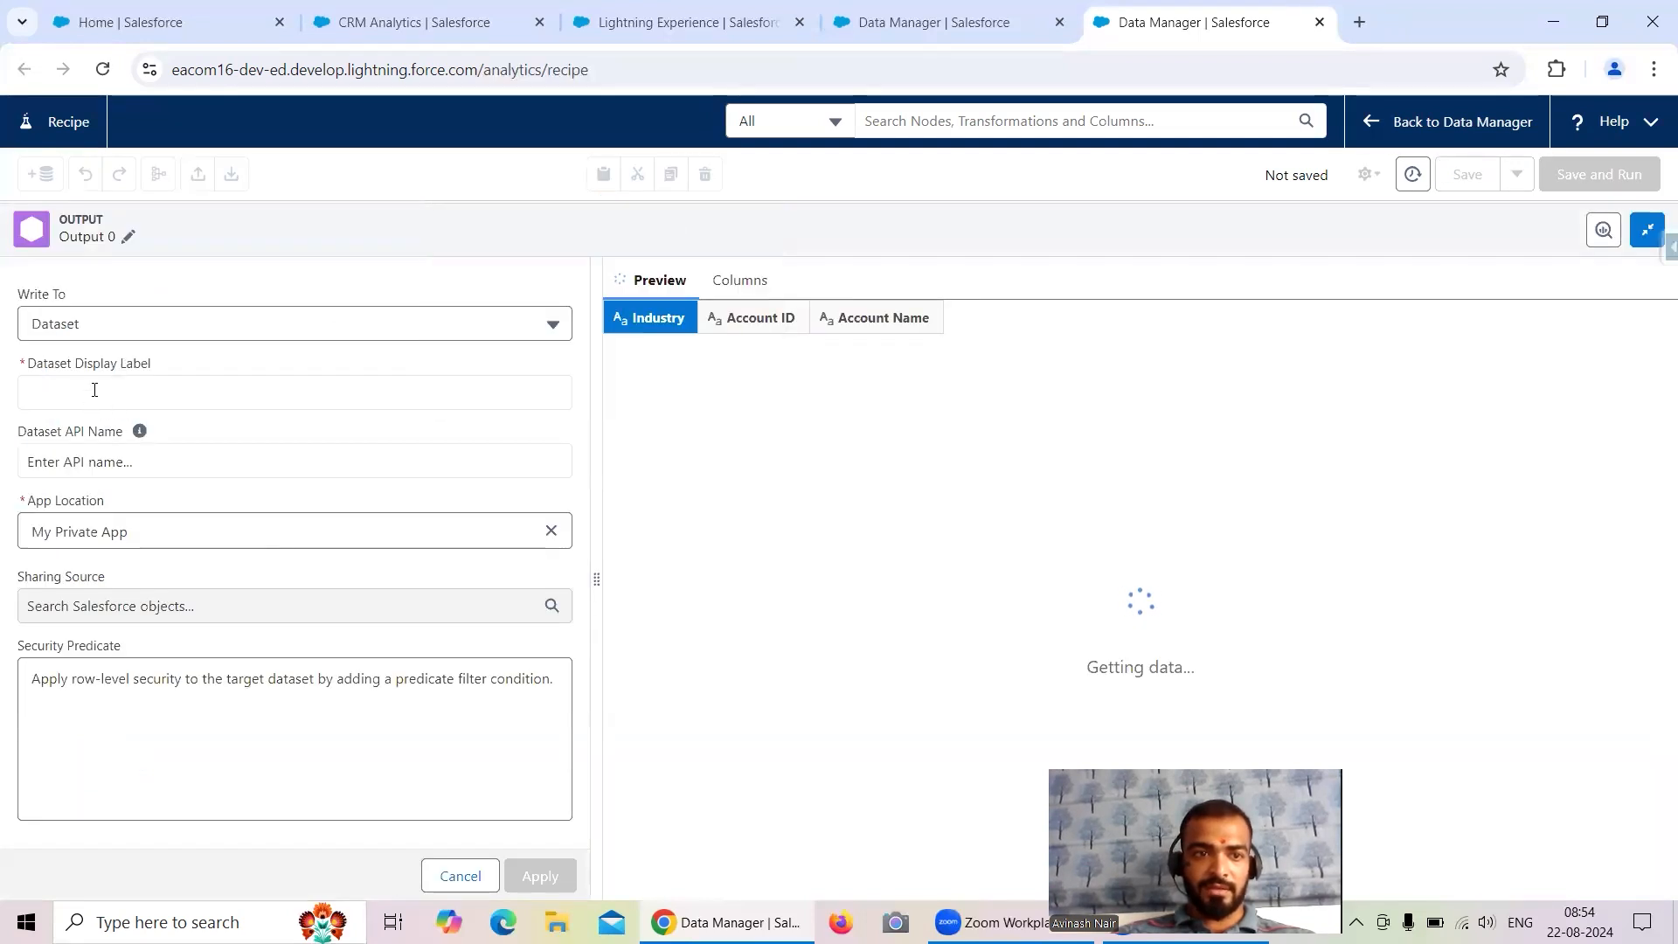
# - Set the Account output's dataset display label to "Recipe Account Dataset" and select the whole label text
pyautogui.click(94, 389)
pyautogui.write('Accou')
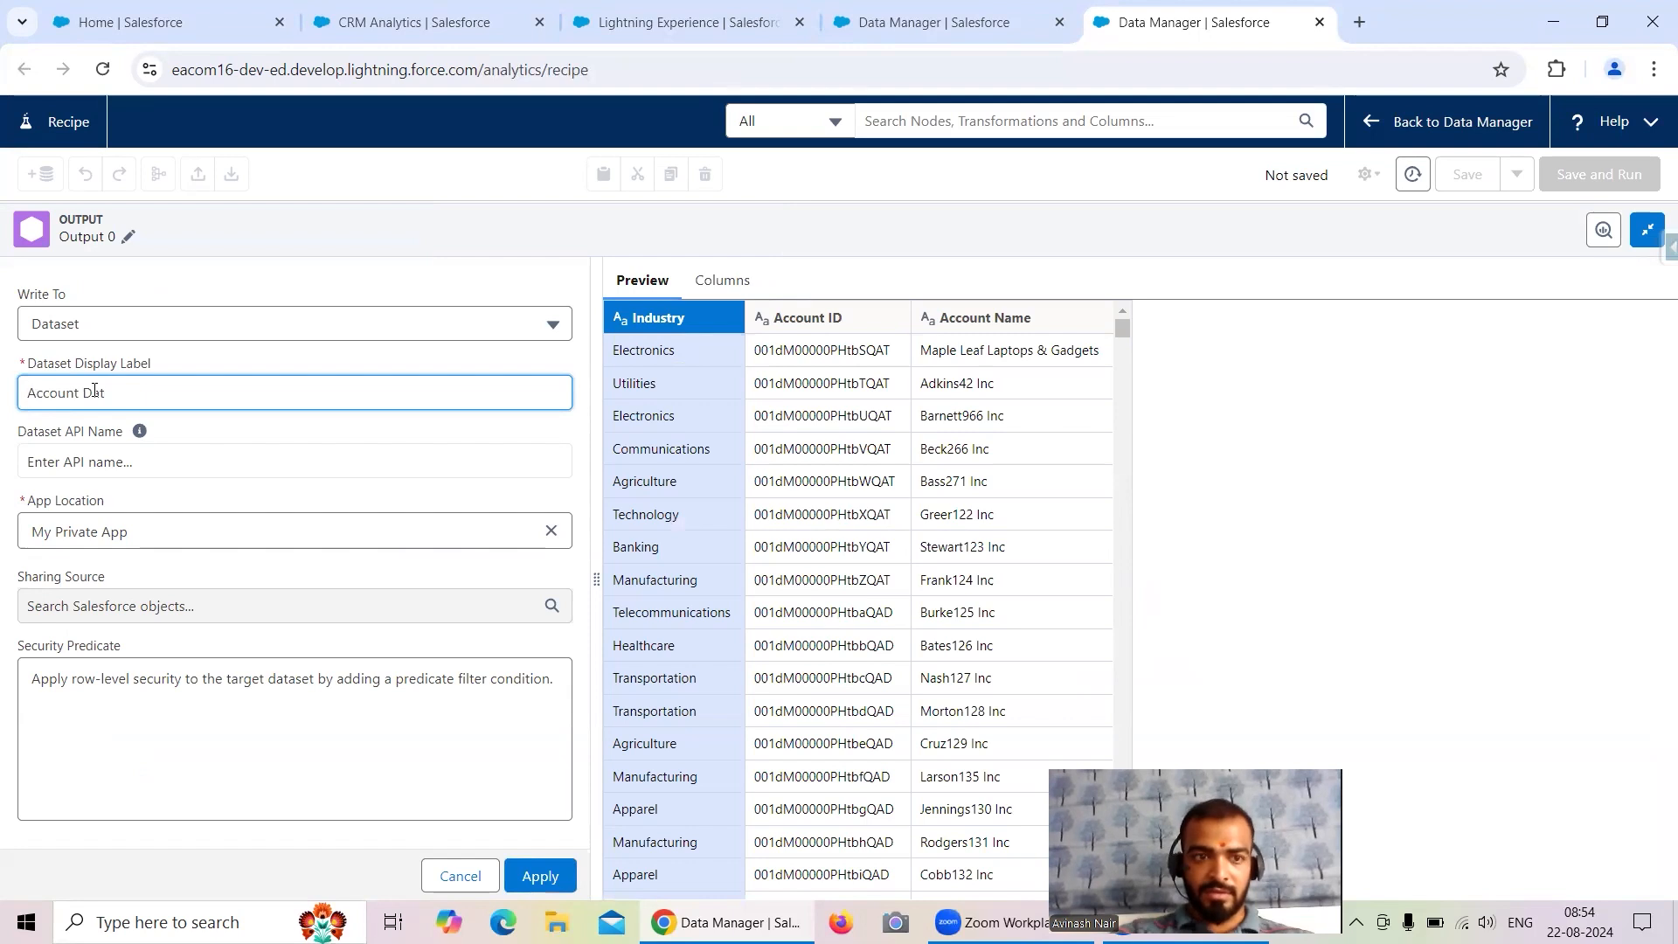
pyautogui.write('nt Da')
pyautogui.press('BackSpace')
pyautogui.press('BackSpace')
pyautogui.press('BackSpace')
pyautogui.press('BackSpace')
pyautogui.press('BackSpace')
pyautogui.press('BackSpace')
pyautogui.press('BackSpace')
pyautogui.press('BackSpace')
pyautogui.press('BackSpace')
pyautogui.press('BackSpace')
pyautogui.write('Reci')
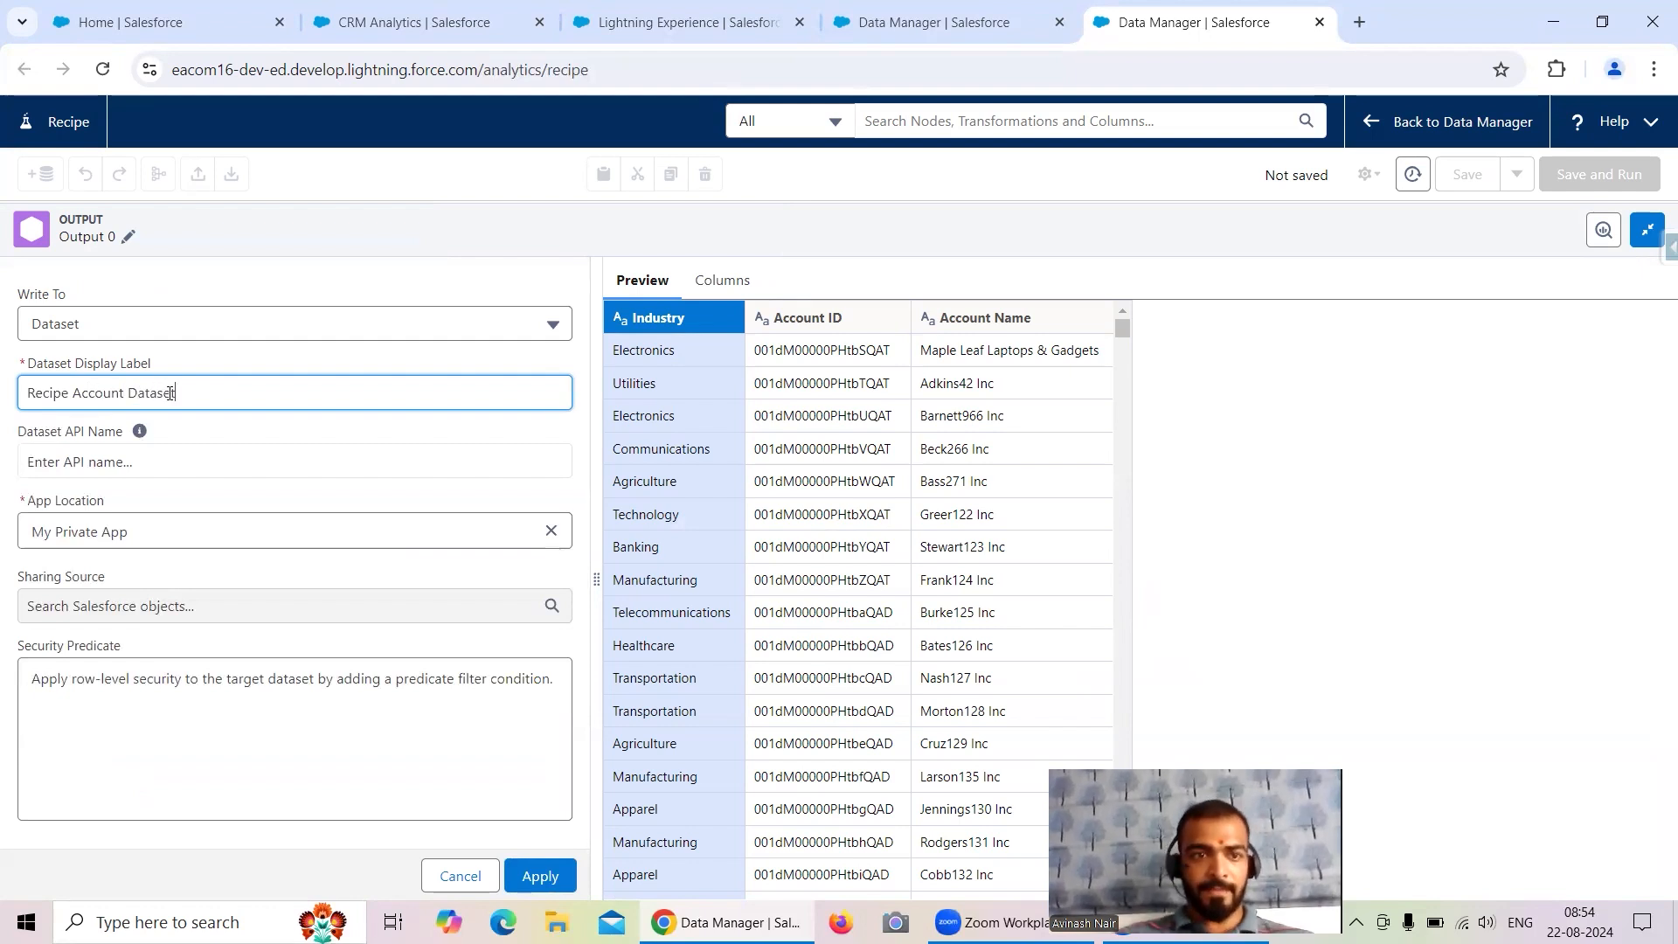
pyautogui.moveTo(186, 394); pyautogui.dragTo(30, 389)
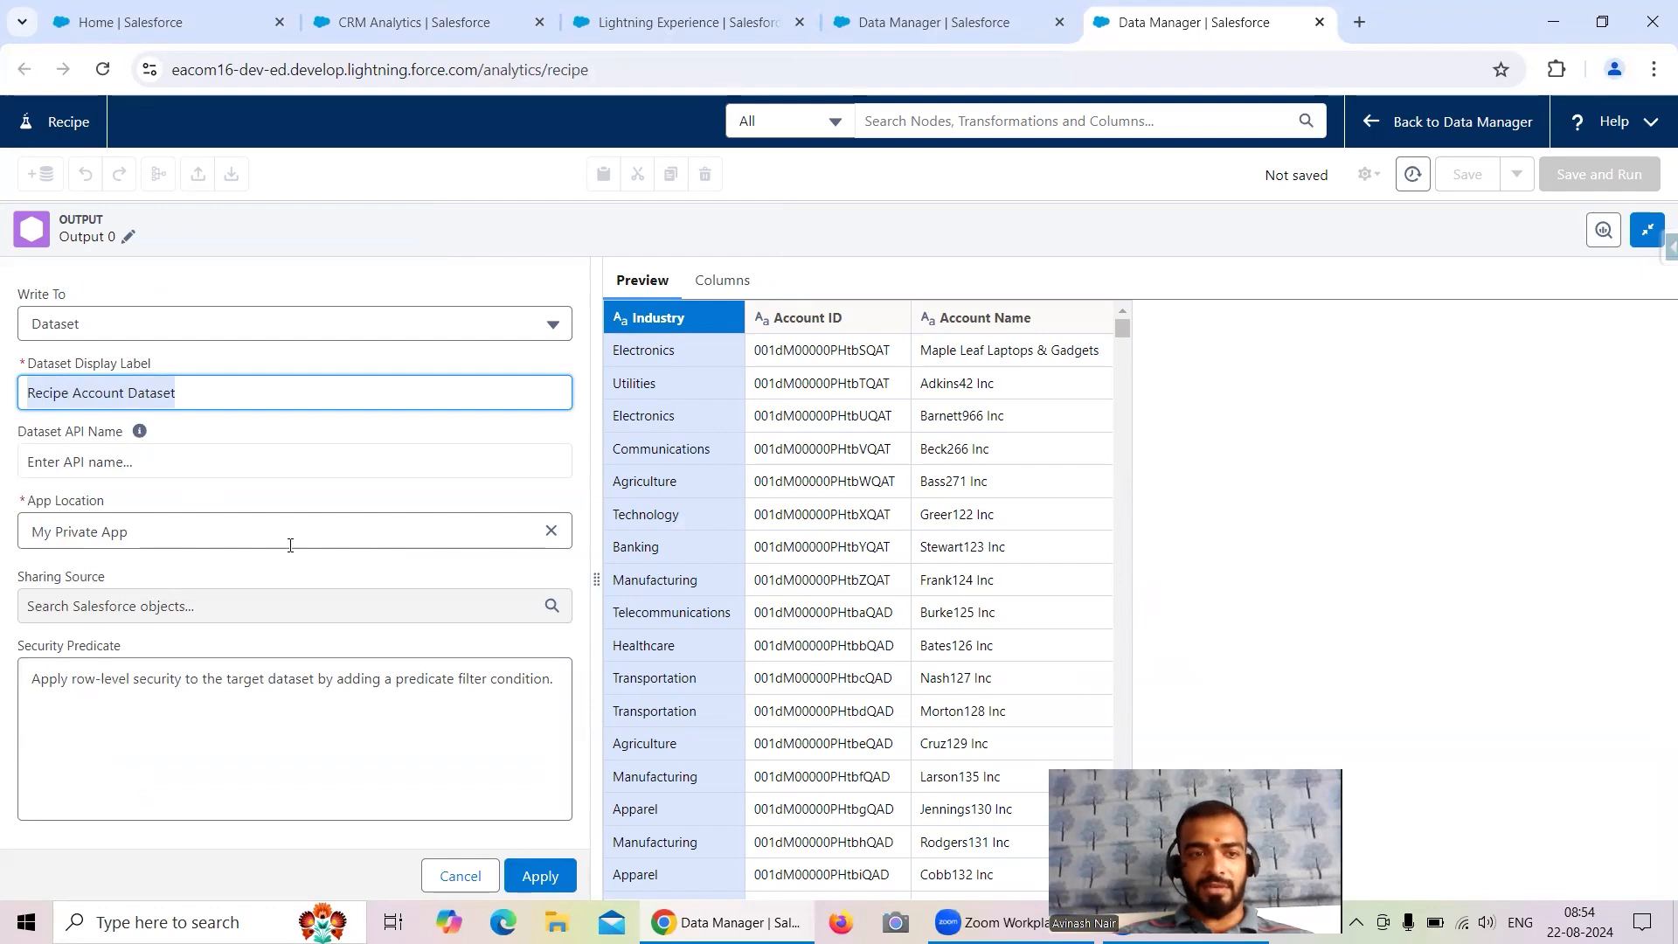
# - Set the Account output's app location to Recipe Dataset and apply the output settings
pyautogui.click(550, 530)
pyautogui.click(345, 535)
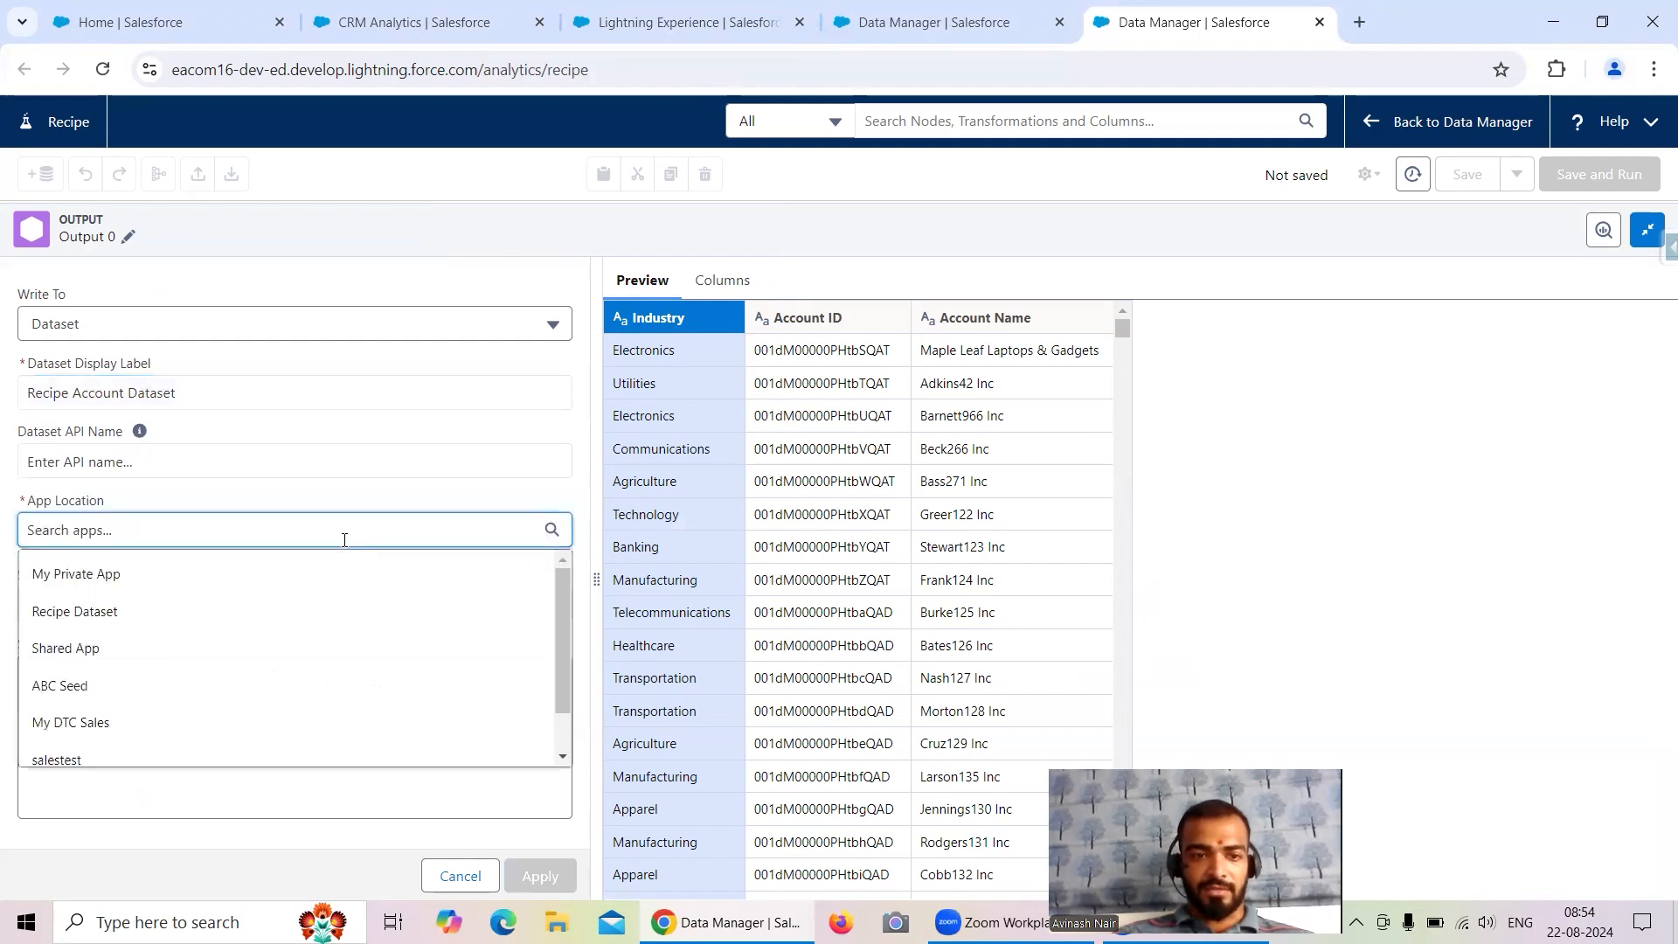
pyautogui.click(134, 611)
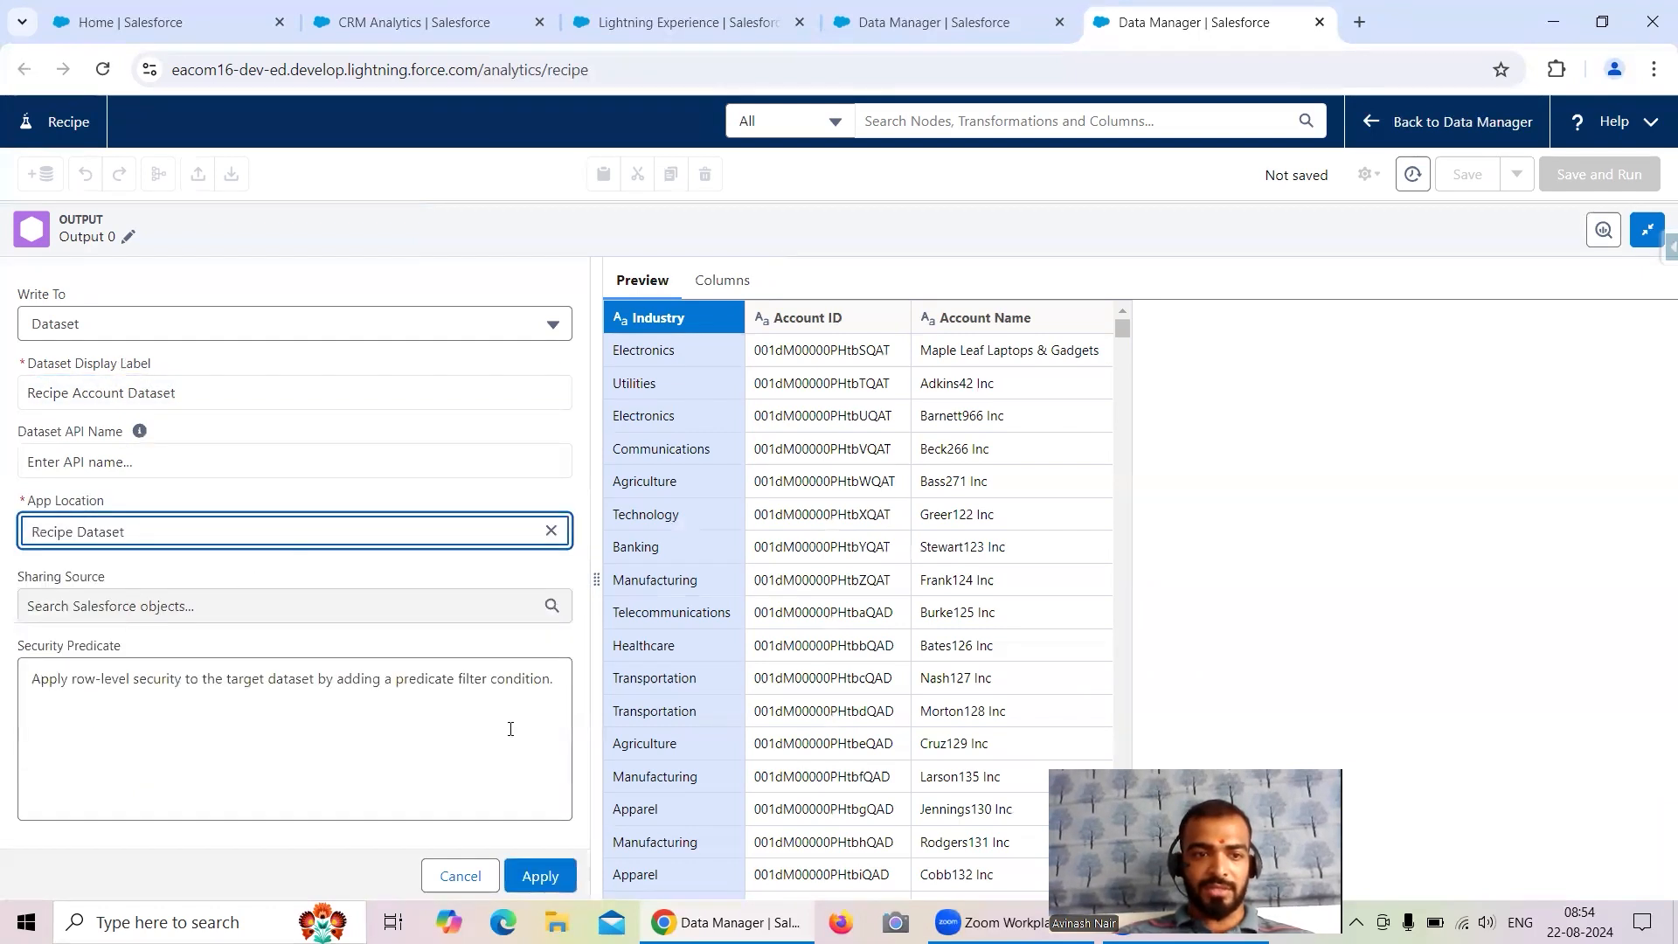
pyautogui.click(535, 875)
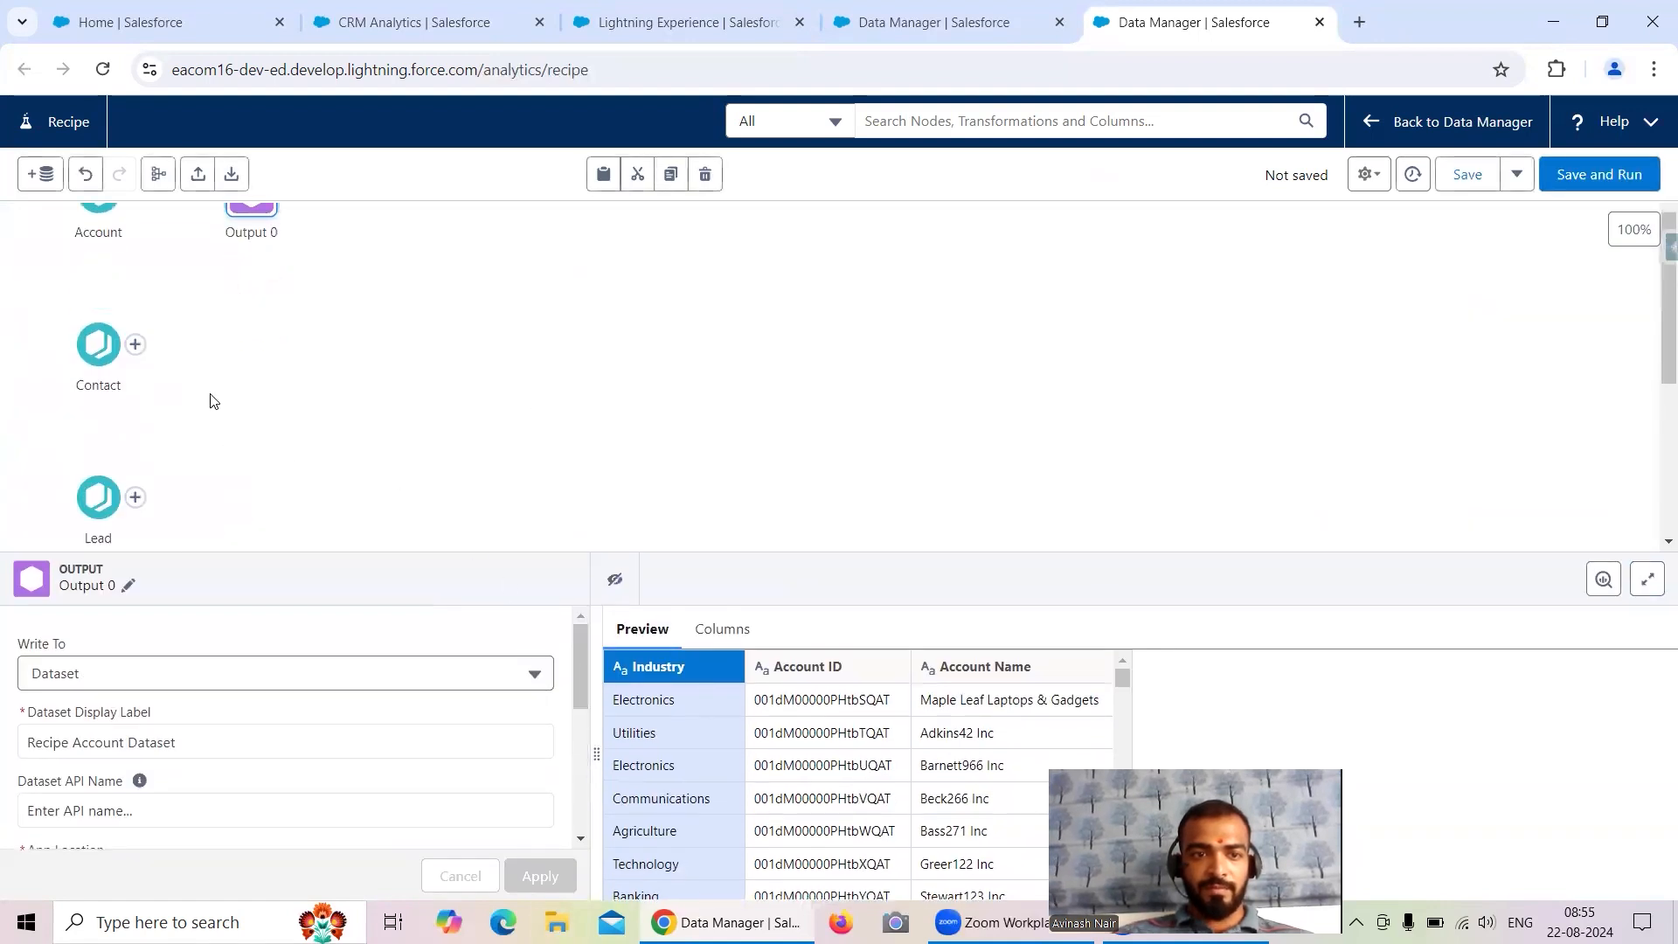
# - Rename the Account output node as "Account Dataset"
pyautogui.click(129, 584)
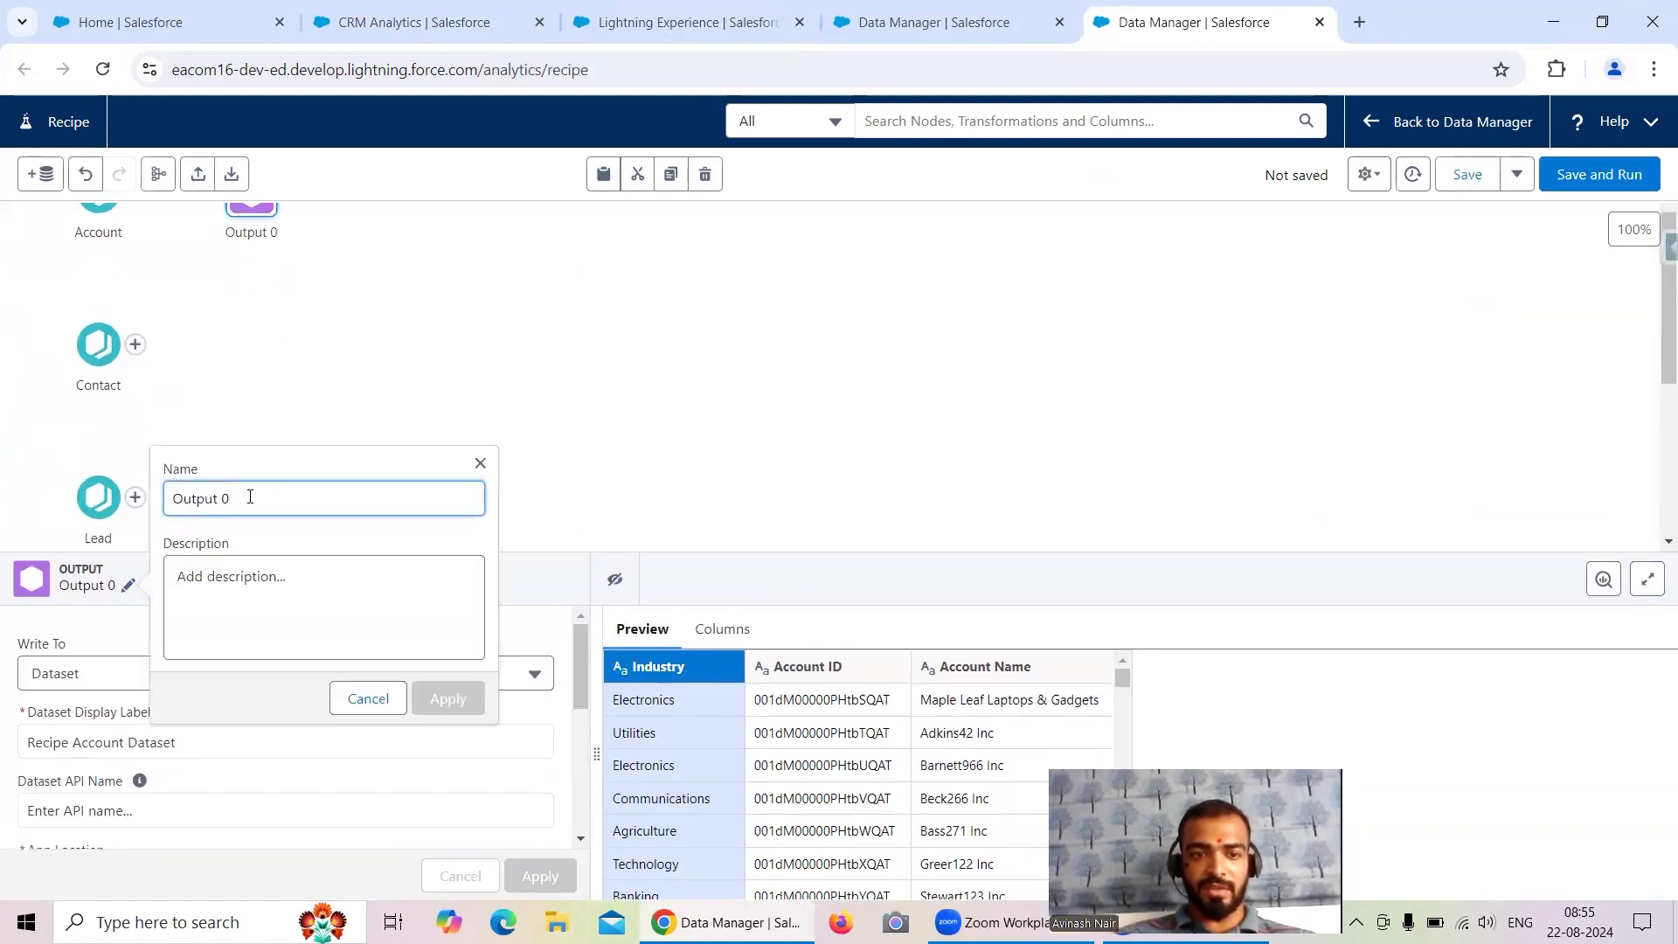
pyautogui.press('BackSpace')
pyautogui.press('BackSpace')
pyautogui.press('BackSpace')
pyautogui.press('BackSpace')
pyautogui.press('BackSpace')
pyautogui.press('BackSpace')
pyautogui.press('BackSpace')
pyautogui.press('BackSpace')
pyautogui.write('Account Dataset')
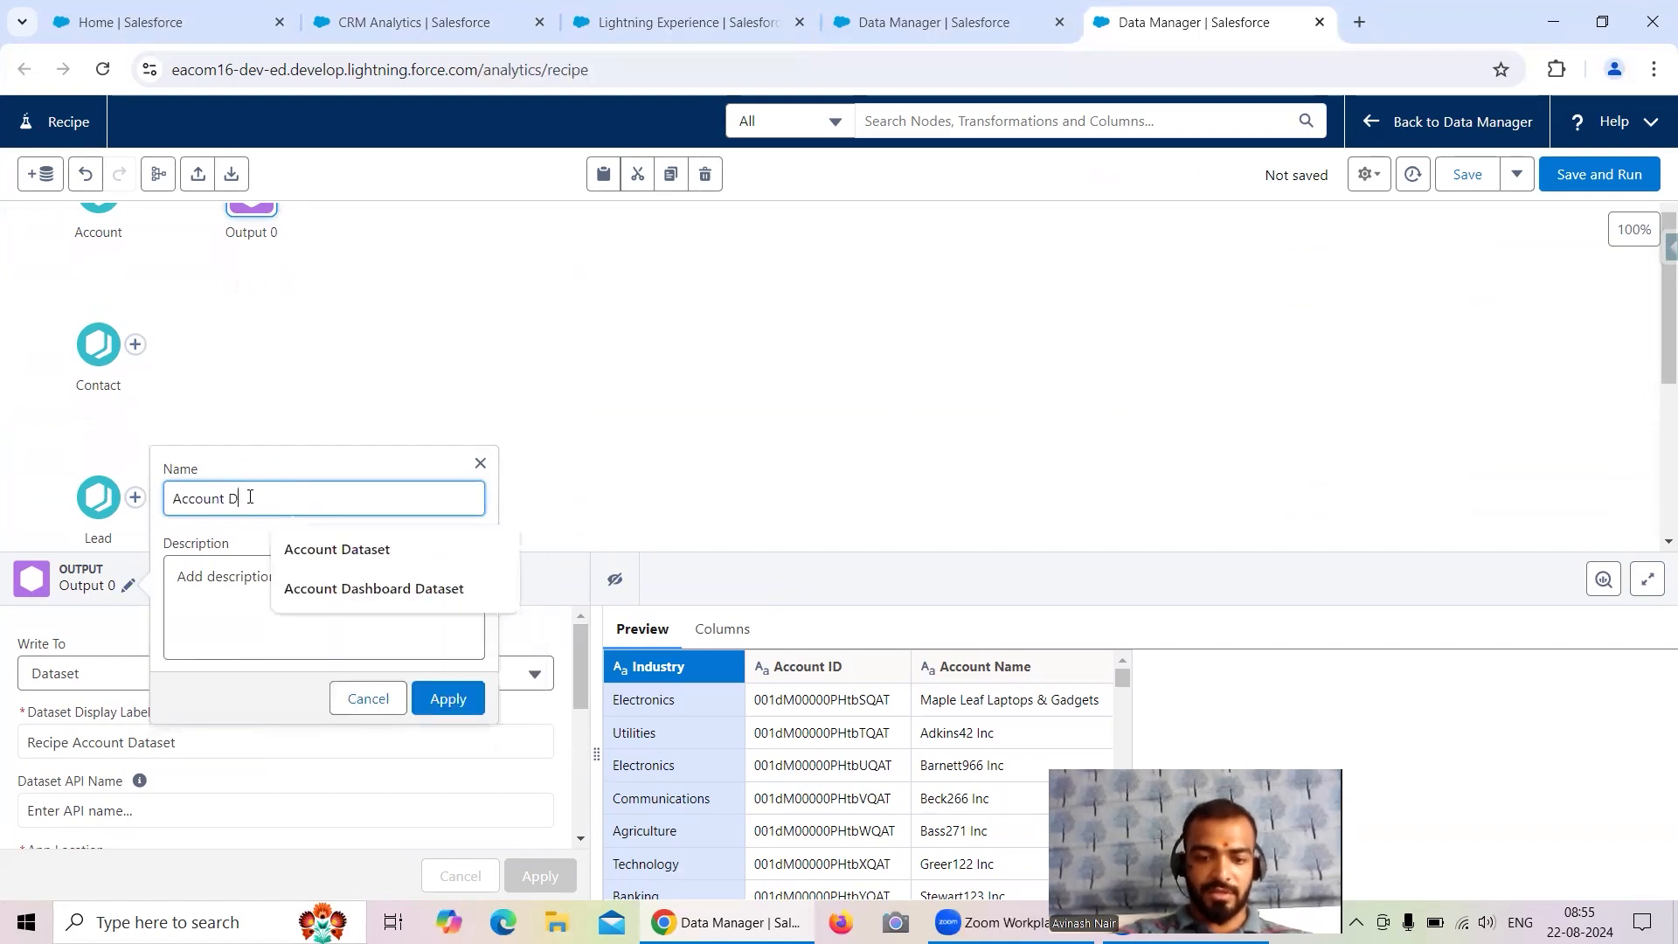
pyautogui.click(448, 699)
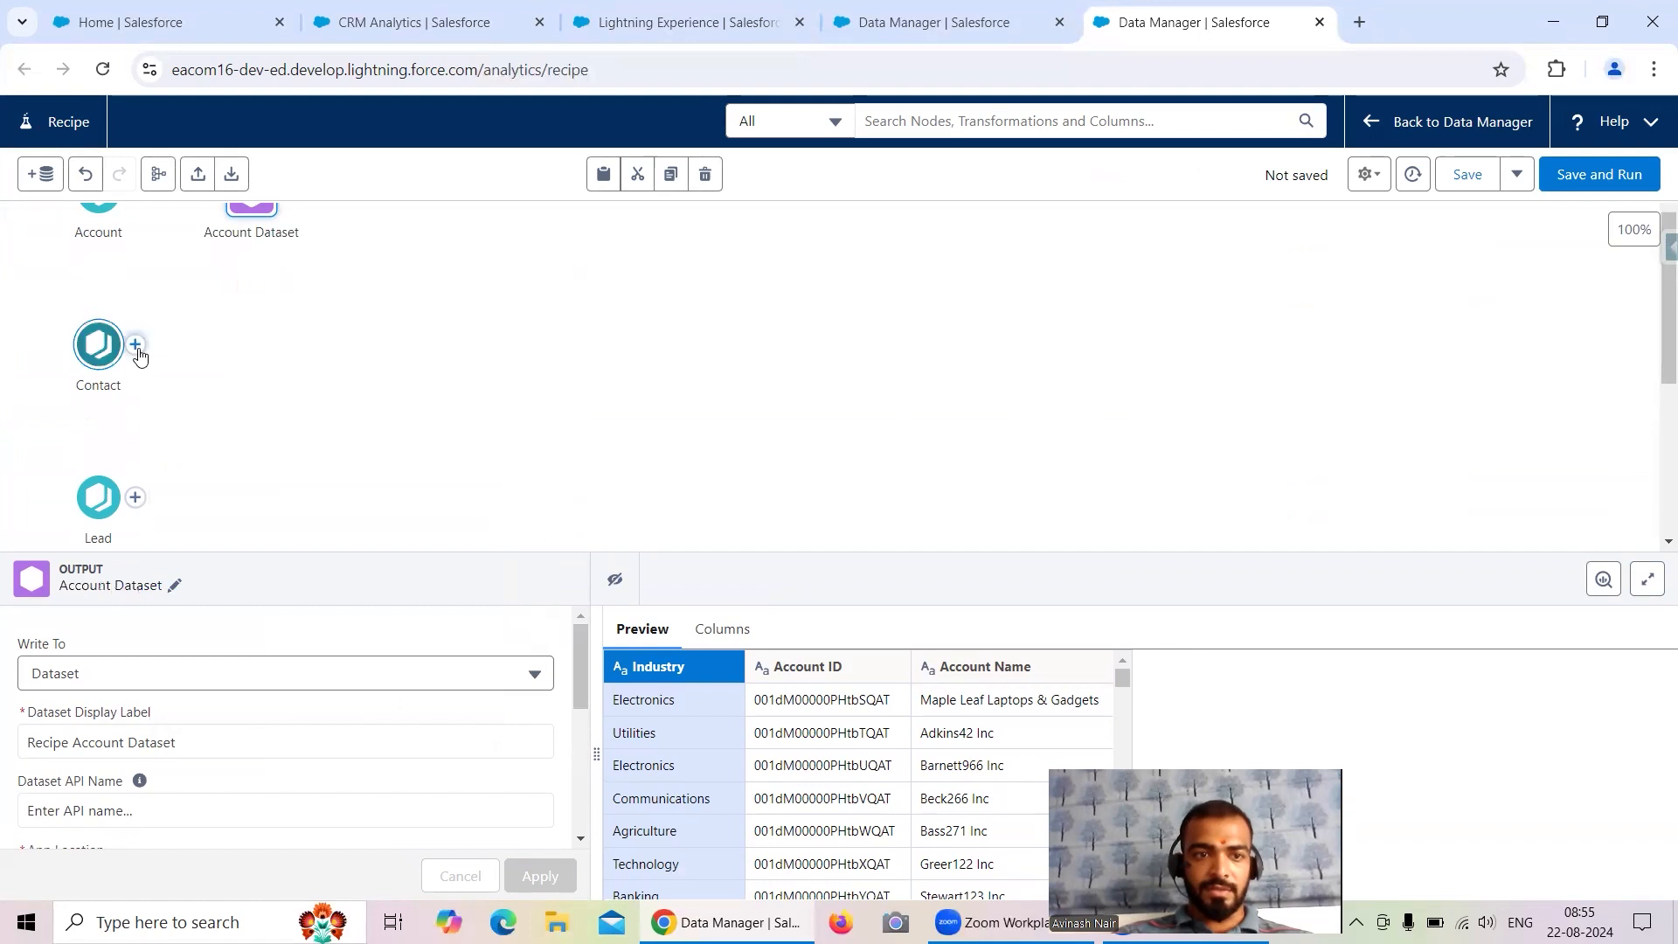
# - Add an output node to the Contact input with the dataset display label "Contact Dataset"
pyautogui.click(136, 346)
pyautogui.click(82, 677)
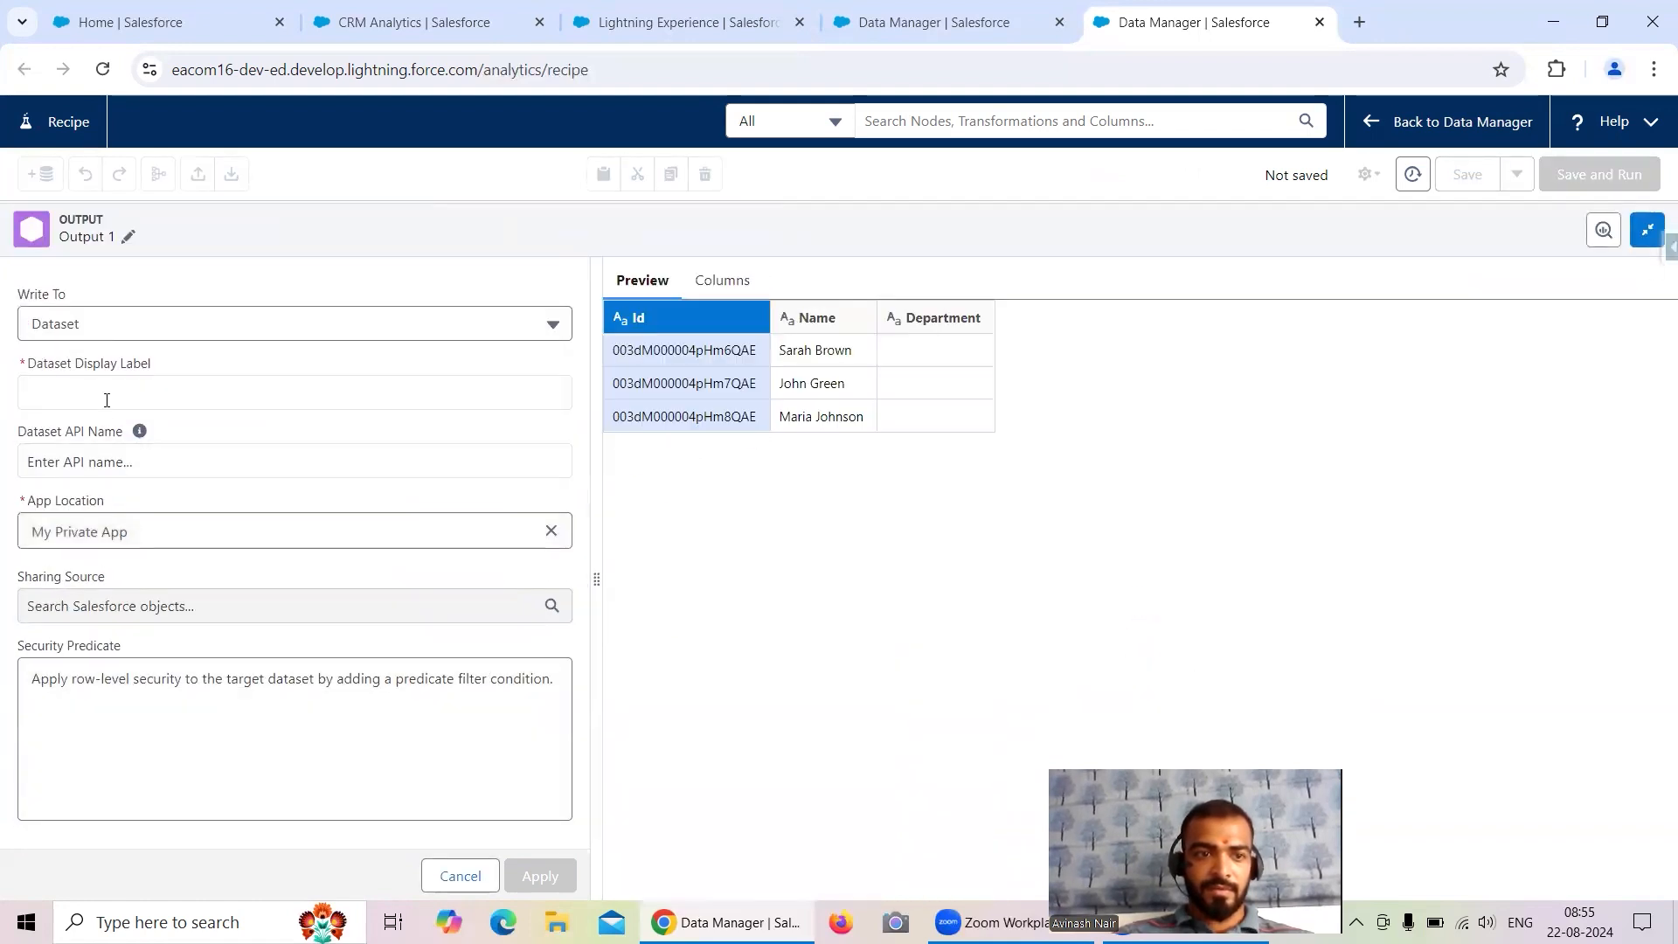
pyautogui.click(103, 406)
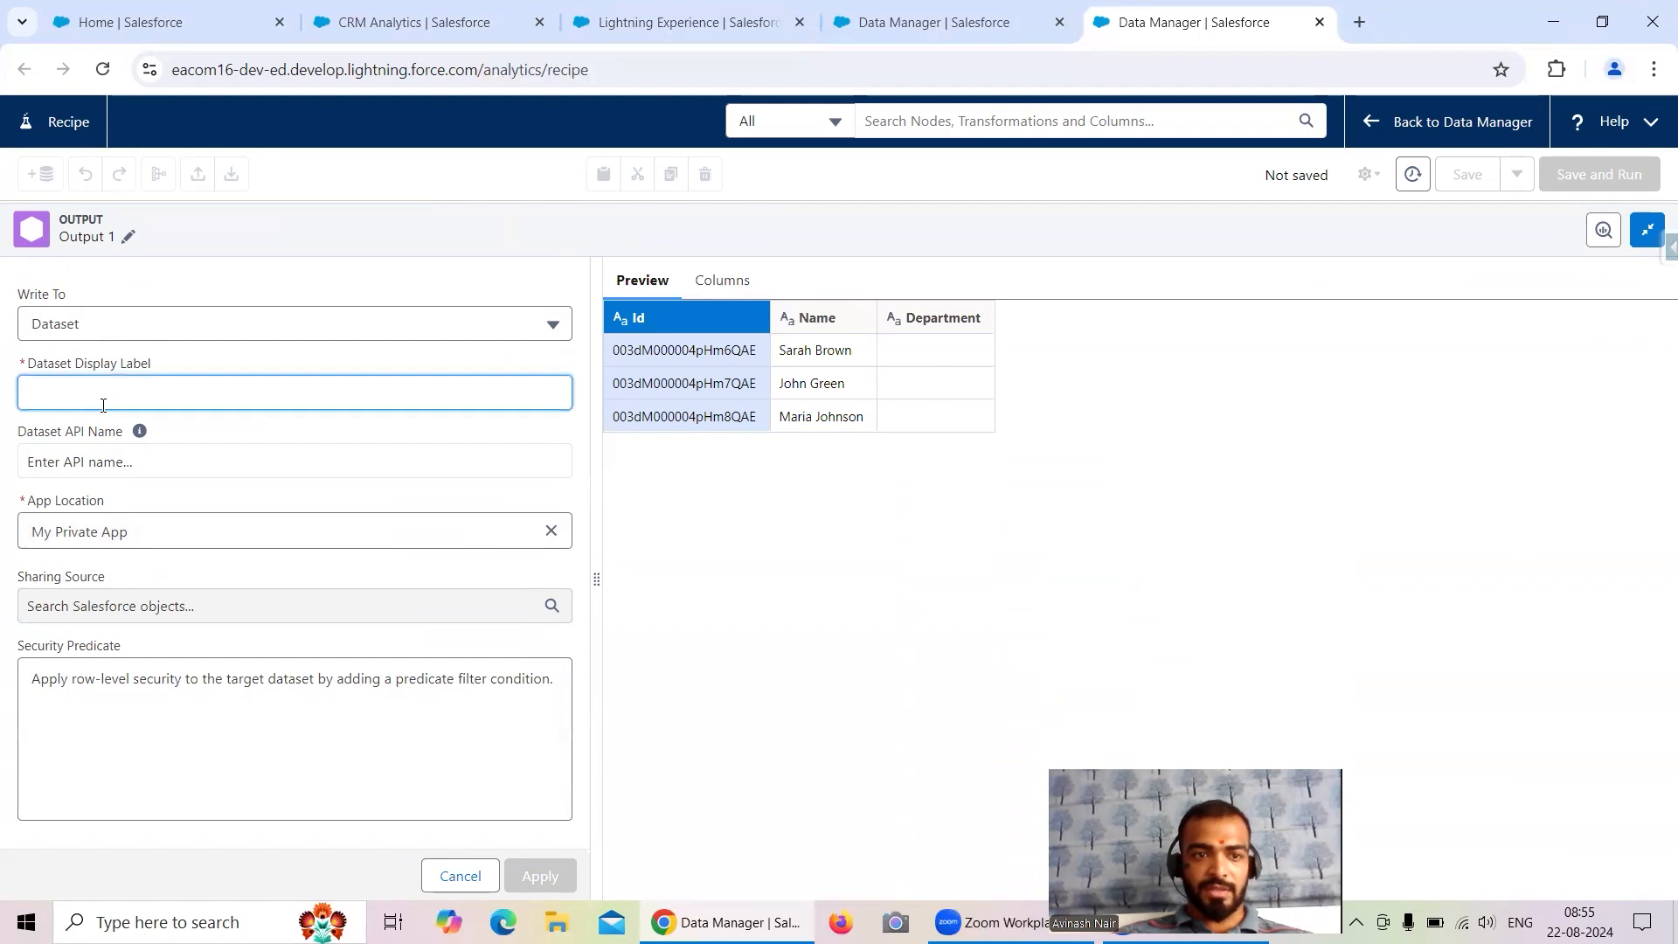
pyautogui.write('Contact Dataset')
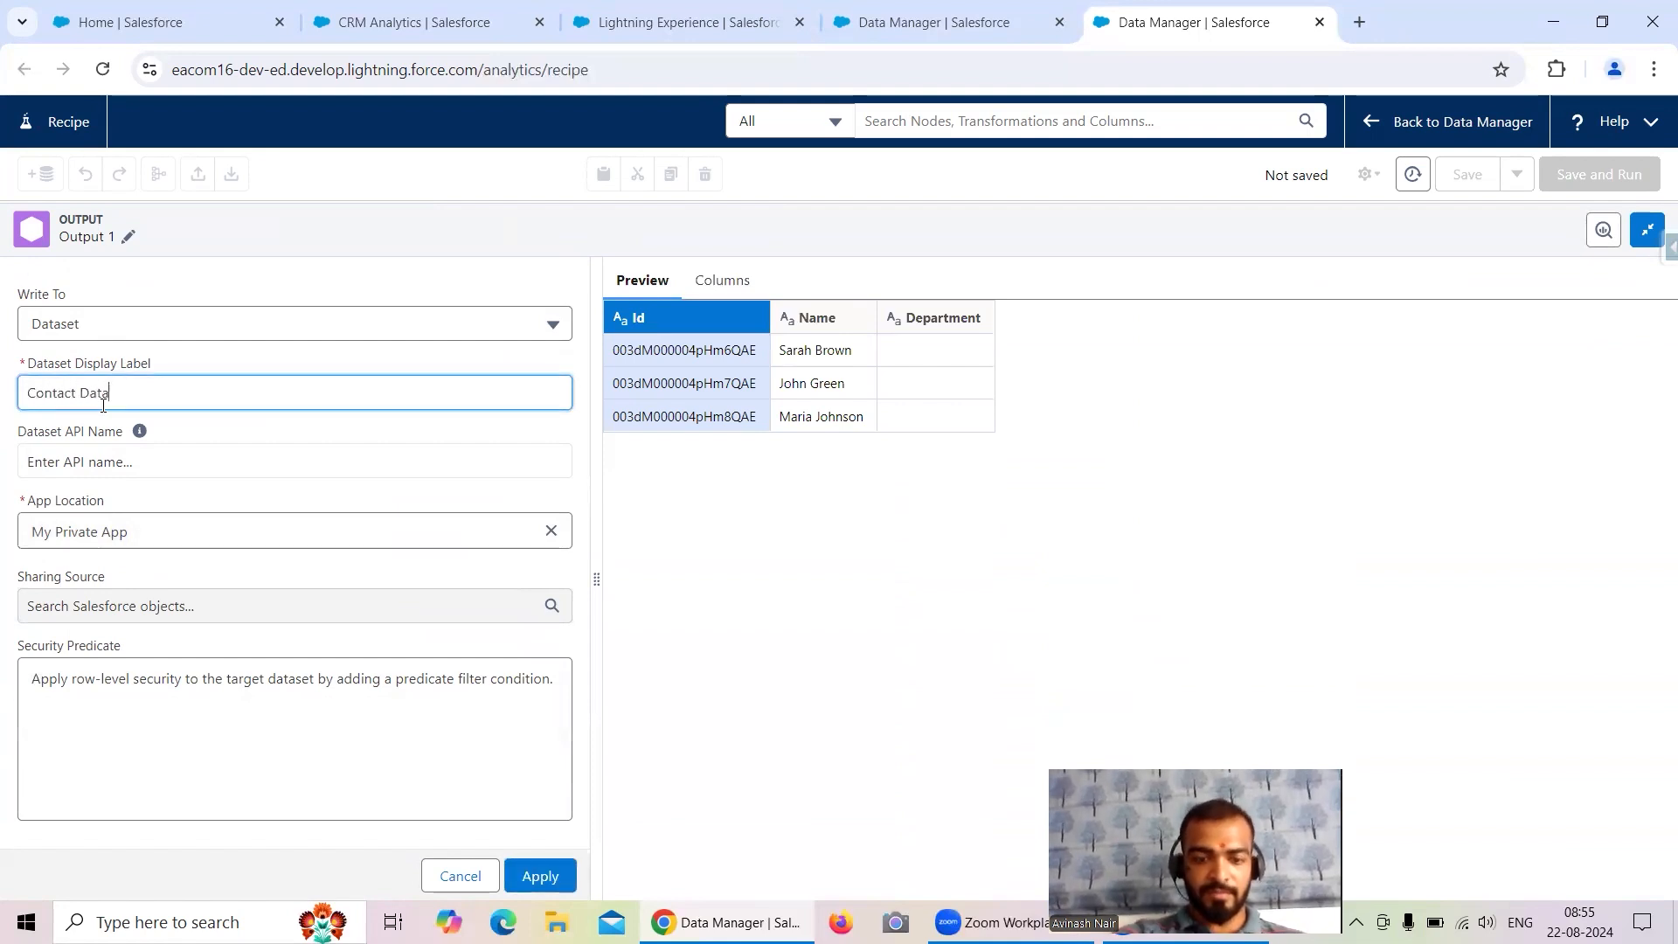
# - Set the Contact output's app location to Recipe Dataset
pyautogui.click(550, 531)
pyautogui.click(468, 529)
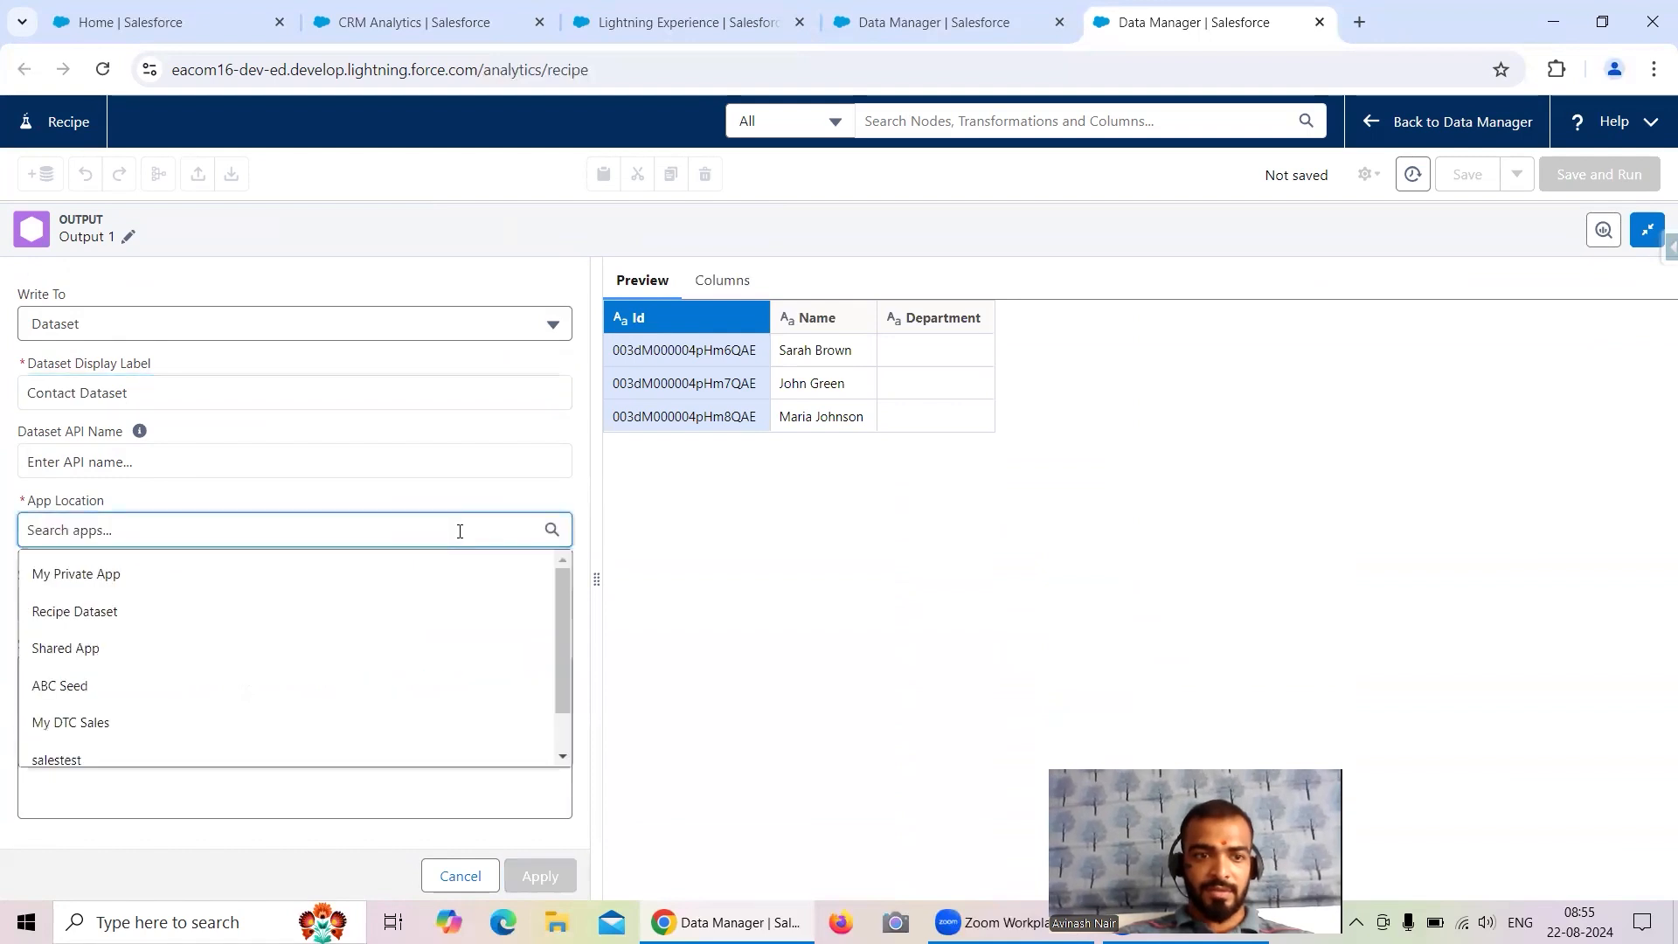
pyautogui.click(111, 611)
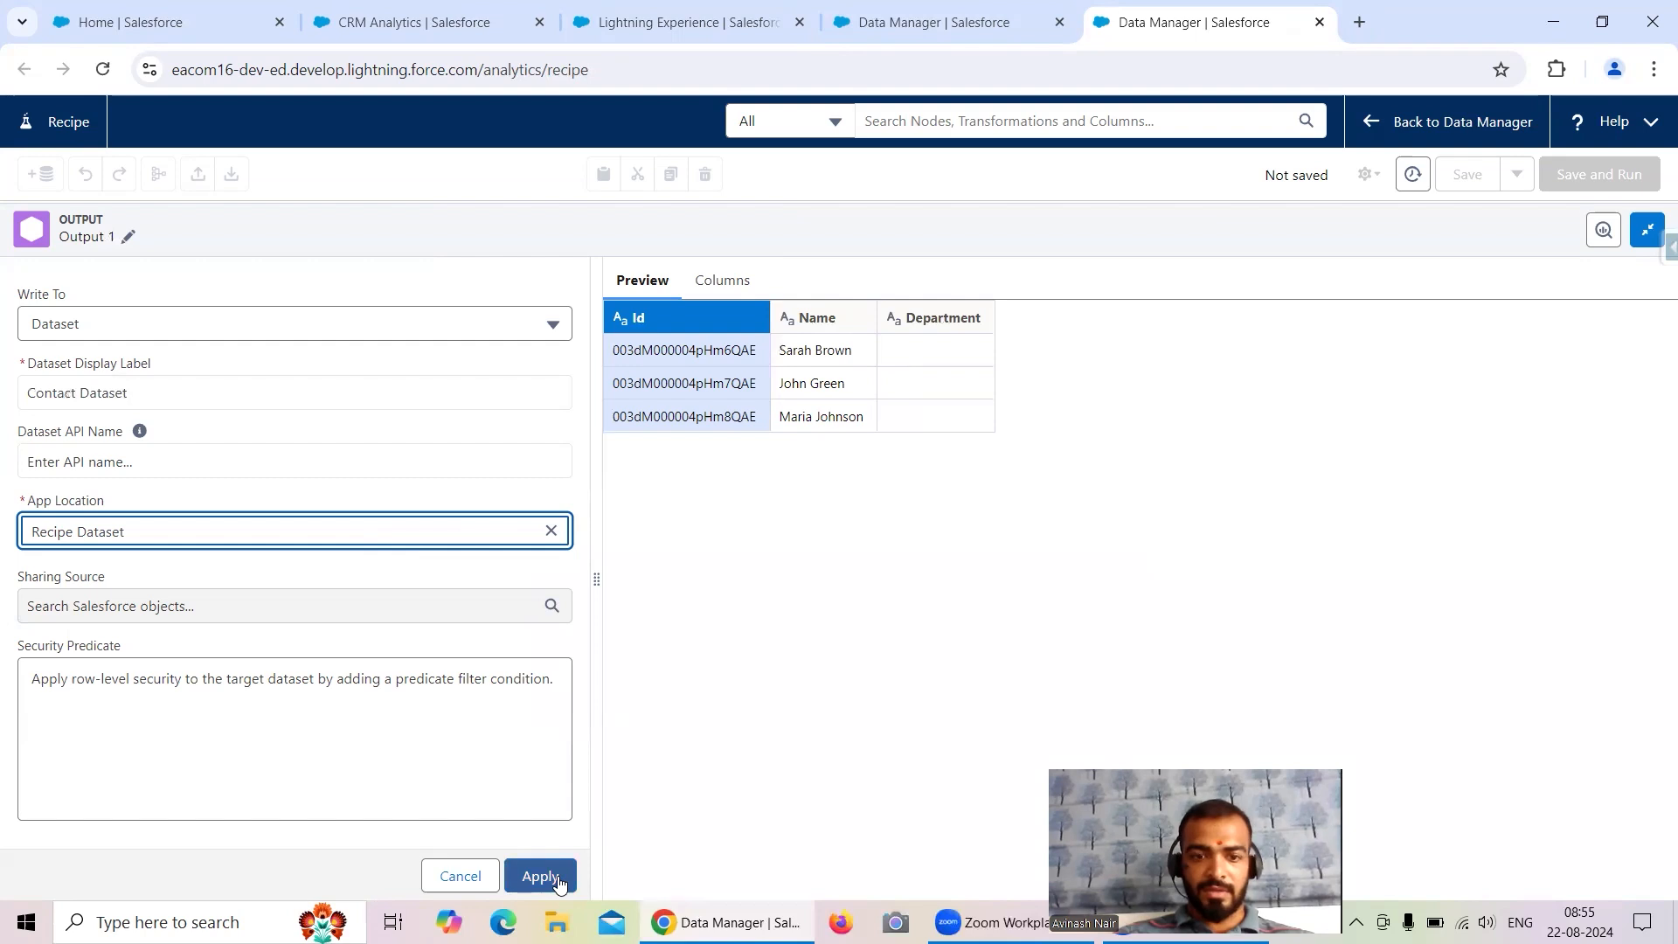
# - Rename the Contact output node as "Contact Dataset" and apply its output settings
pyautogui.click(127, 236)
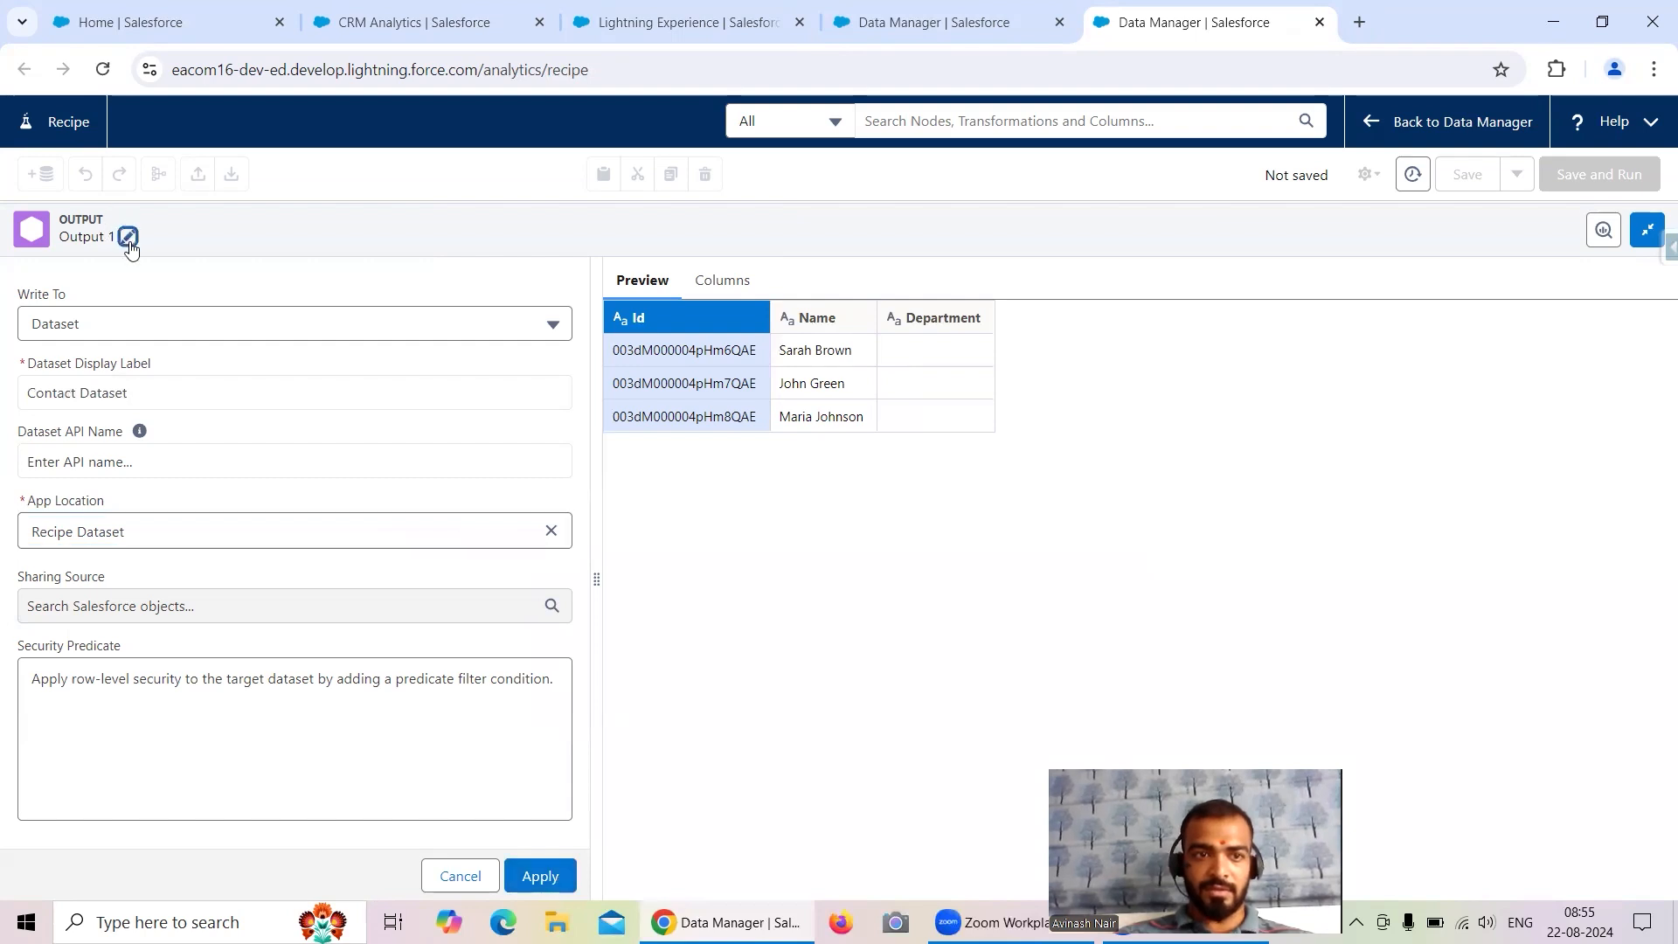
pyautogui.moveTo(169, 310); pyautogui.dragTo(122, 310)
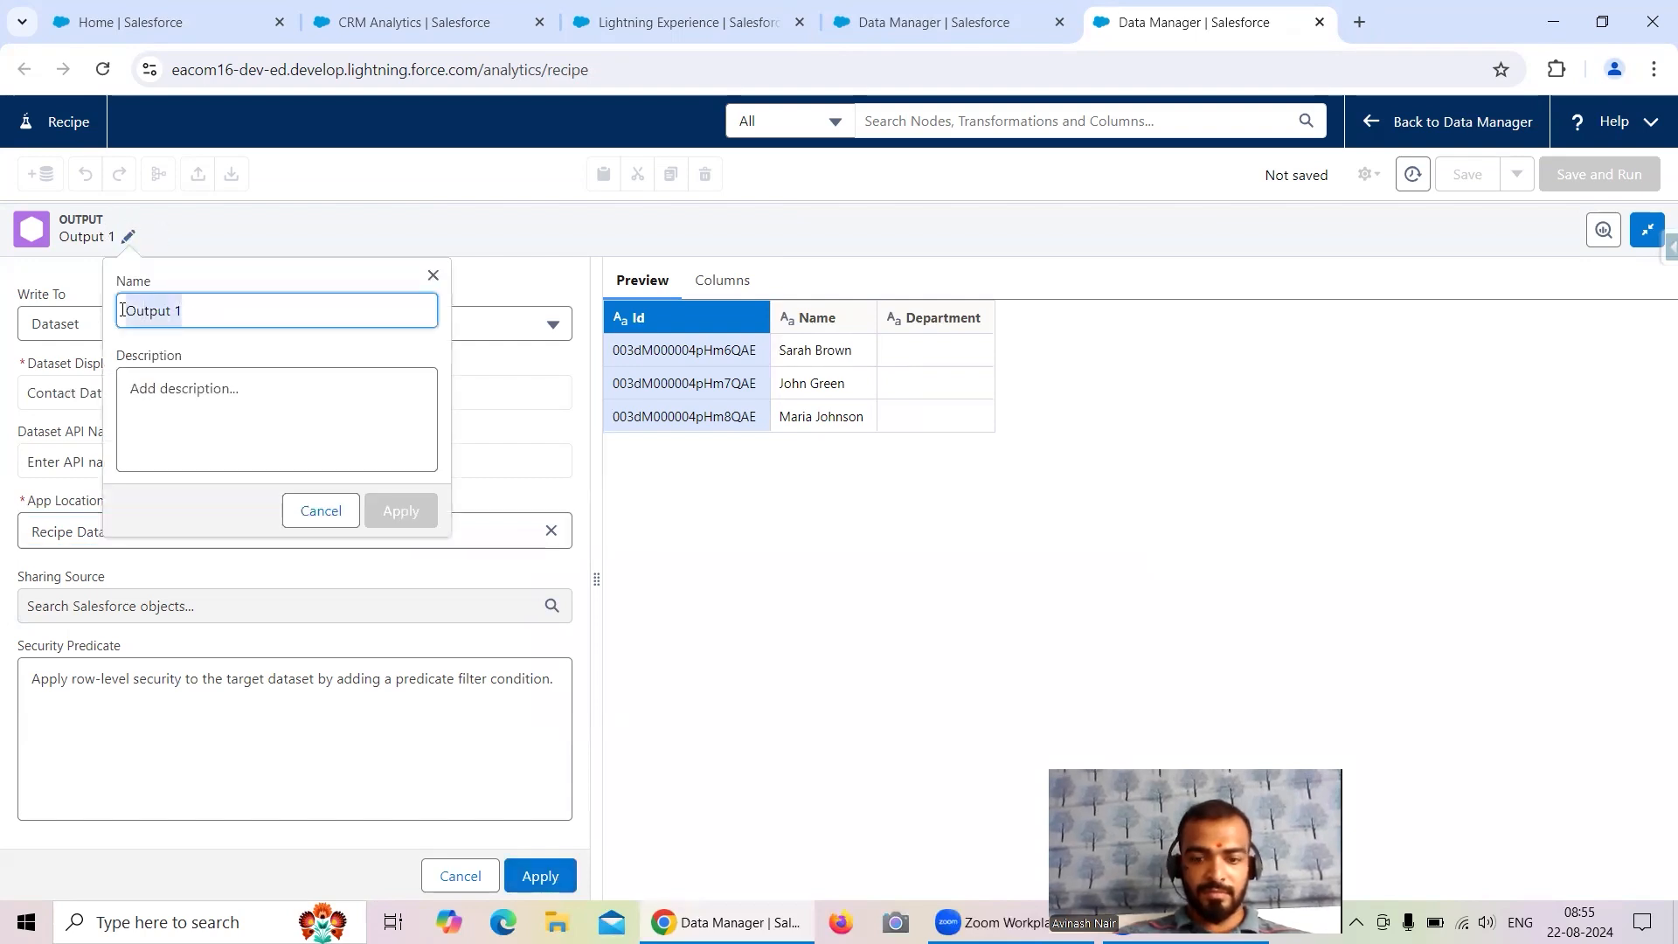
pyautogui.write('Contact Da')
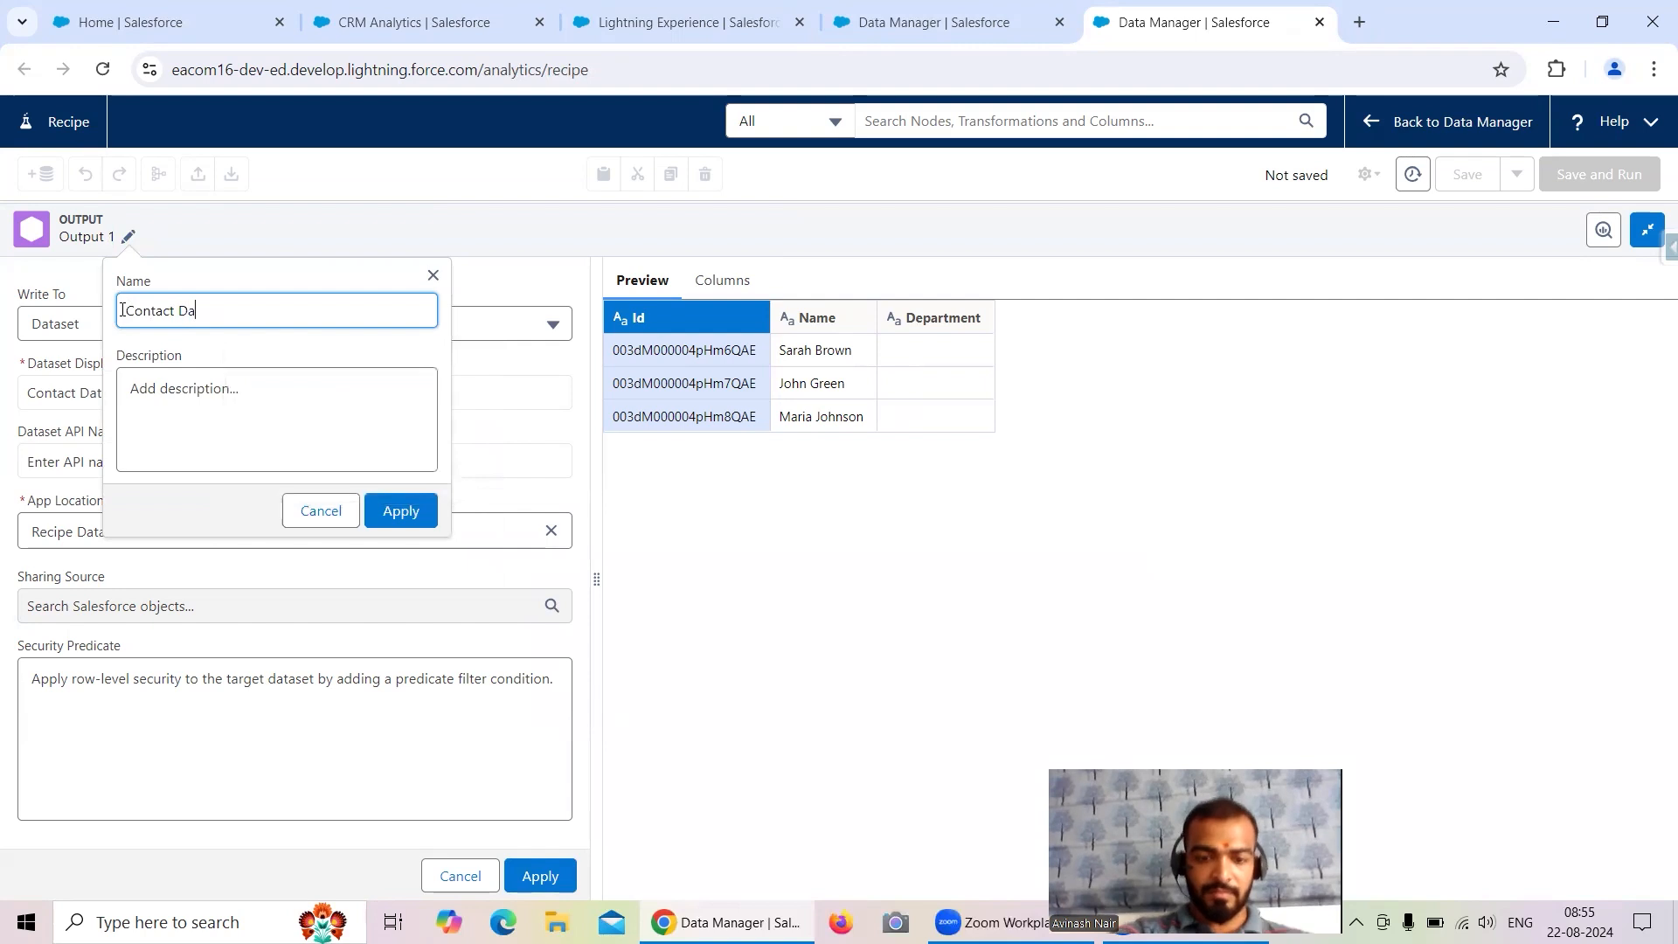
pyautogui.write('taset')
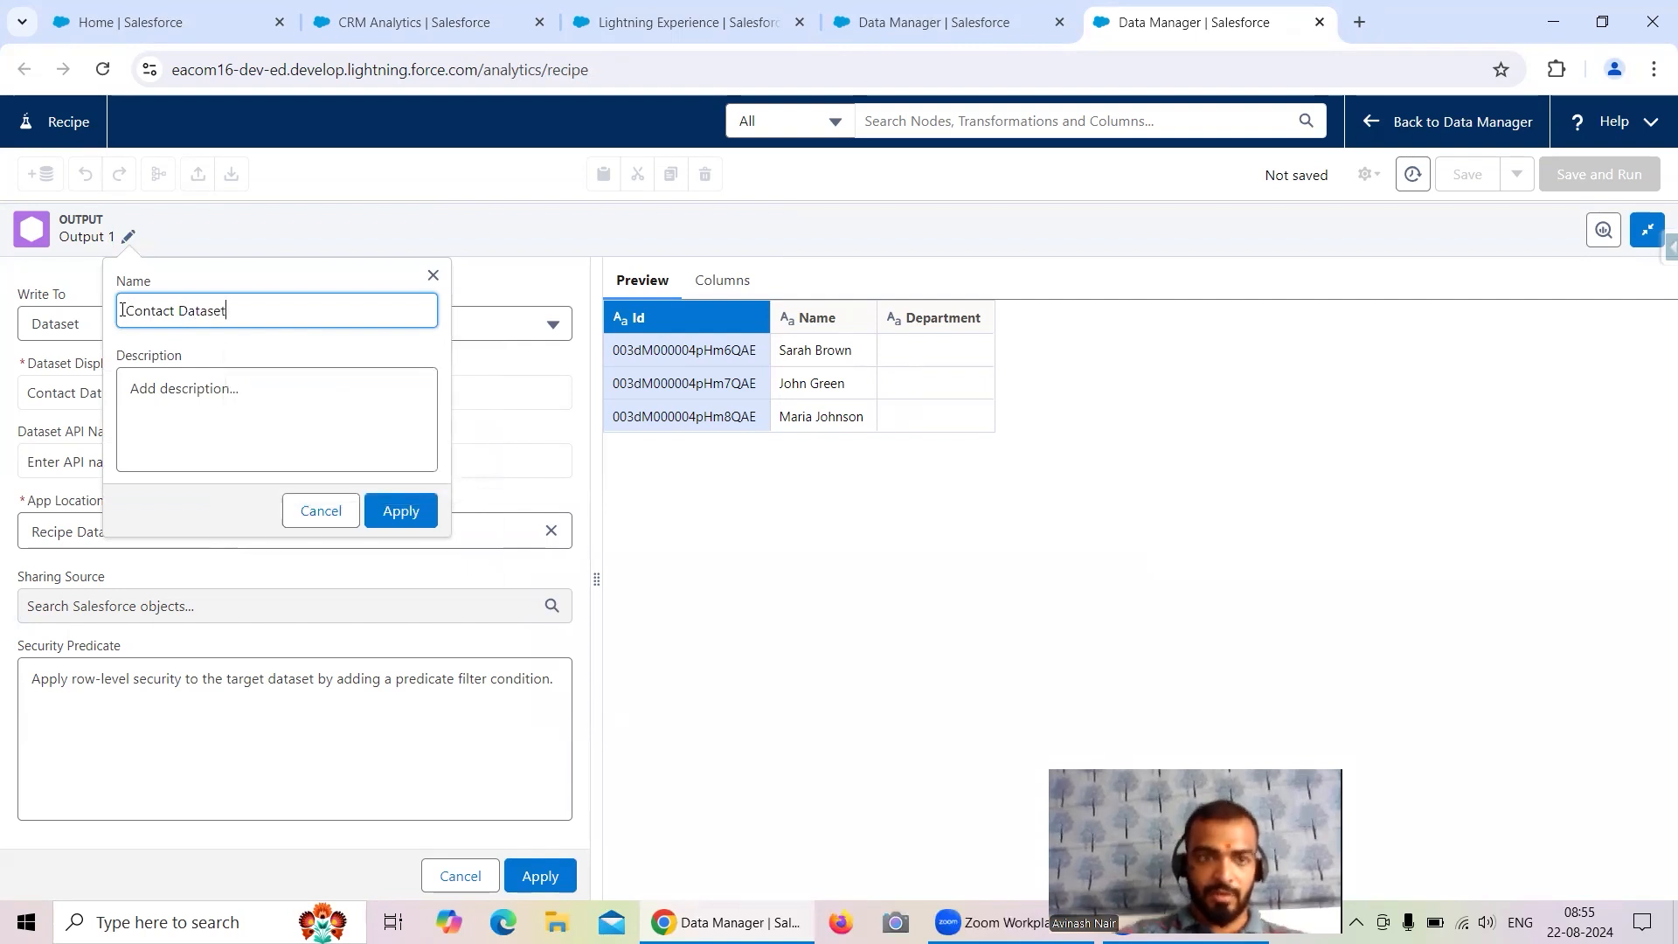
pyautogui.click(401, 510)
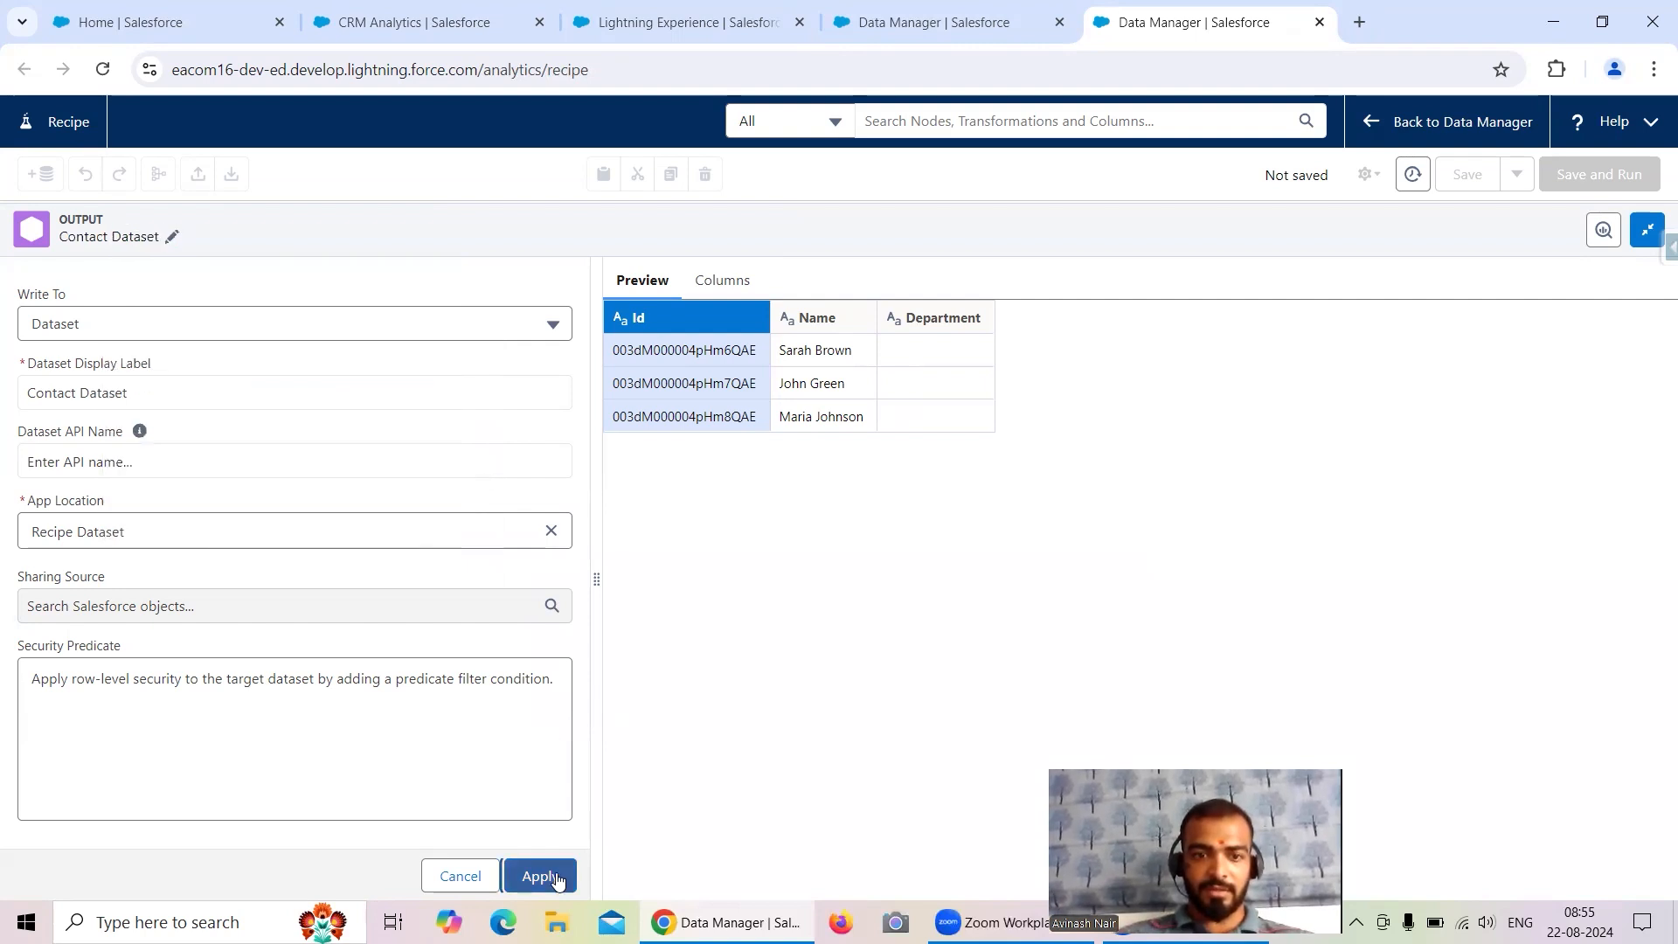
pyautogui.click(540, 876)
# - Add an output node to the Lead input with the dataset display label "Recipe Lead Dataset"
pyautogui.scroll(-1, 240, 489)
pyautogui.click(135, 387)
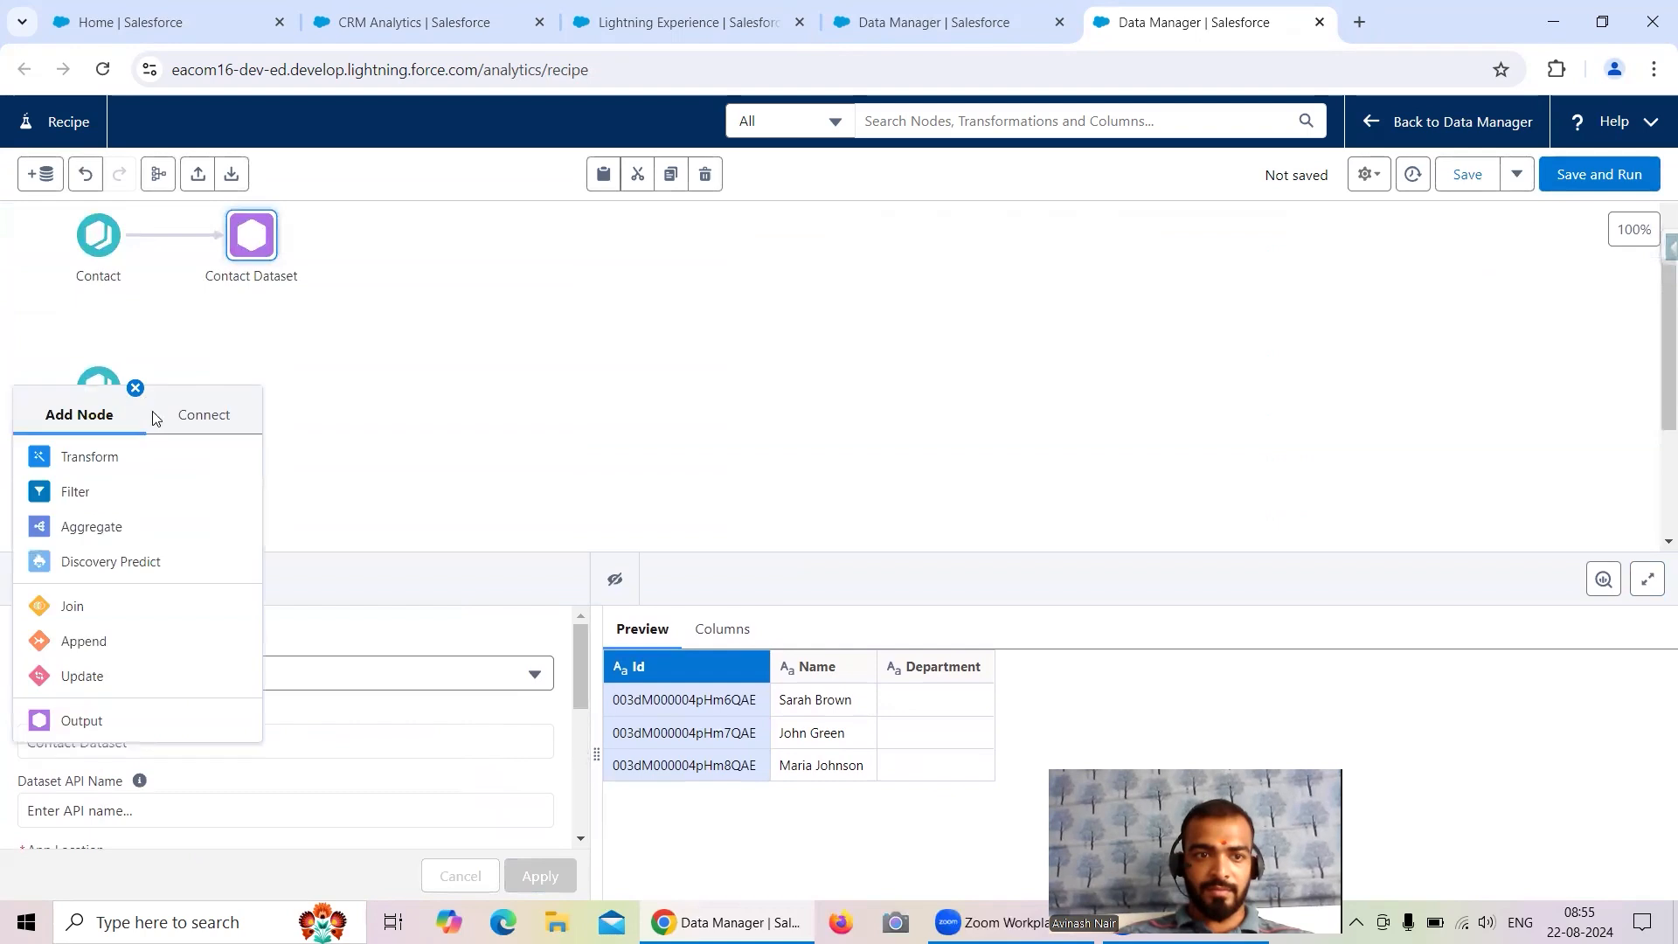
pyautogui.click(123, 718)
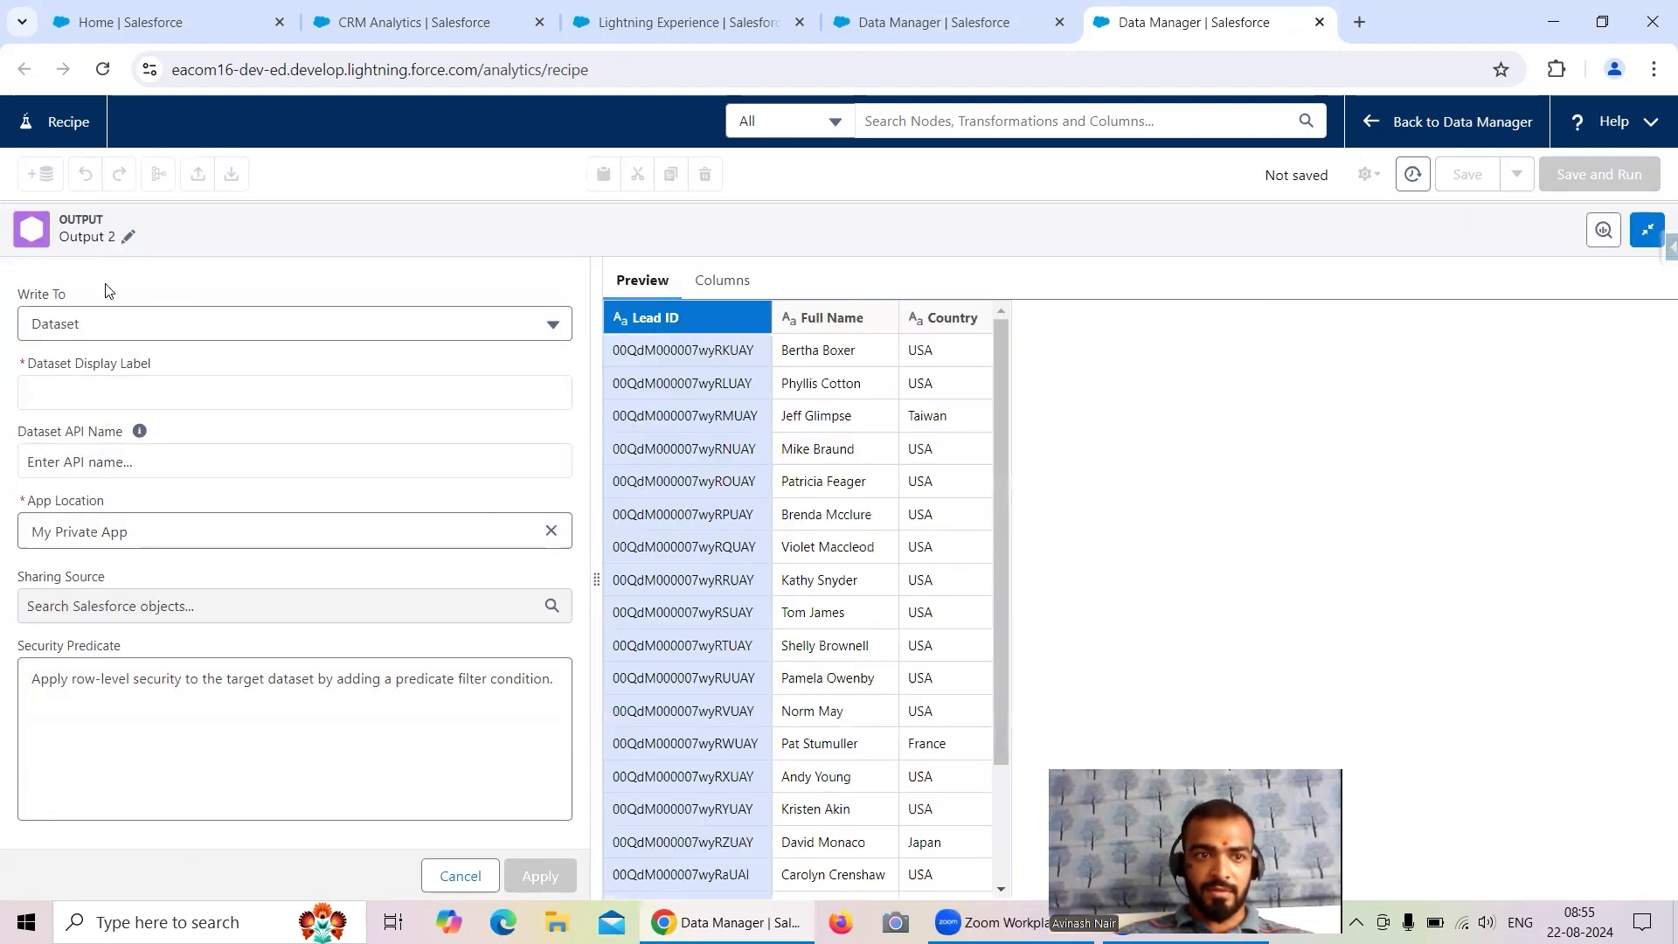
pyautogui.click(122, 395)
pyautogui.write('Recipe Account Dataset')
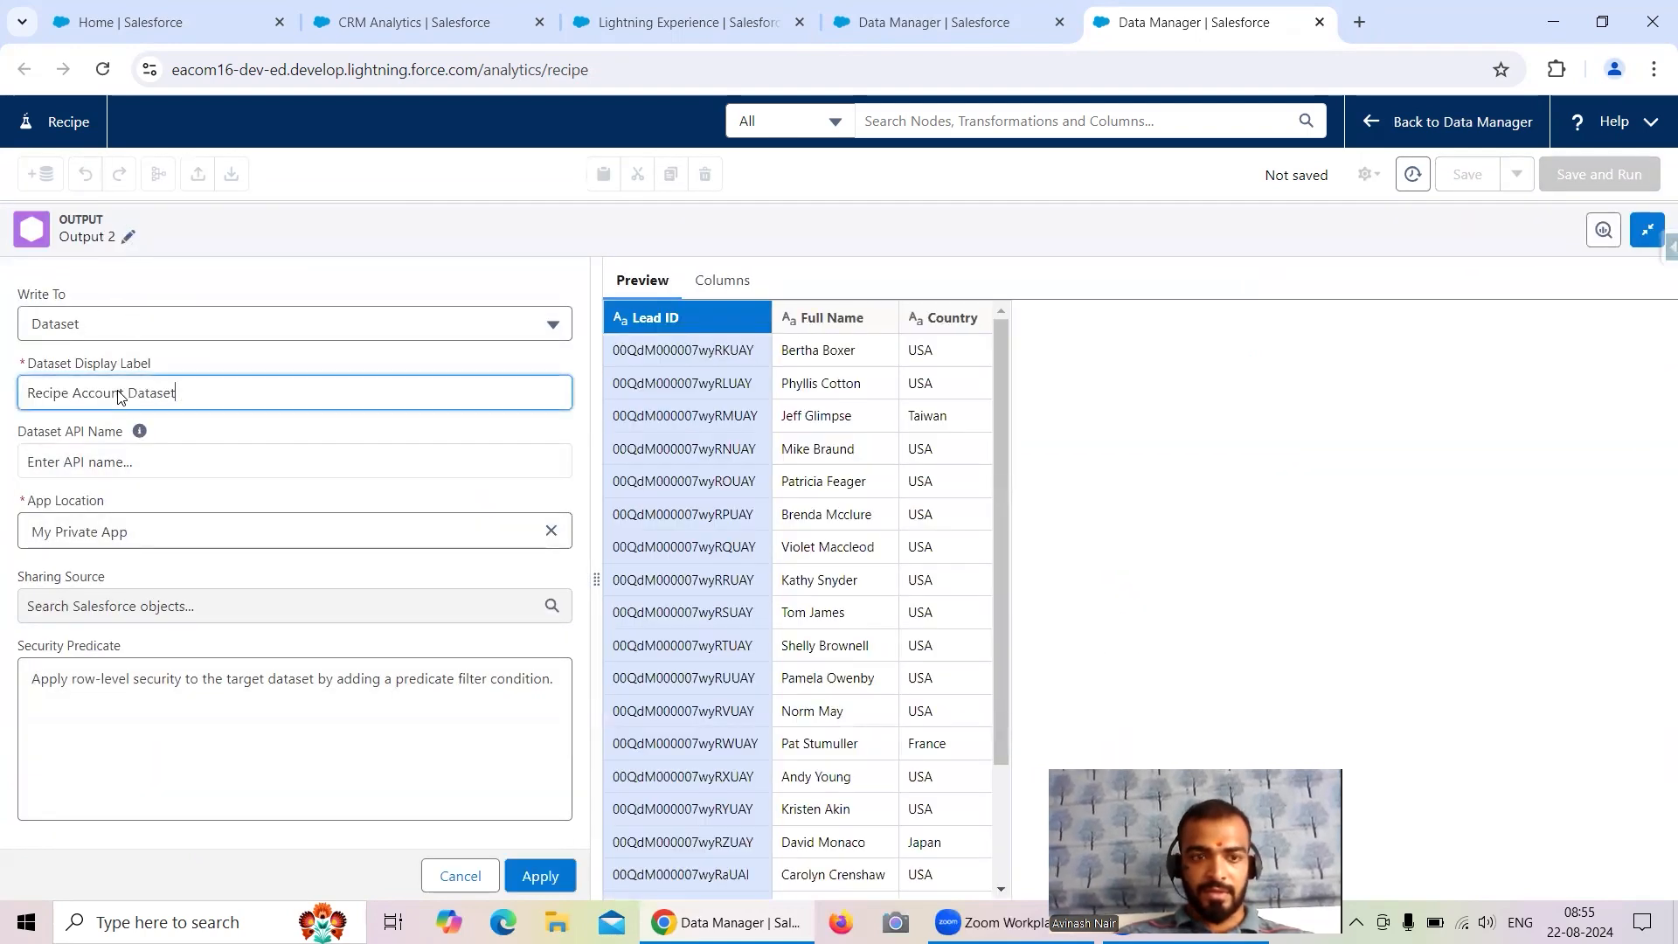
pyautogui.click(127, 395)
pyautogui.press('BackSpace')
pyautogui.press('BackSpace')
pyautogui.press('BackSpace')
pyautogui.press('BackSpace')
pyautogui.press('BackSpace')
pyautogui.press('BackSpace')
pyautogui.press('BackSpace')
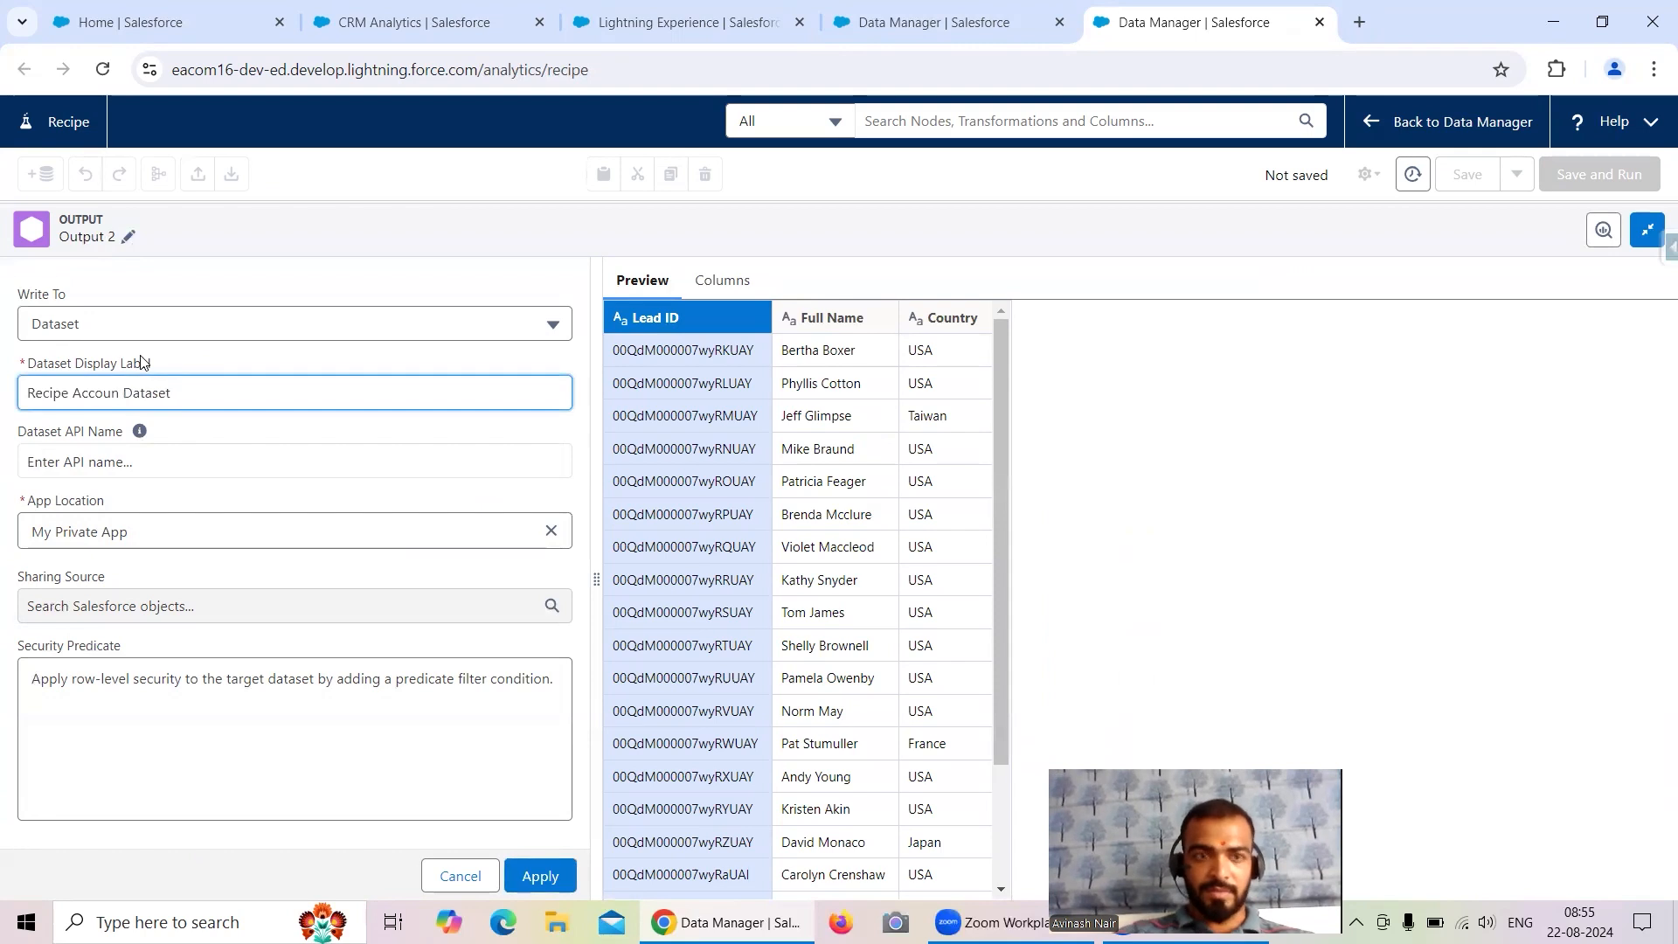
pyautogui.write('Lead')
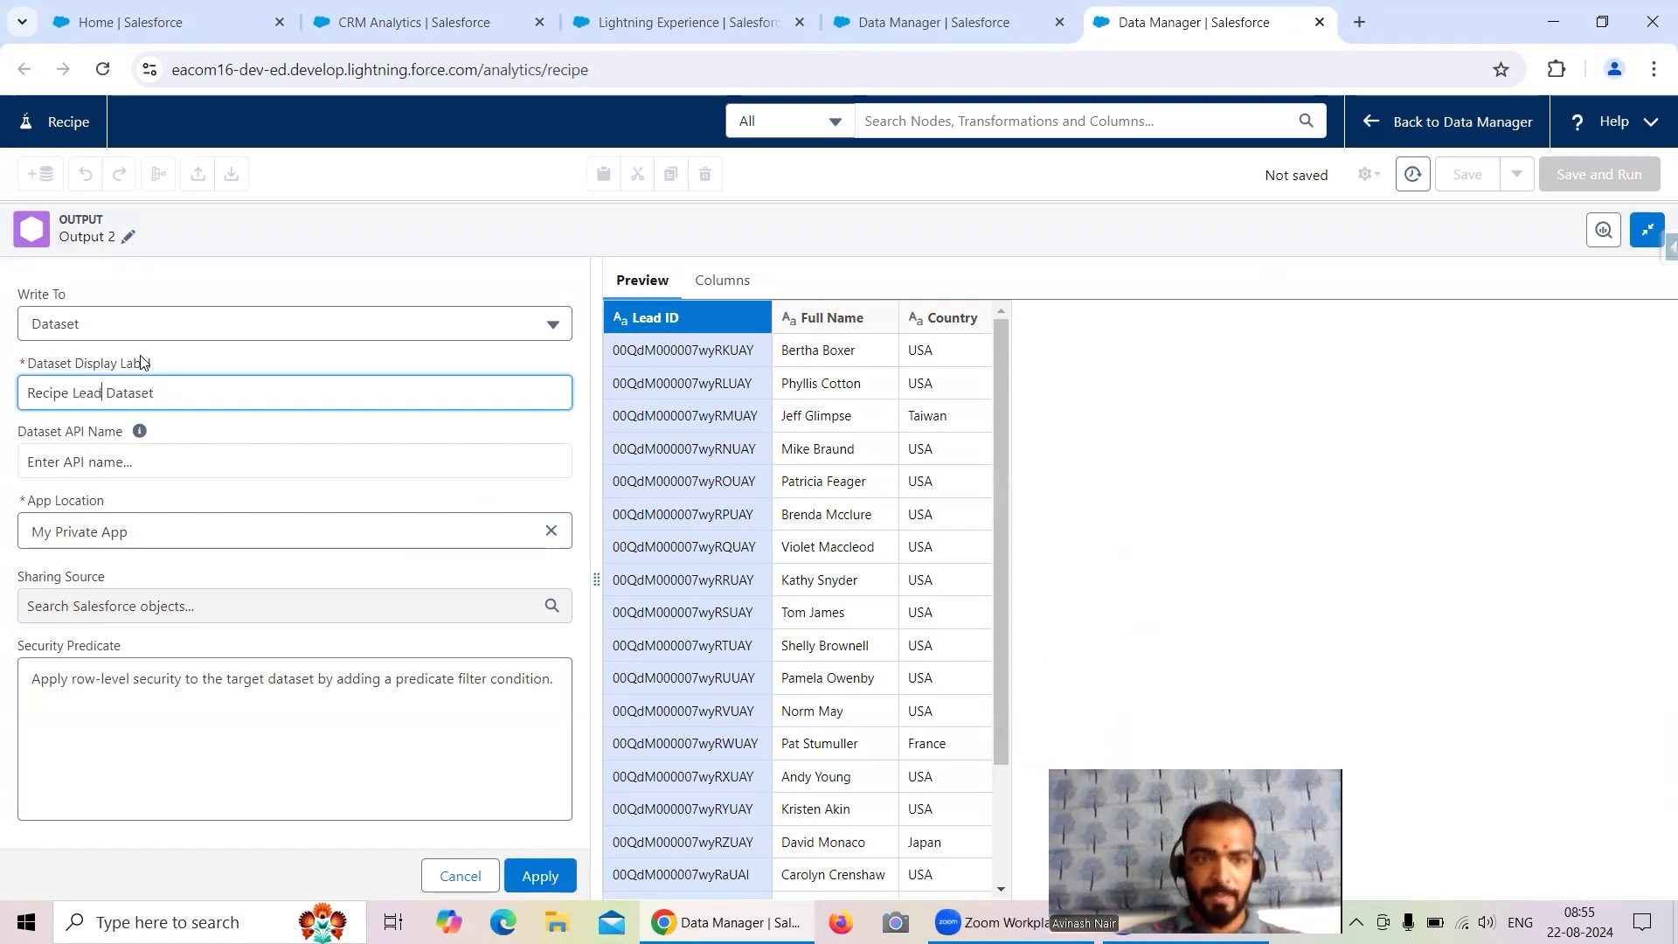
# - Set the Lead output's app location to Recipe Dataset, rename the node as "Lead Dataset" and apply
pyautogui.click(551, 532)
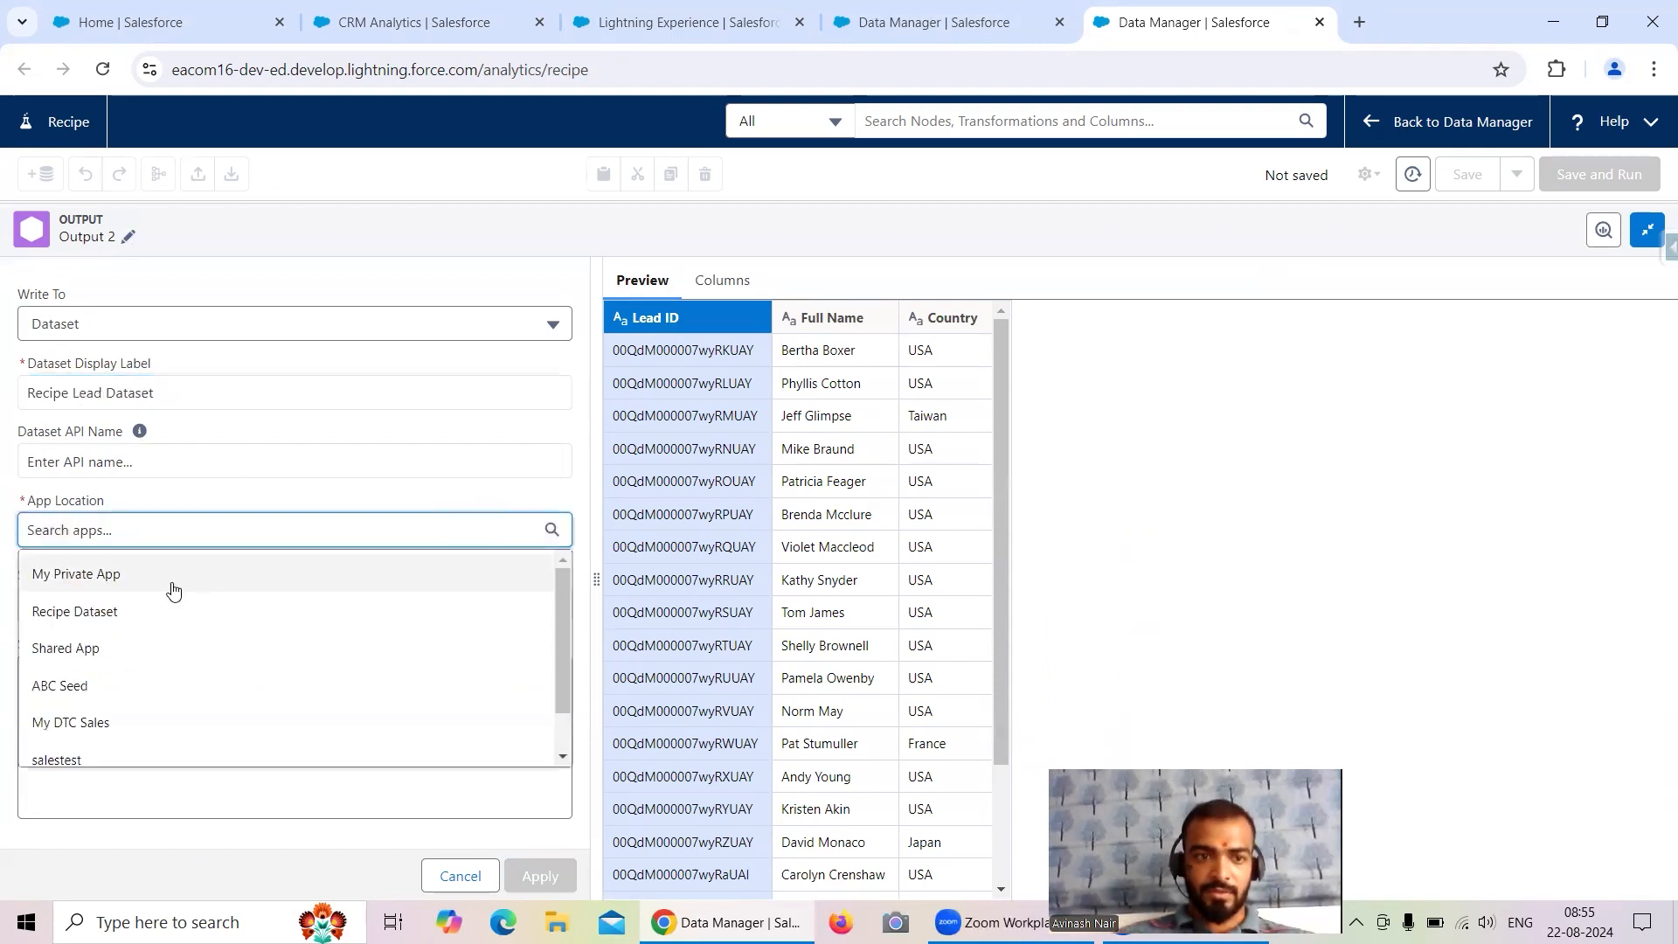
pyautogui.click(172, 606)
pyautogui.click(130, 236)
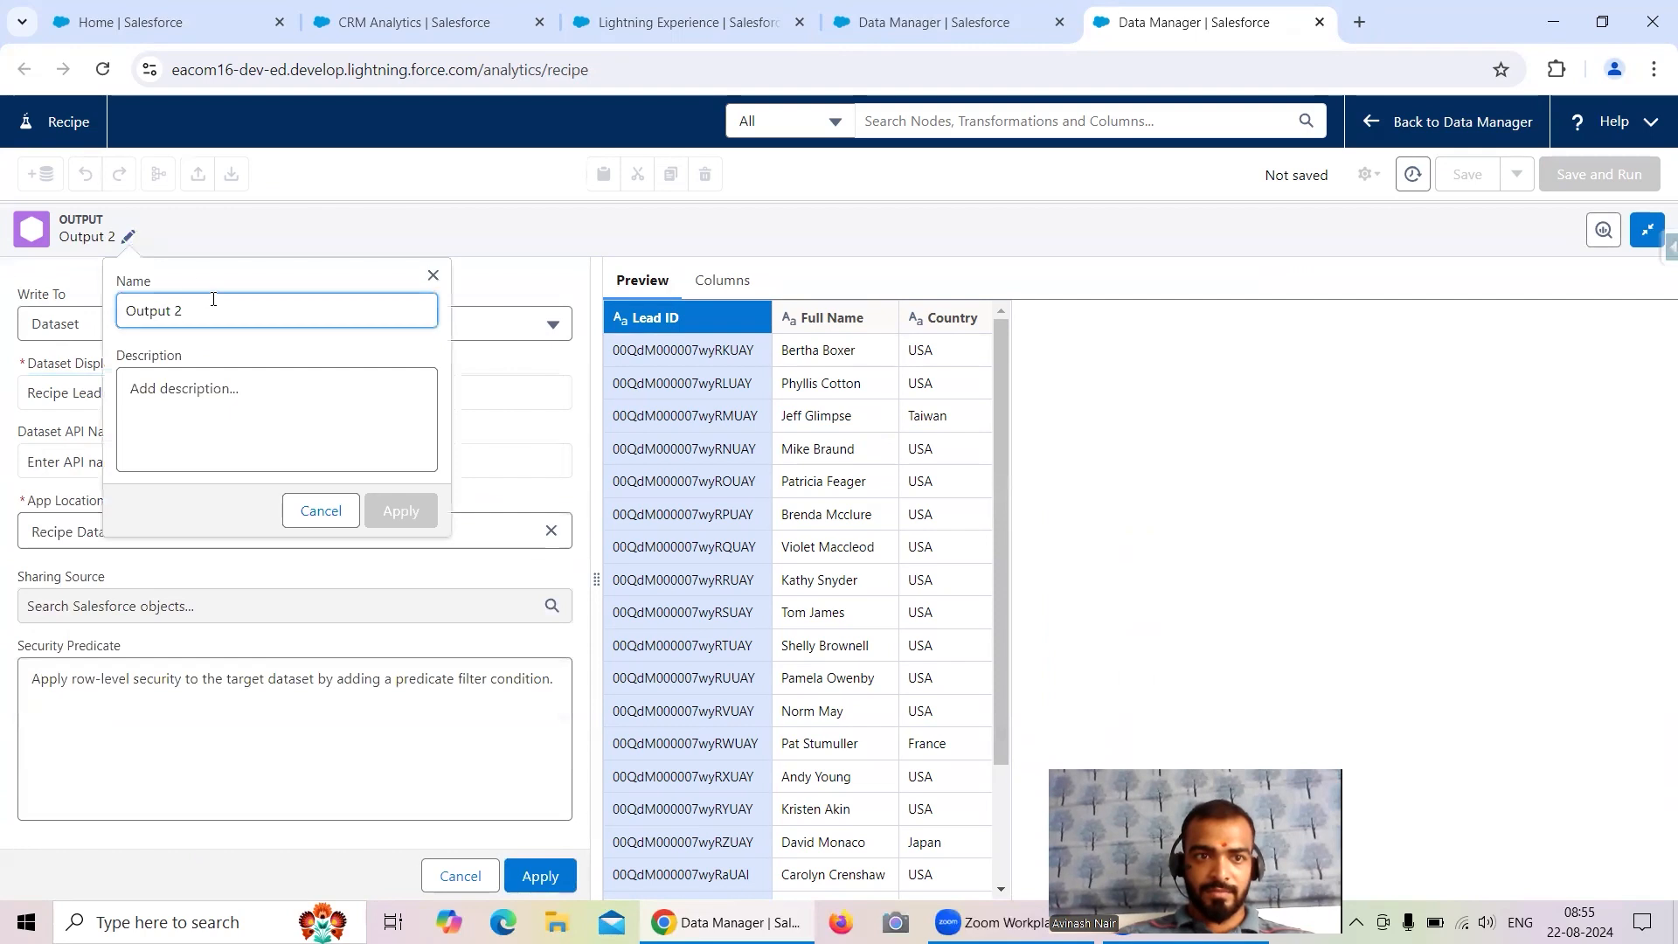
pyautogui.moveTo(199, 312); pyautogui.dragTo(107, 315)
pyautogui.write('Lead Dataset')
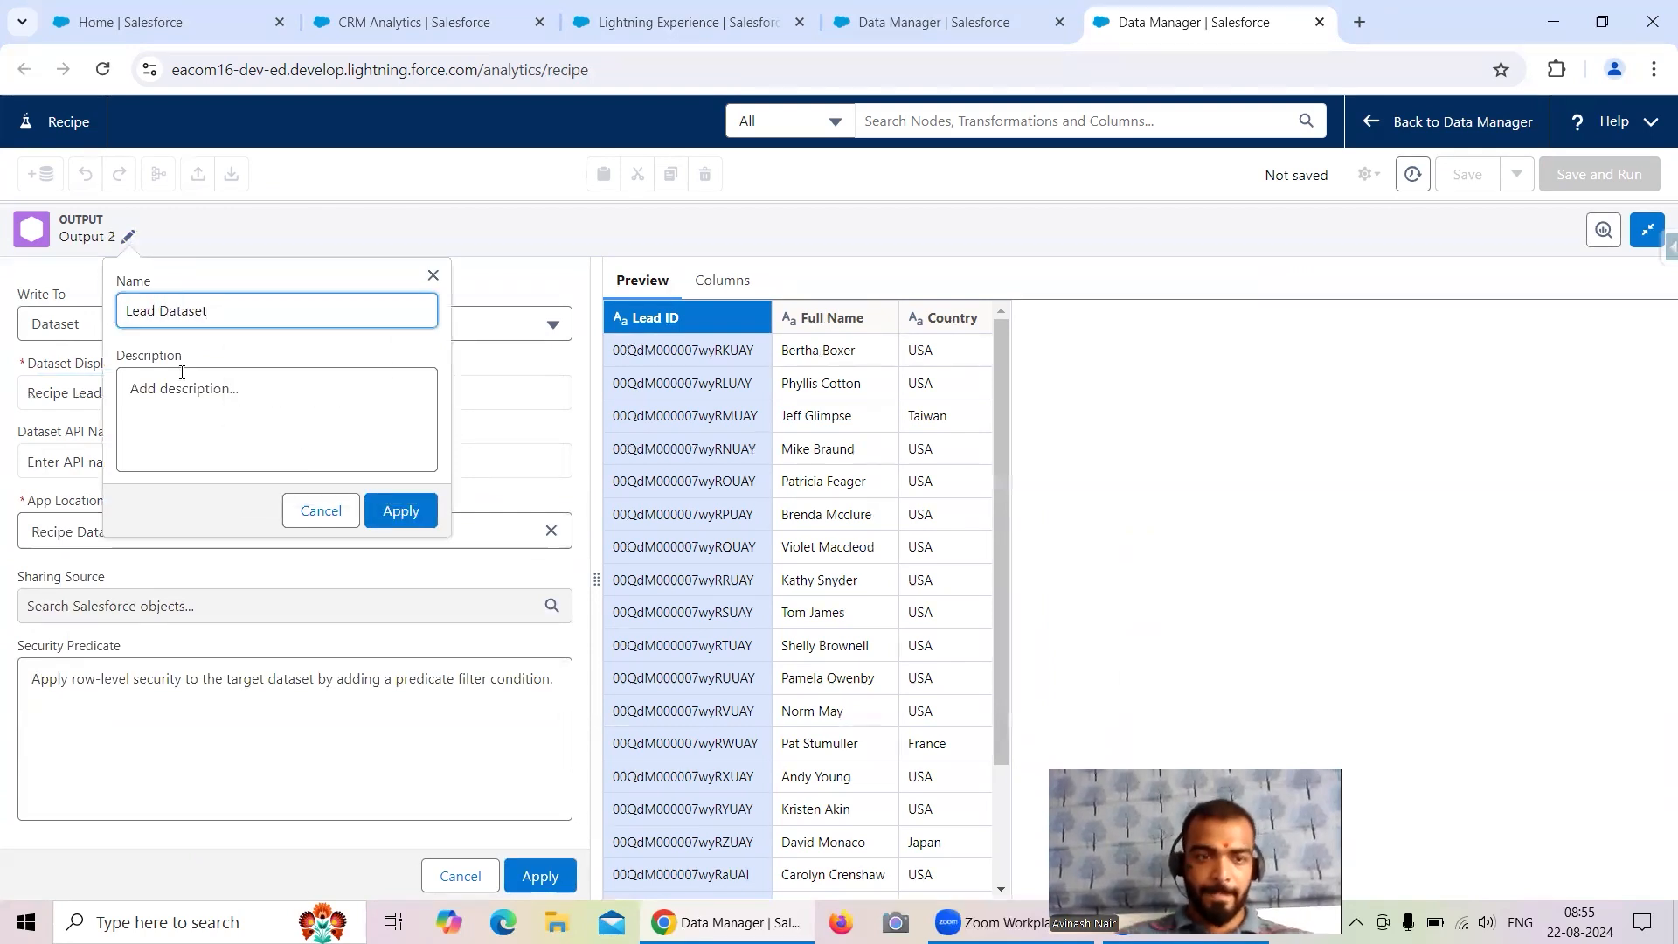
pyautogui.click(401, 510)
pyautogui.click(554, 880)
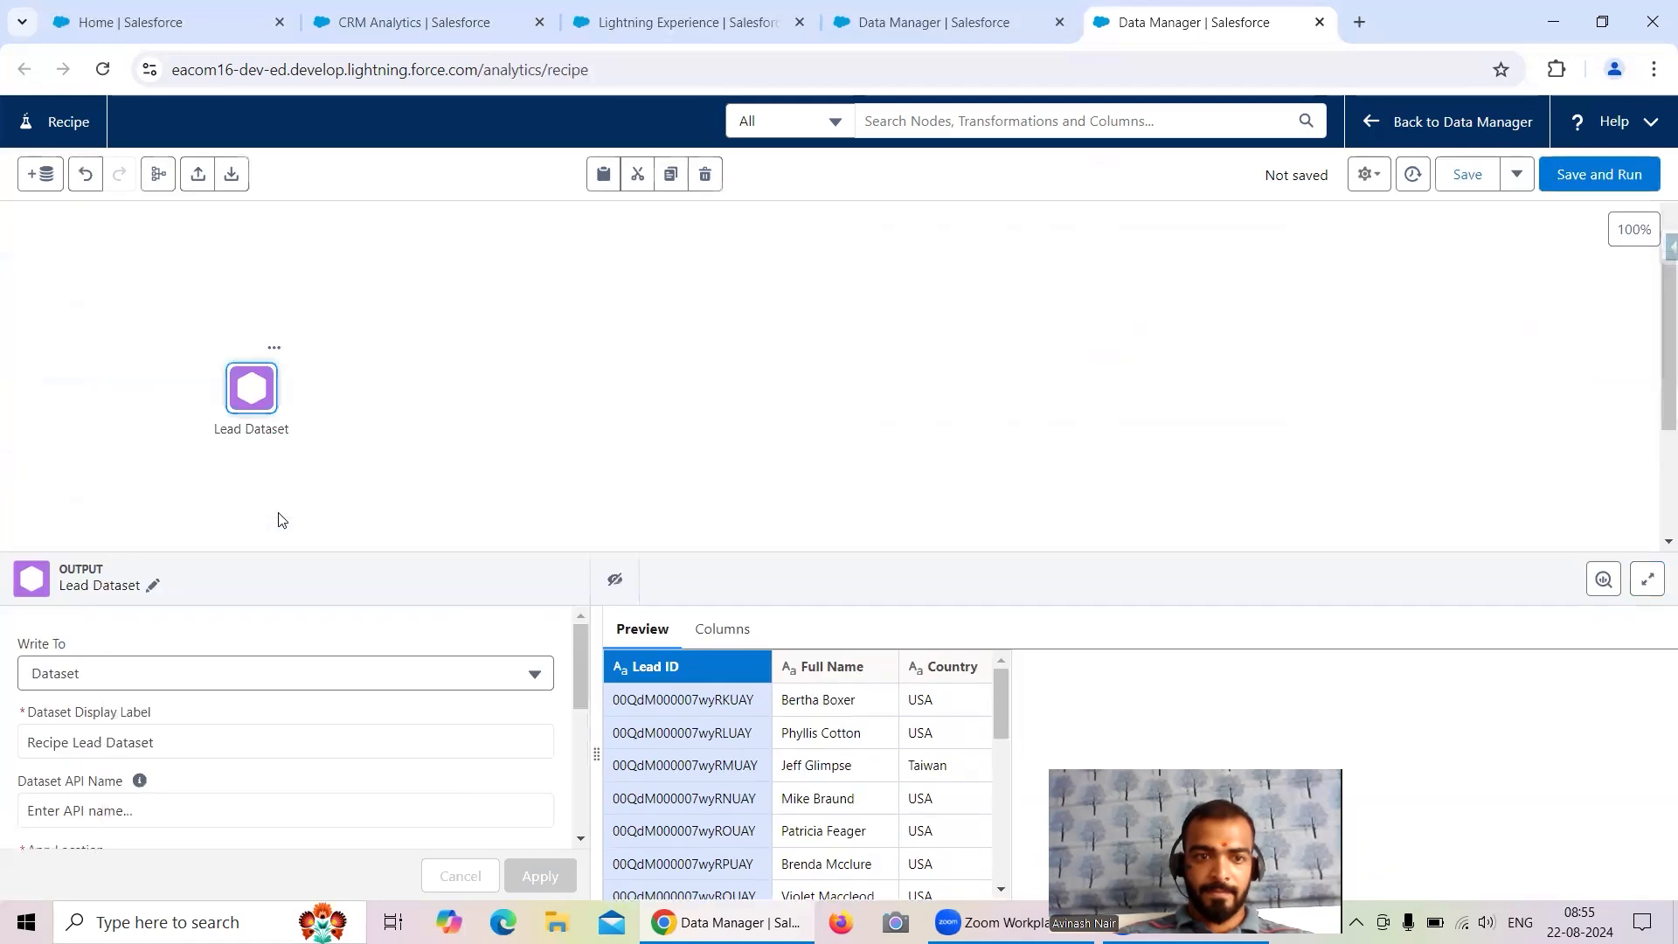
# - Add an output node to the Opportunity input with the dataset display label "Recipe Opportunity Dataset"
pyautogui.click(136, 432)
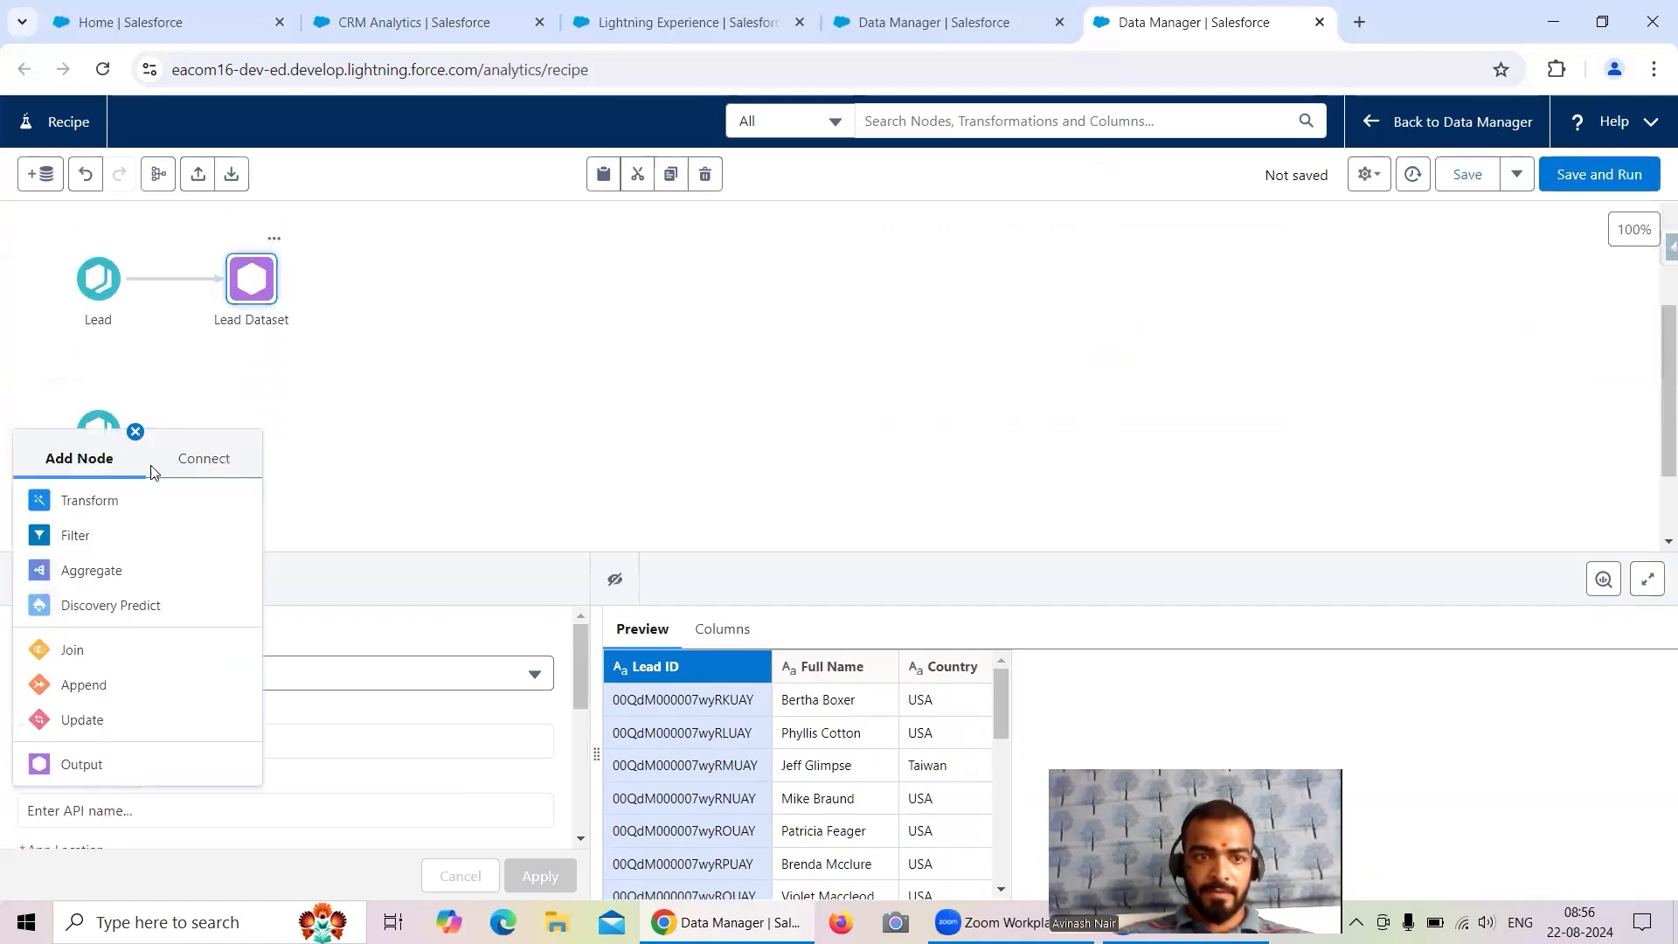
pyautogui.click(110, 765)
pyautogui.click(99, 382)
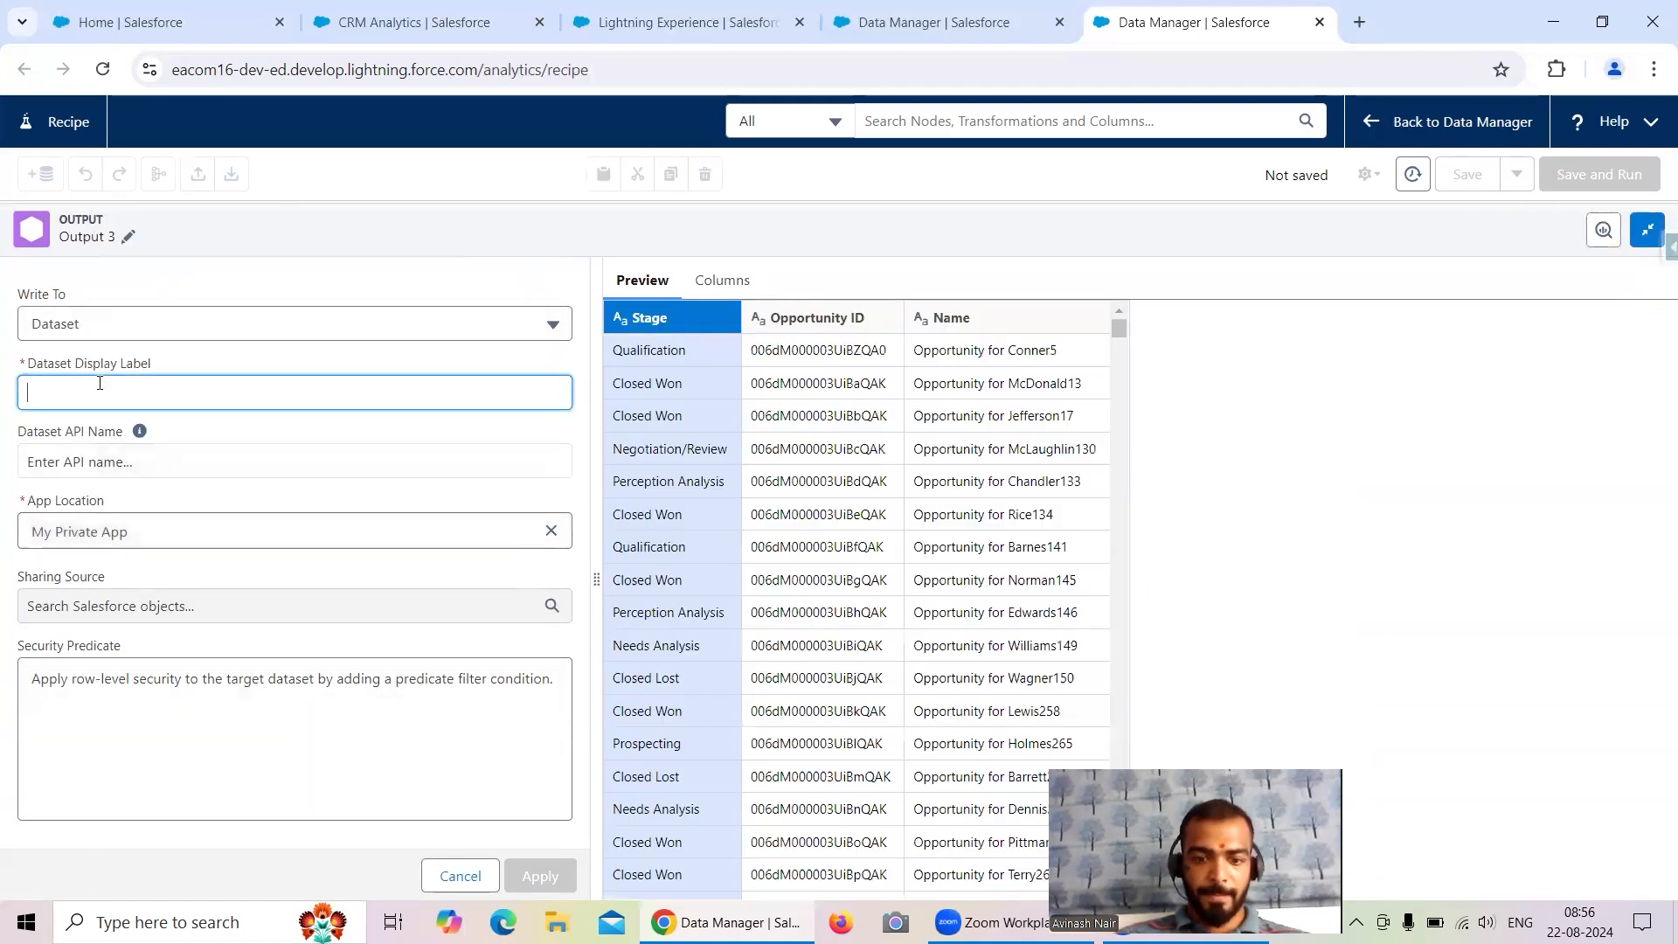
pyautogui.write('Recipe Account Dataset')
pyautogui.click(128, 392)
pyautogui.press('BackSpace')
pyautogui.press('BackSpace')
pyautogui.press('BackSpace')
pyautogui.press('BackSpace')
pyautogui.press('BackSpace')
pyautogui.press('BackSpace')
pyautogui.press('BackSpace')
pyautogui.press('BackSpace')
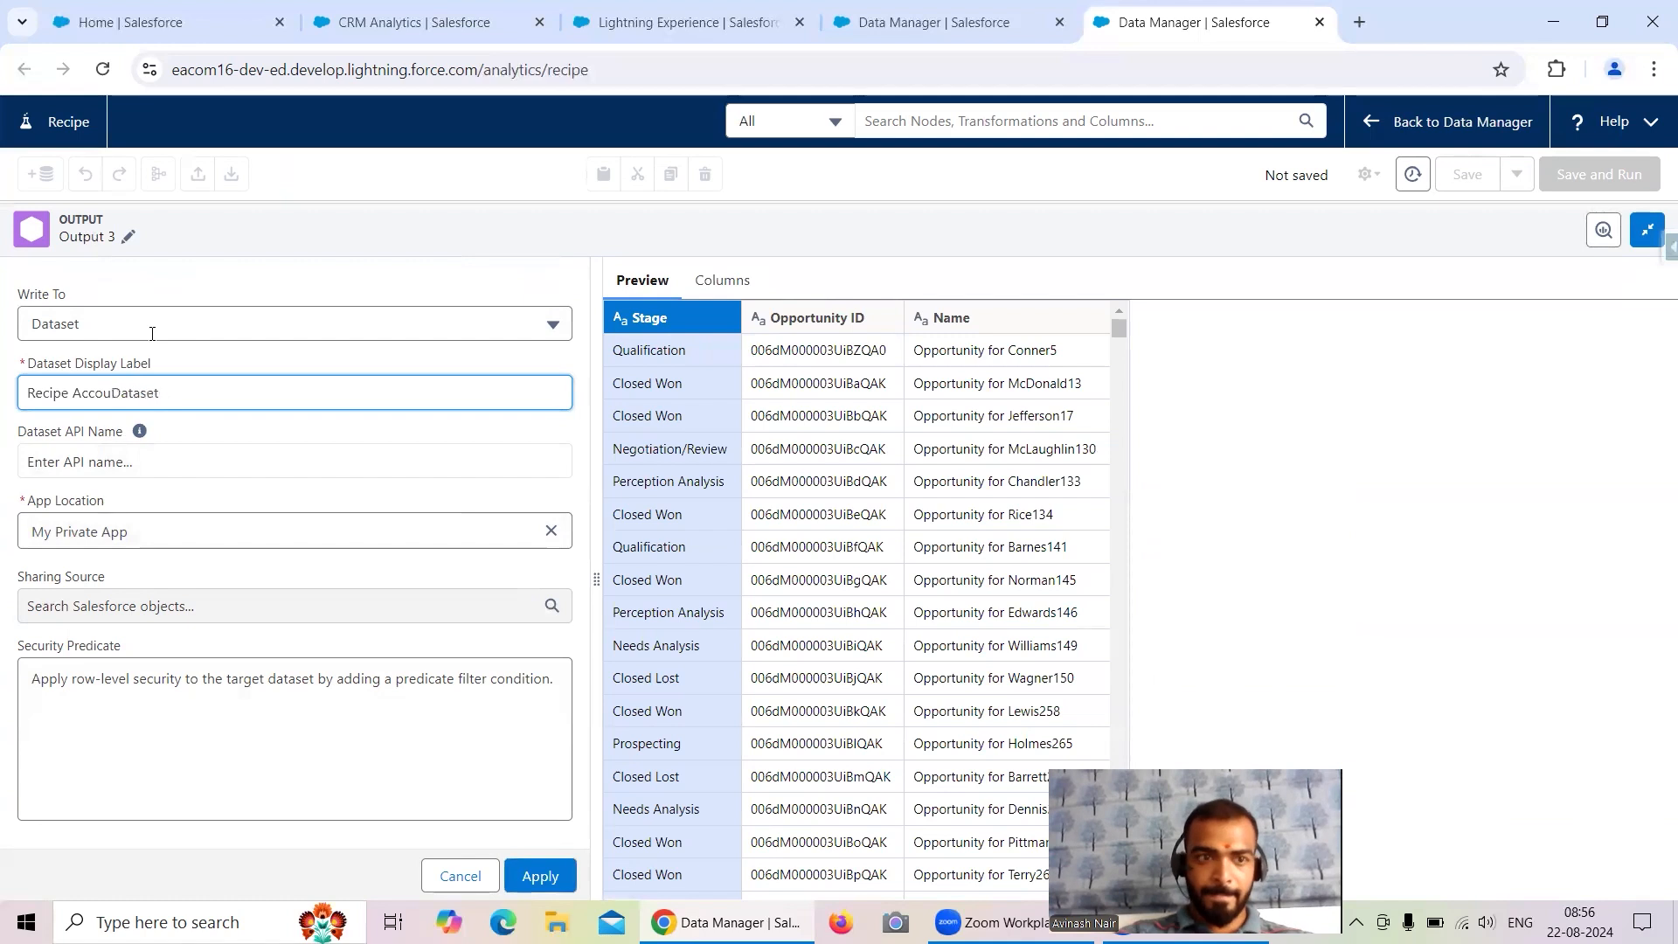
pyautogui.write('Opportun')
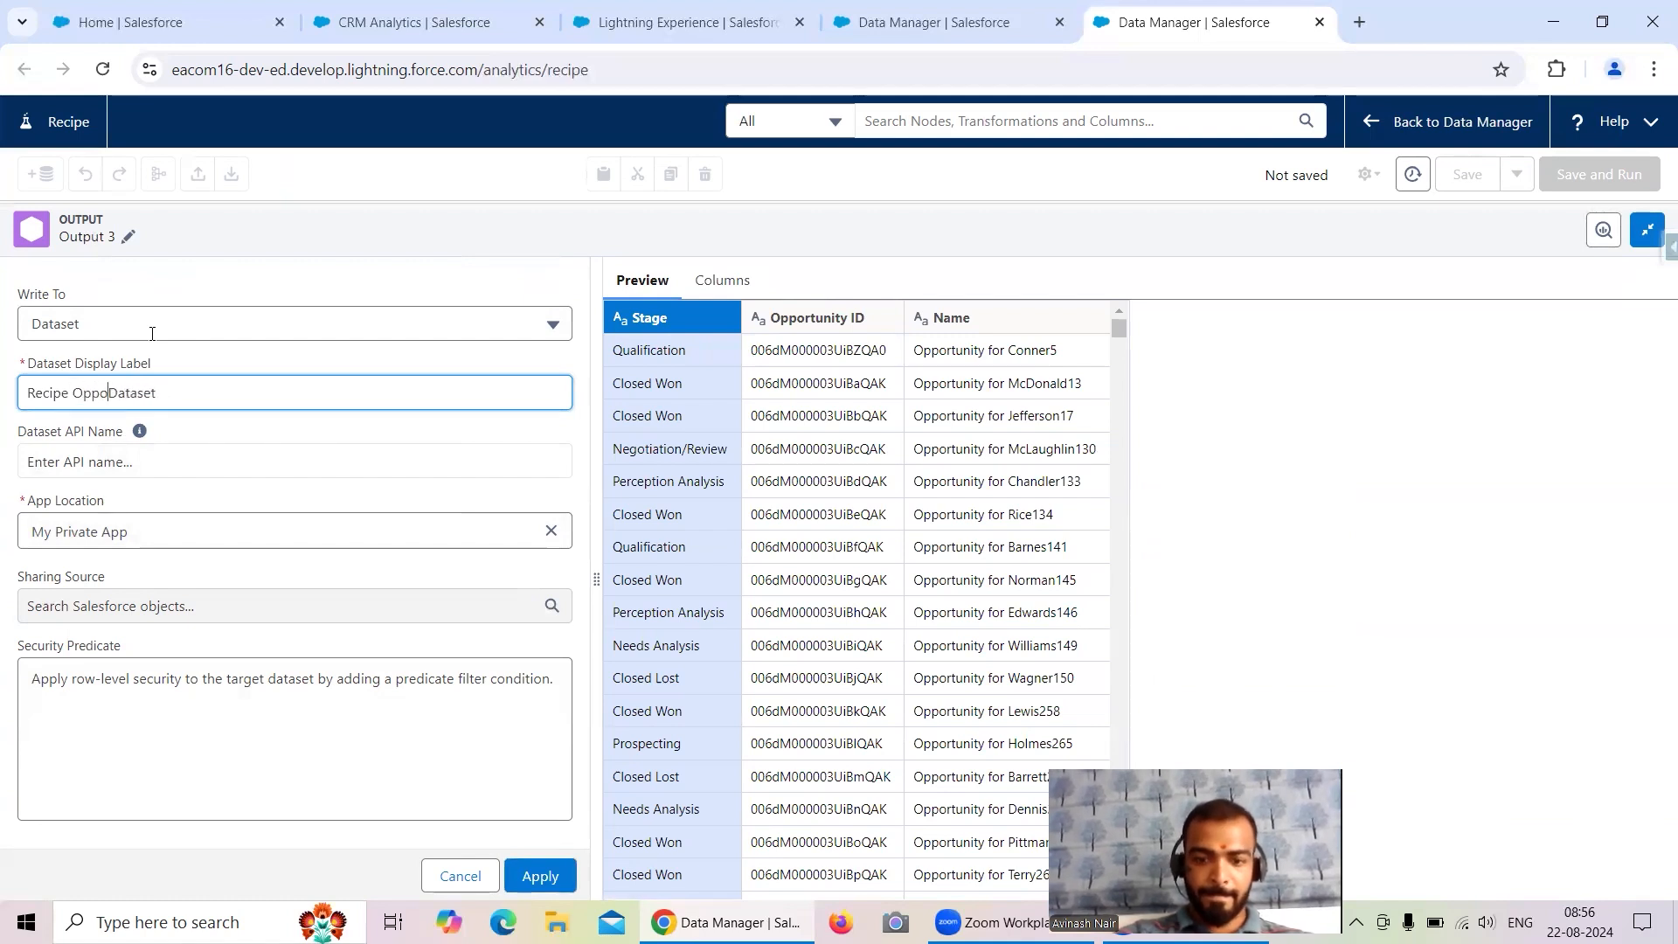
pyautogui.write('ity')
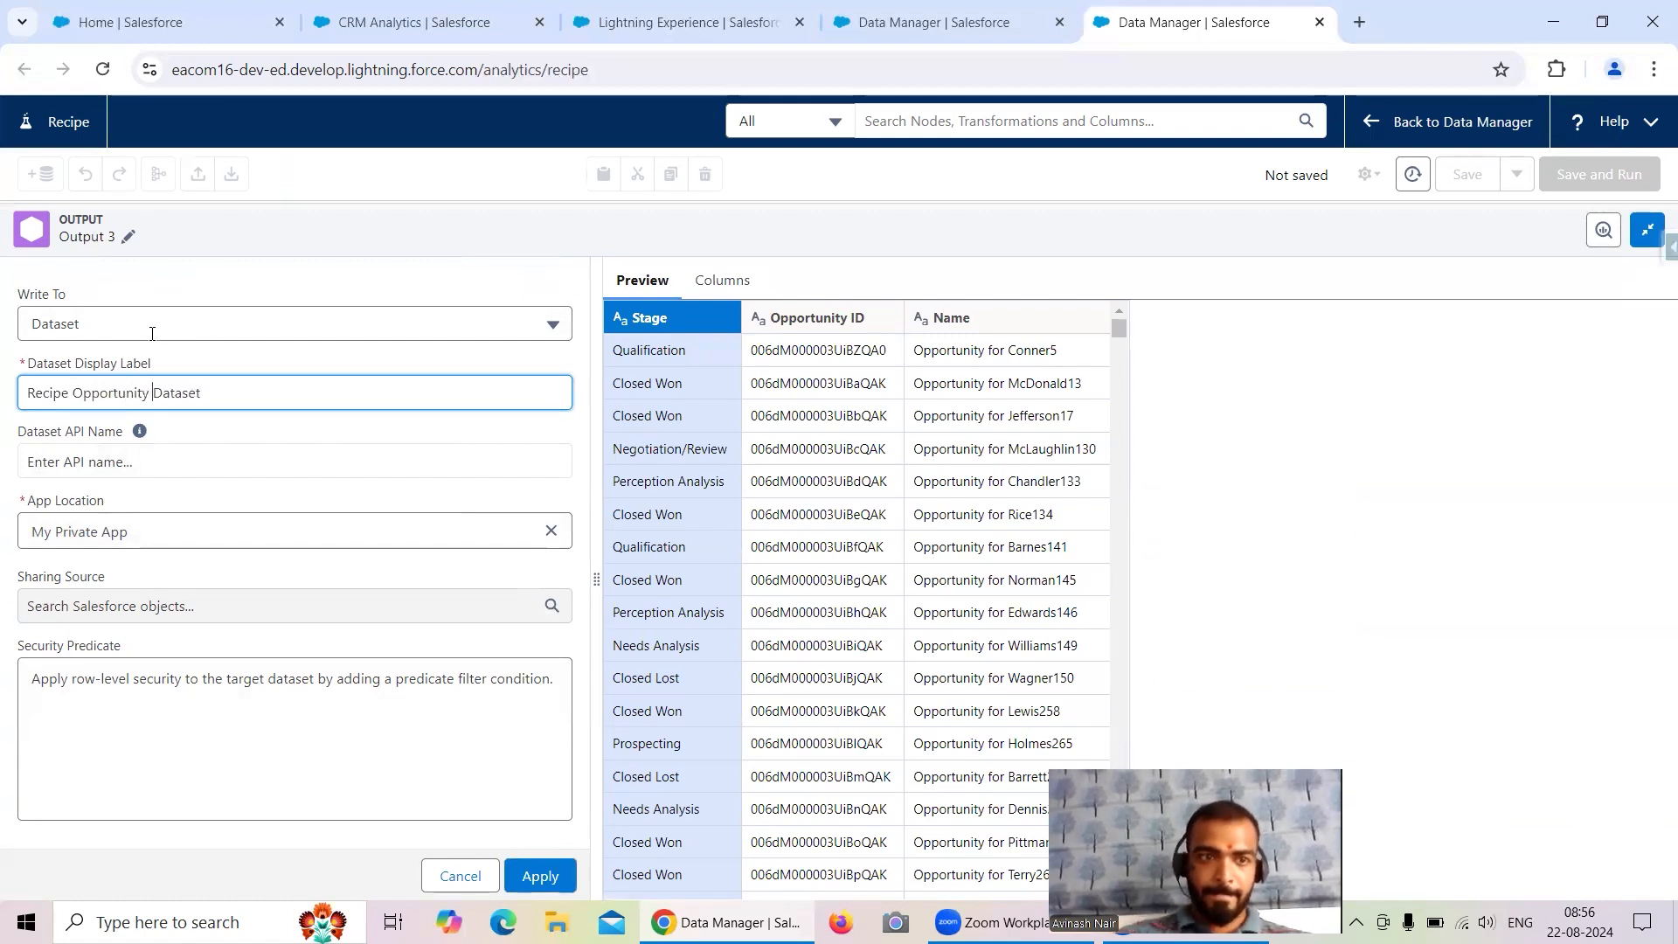
# - Rename the Opportunity output node as "Opportunity Dataset", set its app location to Recipe Dataset and apply
pyautogui.click(129, 238)
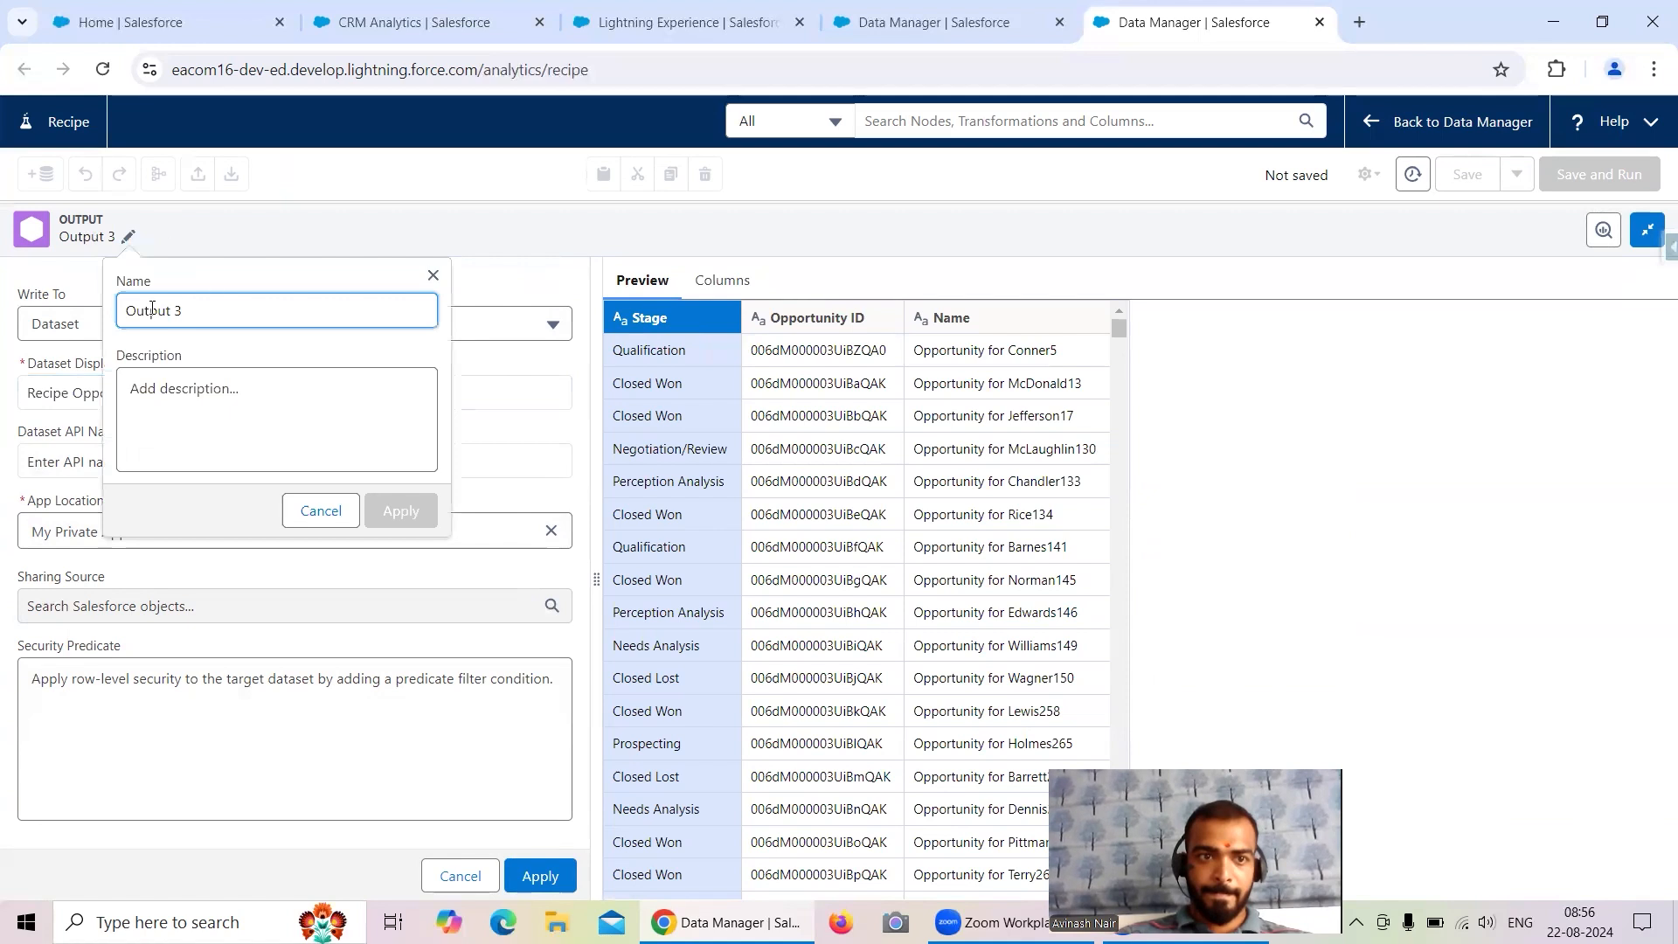
pyautogui.tripleClick(152, 310)
pyautogui.write('Opportunity Dat')
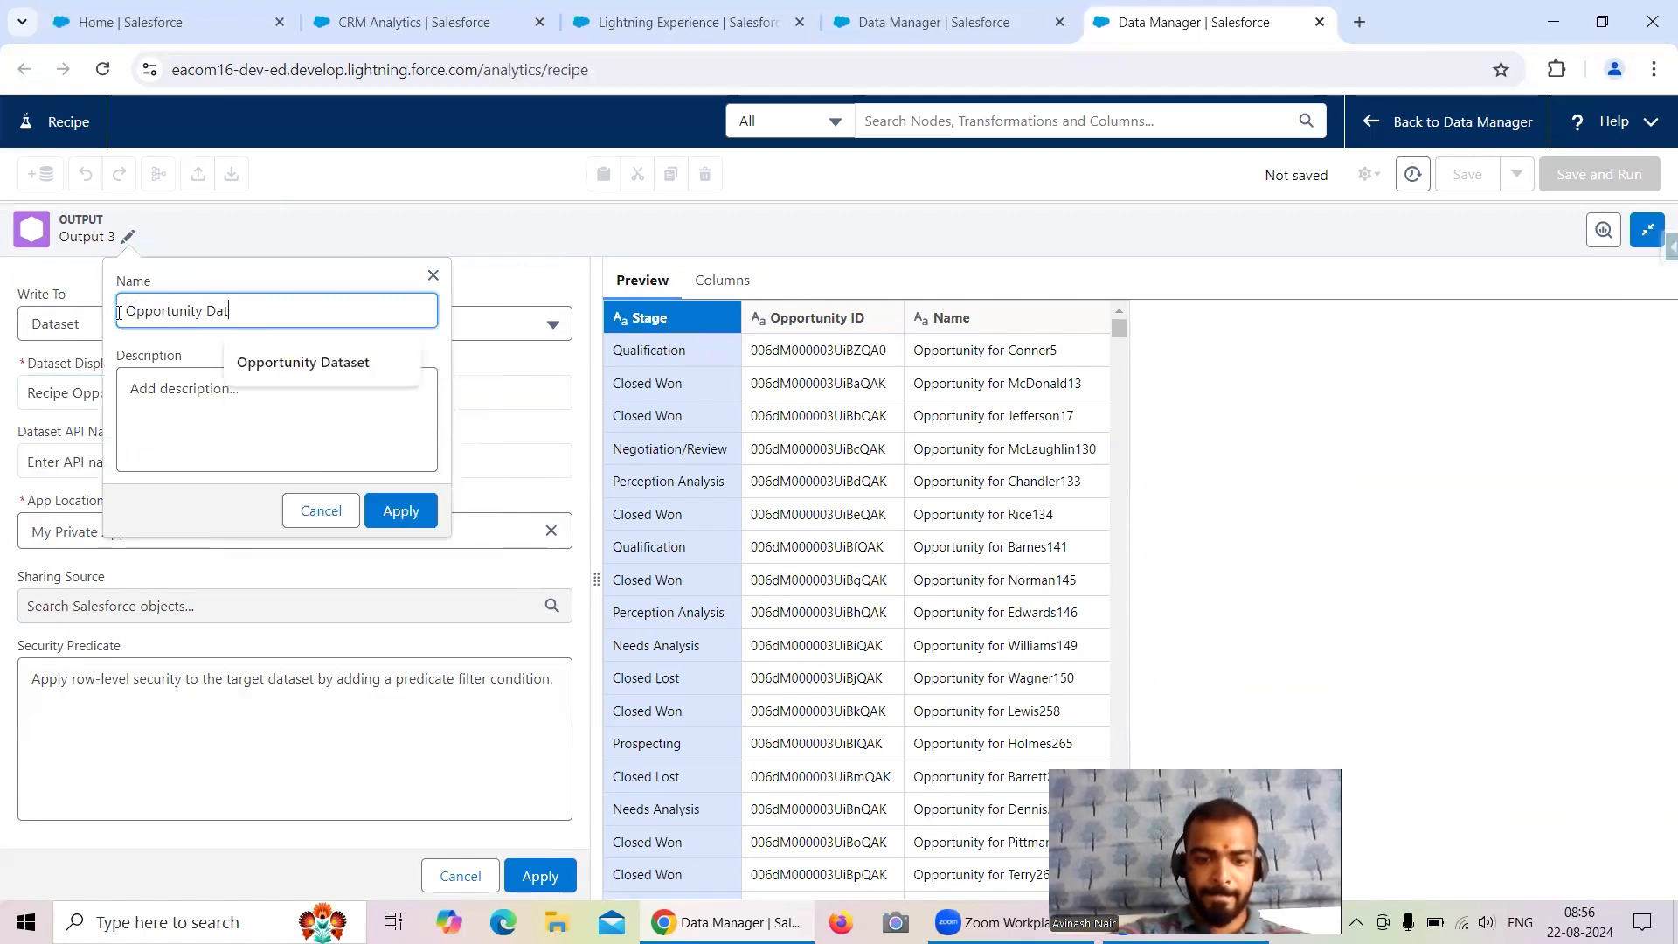
pyautogui.write('aset')
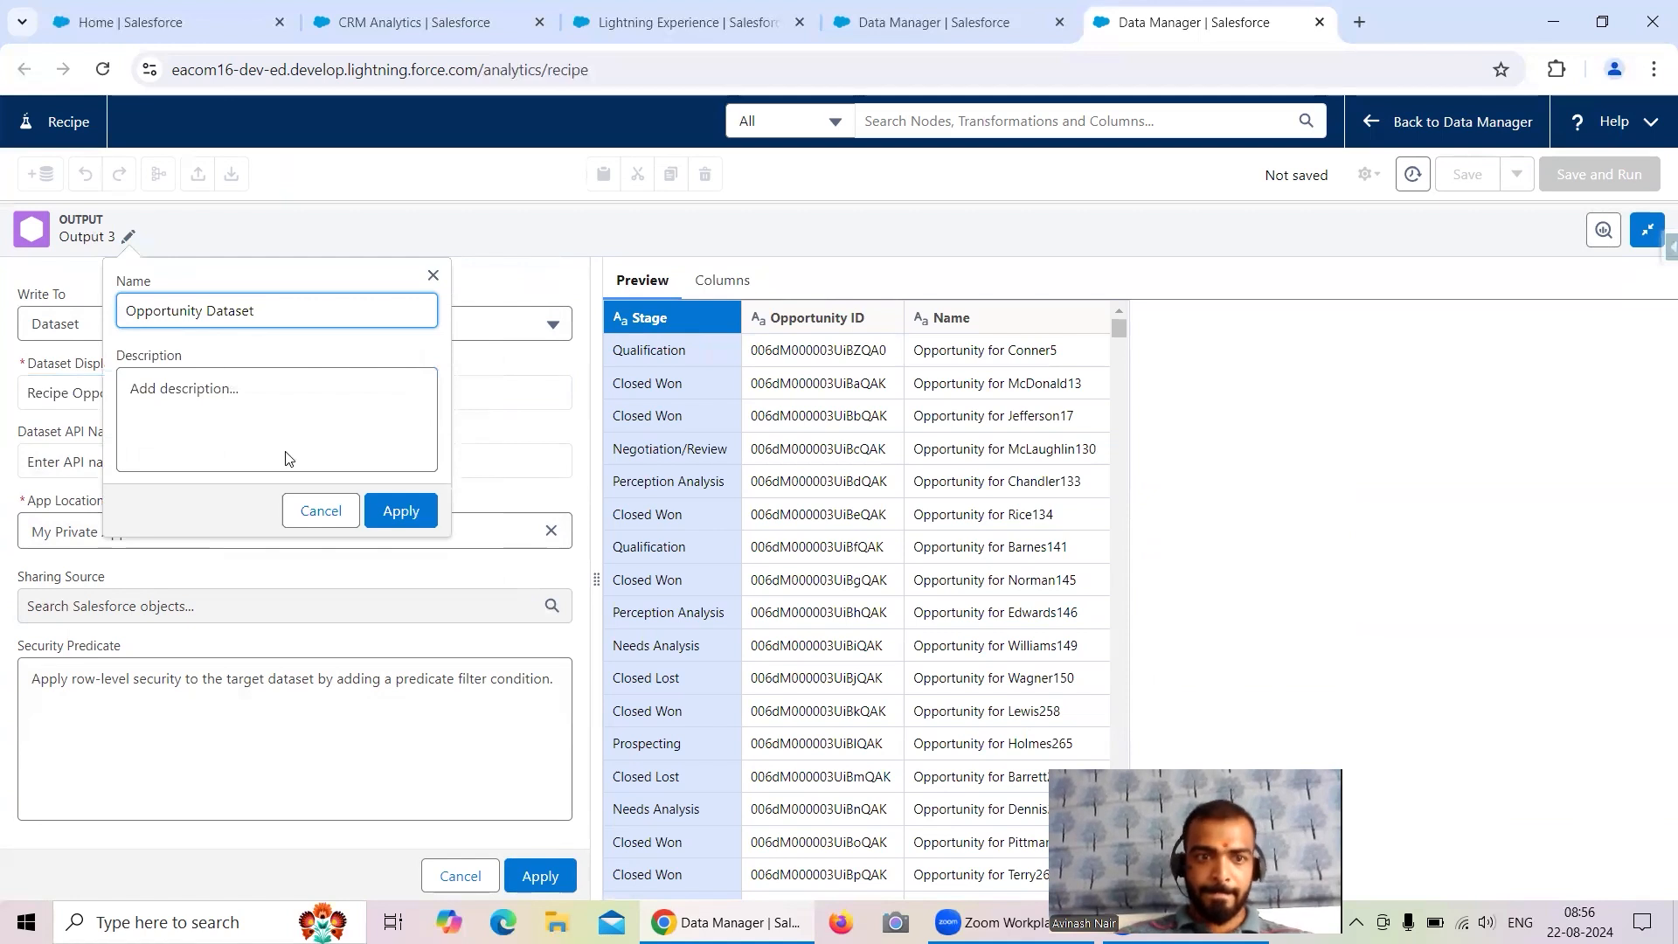
pyautogui.click(398, 514)
pyautogui.click(550, 531)
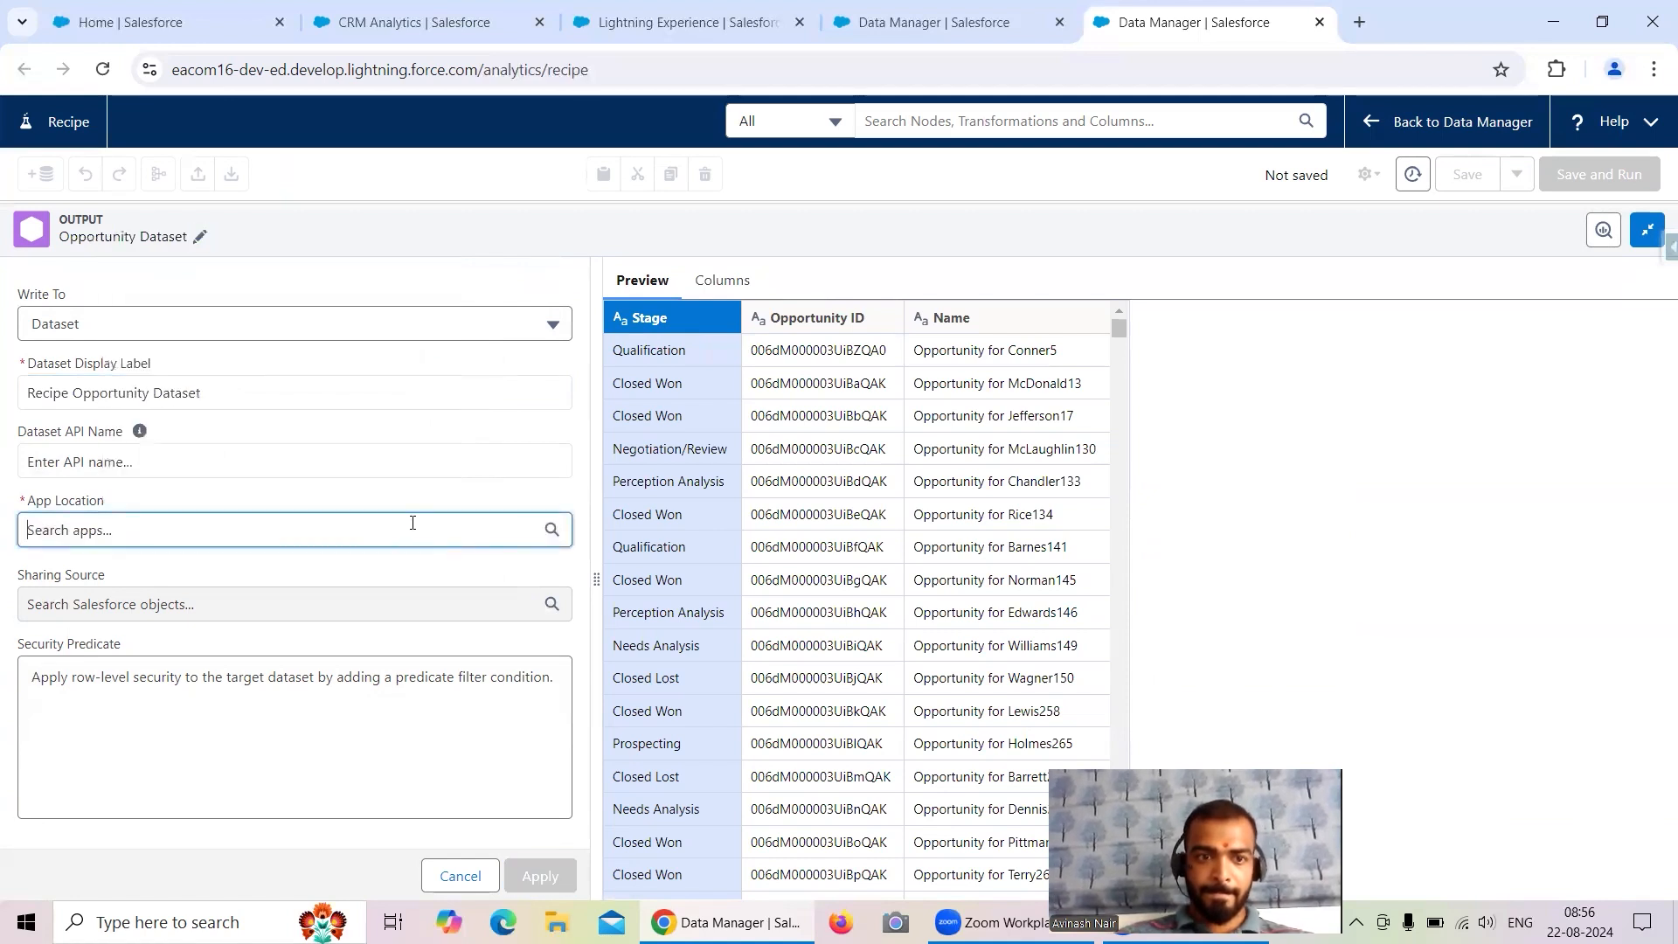
pyautogui.click(182, 610)
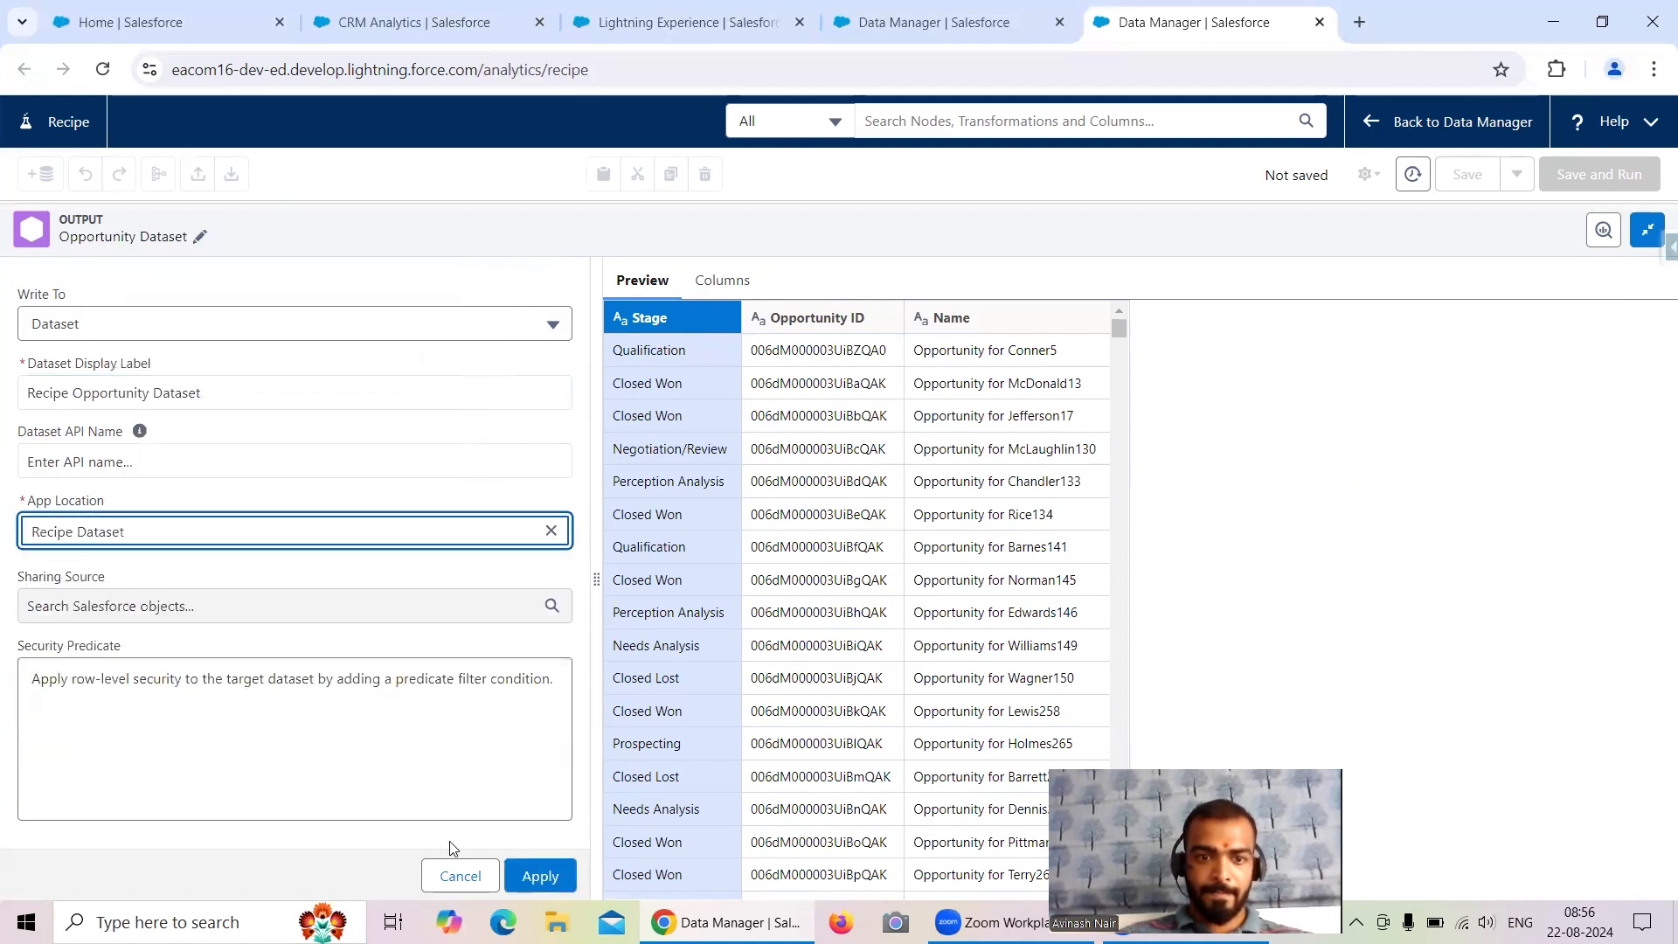
pyautogui.click(540, 875)
# - Add an output node to the Product2 input and rename it as "Product Dataset"
pyautogui.scroll(-2, 341, 463)
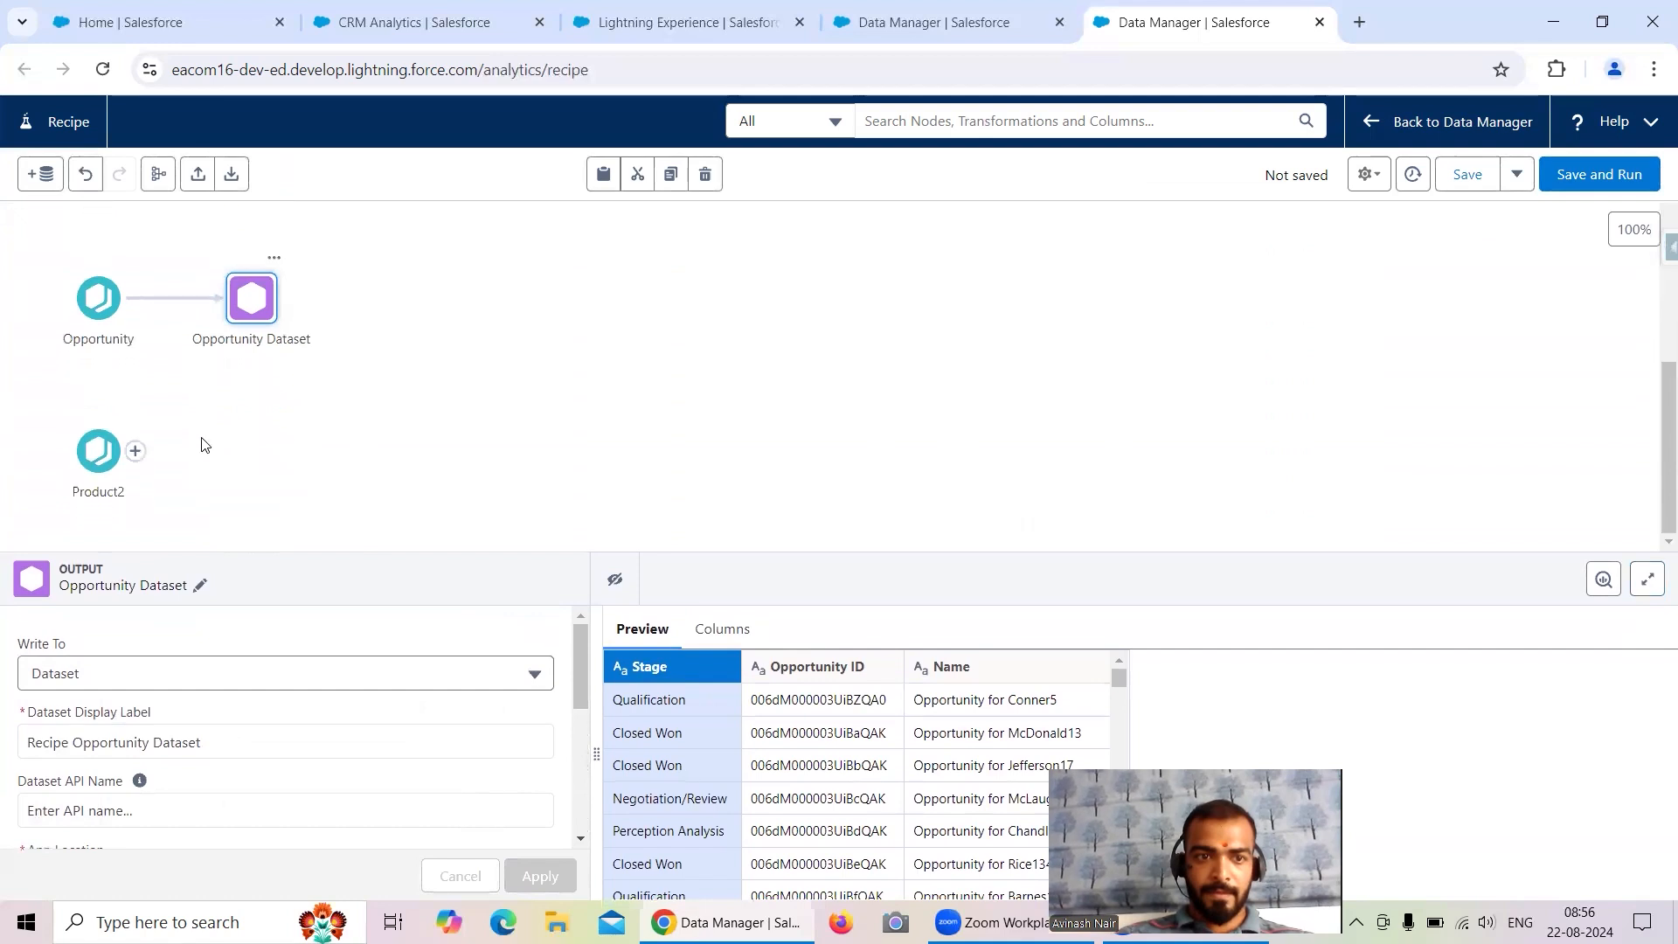
pyautogui.click(140, 459)
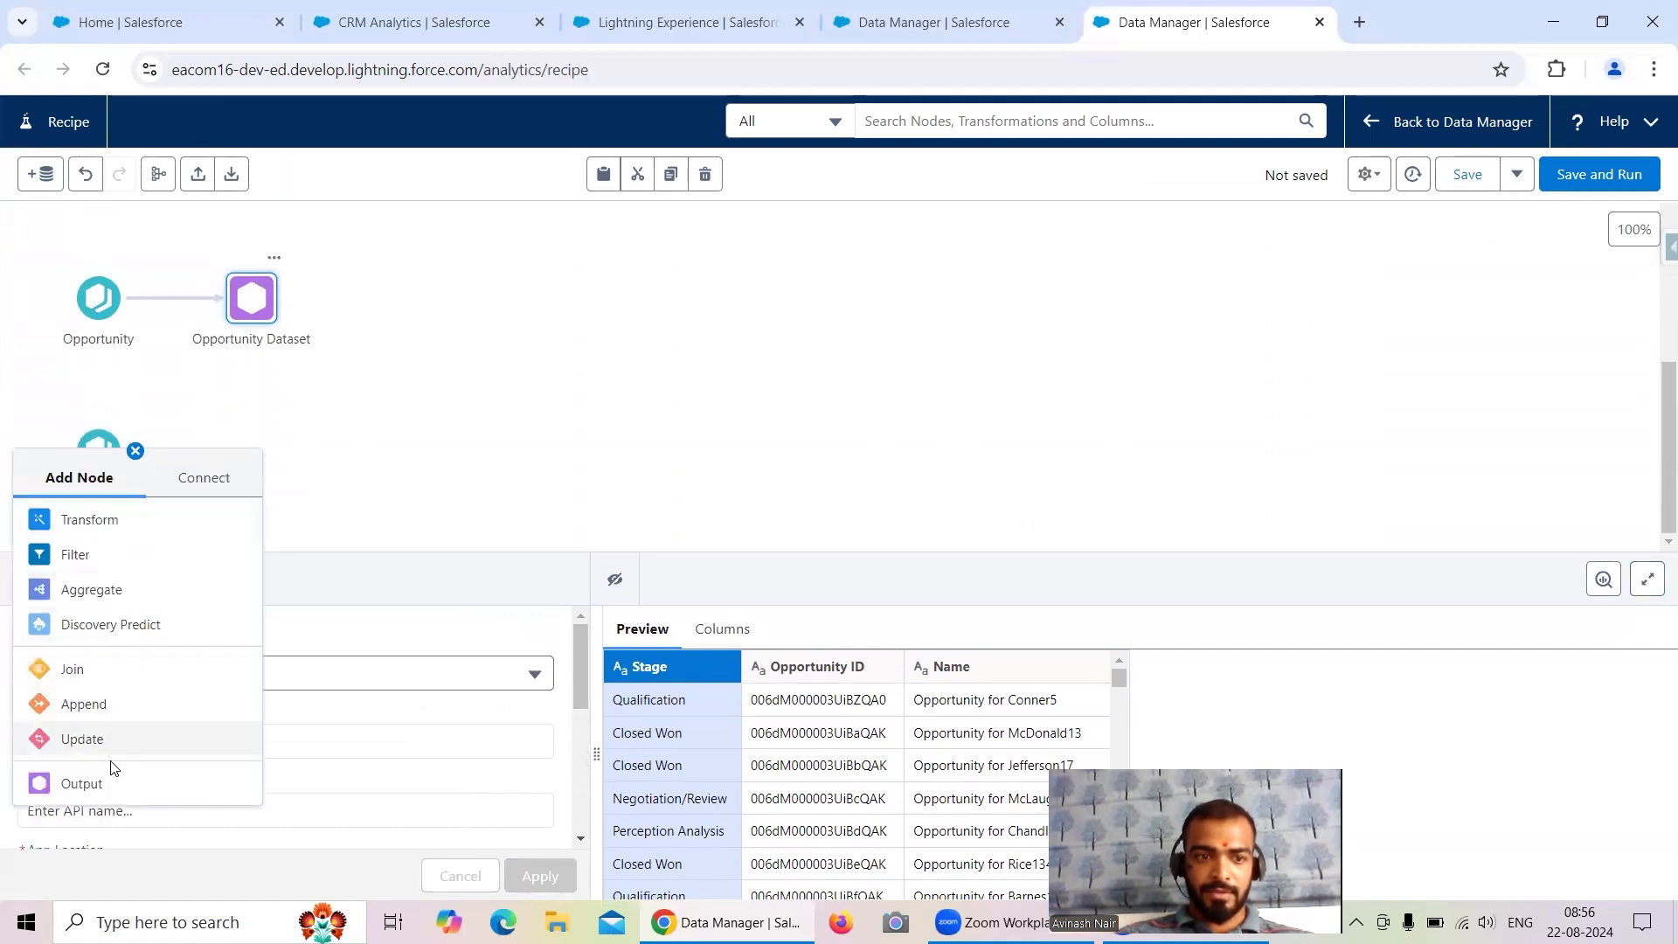
pyautogui.click(108, 783)
pyautogui.click(128, 236)
pyautogui.moveTo(112, 314); pyautogui.dragTo(102, 312)
pyautogui.write('Product Dat')
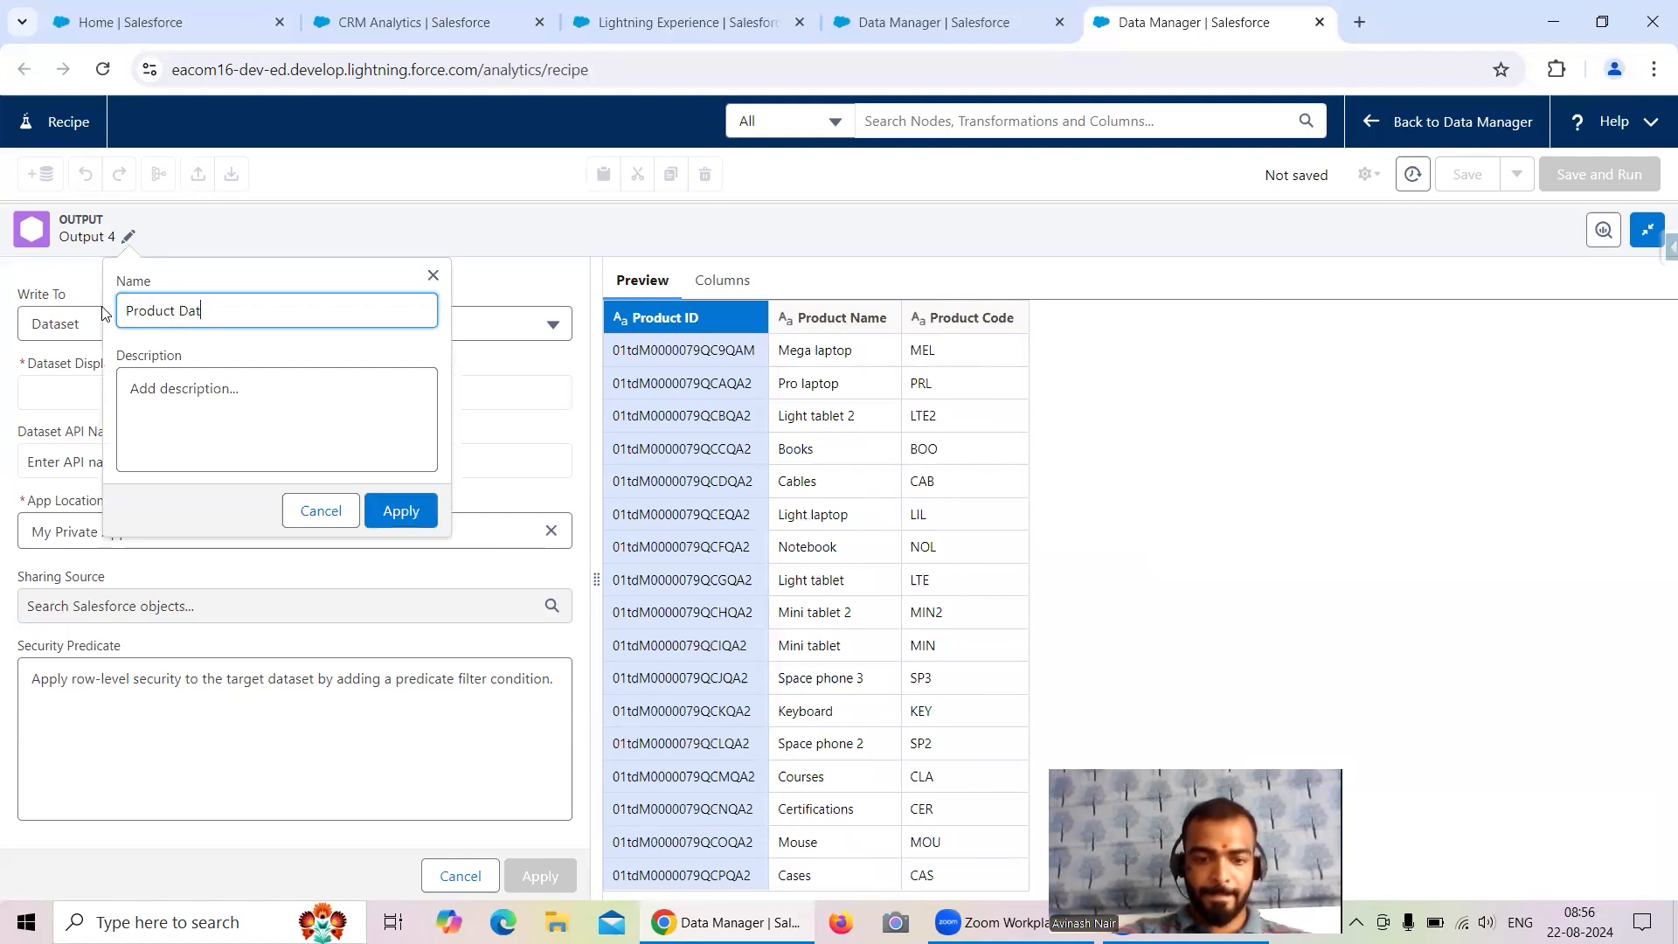
pyautogui.write('aset')
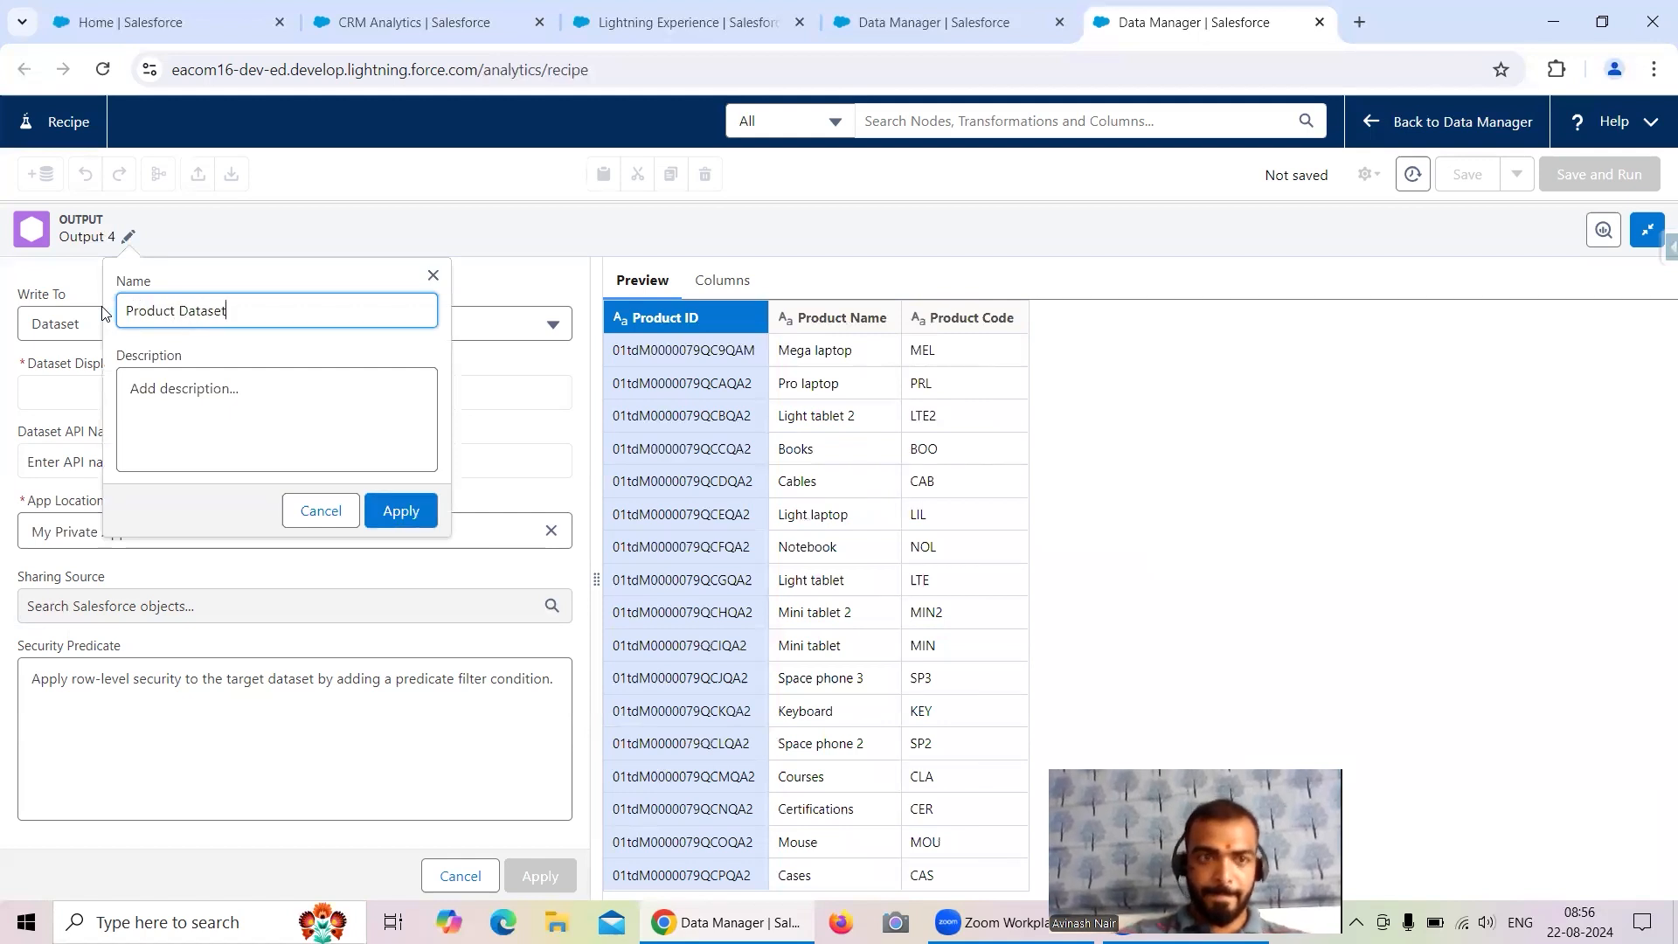
pyautogui.click(394, 514)
# - Give the Product2 output the dataset display label "Recipe Product Dataset", set its app location to Recipe Dataset and apply
pyautogui.click(127, 388)
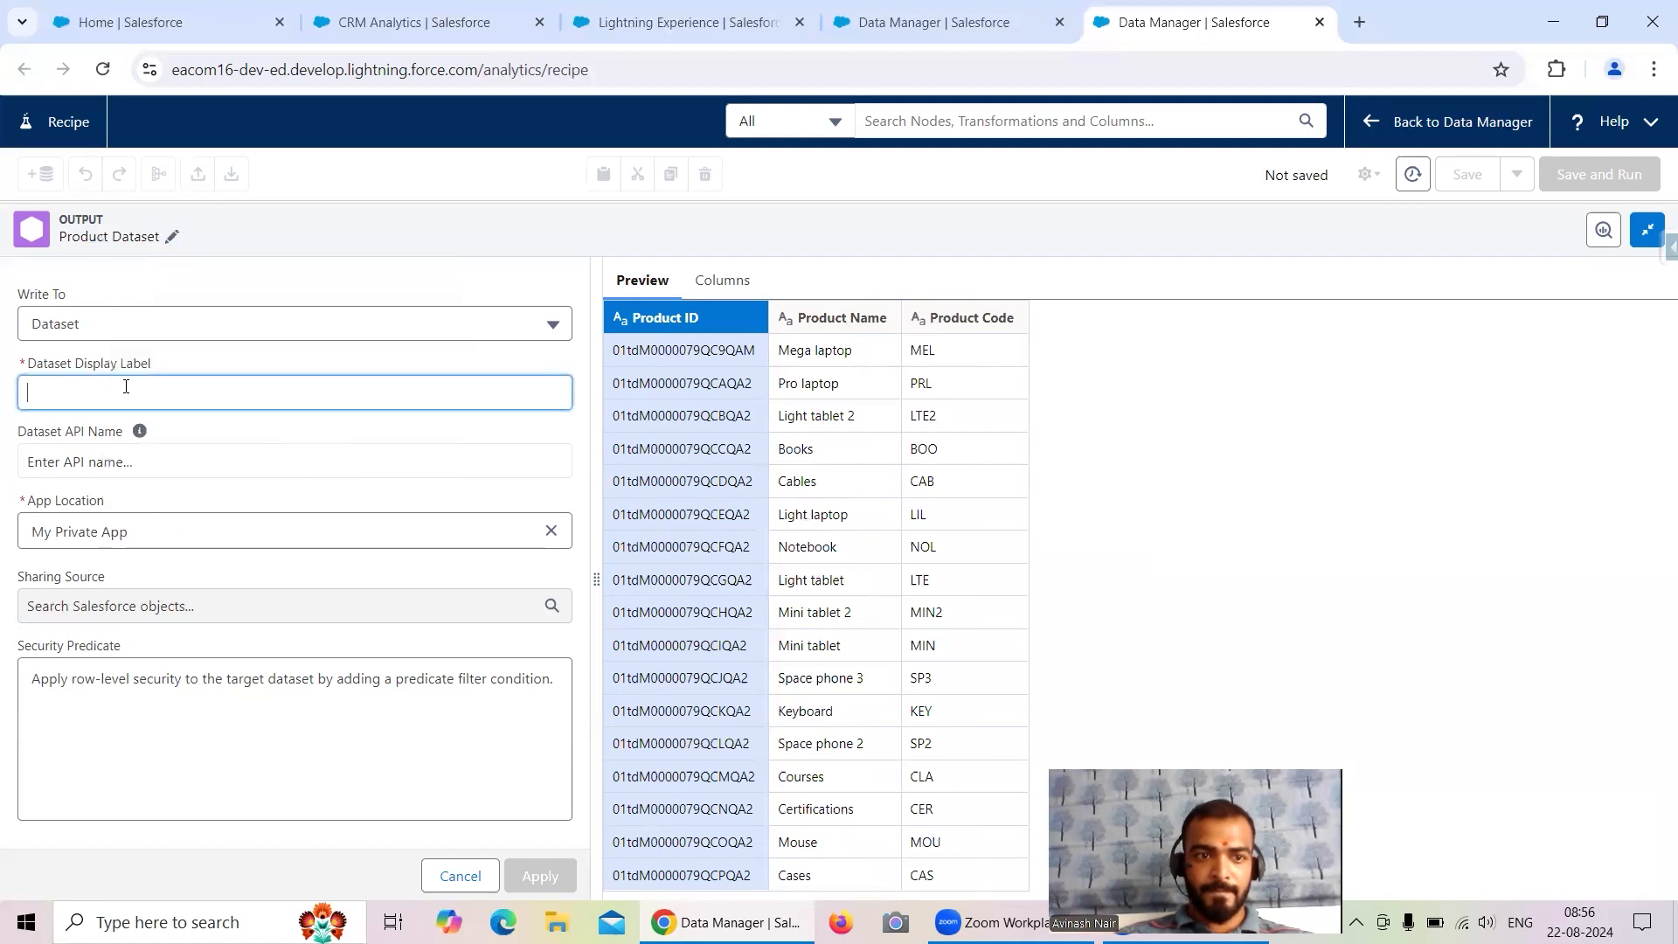
pyautogui.write('Recipe Accoun Dataset')
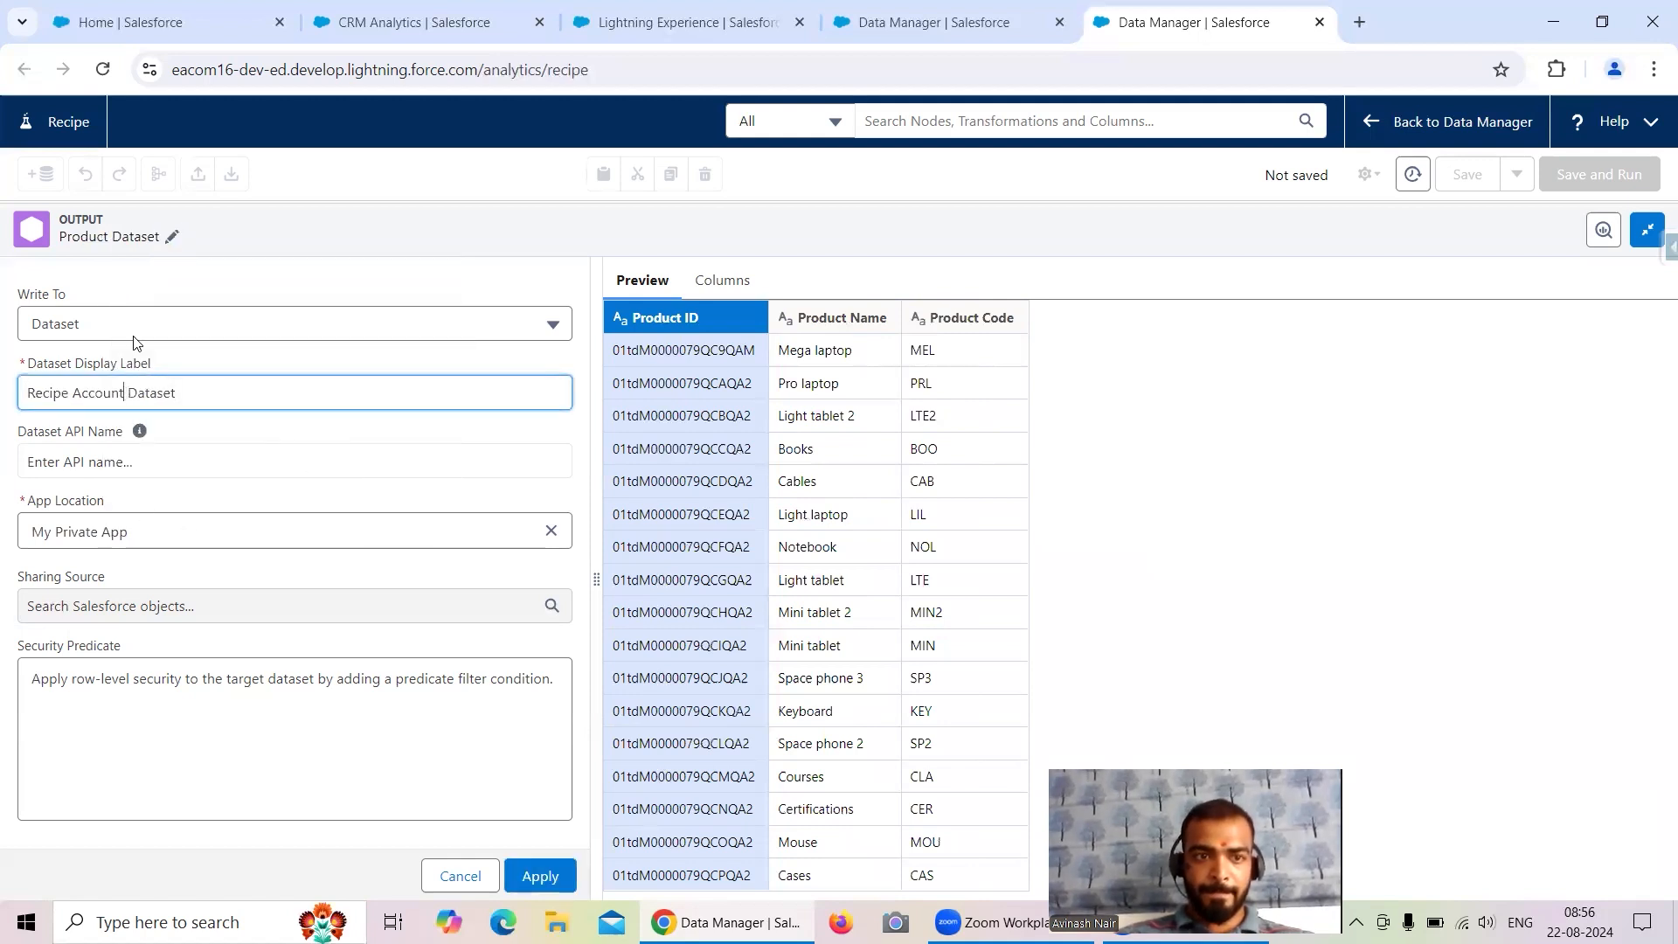
pyautogui.press('BackSpace')
pyautogui.press('BackSpace')
pyautogui.press('BackSpace')
pyautogui.press('BackSpace')
pyautogui.press('BackSpace')
pyautogui.press('BackSpace')
pyautogui.write('Product')
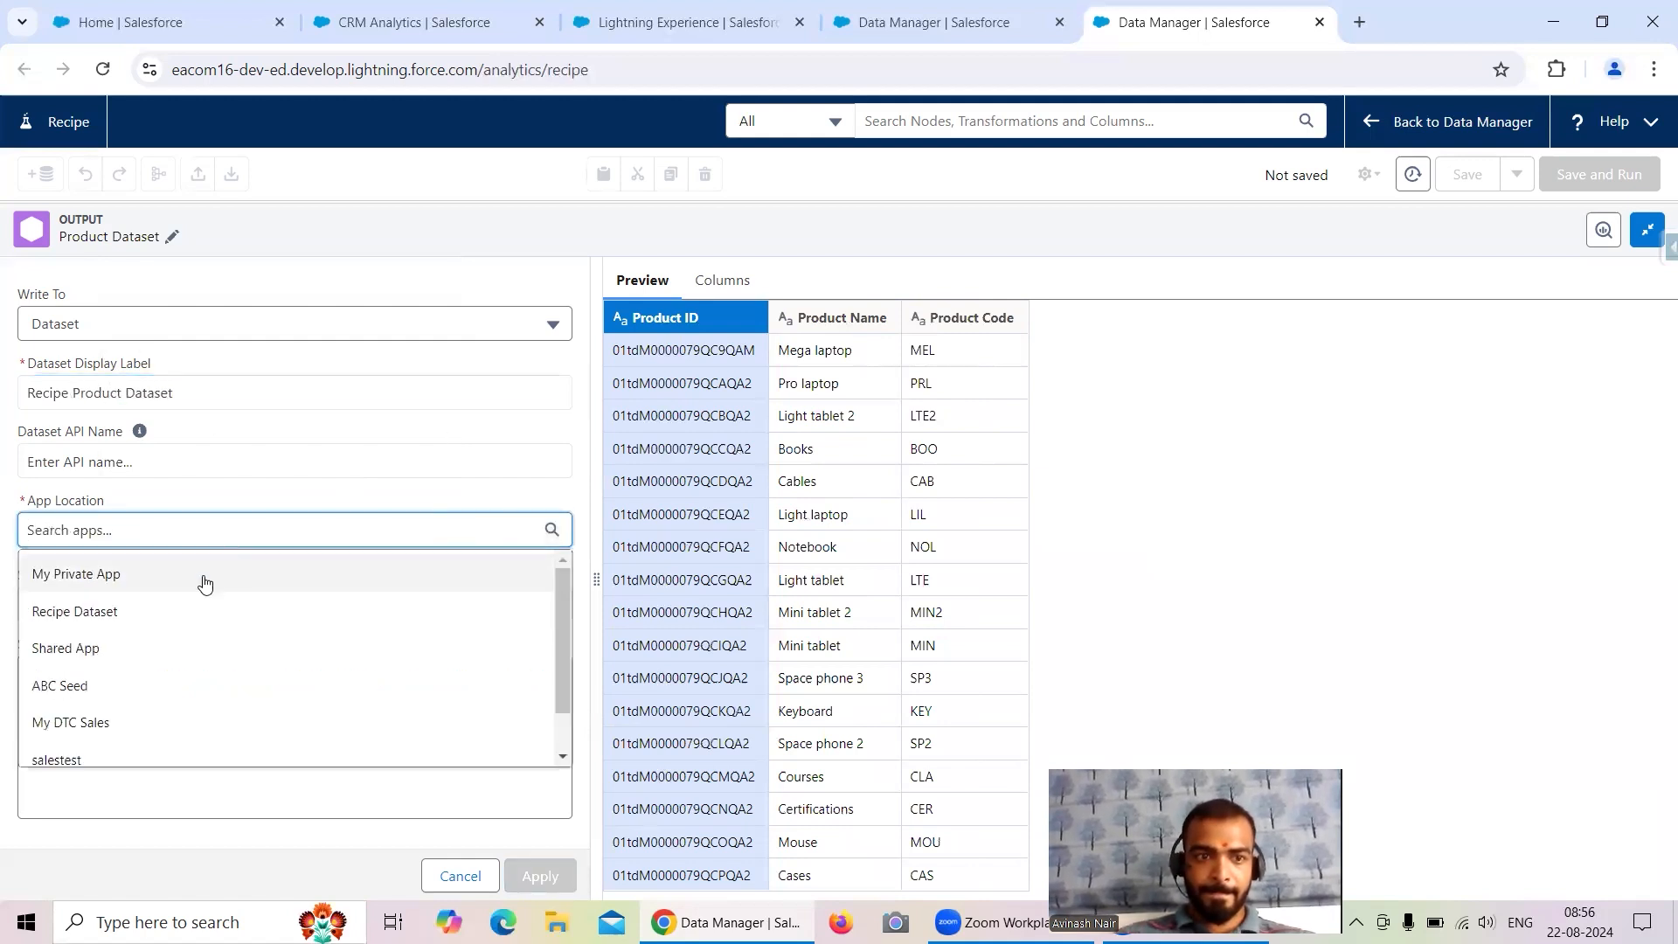
pyautogui.click(149, 606)
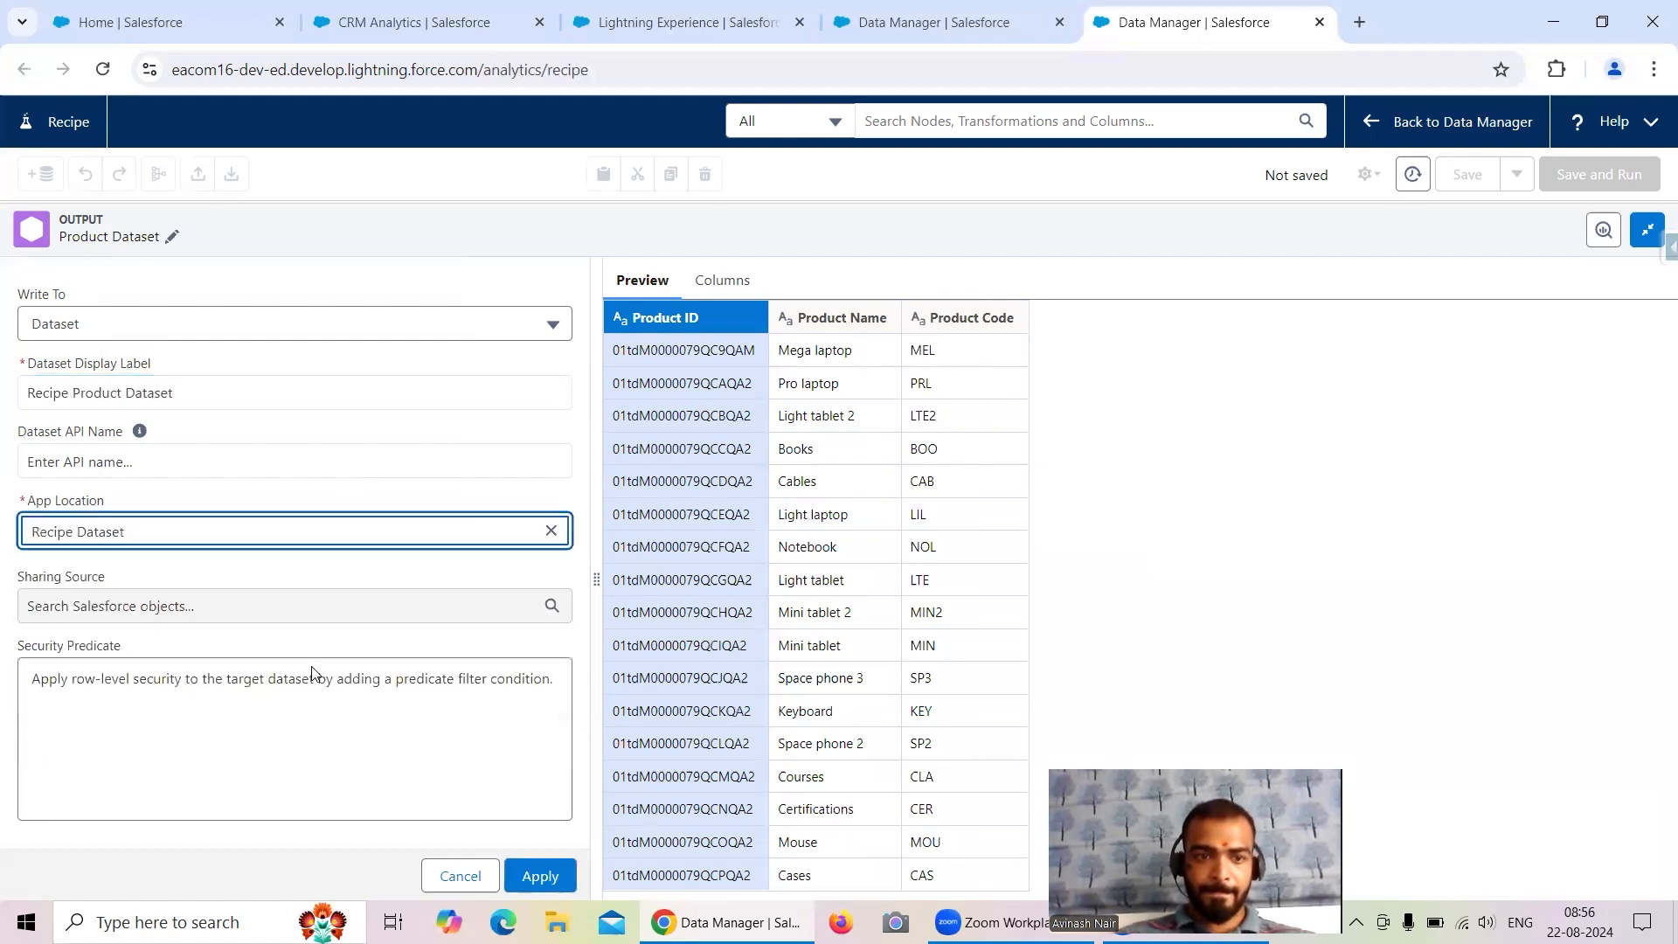
pyautogui.click(541, 875)
# - Save and run the recipe under the name "Free Session 1"
pyautogui.scroll(4, 773, 431)
pyautogui.scroll(2, 780, 427)
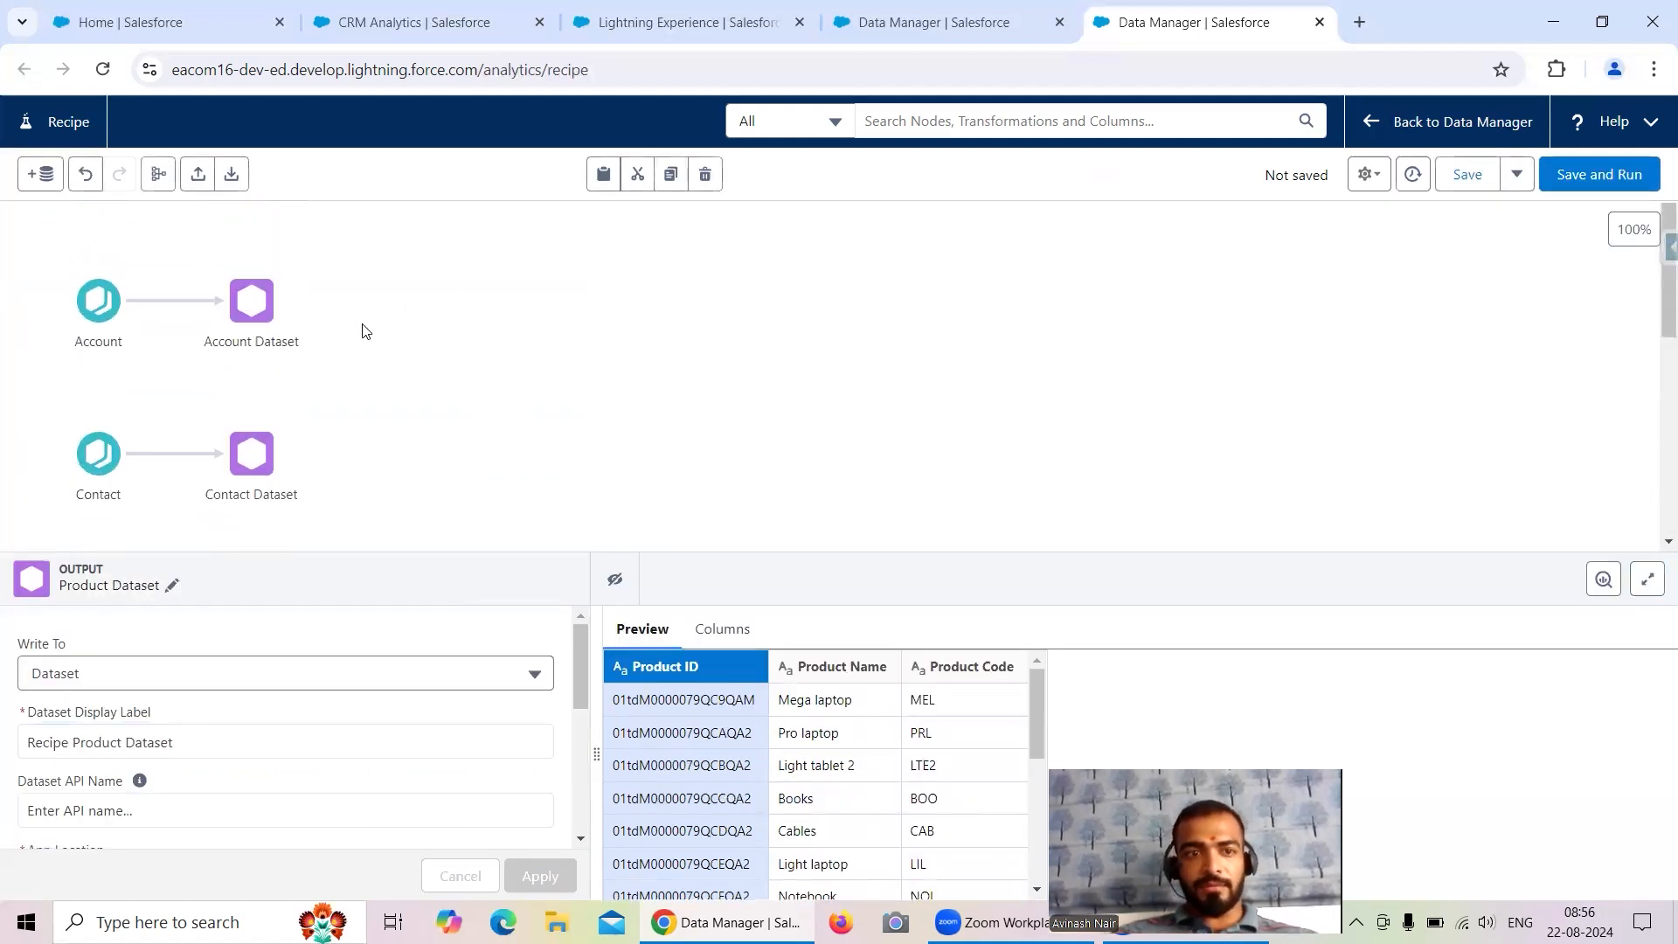
pyautogui.click(1577, 179)
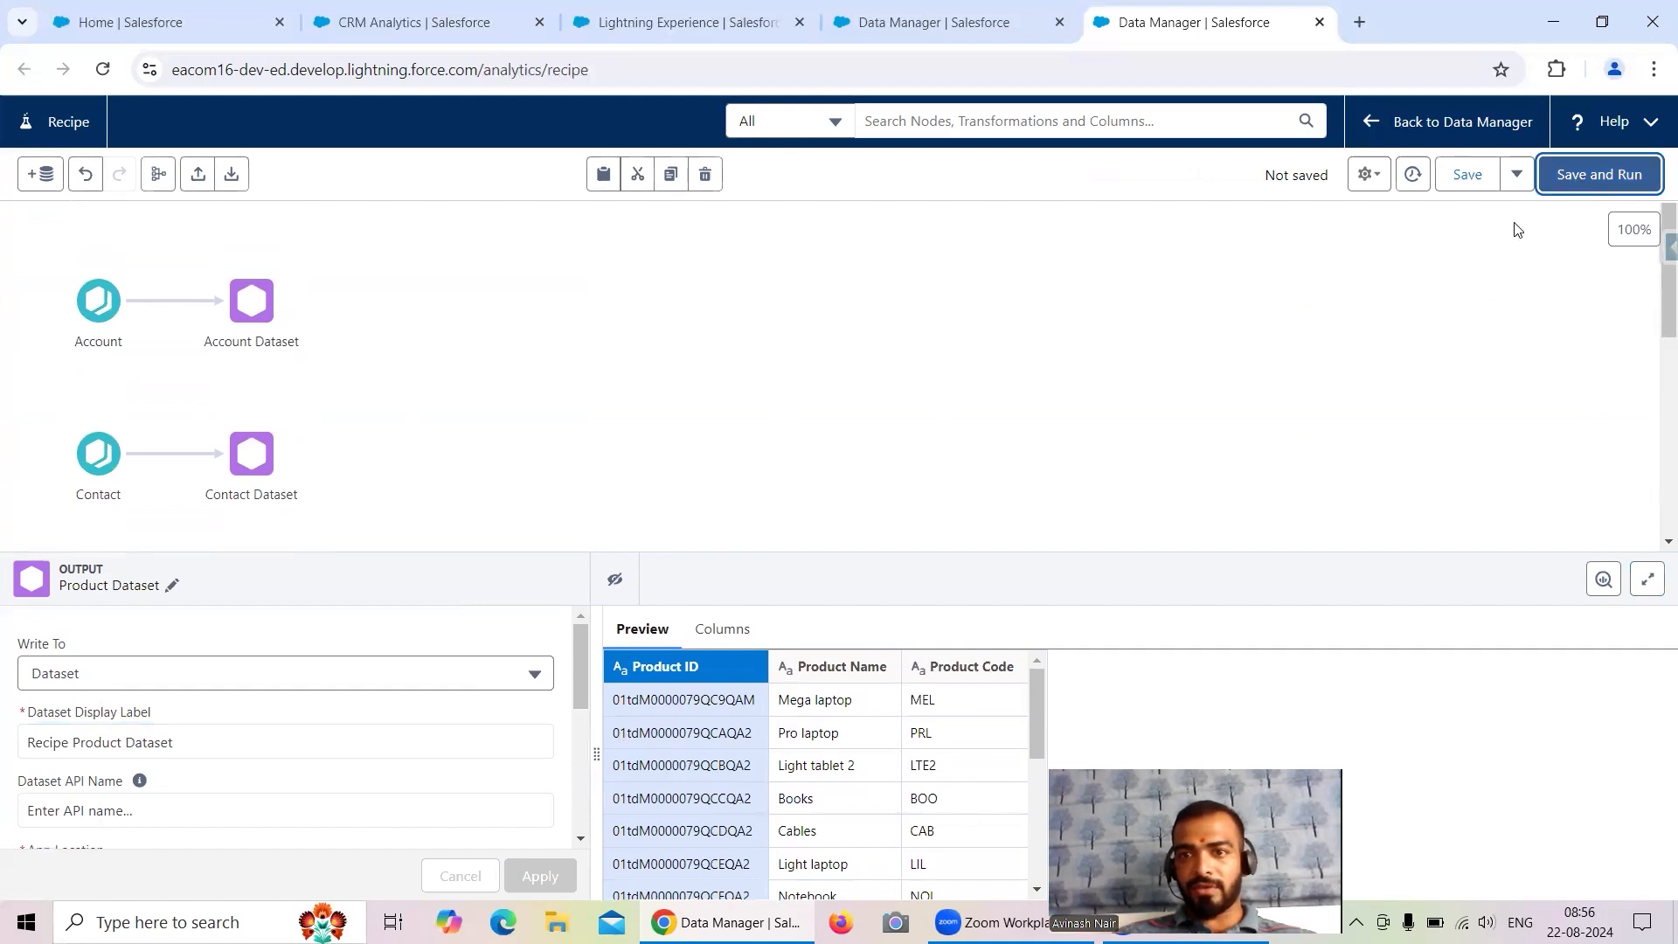
pyautogui.click(601, 446)
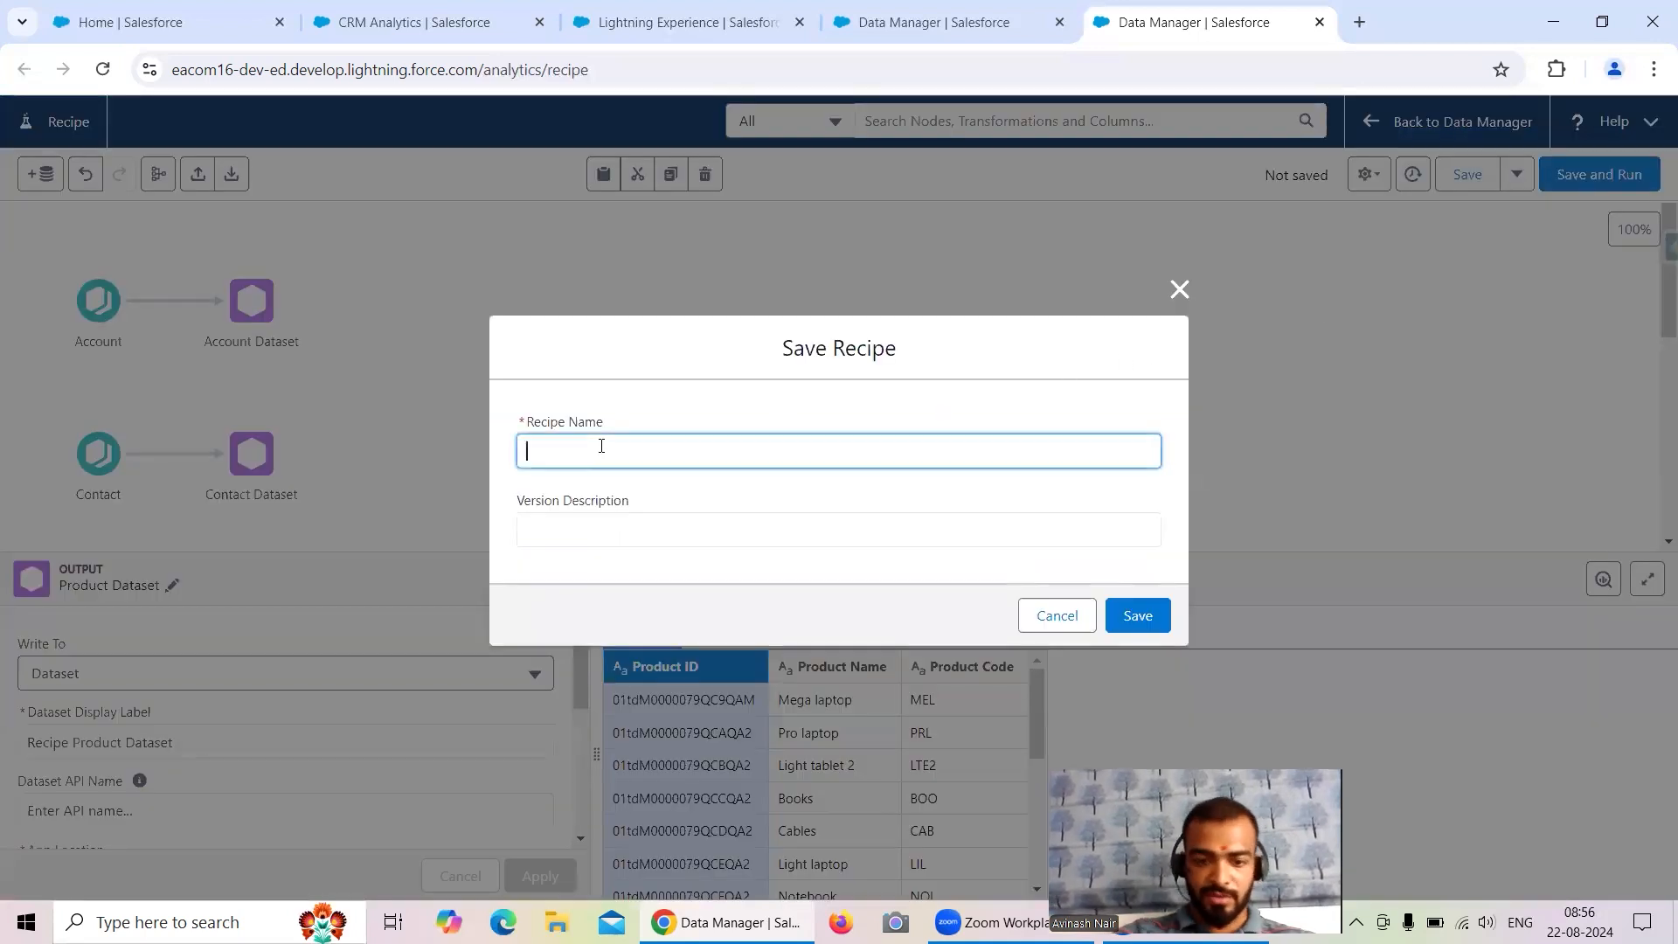
pyautogui.write('Free Se')
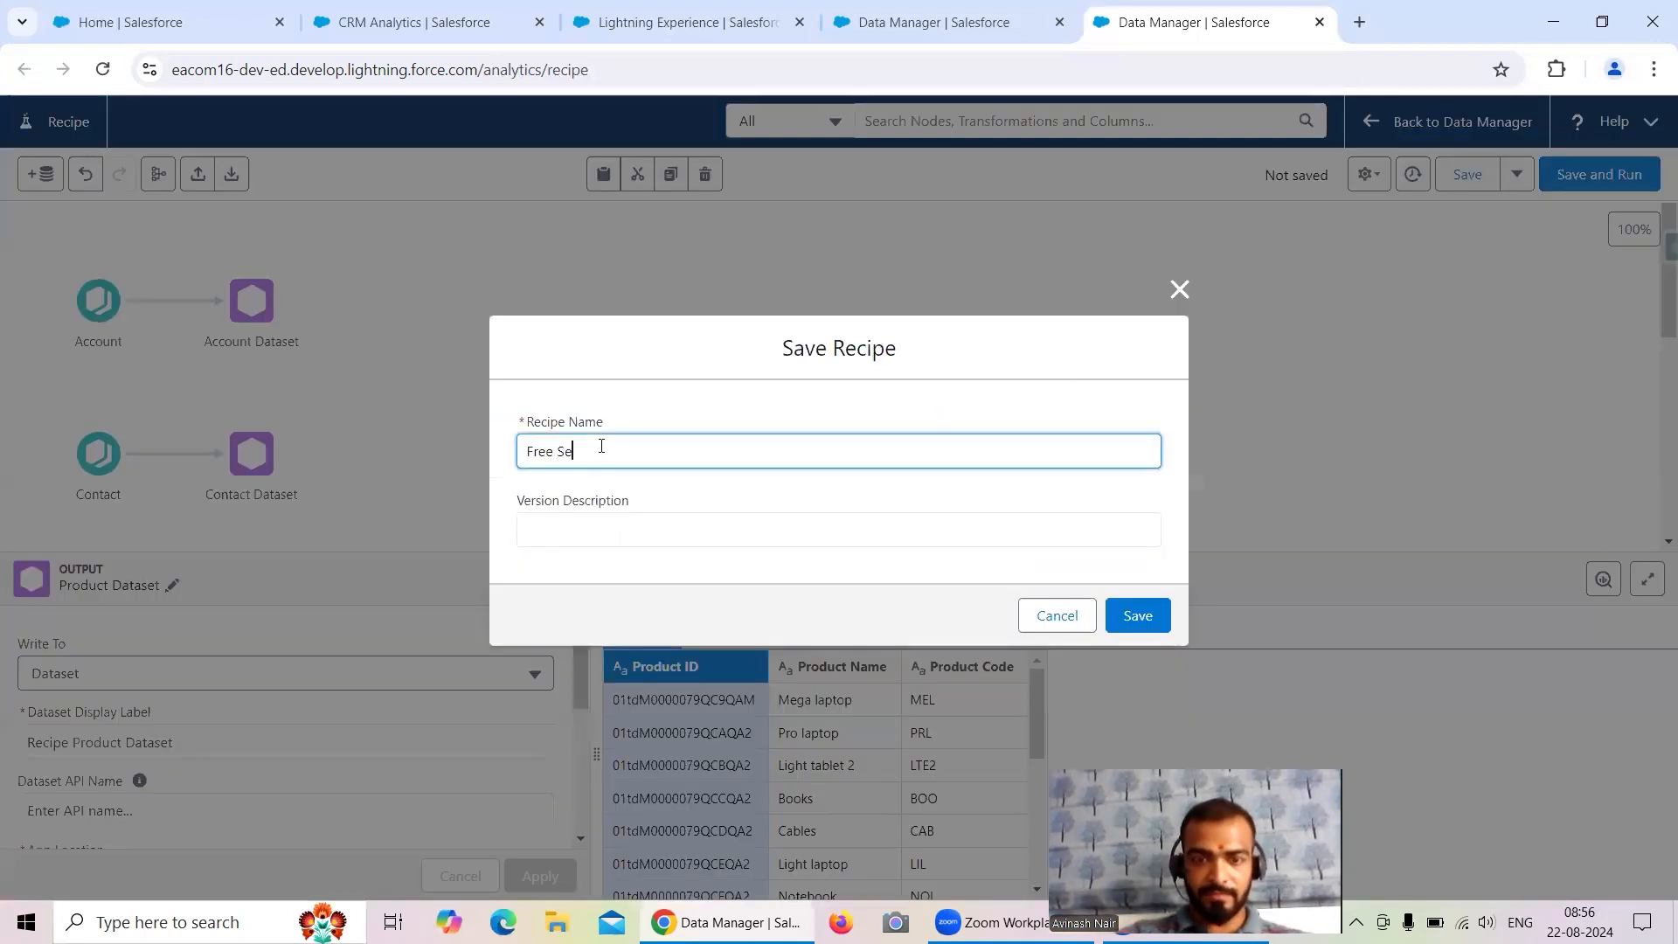
pyautogui.write('ssion 1')
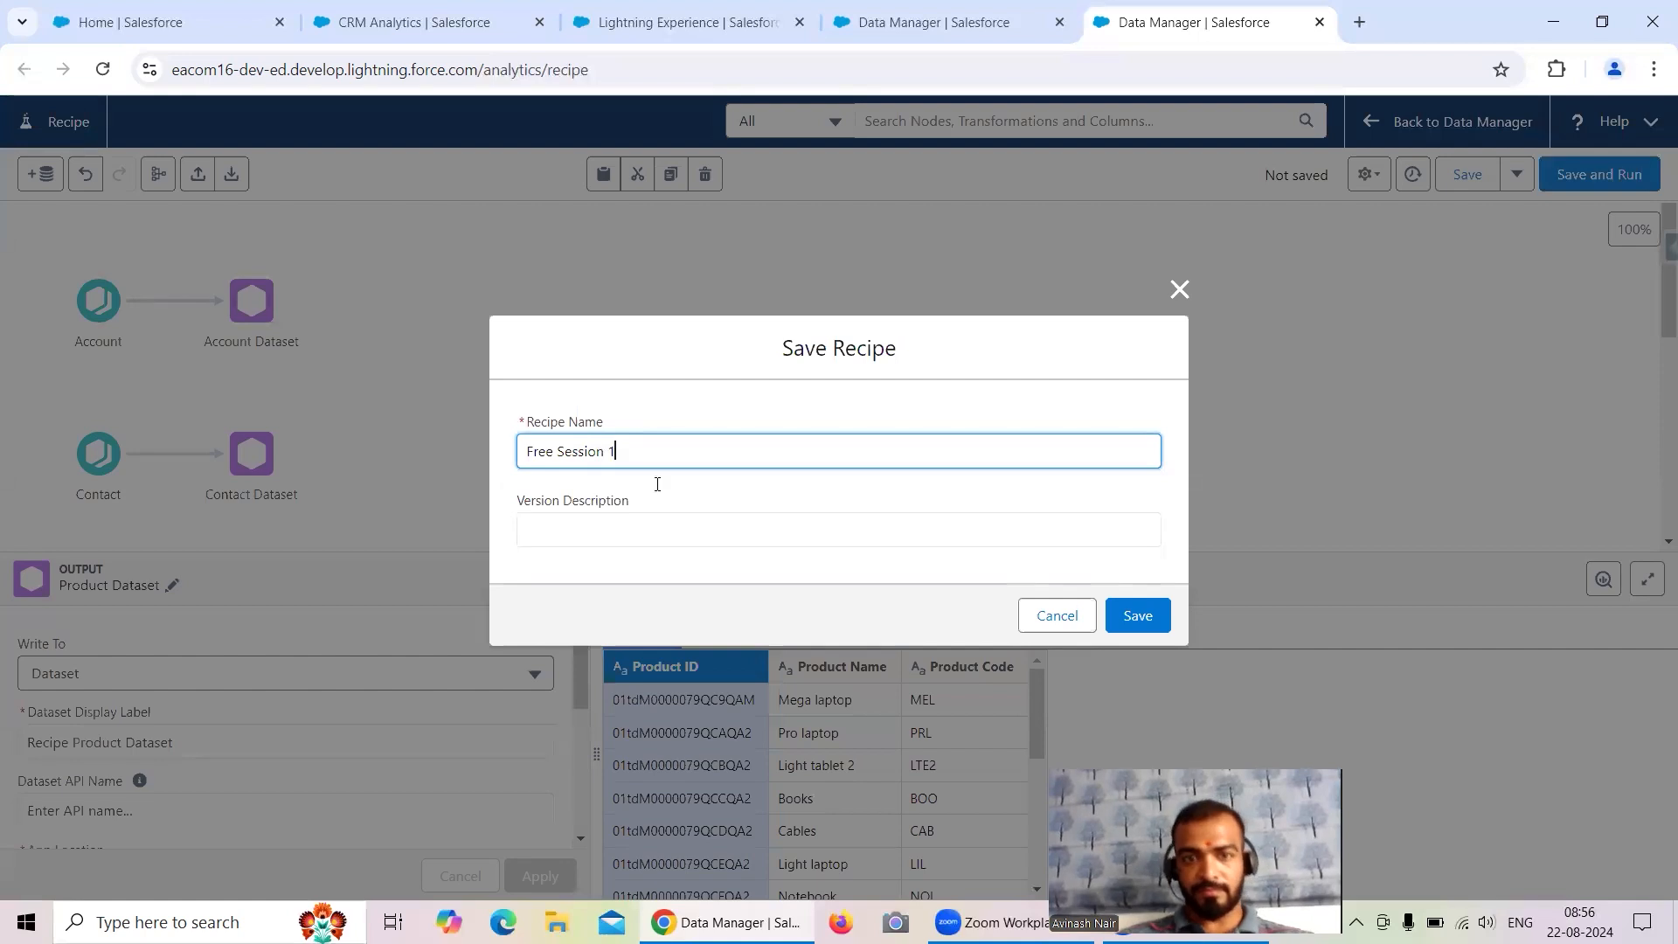
pyautogui.click(1136, 617)
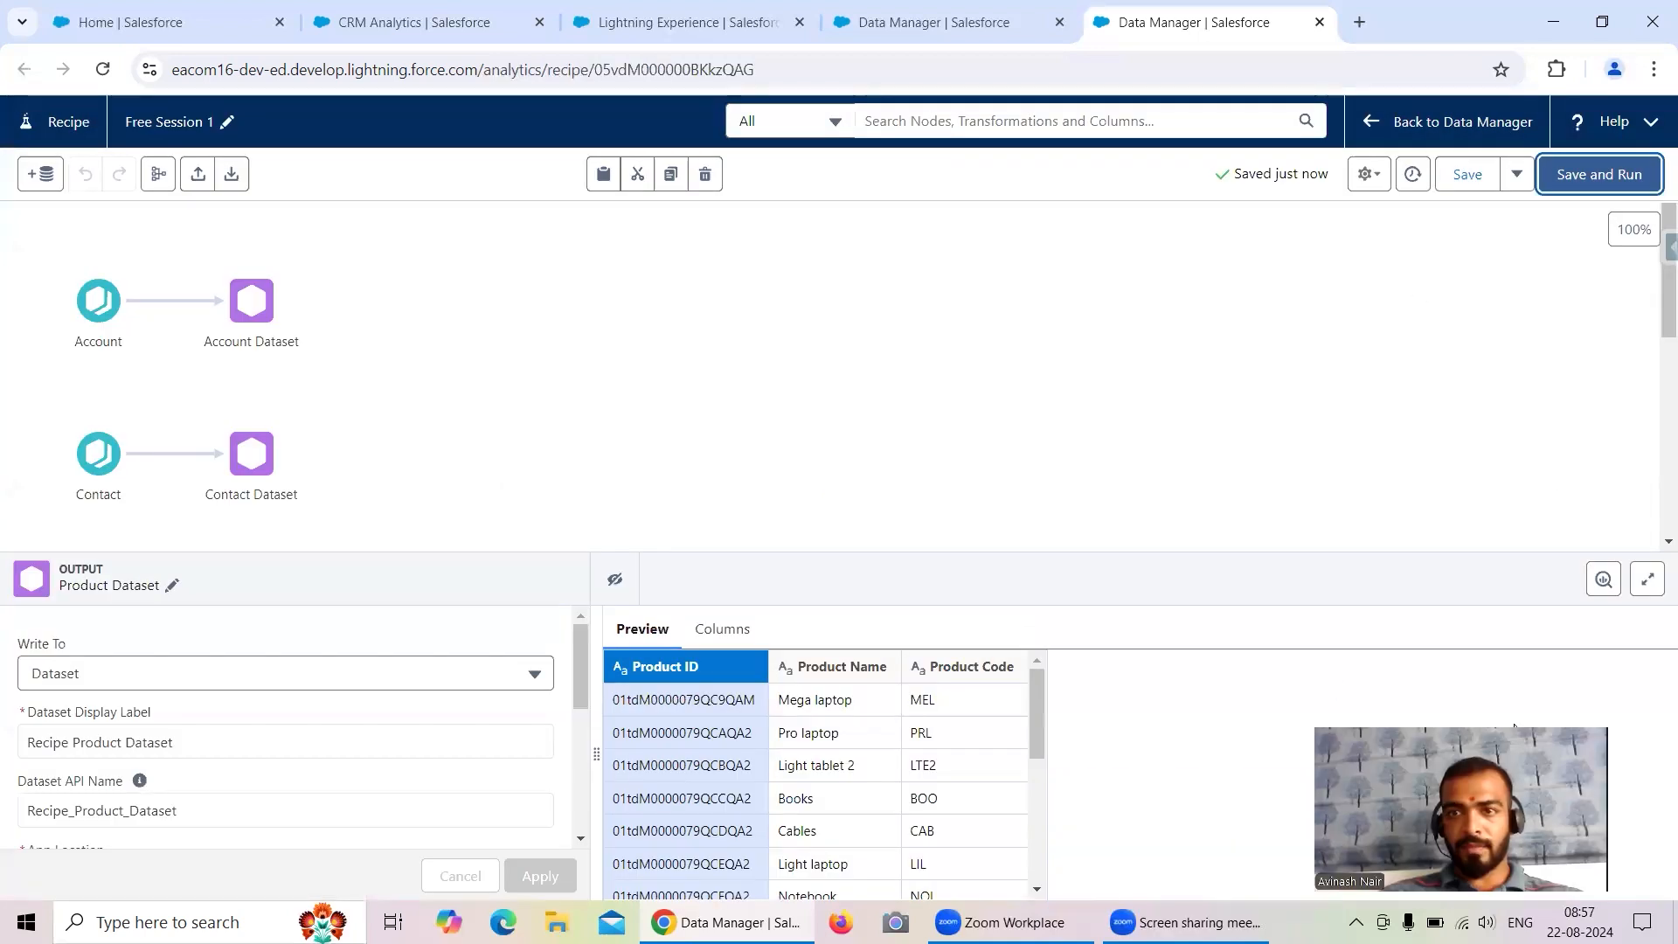
# - Refresh the job list in the Data Manager's Monitor to check the recipe run
pyautogui.click(972, 39)
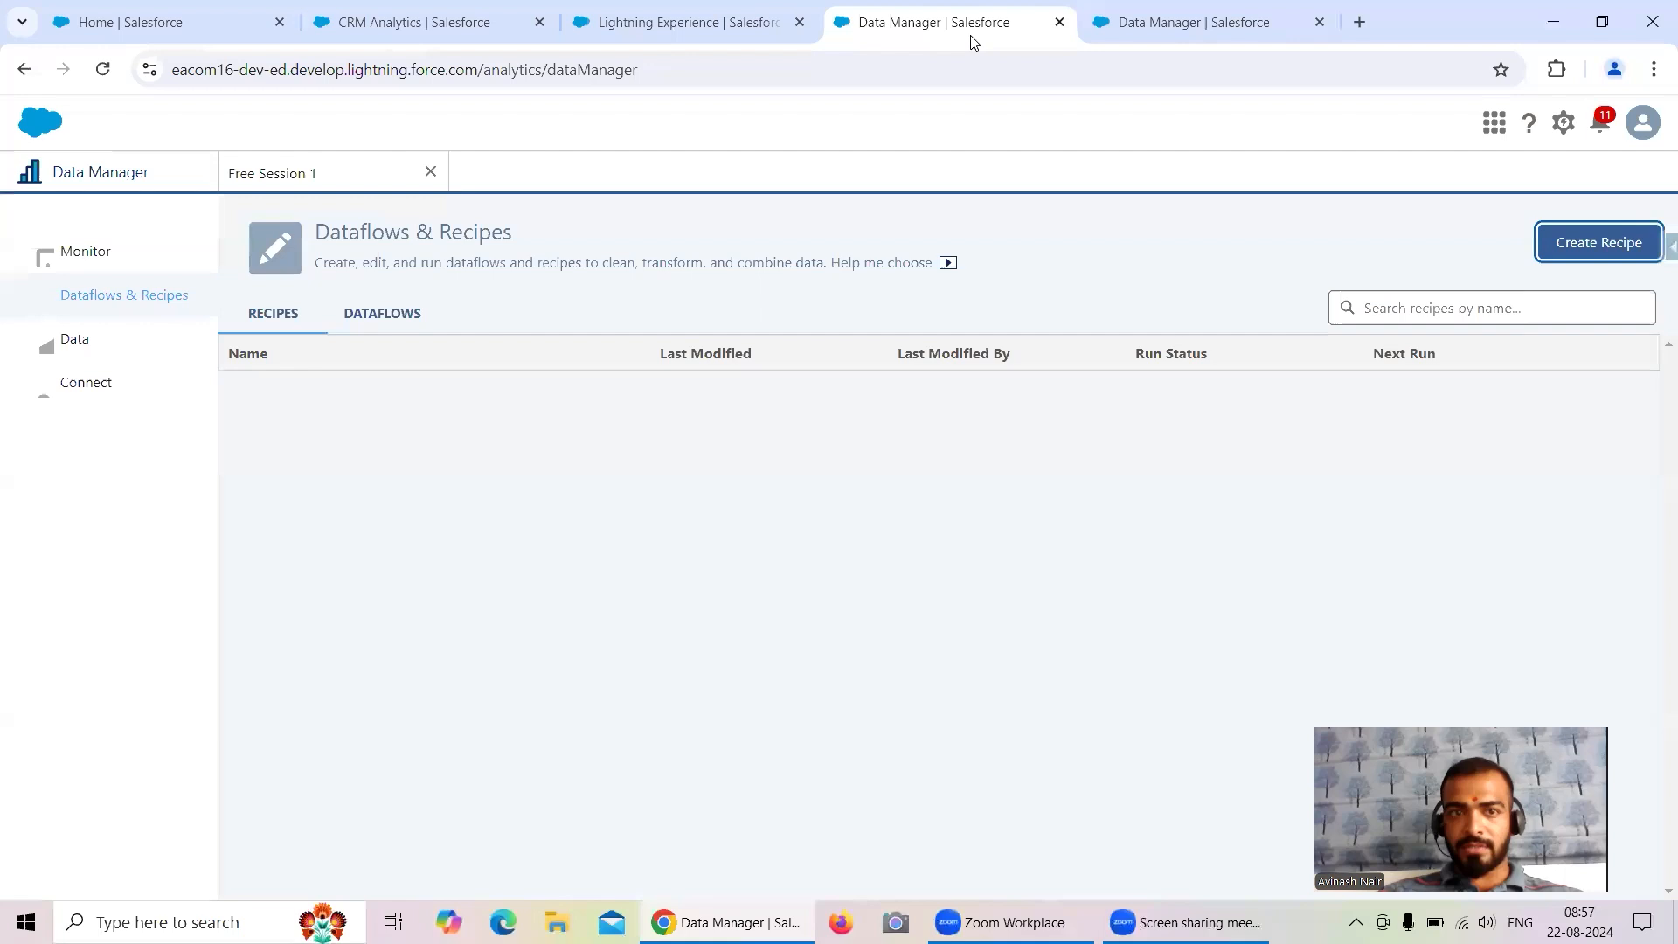
pyautogui.click(131, 253)
pyautogui.click(1624, 282)
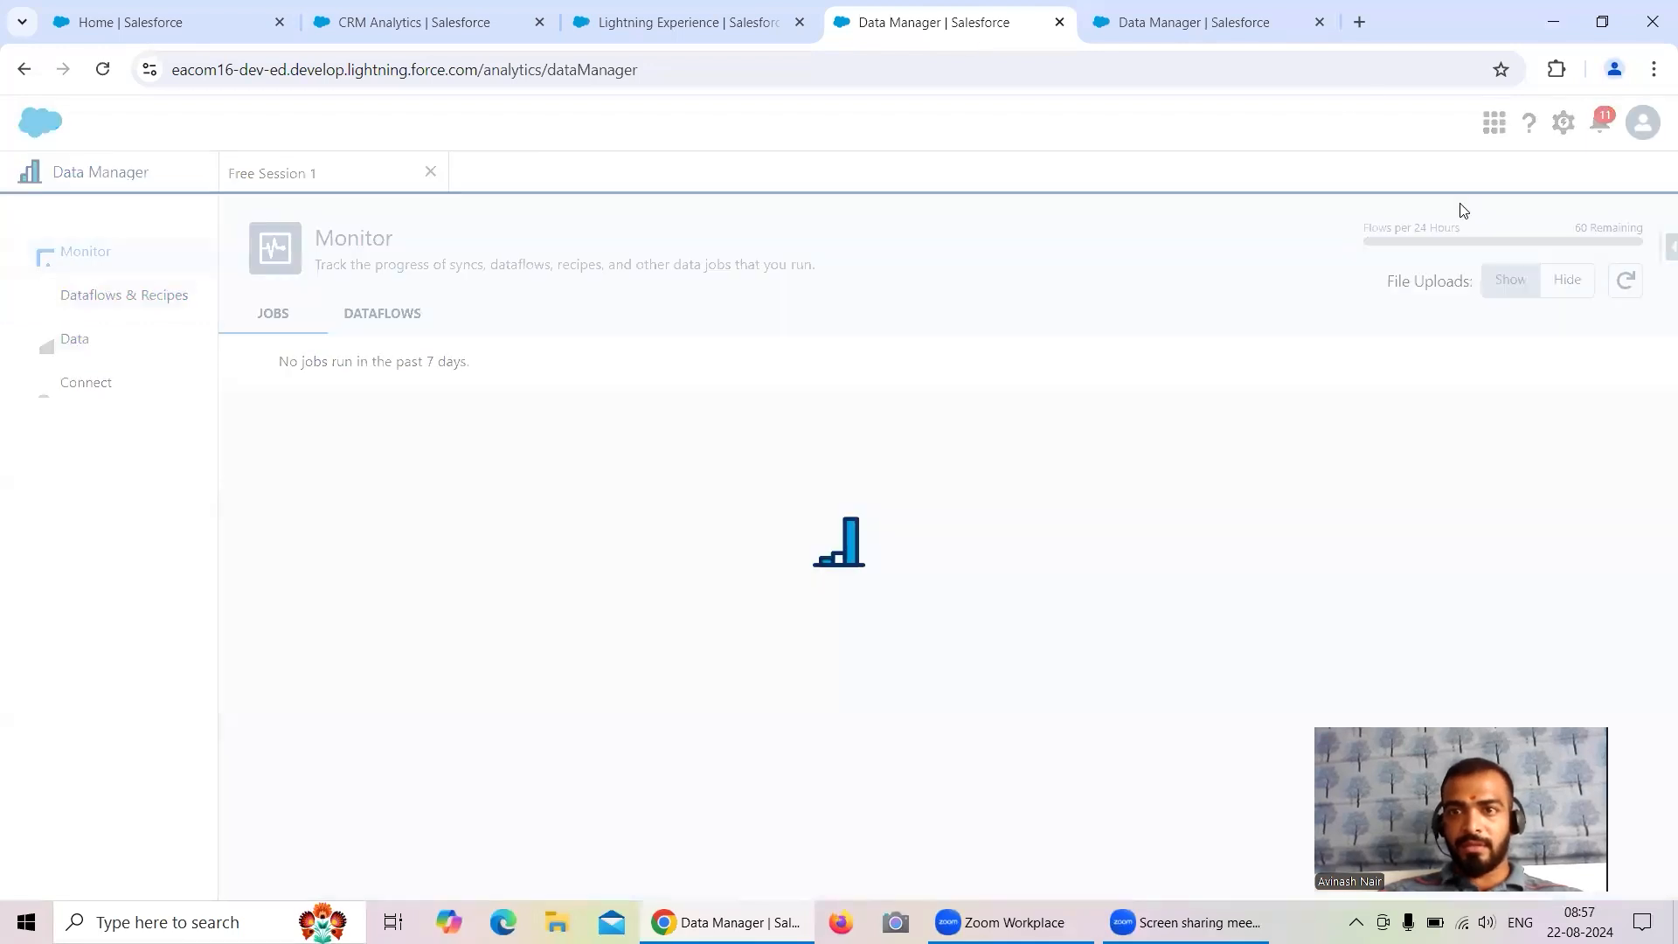
# - Open Salesforce Inspector's Data Export in a new browser tab from the recipe page
pyautogui.click(1249, 31)
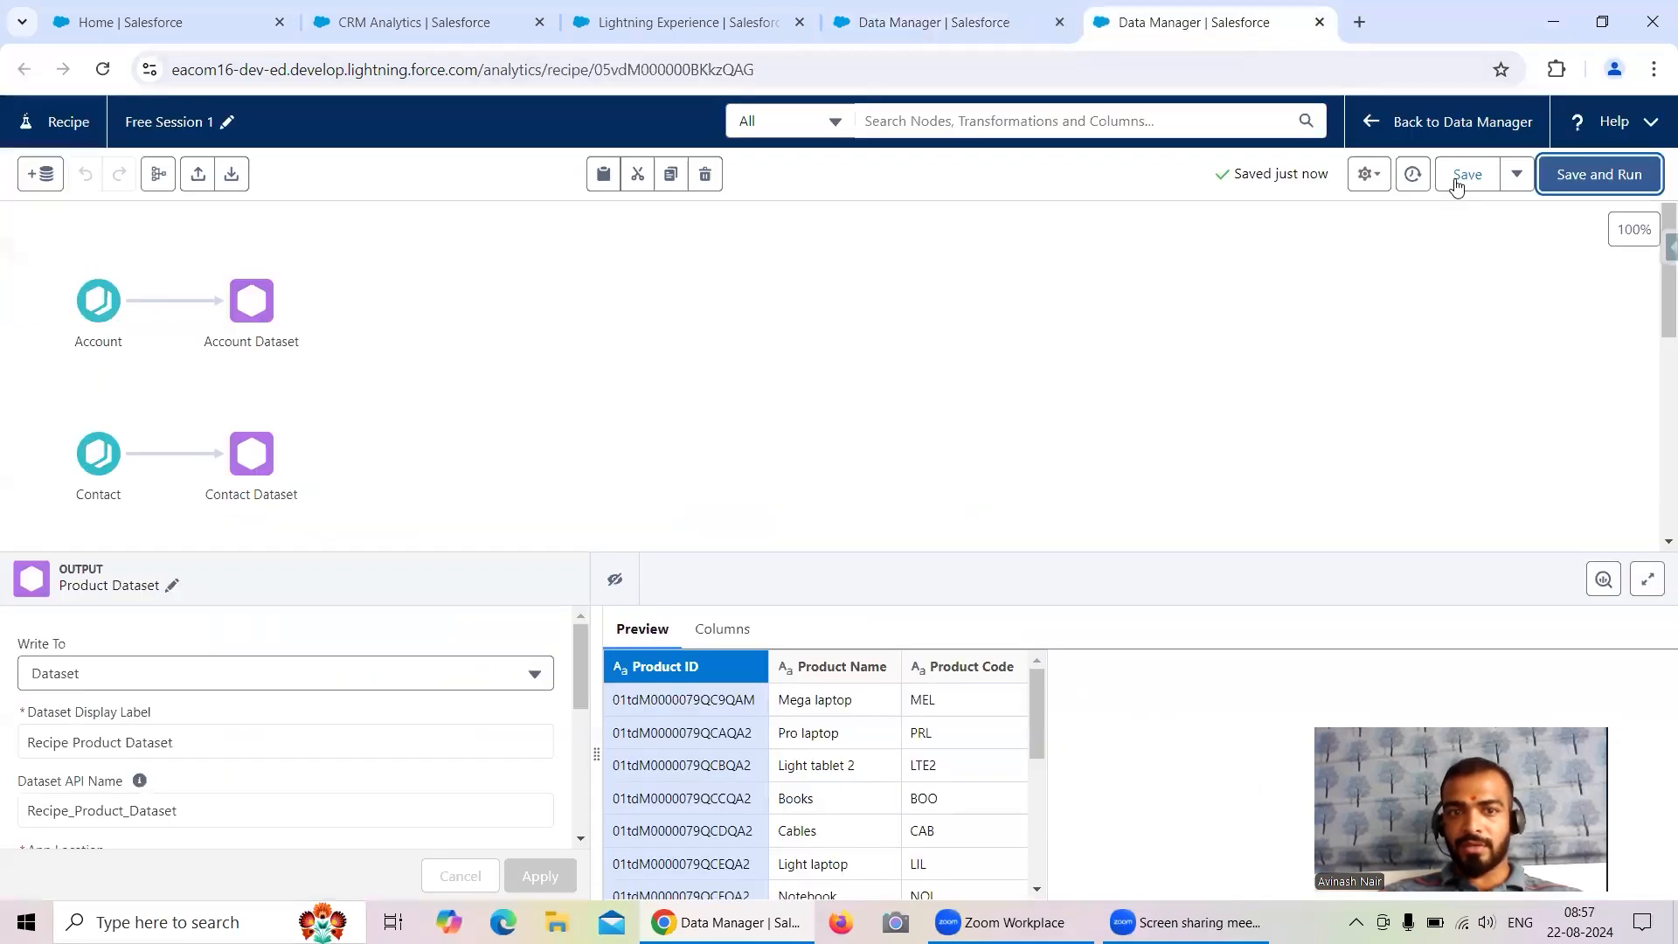
pyautogui.click(1662, 255)
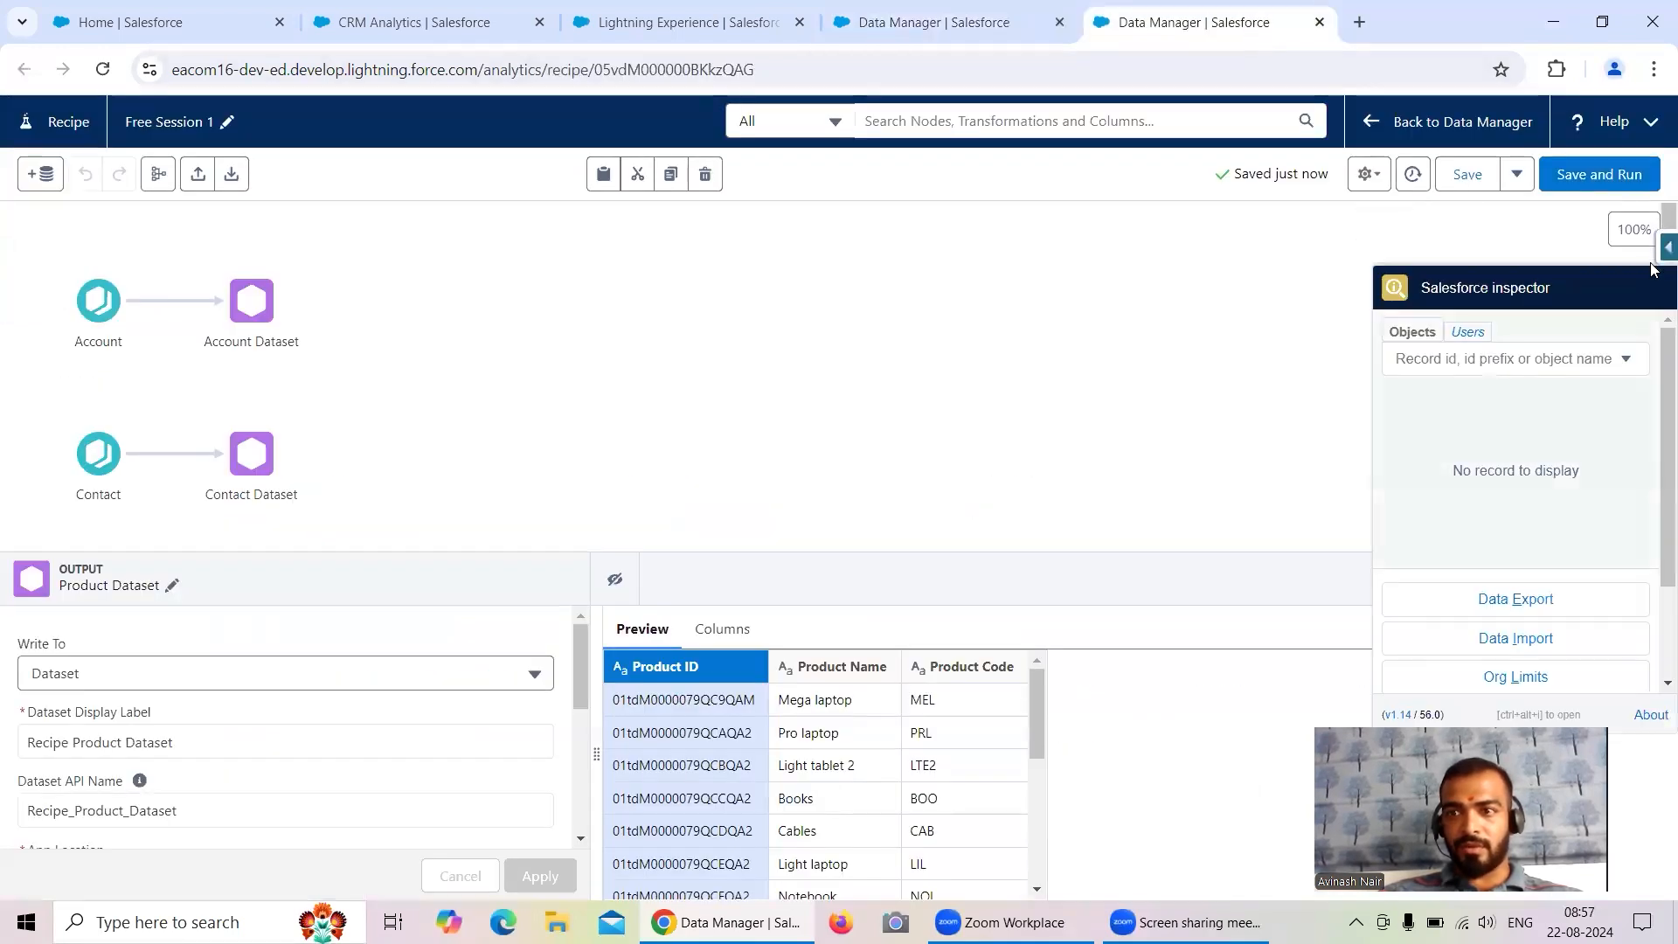
pyautogui.rightClick(1515, 606)
pyautogui.click(1363, 629)
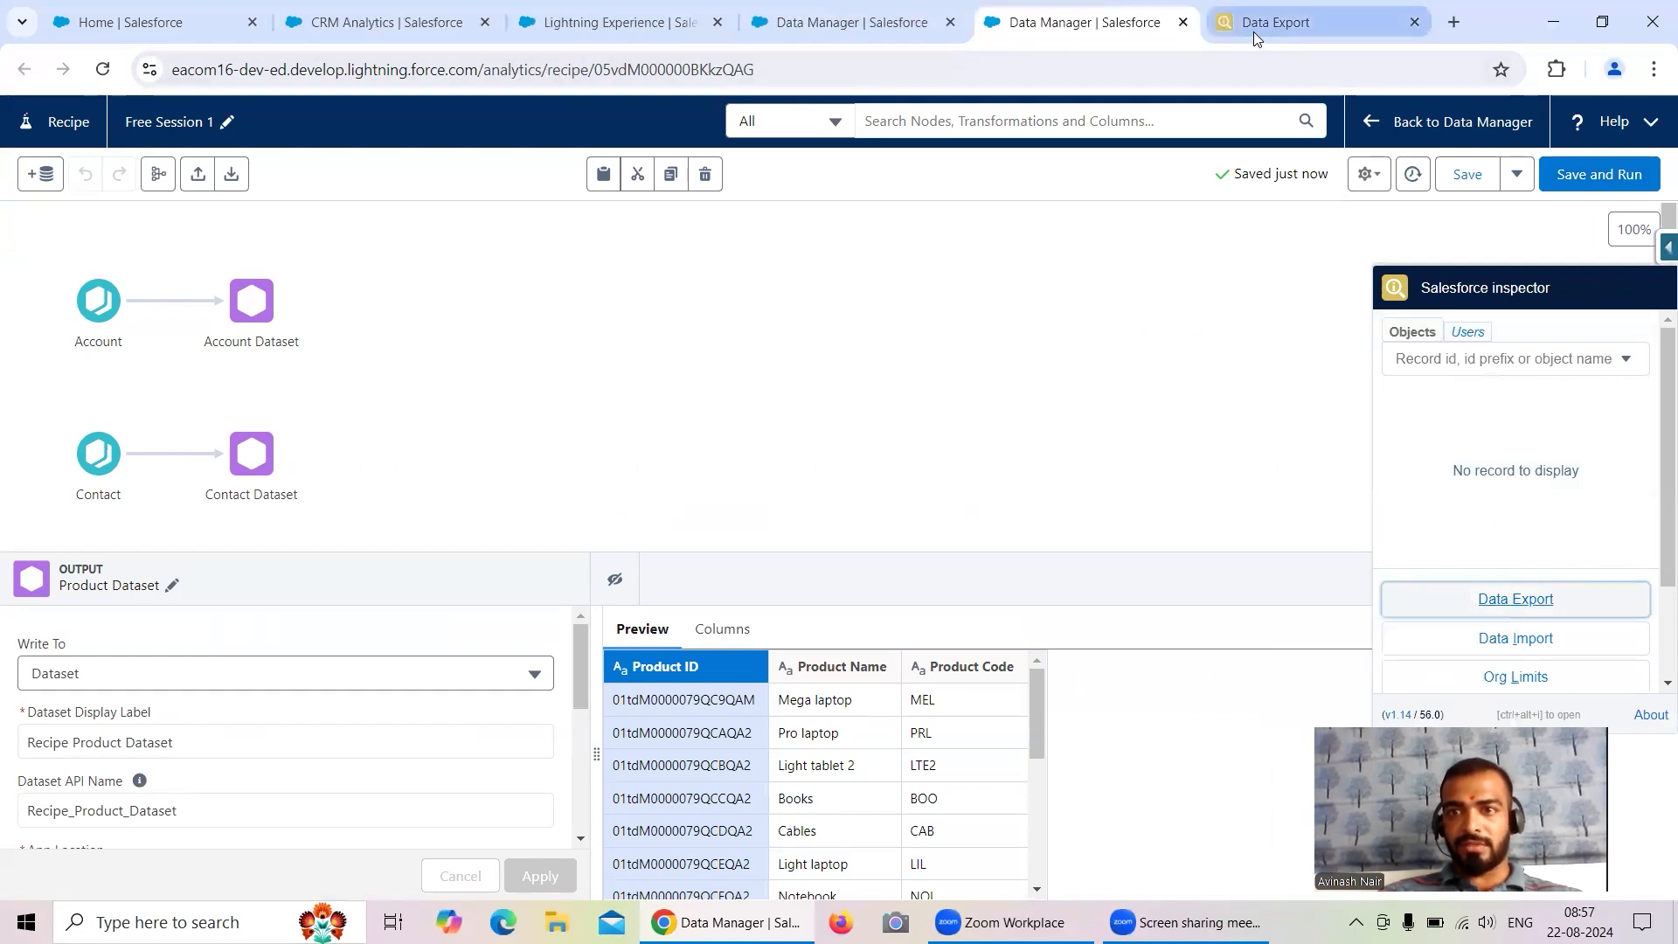
pyautogui.click(1253, 31)
# - Count the Account records by running the export query "Select count(id) from Account"
pyautogui.click(229, 172)
pyautogui.press('BackSpace')
pyautogui.press('BackSpace')
pyautogui.press('BackSpace')
pyautogui.press('BackSpace')
pyautogui.press('BackSpace')
pyautogui.press('BackSpace')
pyautogui.press('BackSpace')
pyautogui.press('BackSpace')
pyautogui.write('Acco')
pyautogui.moveTo(229, 172); pyautogui.dragTo(13, 197)
pyautogui.click(799, 258)
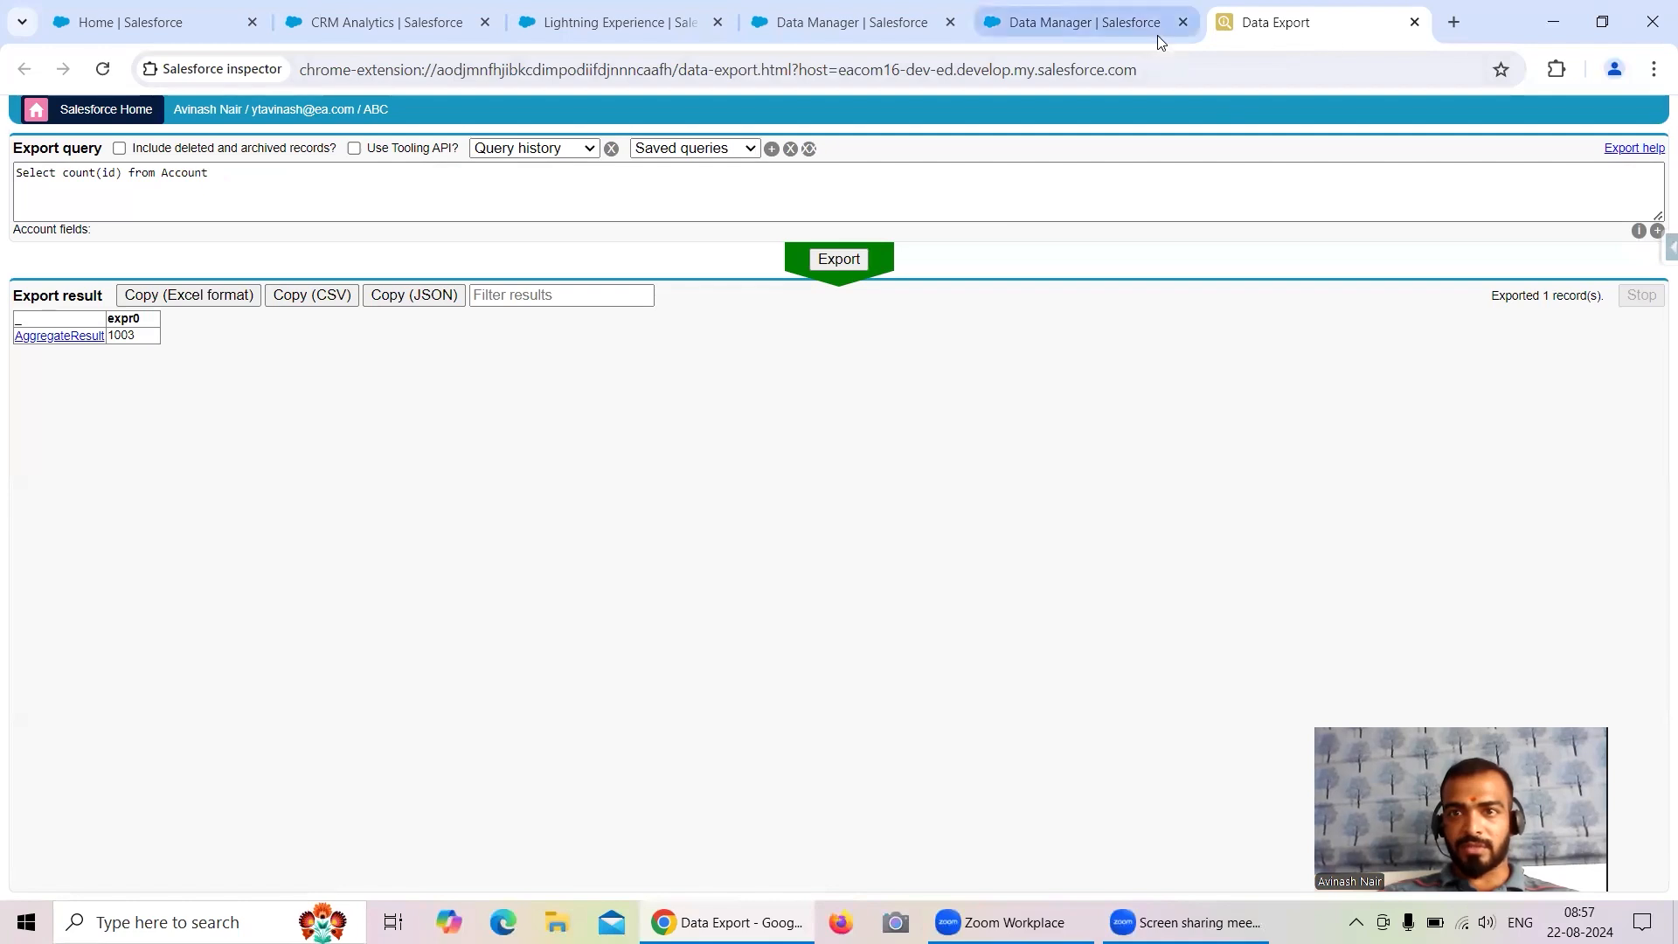
# - Open a second Data Export tab from Salesforce Inspector on the recipe page
pyautogui.click(1159, 39)
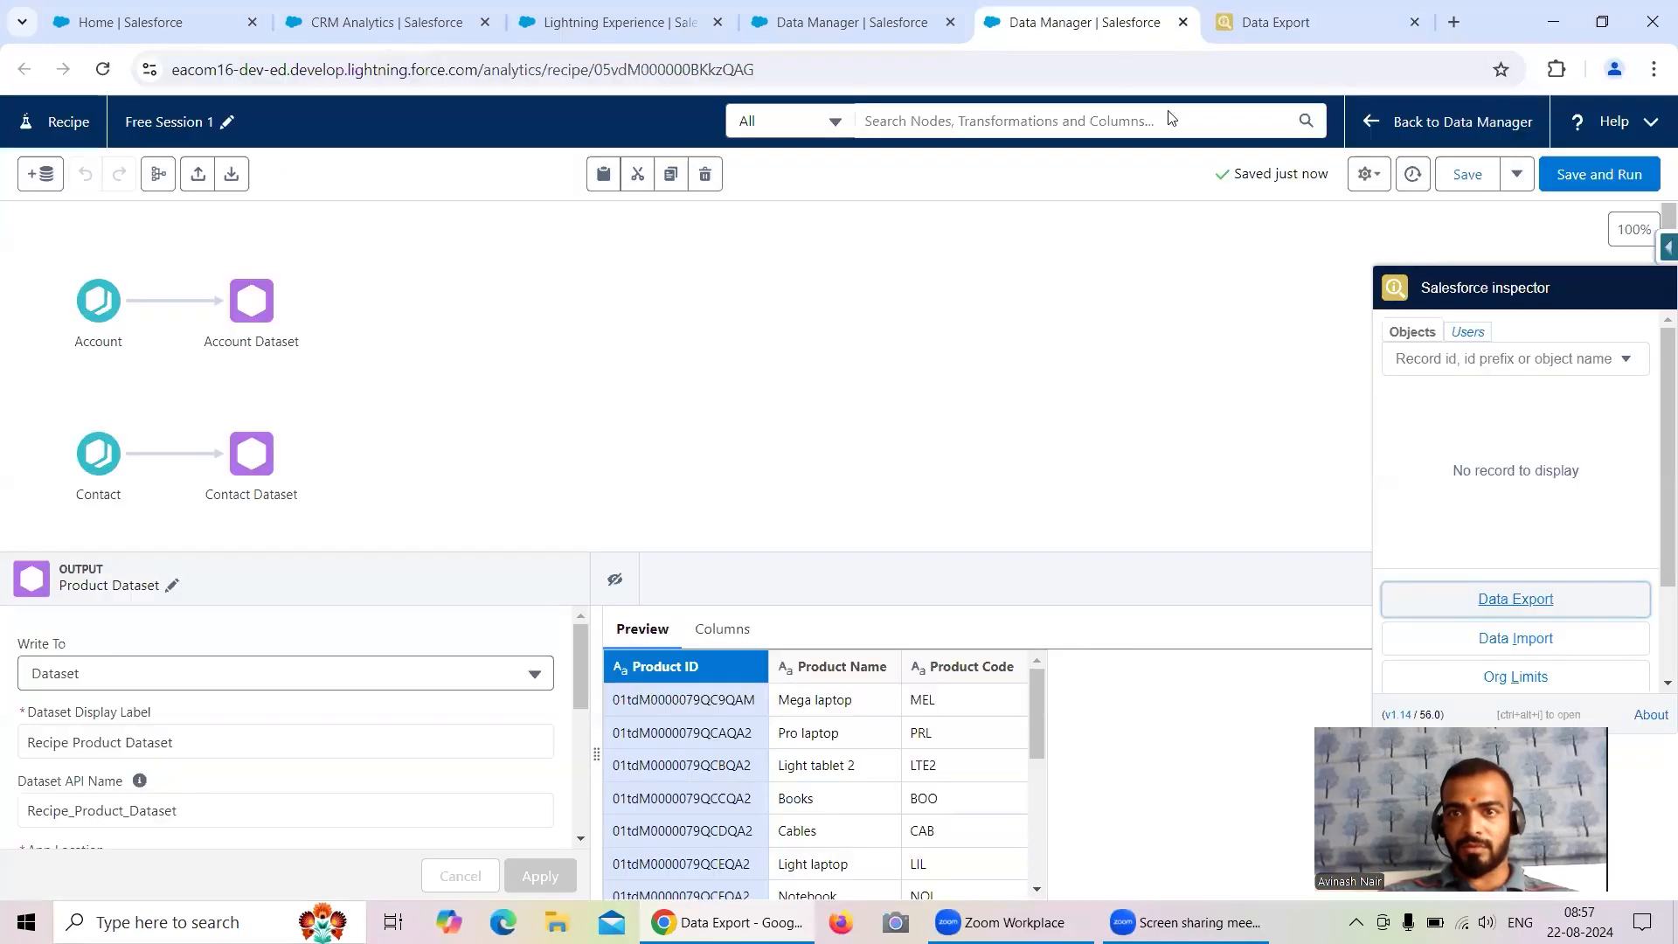
pyautogui.rightClick(1536, 610)
pyautogui.click(1413, 629)
pyautogui.click(1299, 35)
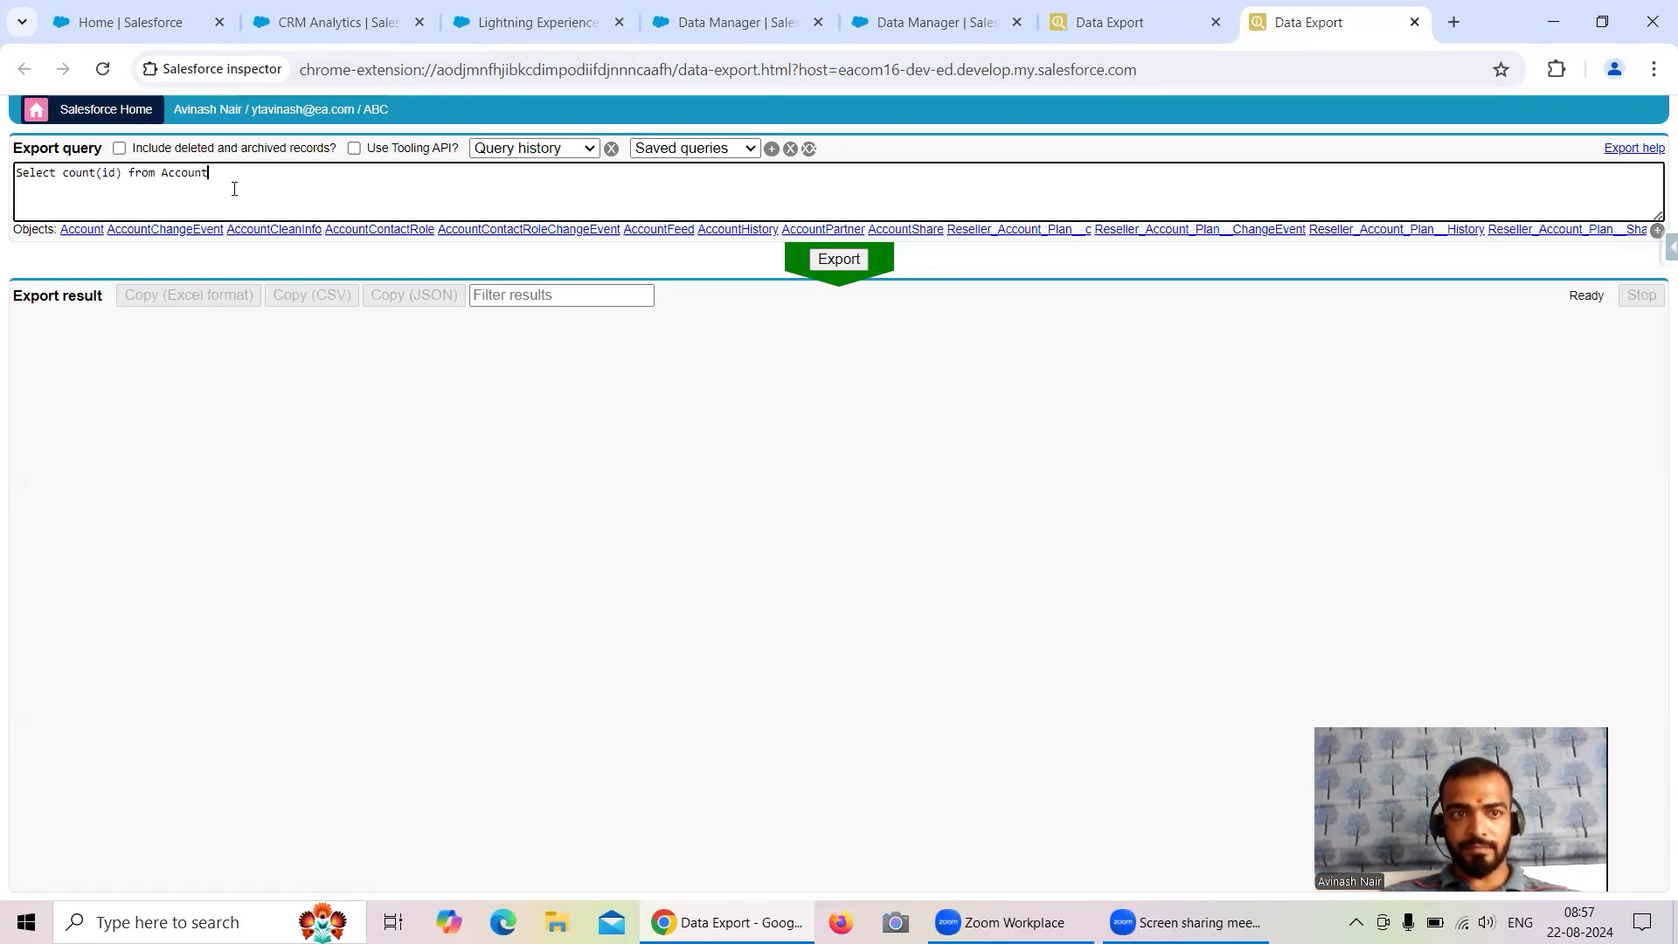
# - Count the Contact records by running the export query "Select count(id) from Contact"
pyautogui.press('BackSpace')
pyautogui.press('BackSpace')
pyautogui.press('BackSpace')
pyautogui.press('BackSpace')
pyautogui.press('BackSpace')
pyautogui.press('BackSpace')
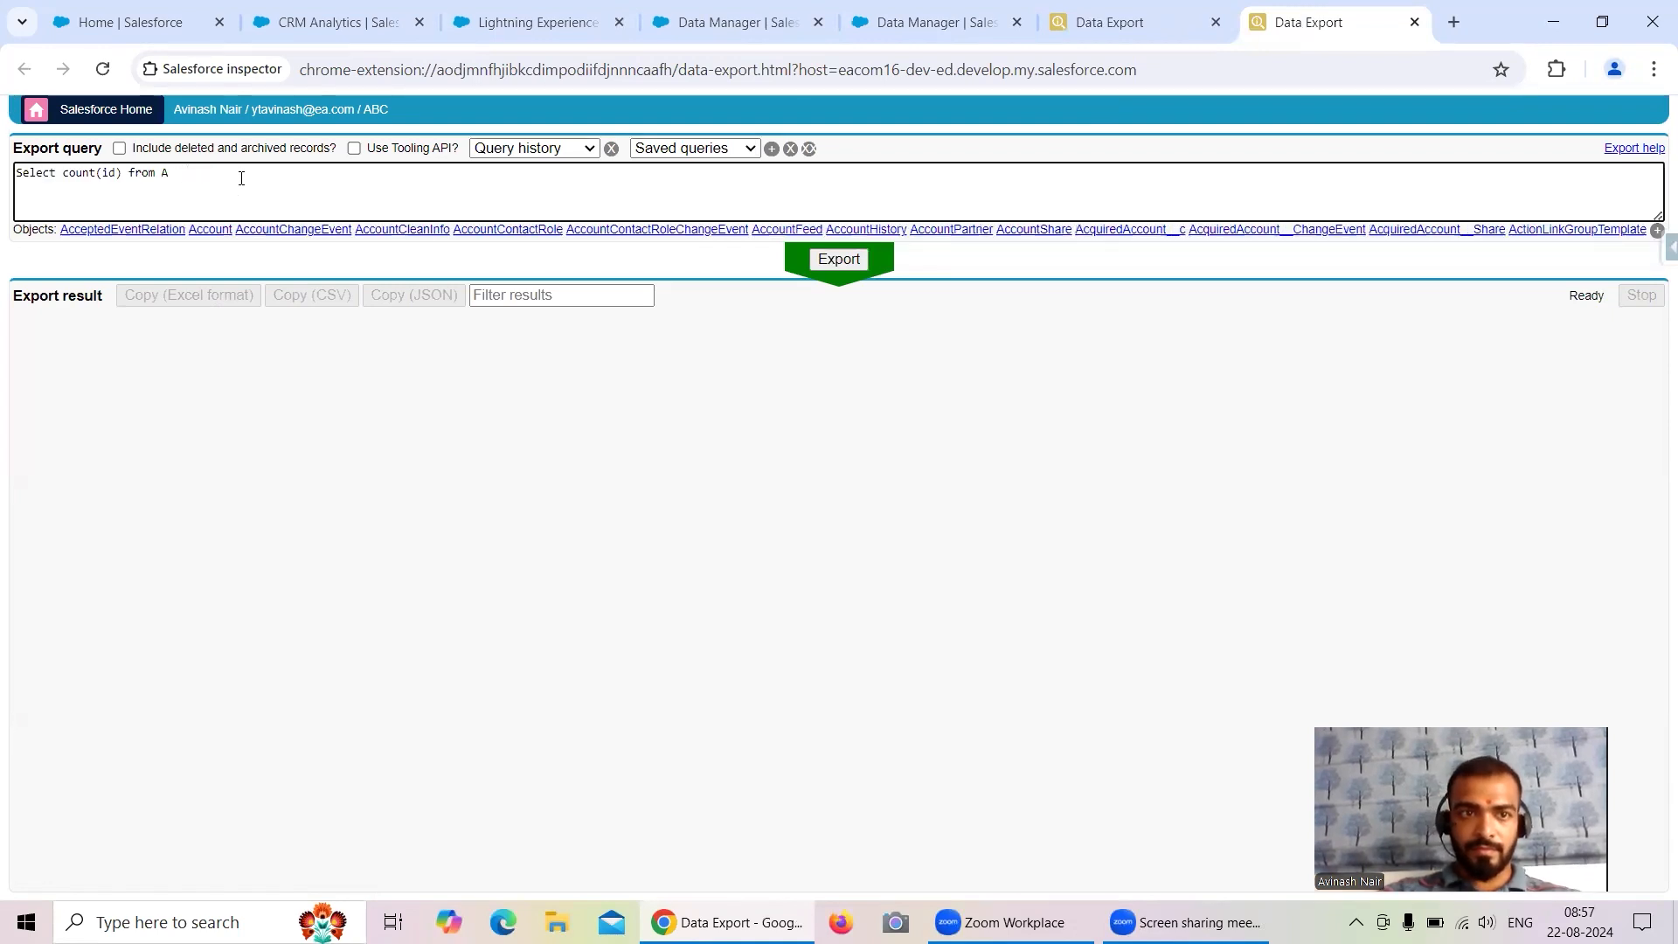
pyautogui.write('Conta')
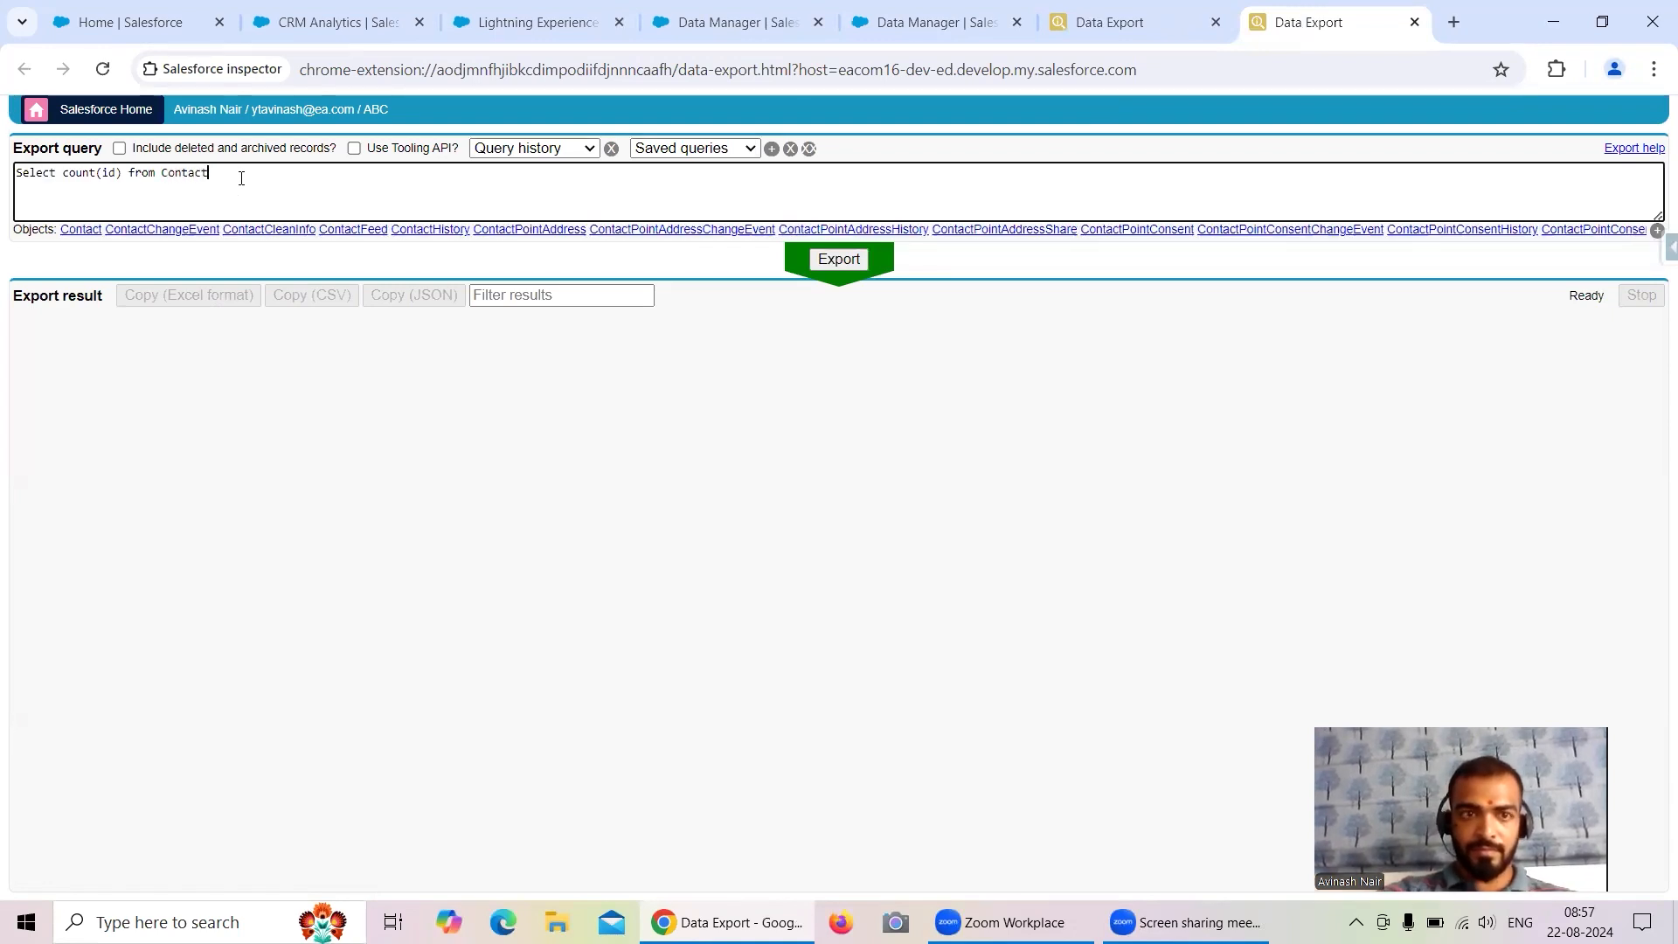
pyautogui.write('ct')
pyautogui.click(837, 260)
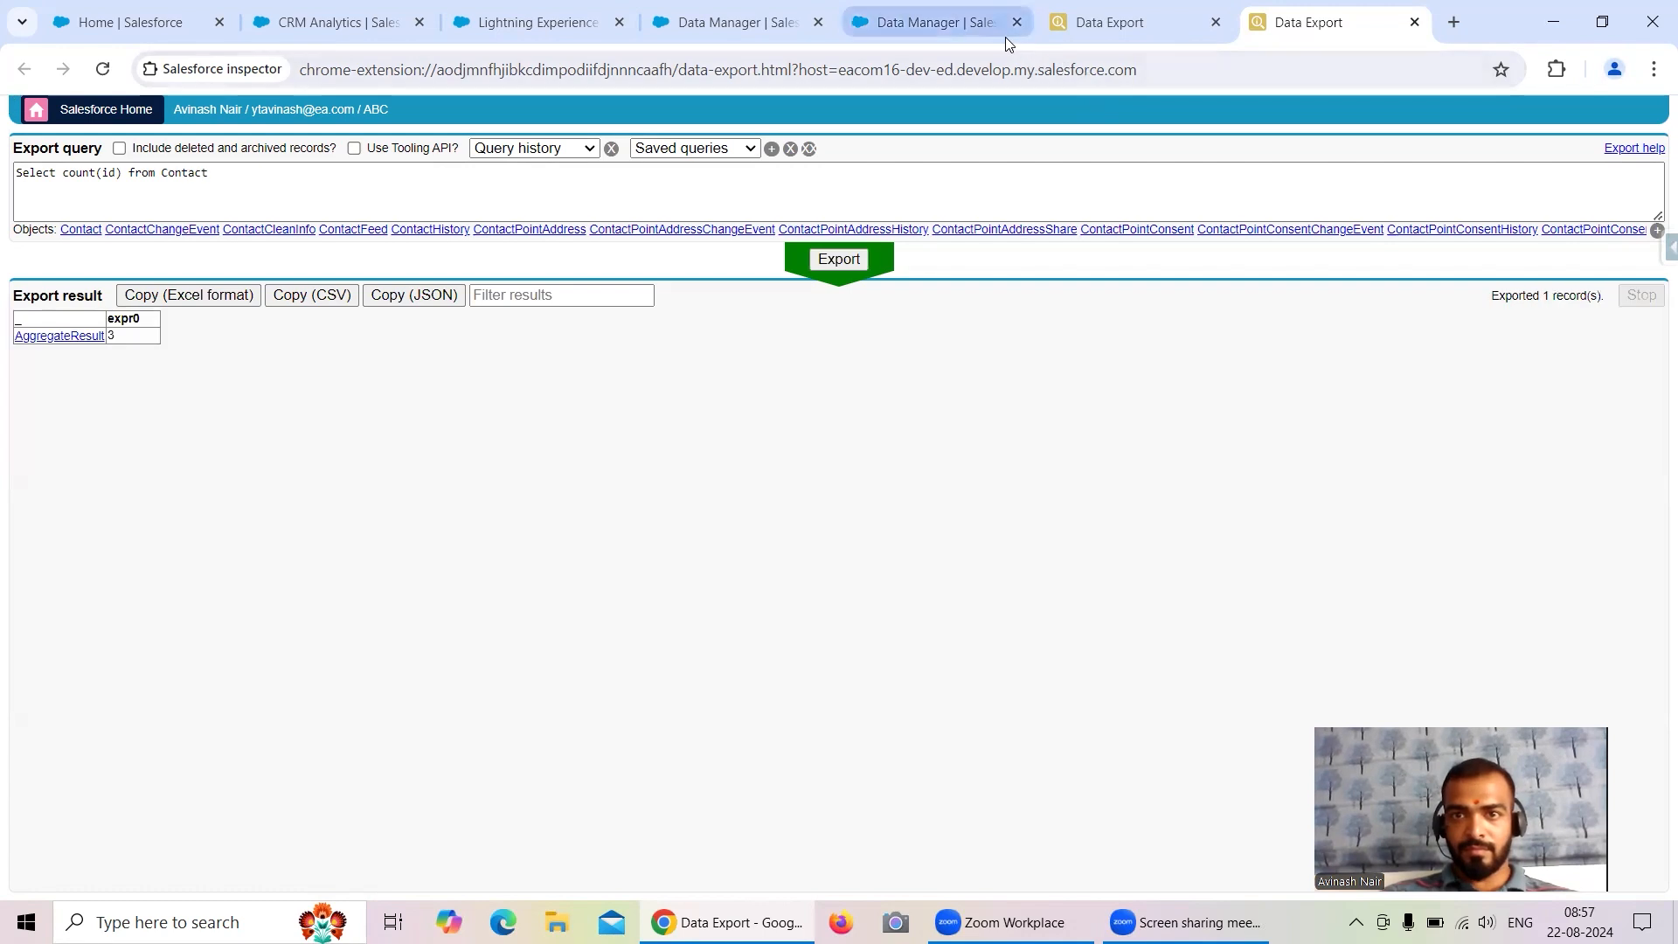
# - Open a third Data Export tab from Salesforce Inspector on the recipe page
pyautogui.click(996, 35)
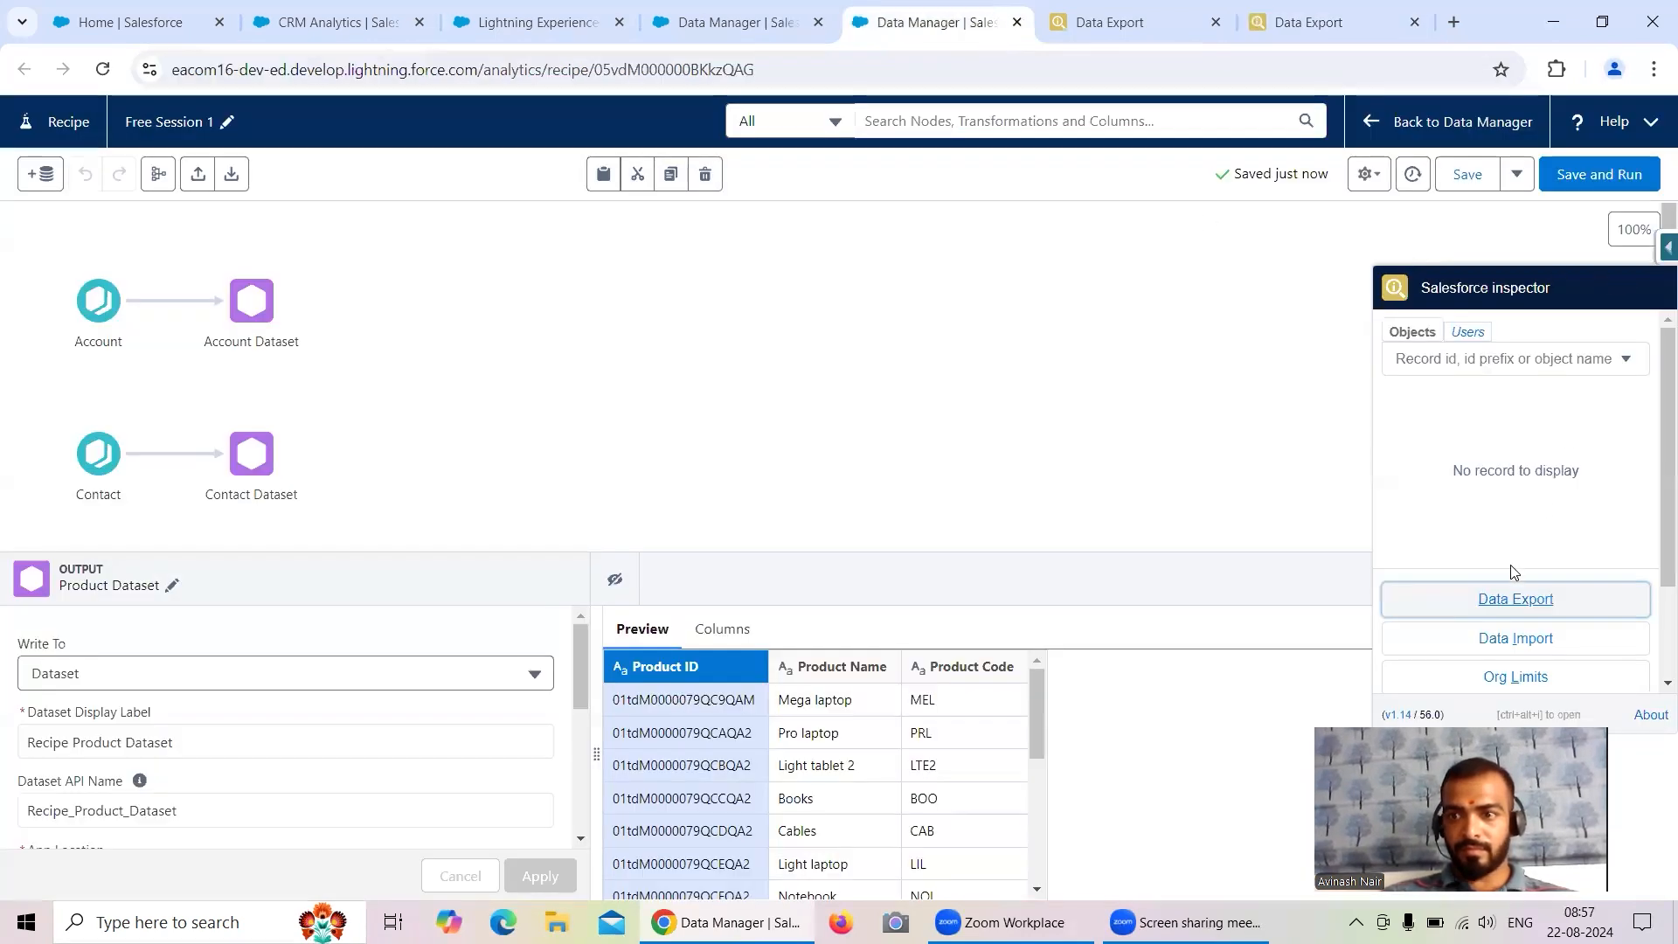
pyautogui.rightClick(1451, 609)
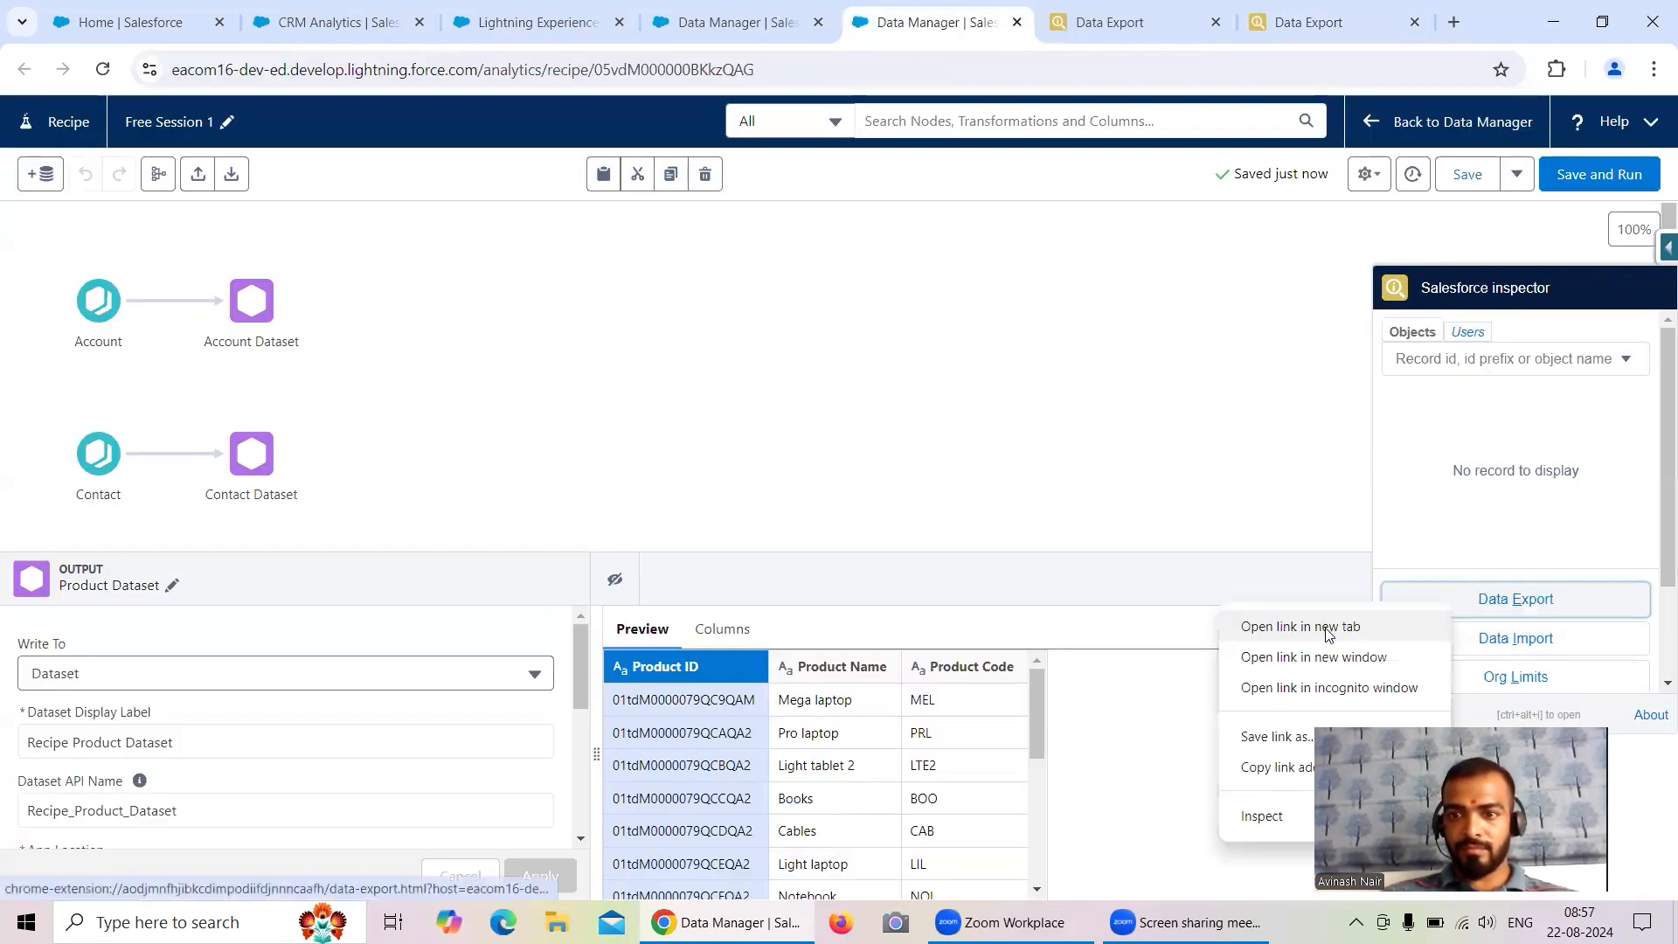
pyautogui.click(1330, 629)
pyautogui.click(1346, 22)
# - Count the Lead records by running the export query "Select count(id) from Lead"
pyautogui.click(292, 187)
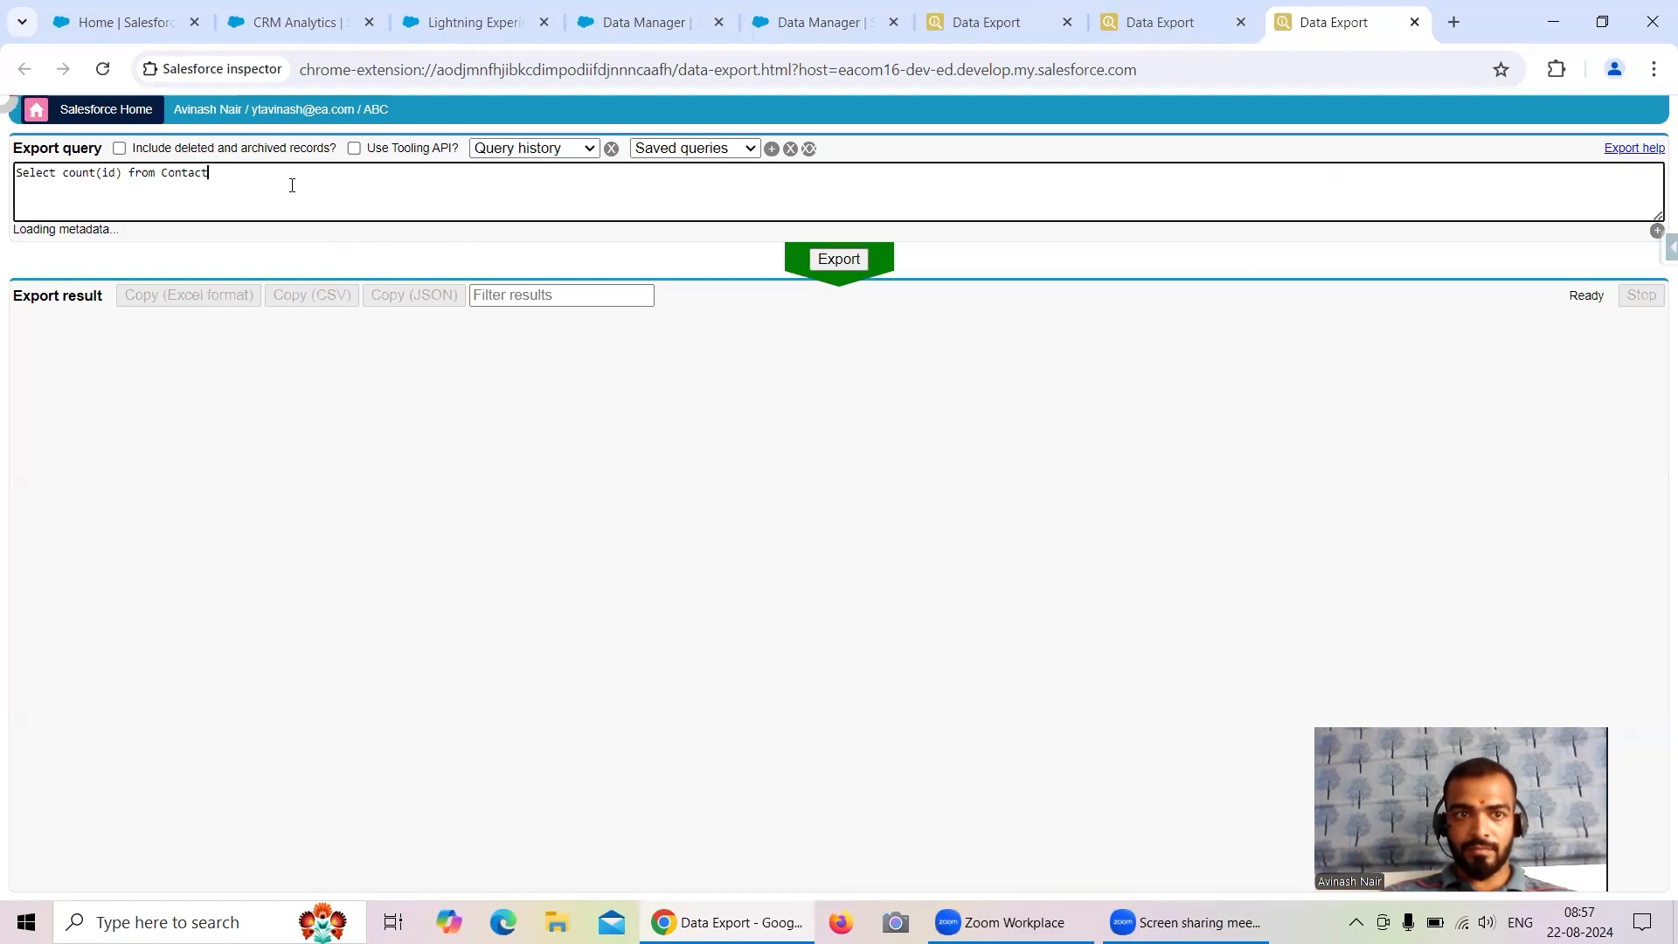
pyautogui.press('BackSpace')
pyautogui.press('BackSpace')
pyautogui.press('BackSpace')
pyautogui.press('BackSpace')
pyautogui.press('BackSpace')
pyautogui.press('BackSpace')
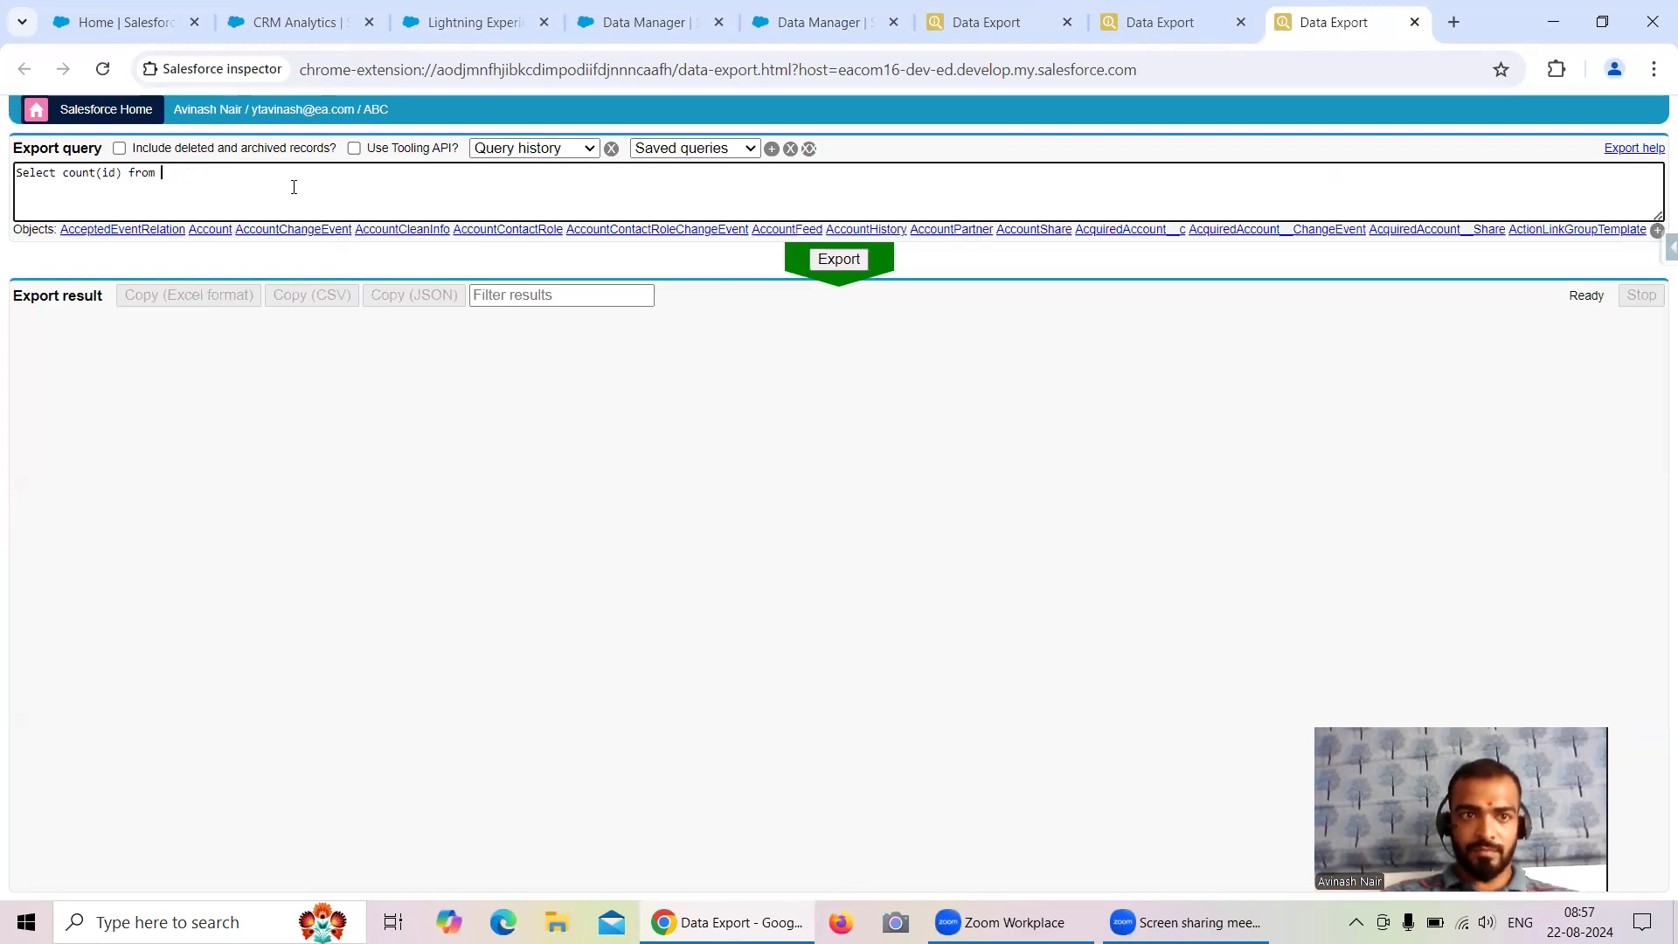
pyautogui.write('Lead')
pyautogui.click(72, 229)
pyautogui.click(839, 258)
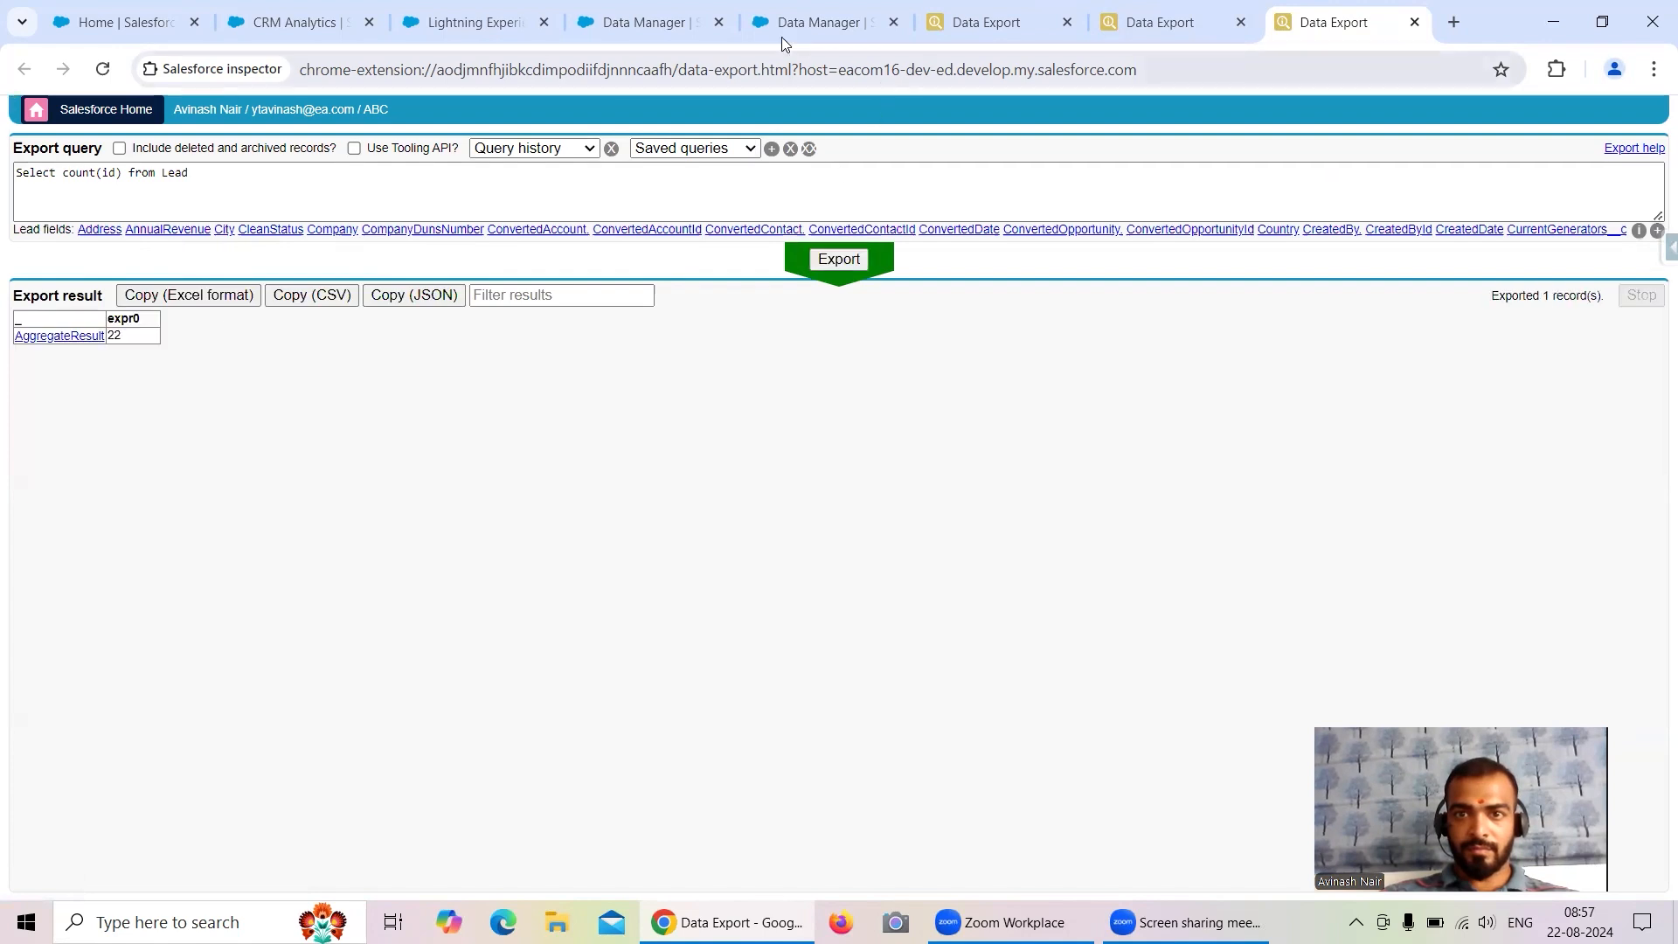
# - Open a fourth Data Export tab from Salesforce Inspector on the recipe page
pyautogui.click(788, 35)
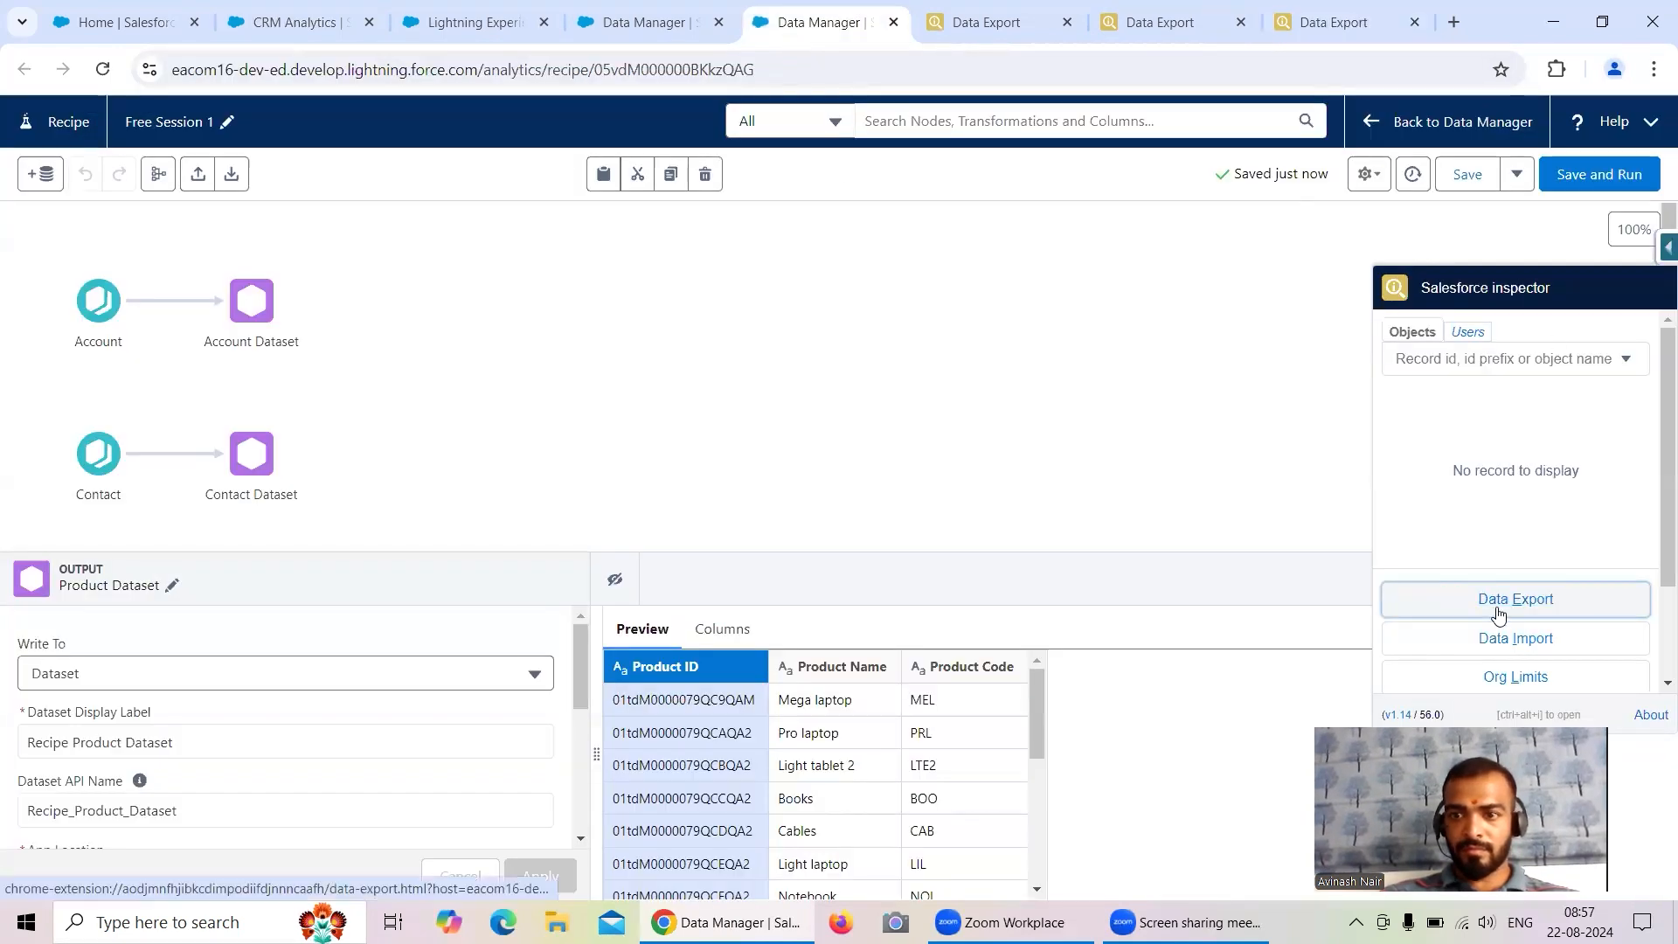
pyautogui.rightClick(1390, 610)
pyautogui.click(1346, 633)
pyautogui.click(1353, 22)
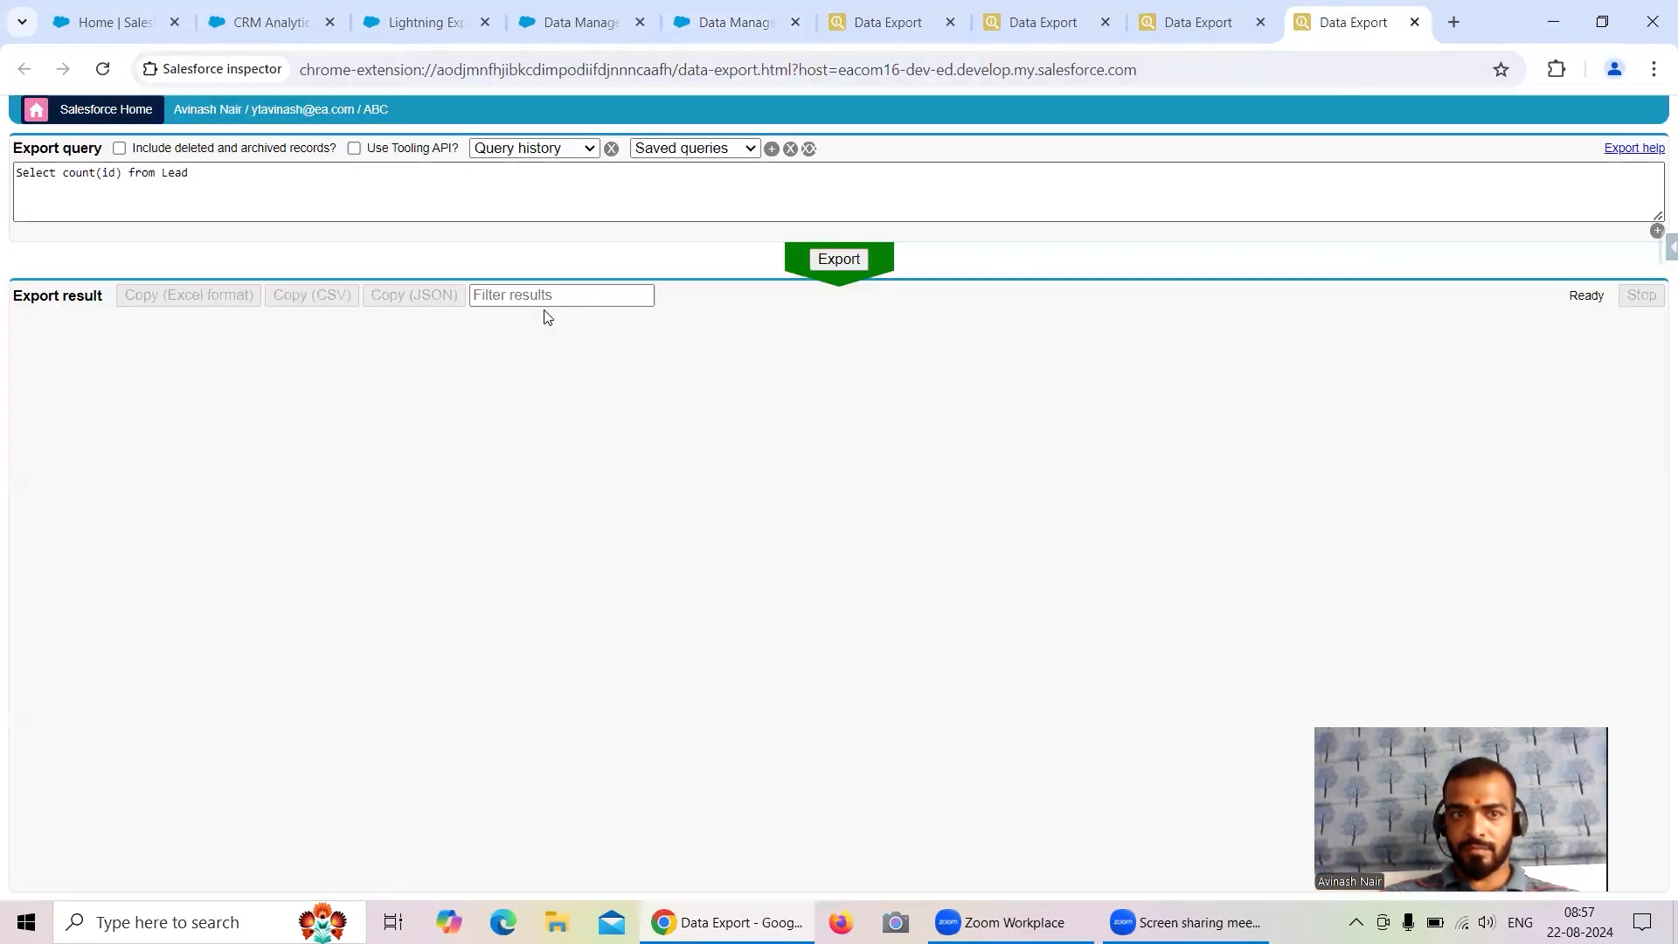
# - Change the export query to "Select count(id) from Opportunity"
pyautogui.press('BackSpace')
pyautogui.press('BackSpace')
pyautogui.press('BackSpace')
pyautogui.press('BackSpace')
pyautogui.press('BackSpace')
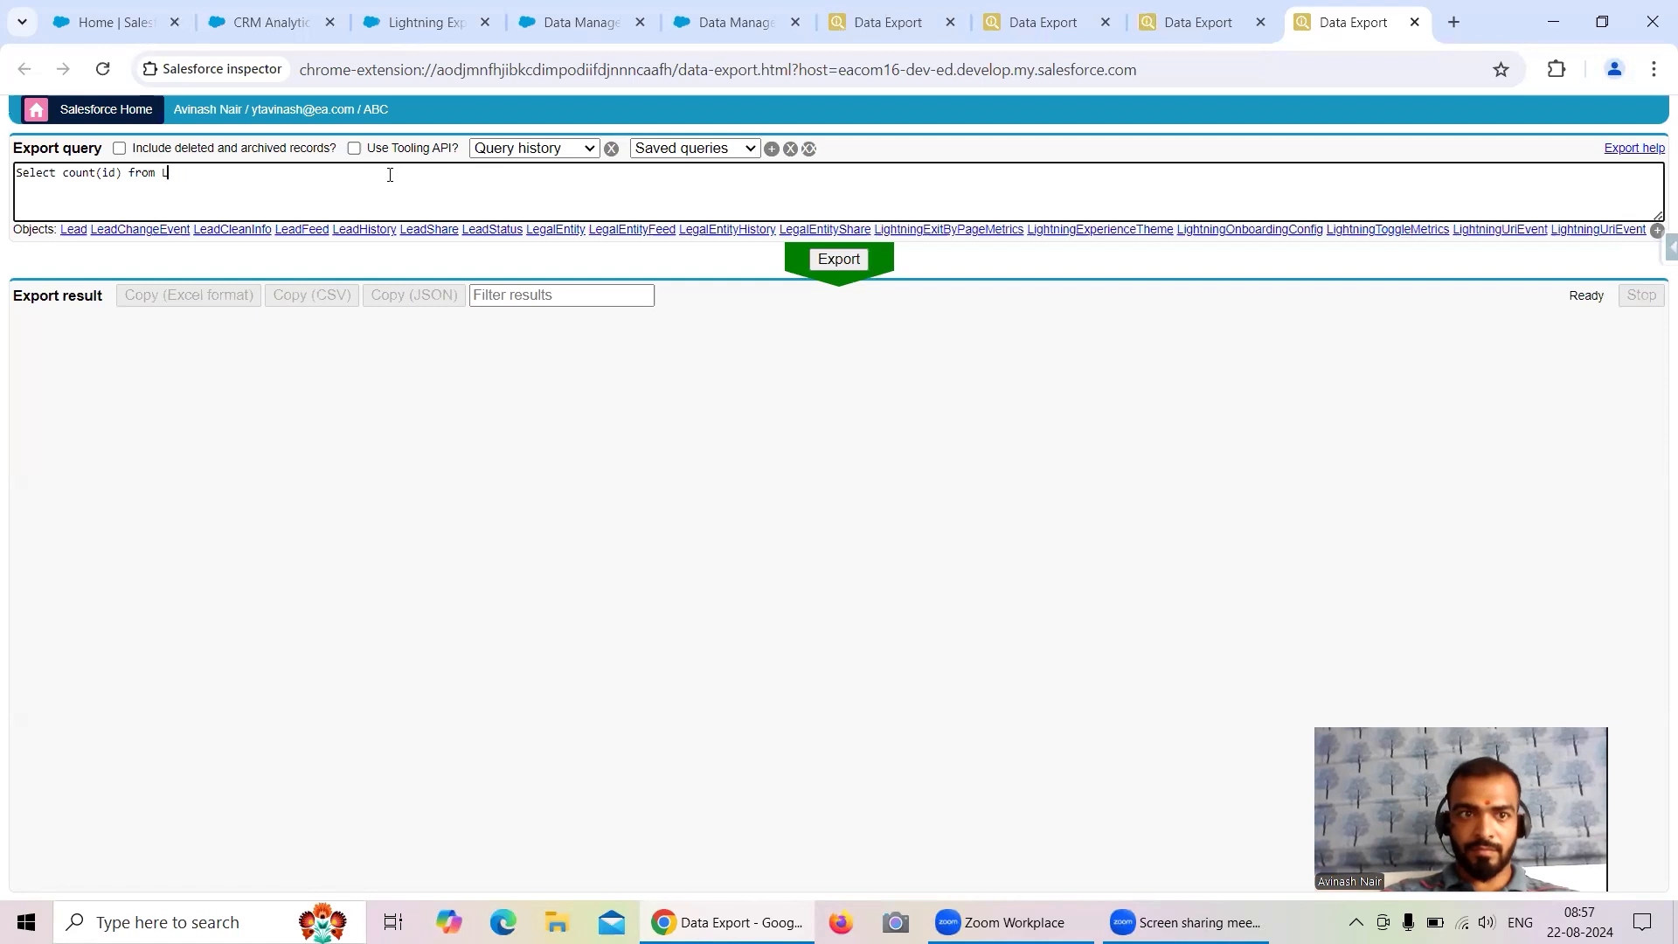
pyautogui.write('Opportunity')
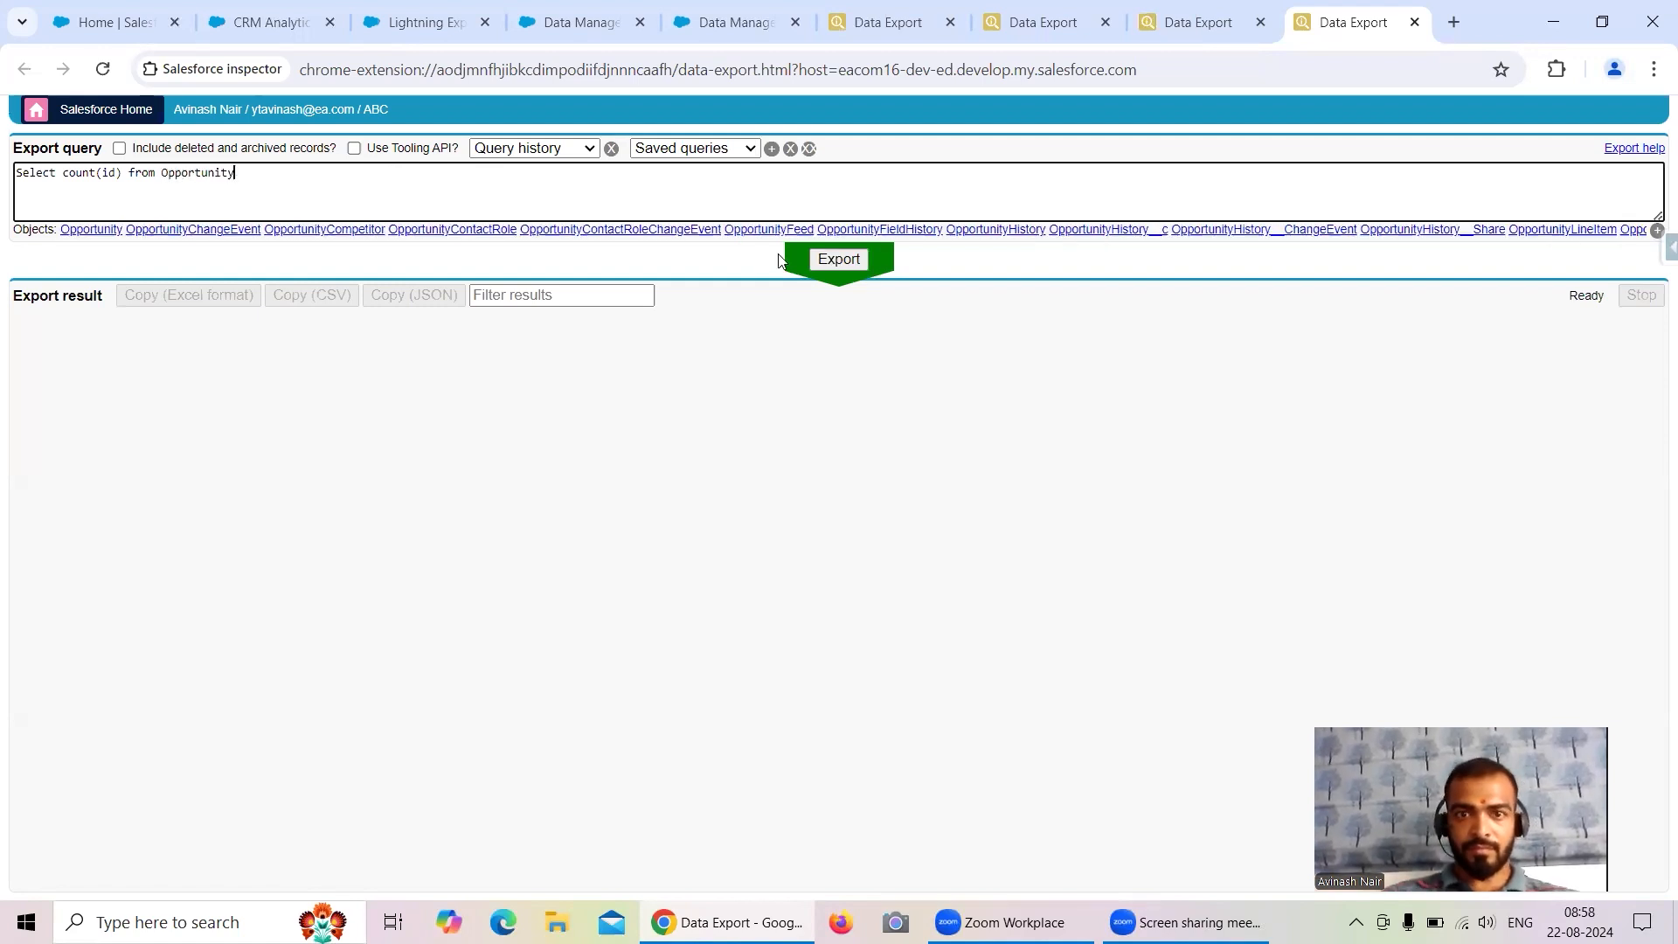
pyautogui.click(90, 229)
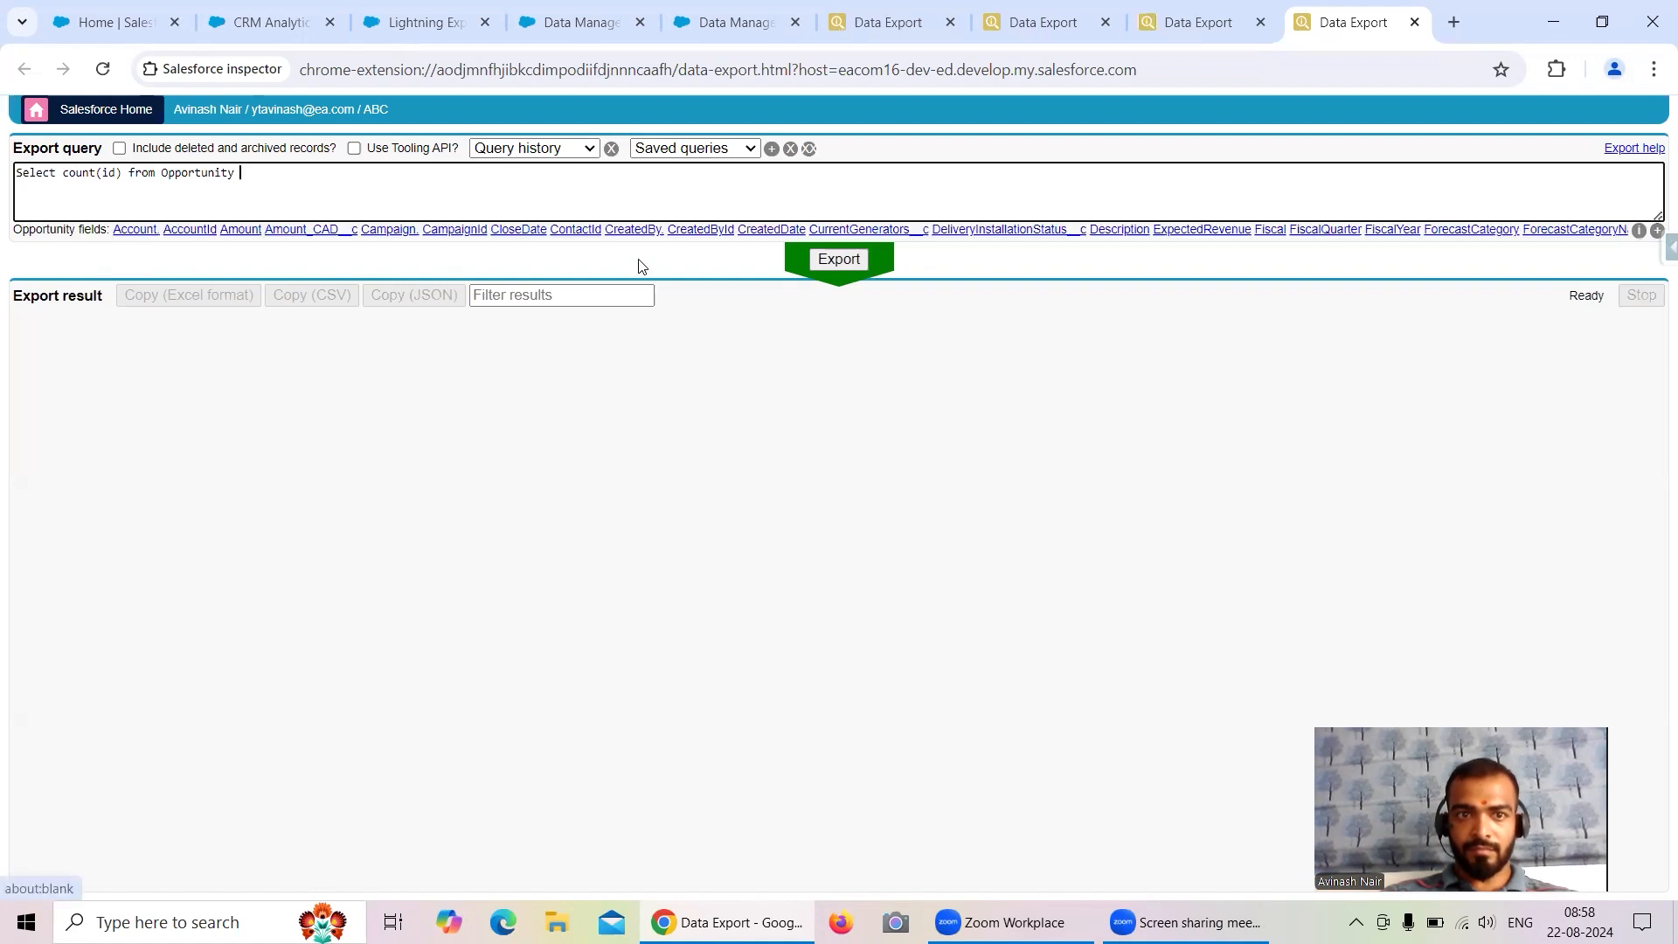
# - Open a fifth Data Export tab from Salesforce Inspector on the recipe page
pyautogui.click(745, 41)
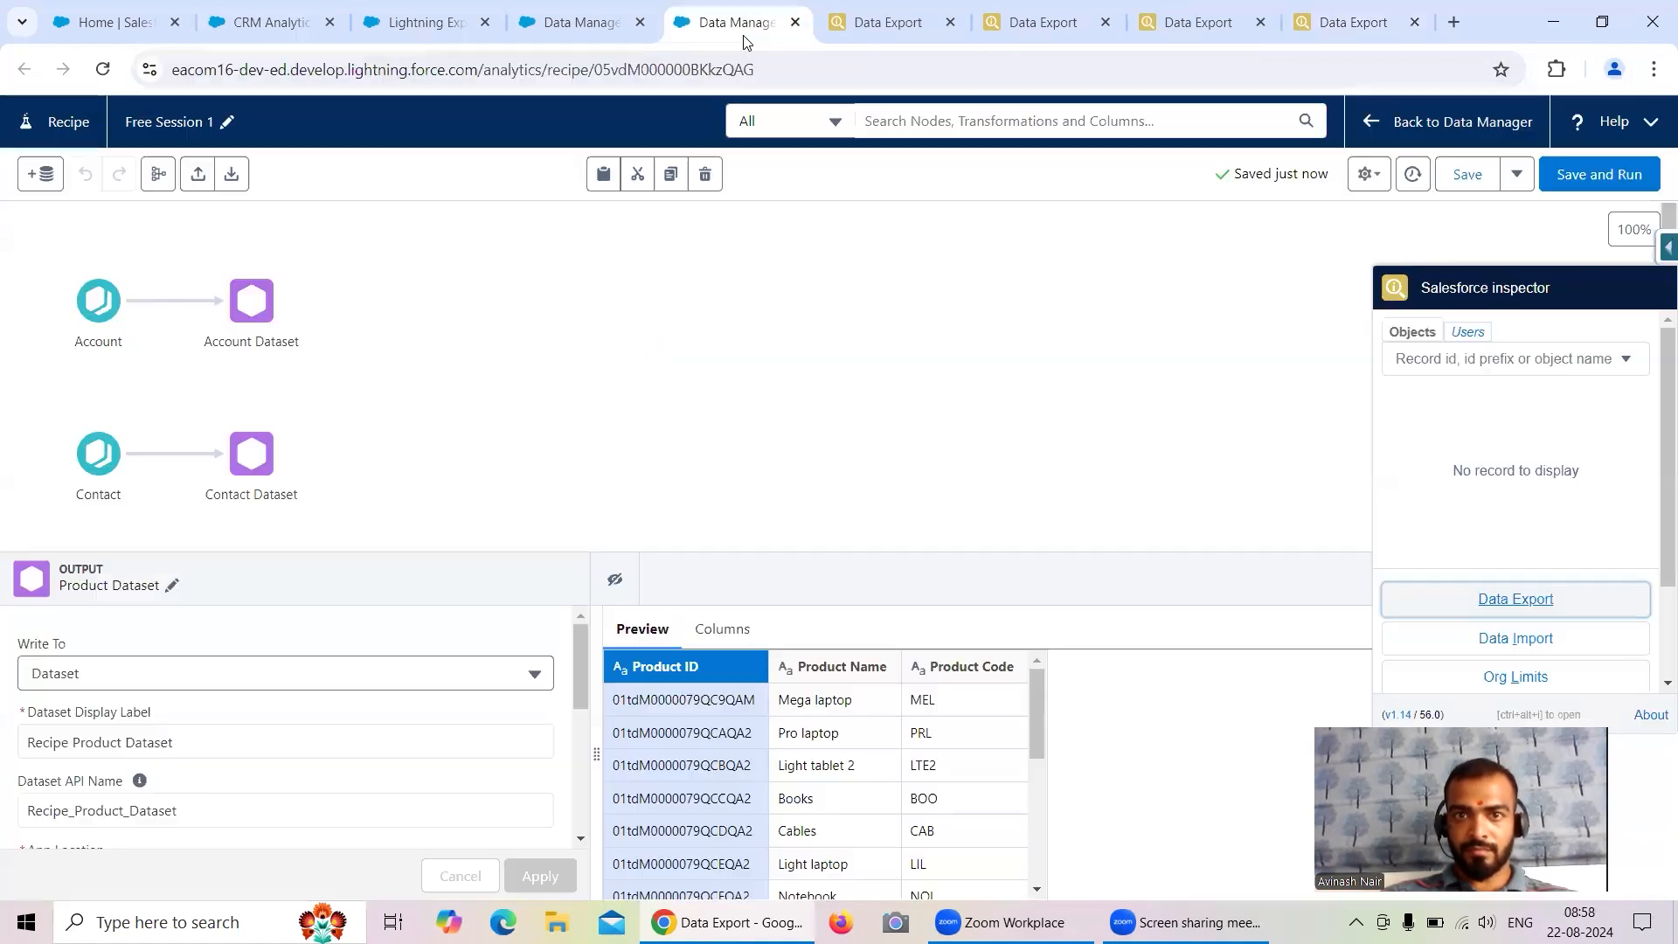
pyautogui.rightClick(1519, 603)
pyautogui.click(1445, 629)
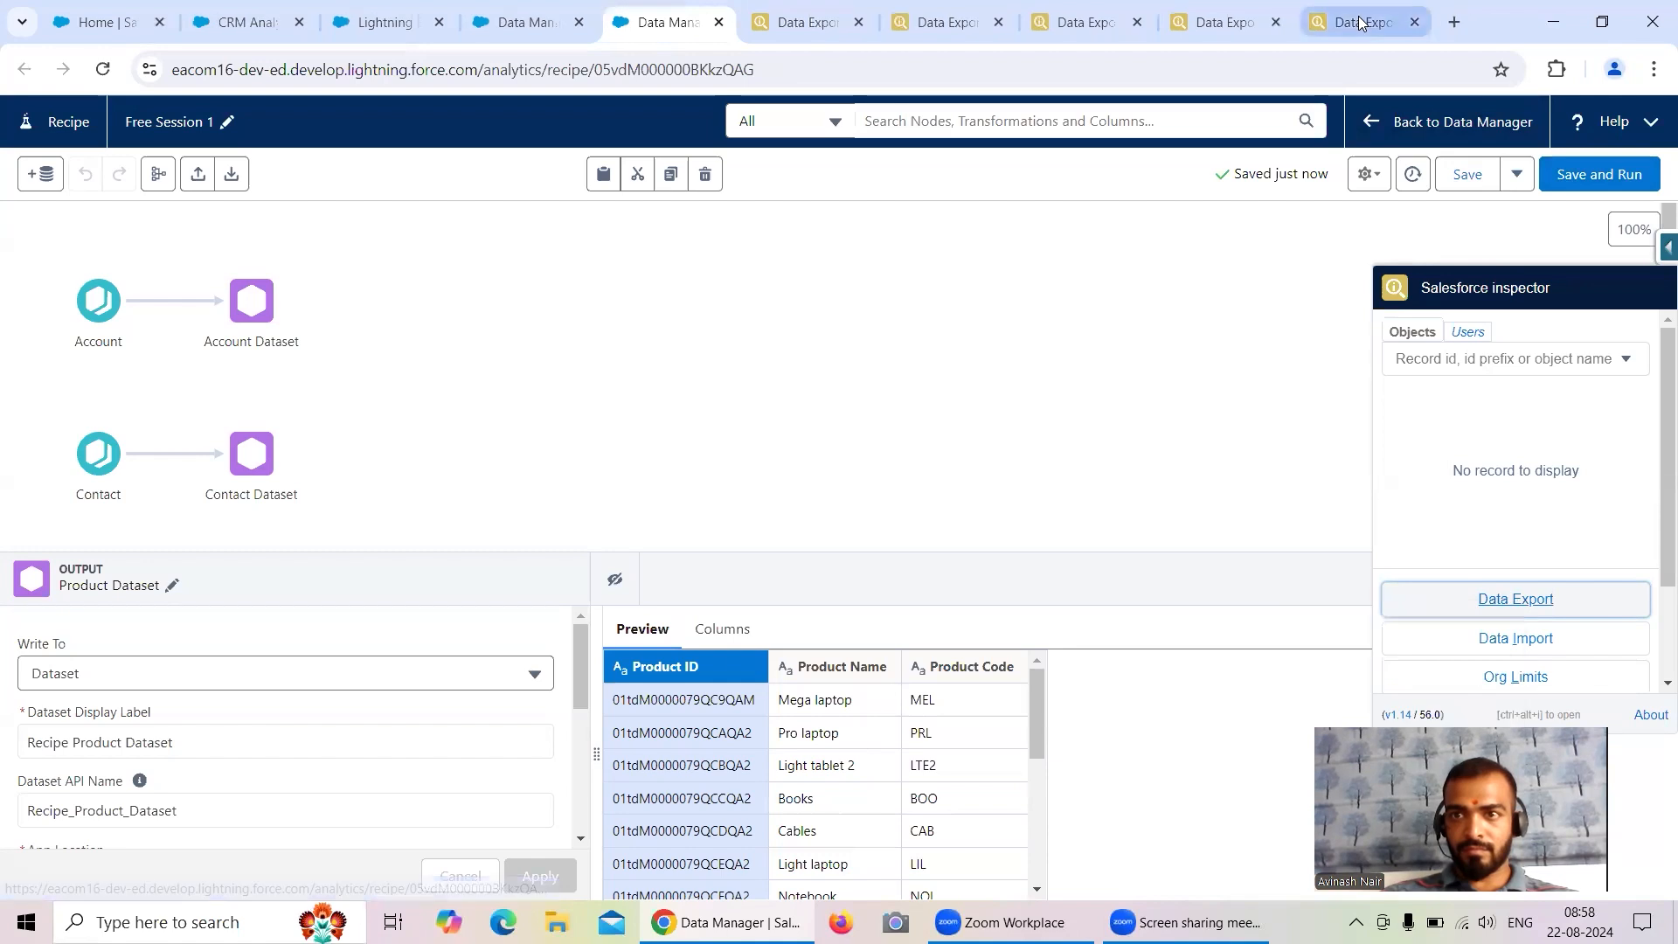
pyautogui.click(1365, 23)
# - Count the product records by running the export query "Select count(id) from Product2"
pyautogui.click(199, 192)
pyautogui.press('BackSpace')
pyautogui.press('BackSpace')
pyautogui.press('BackSpace')
pyautogui.press('BackSpace')
pyautogui.write('Produ')
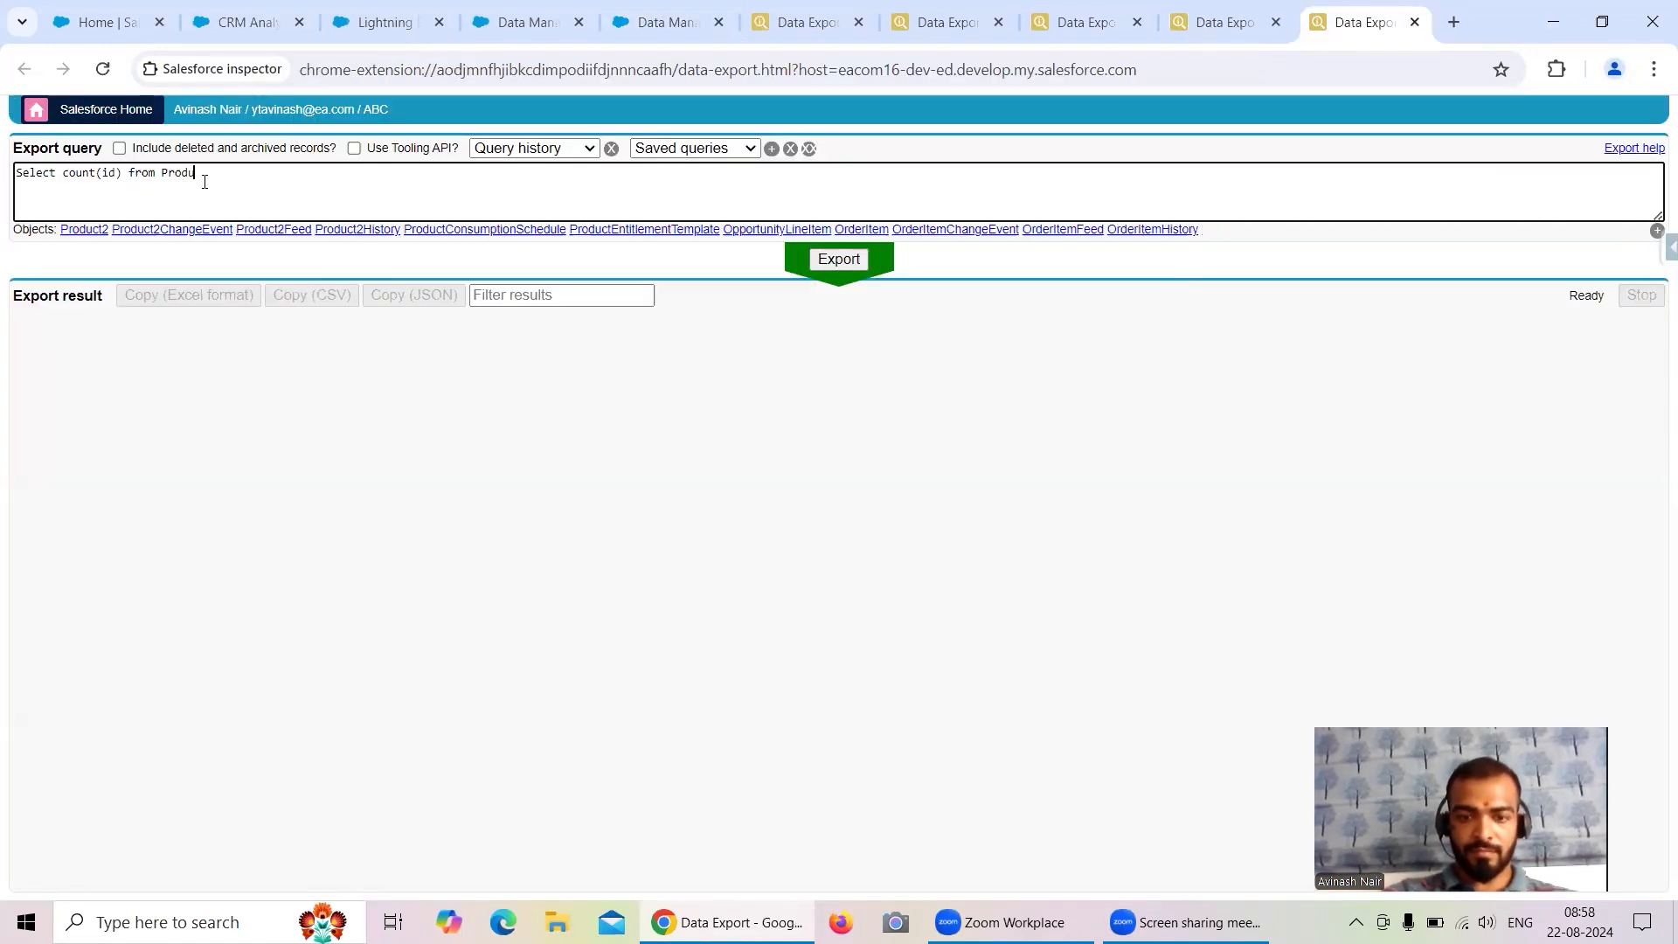
pyautogui.write('c')
pyautogui.click(84, 228)
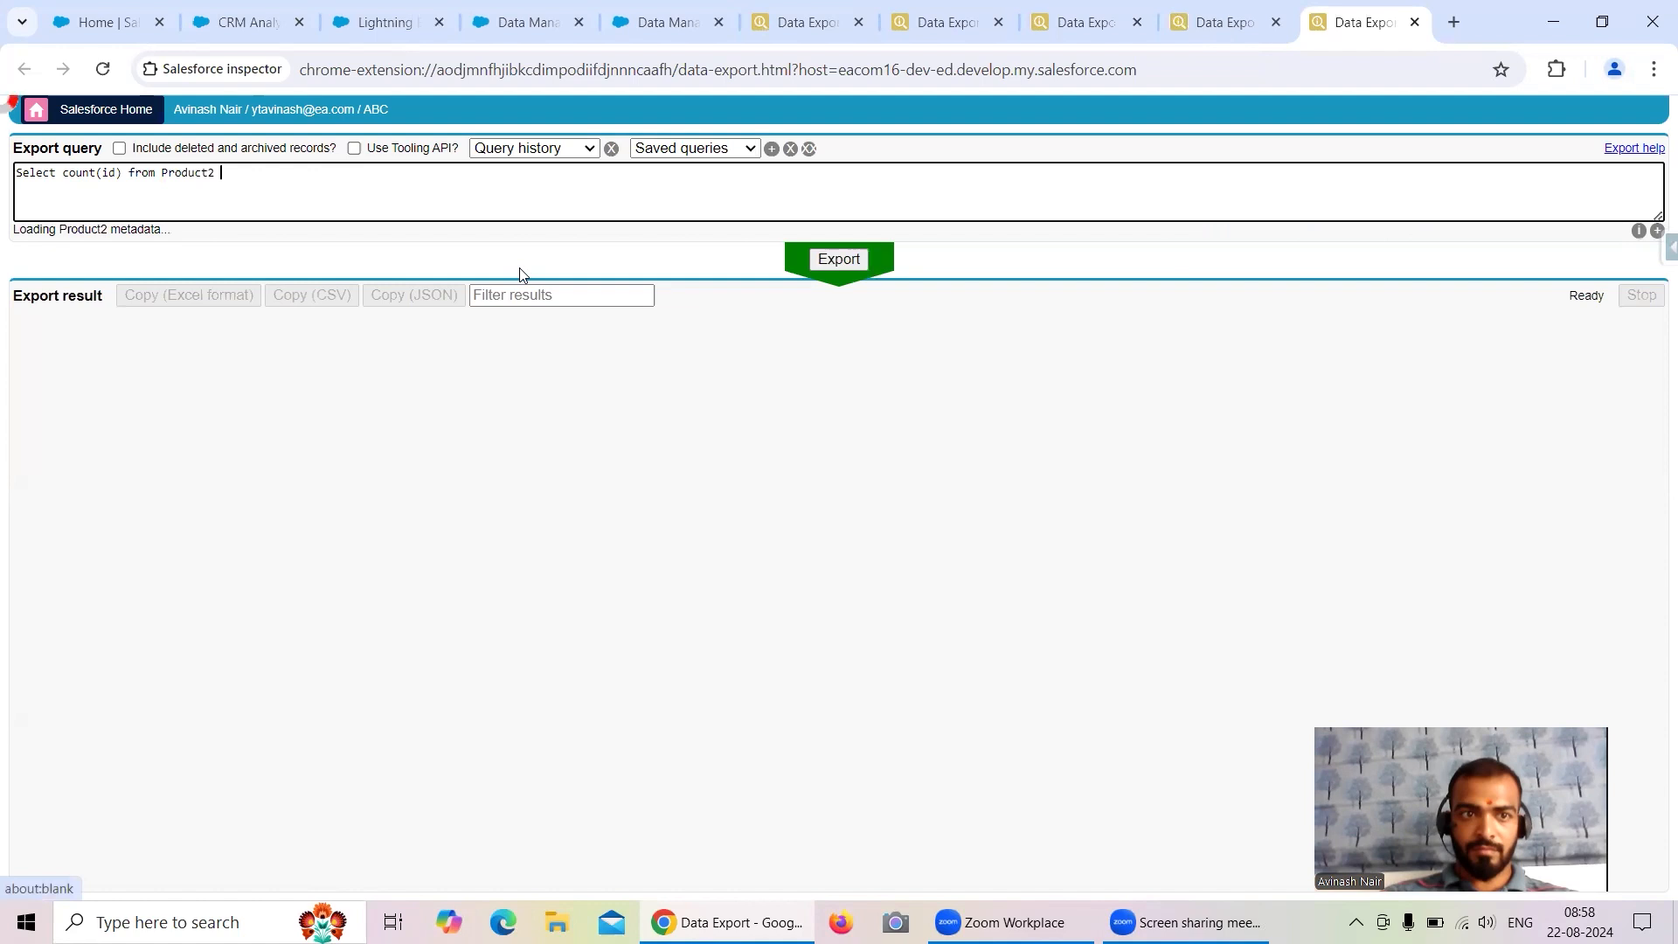
pyautogui.click(839, 259)
# - Return to the first Data Export tab and rerun the Account record count query
pyautogui.click(807, 32)
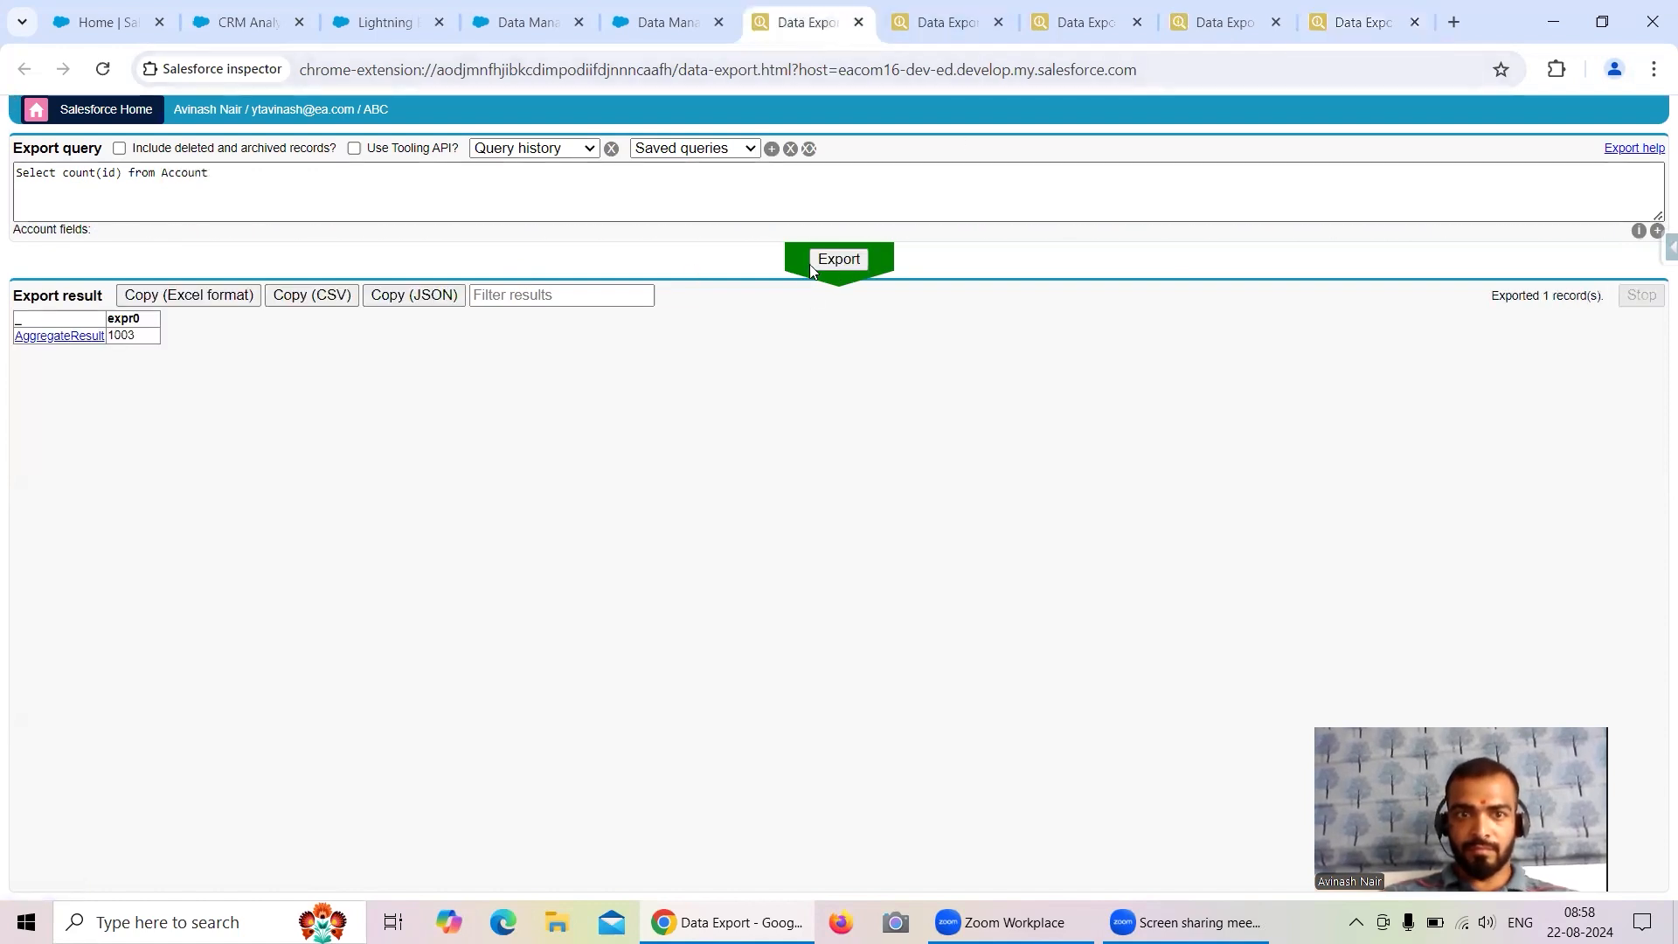
pyautogui.click(838, 263)
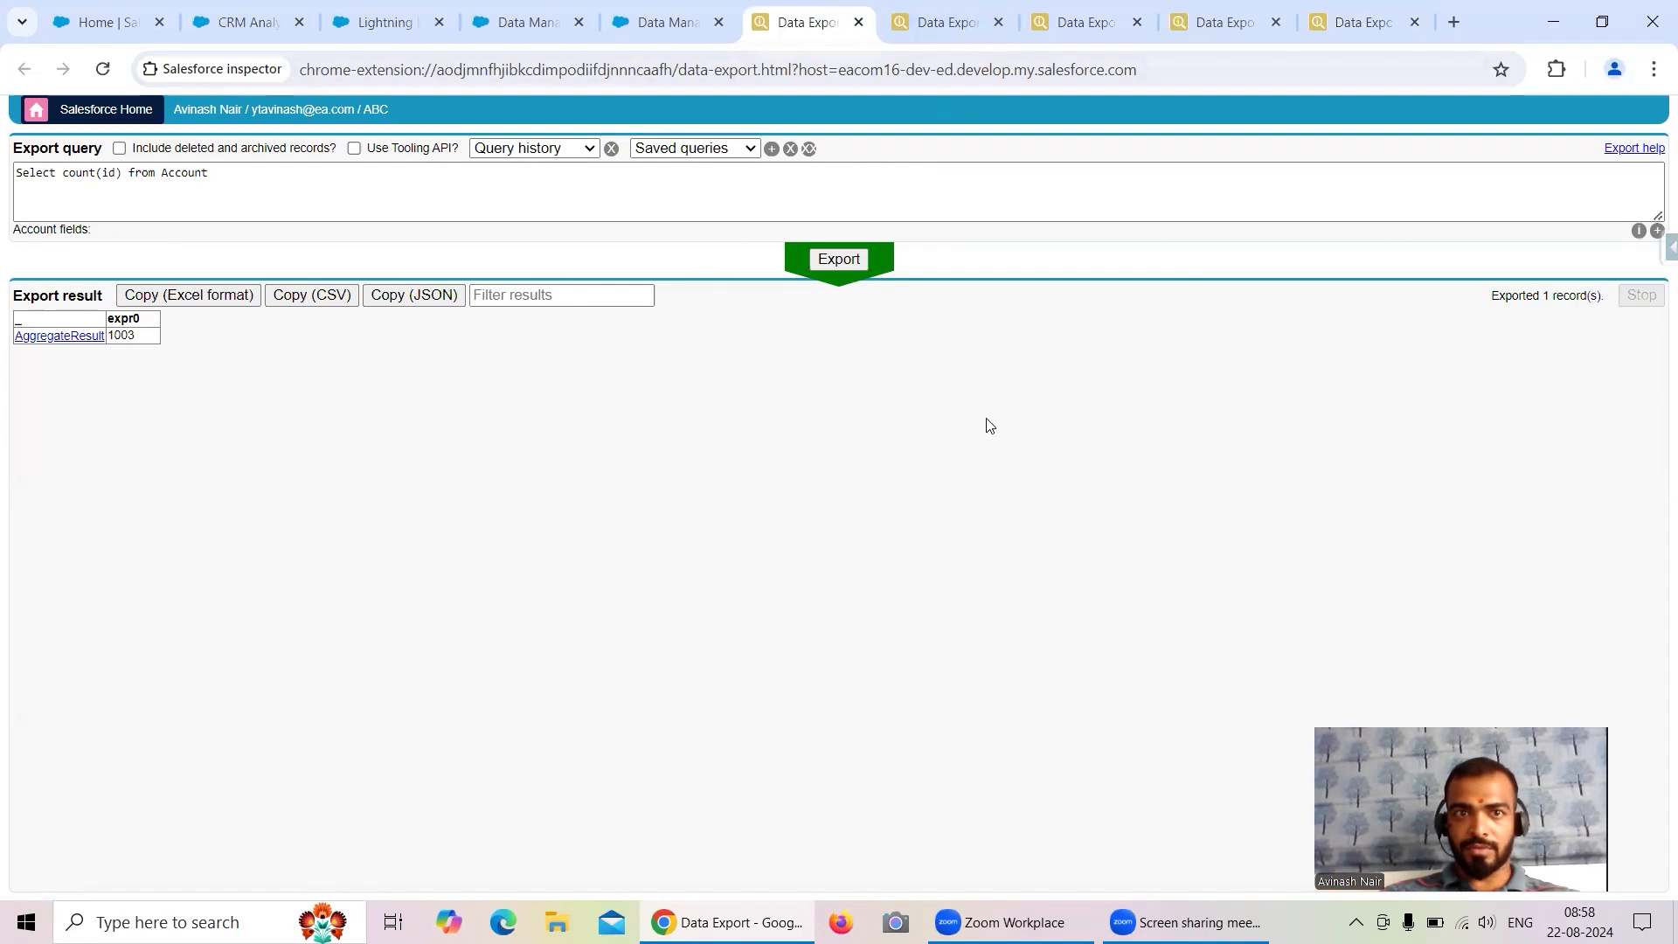
pyautogui.click(1602, 22)
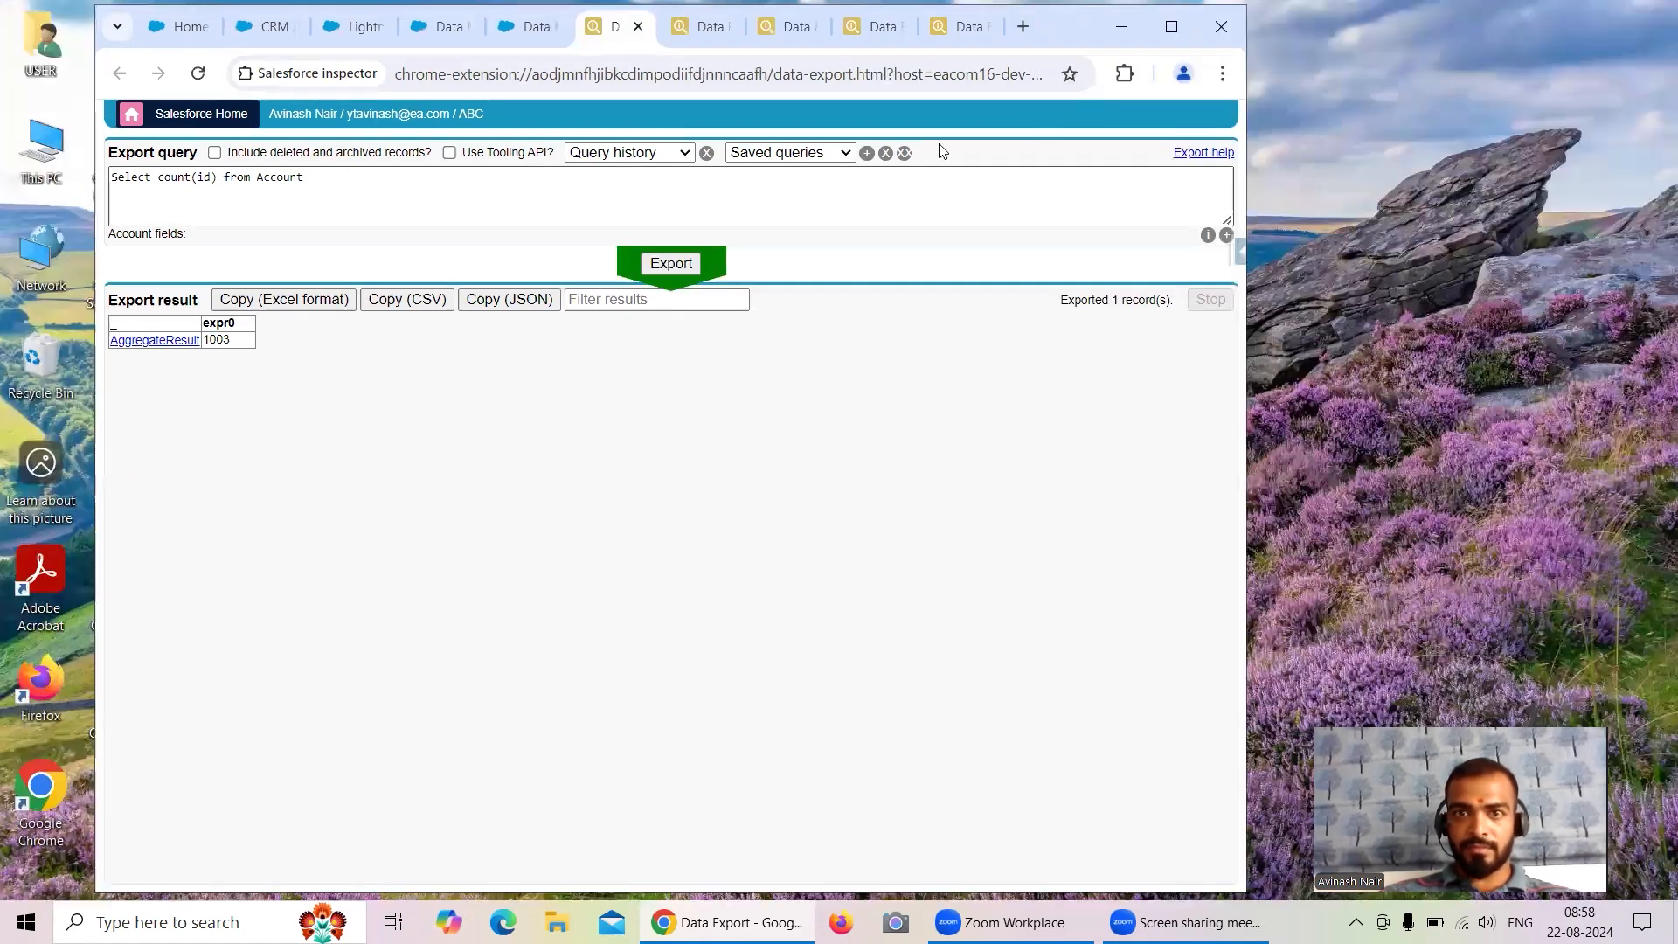
pyautogui.click(1171, 27)
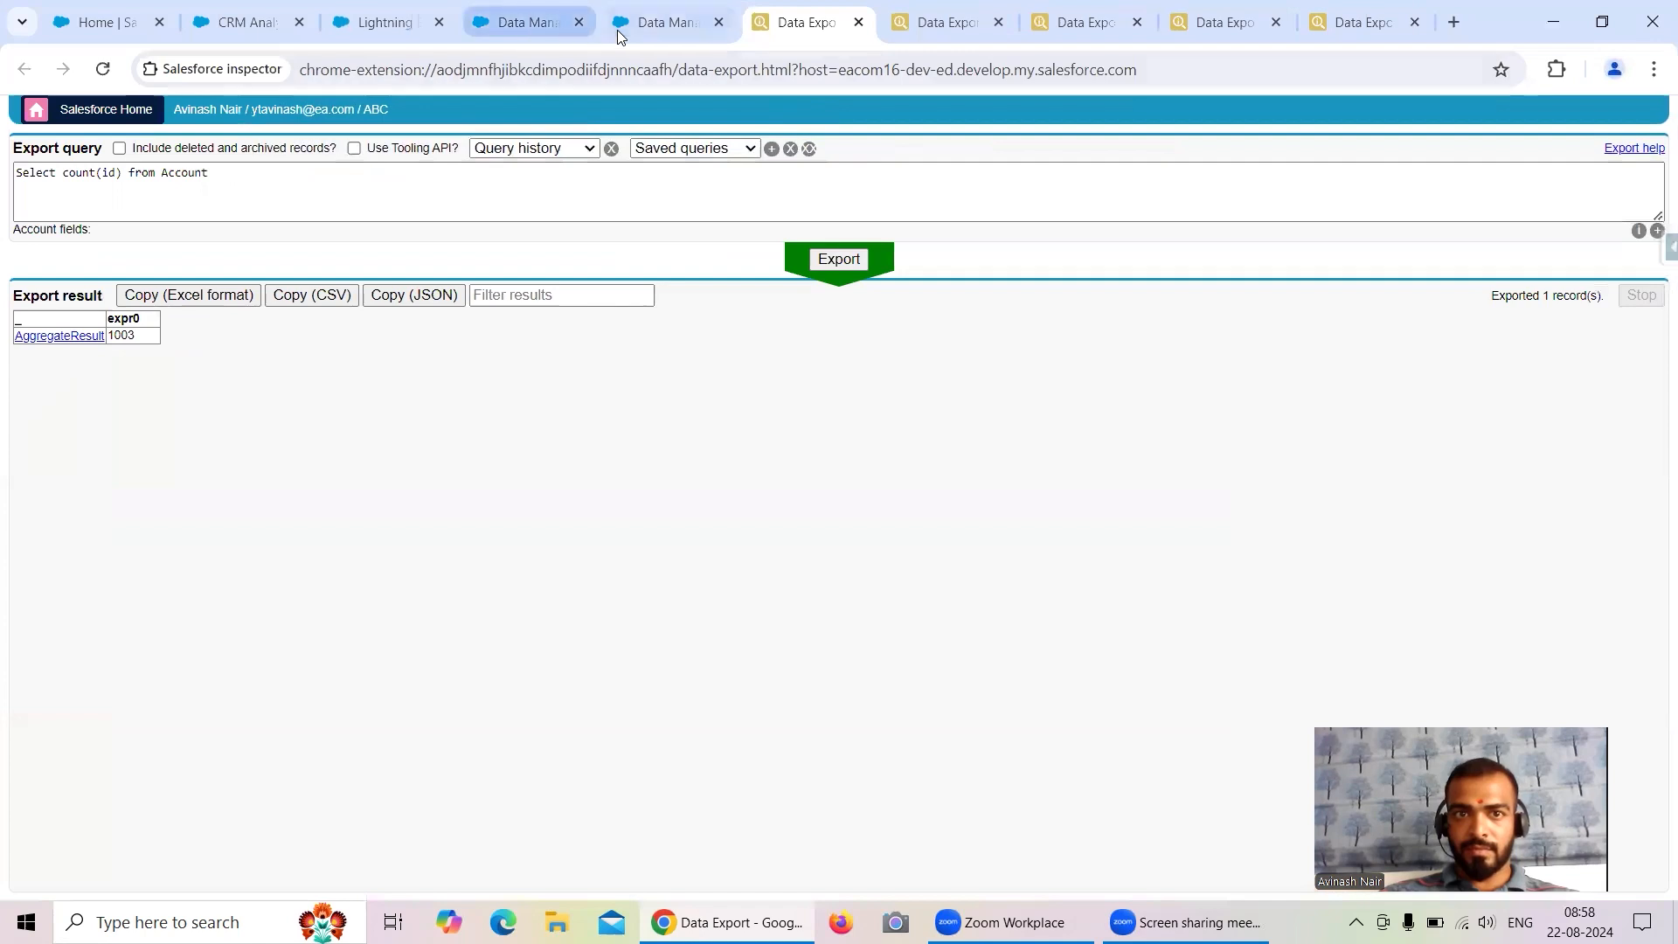
# - Refresh the jobs list in Data Manager's Monitor to check the recipe run
pyautogui.click(619, 33)
pyautogui.click(505, 34)
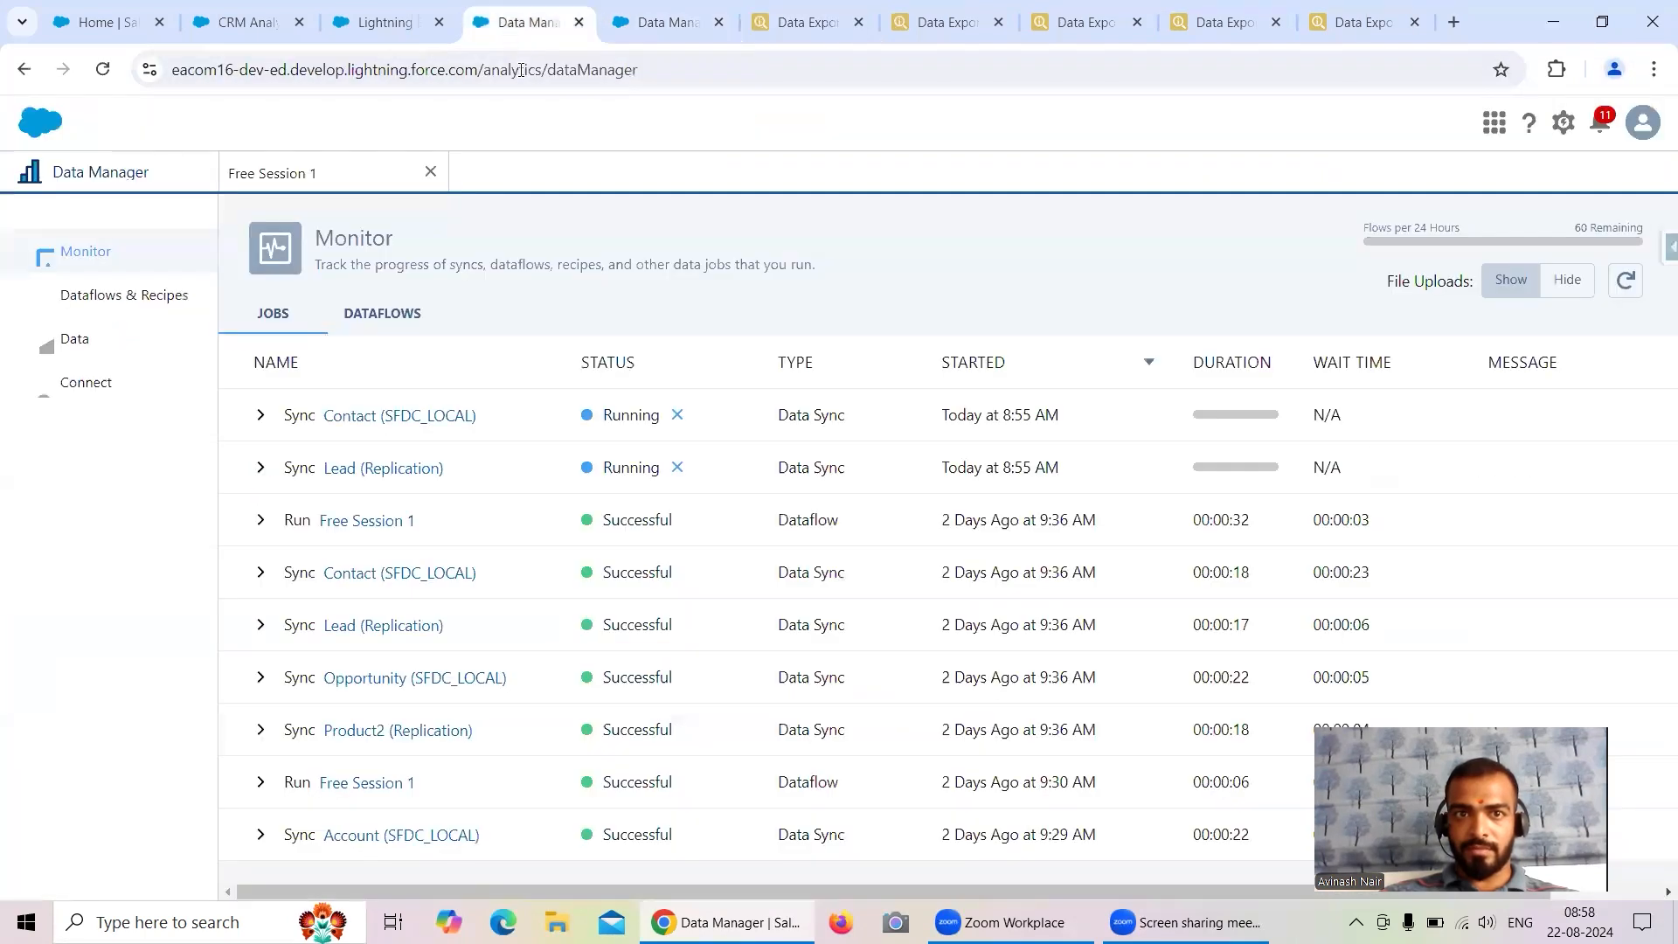
pyautogui.click(1625, 288)
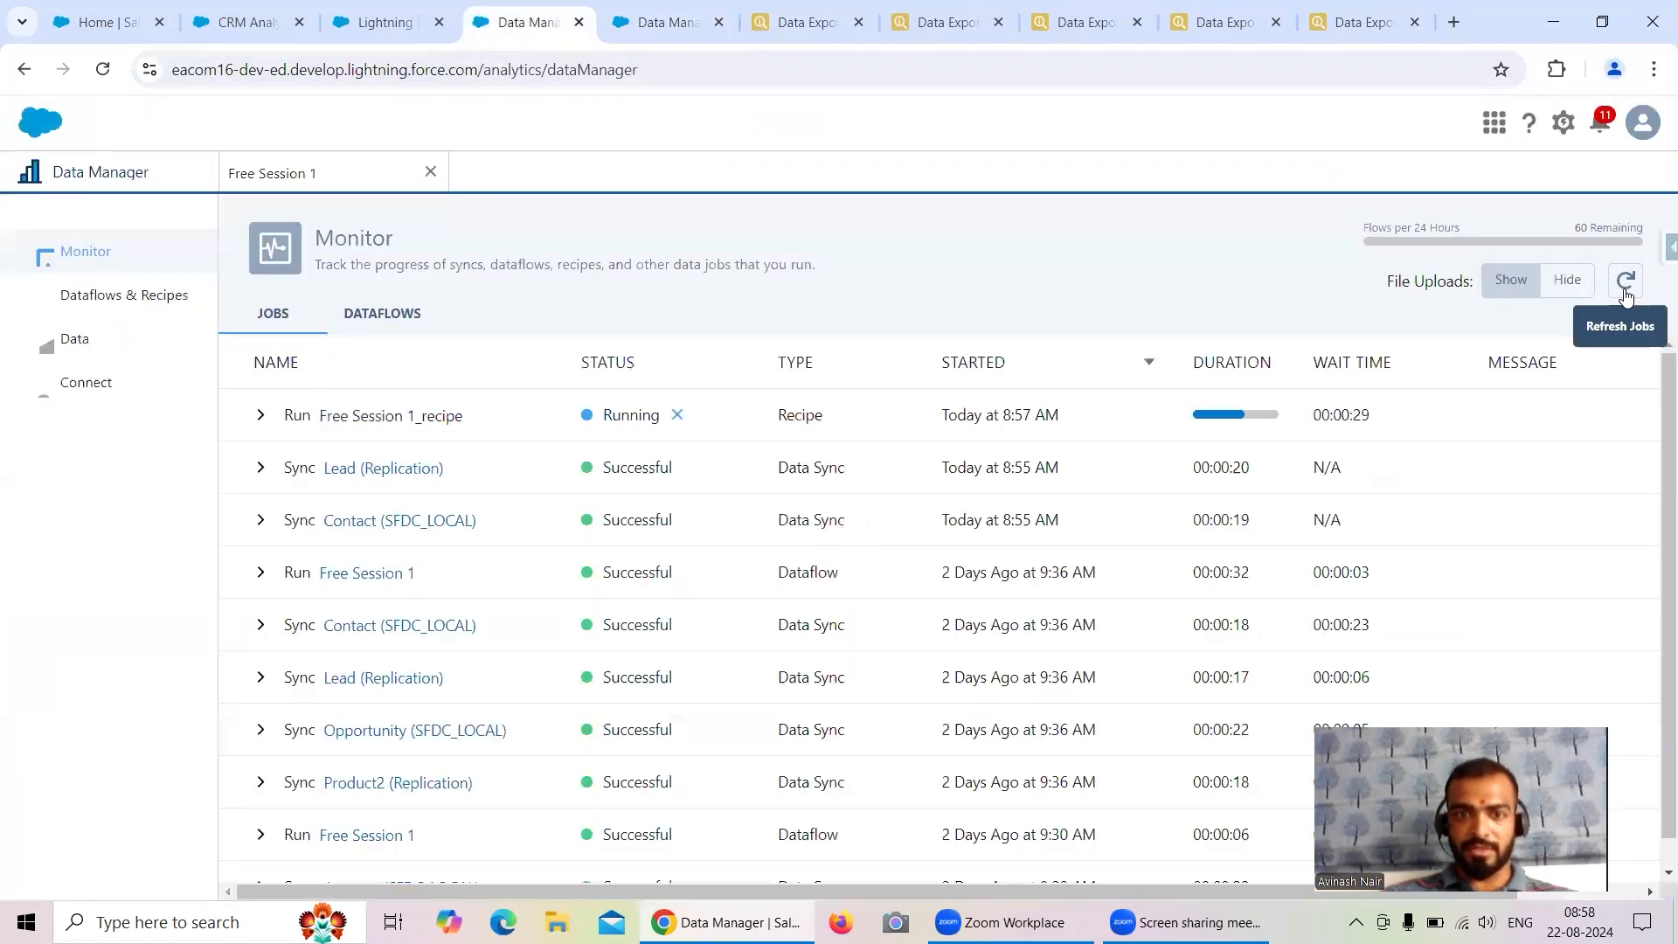
# - Run the Opportunity count query and review the Account, Contact, Lead and Product2 counts in the other Data Export tabs
pyautogui.click(816, 30)
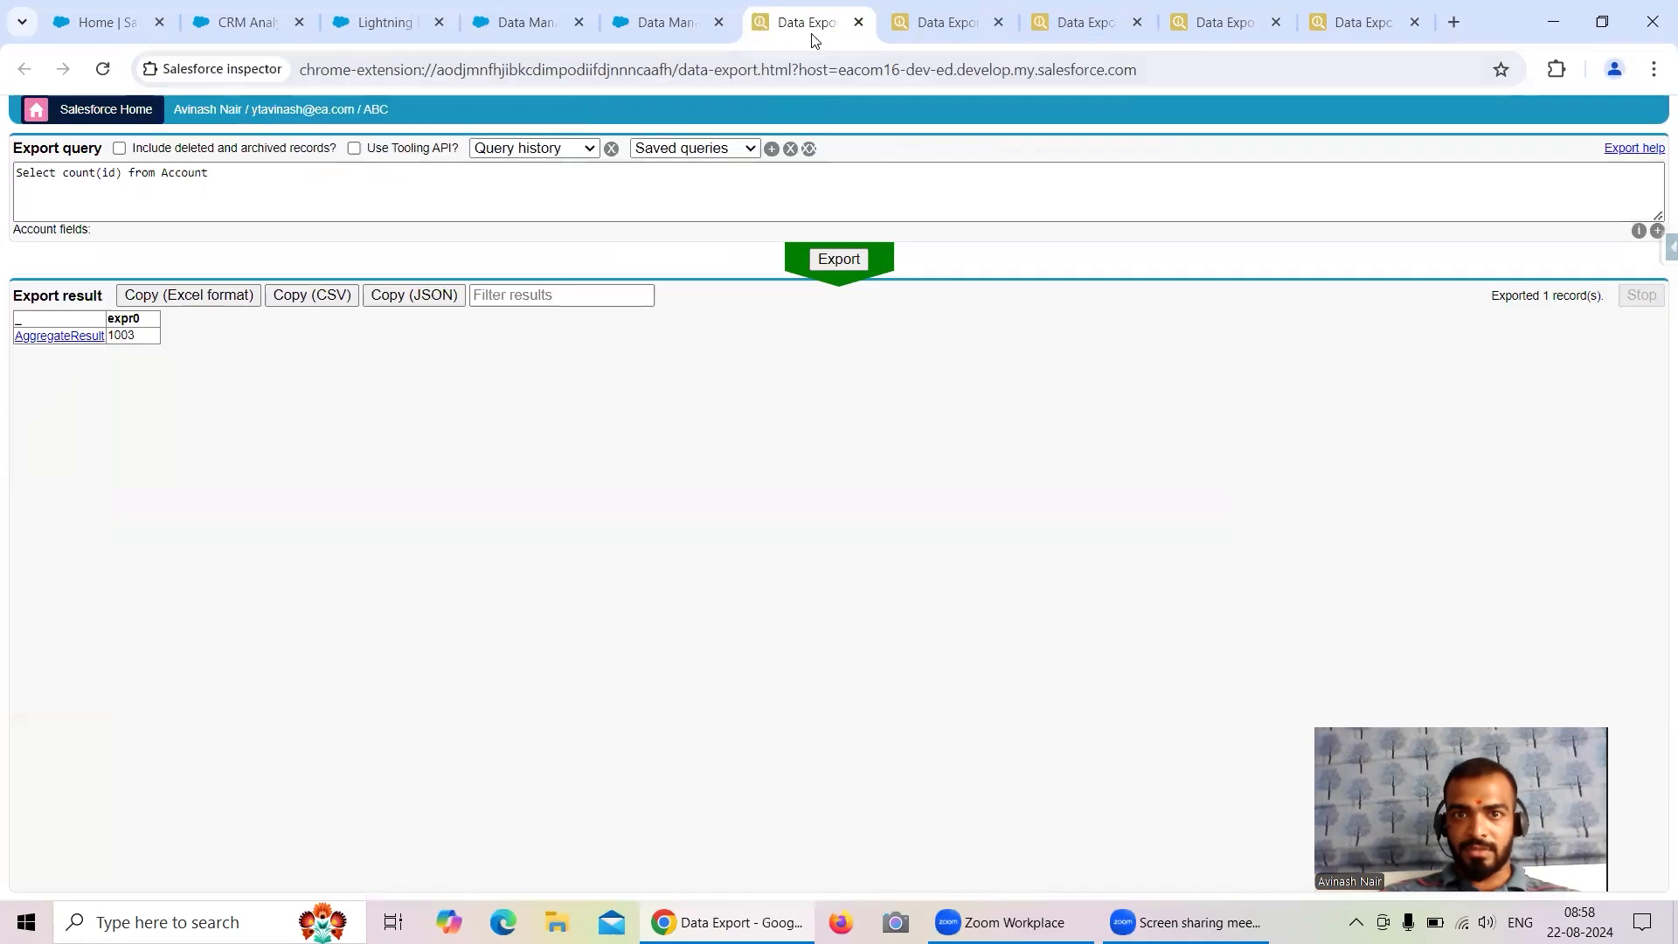
pyautogui.click(918, 35)
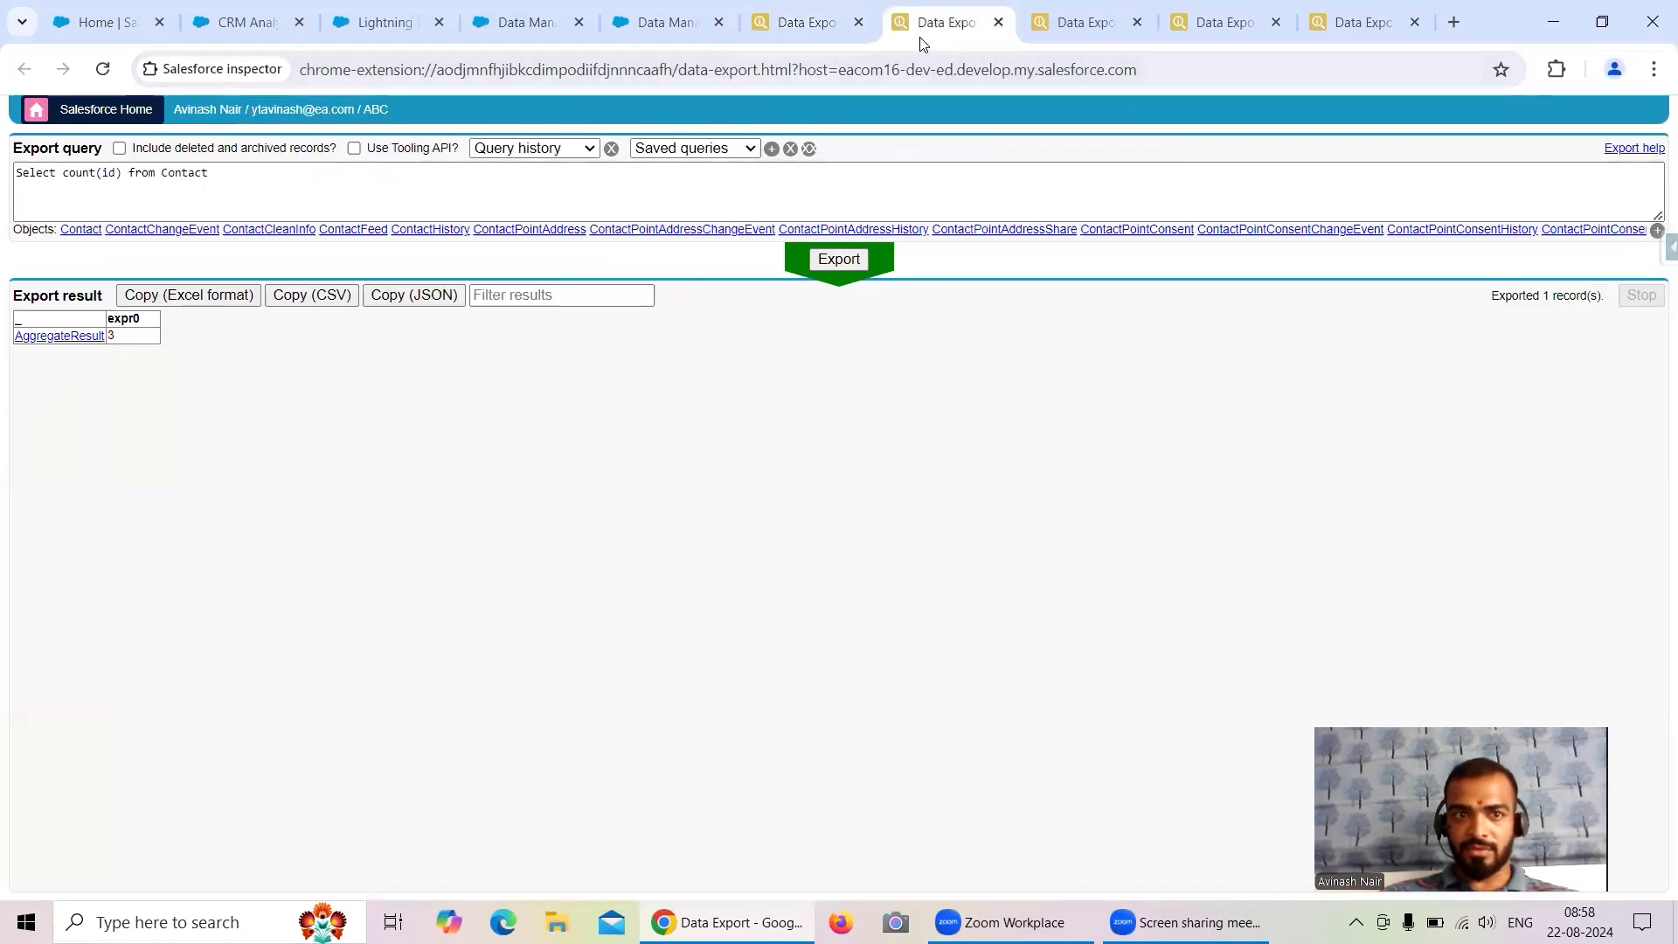
pyautogui.click(1042, 34)
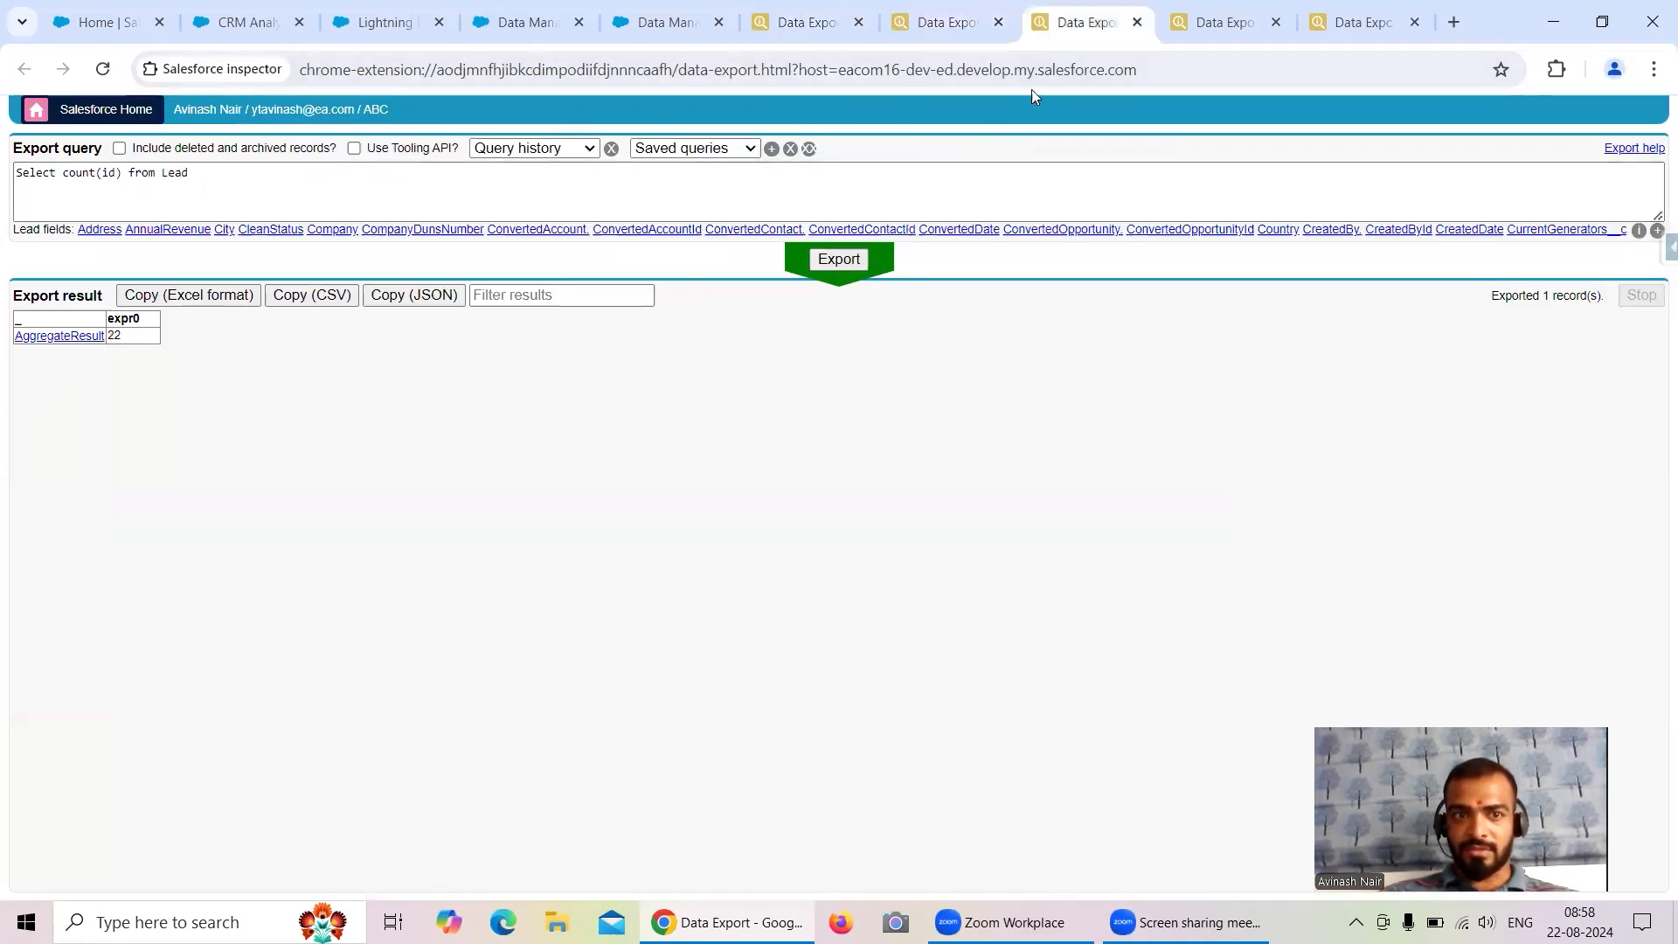
pyautogui.click(1199, 35)
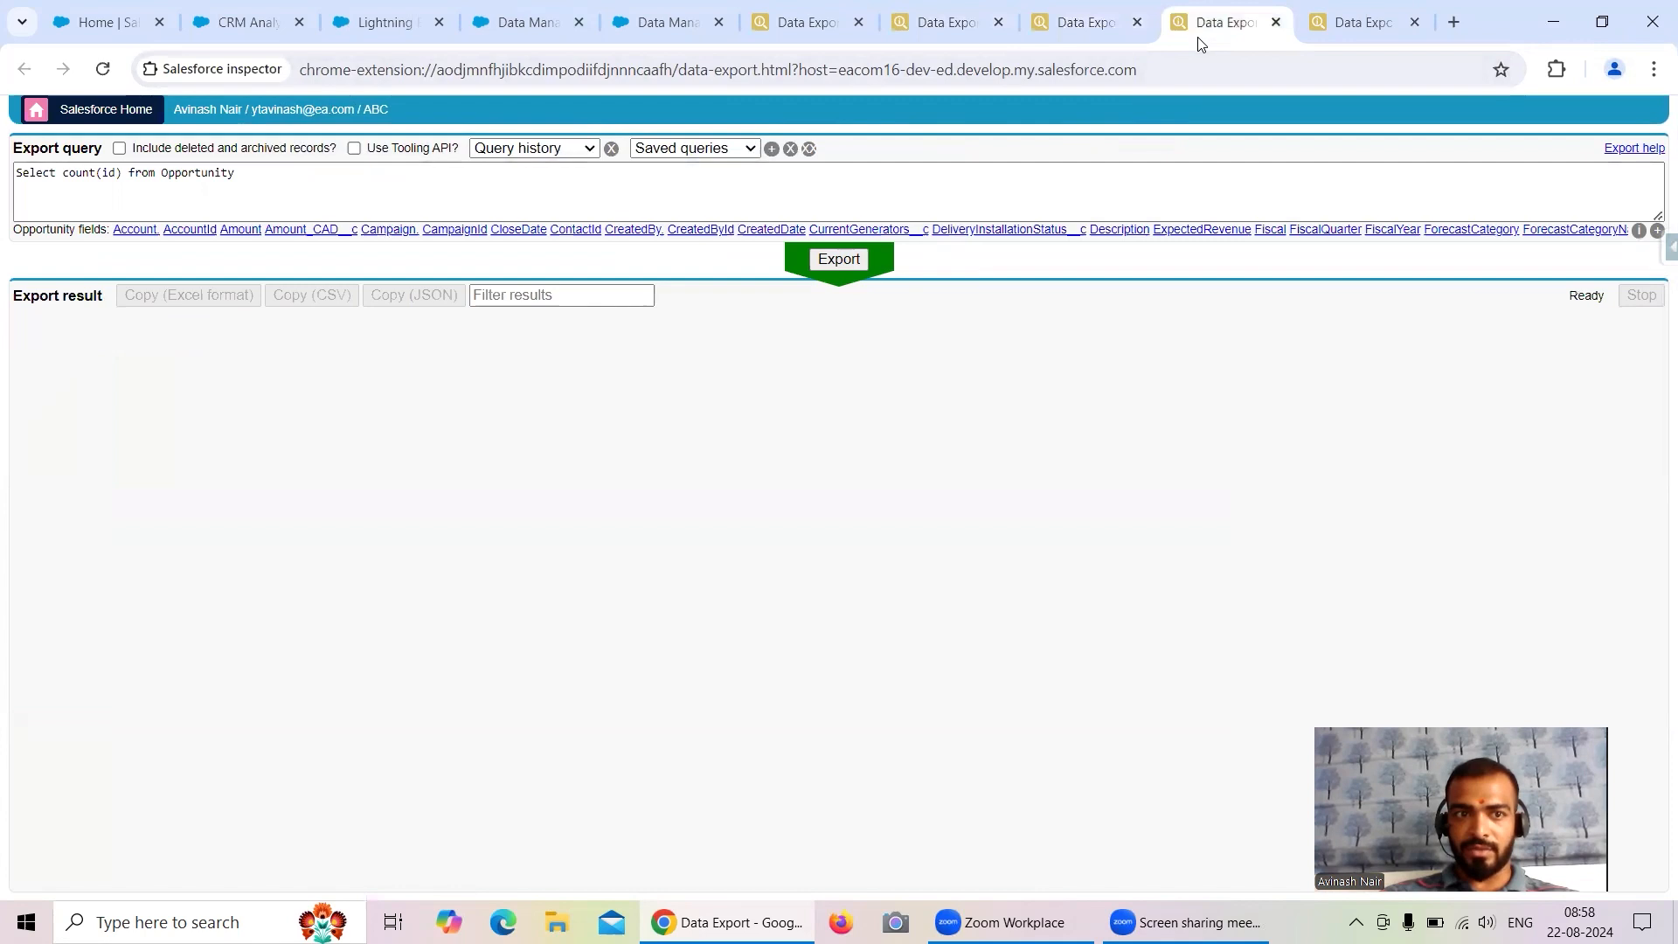
pyautogui.click(840, 260)
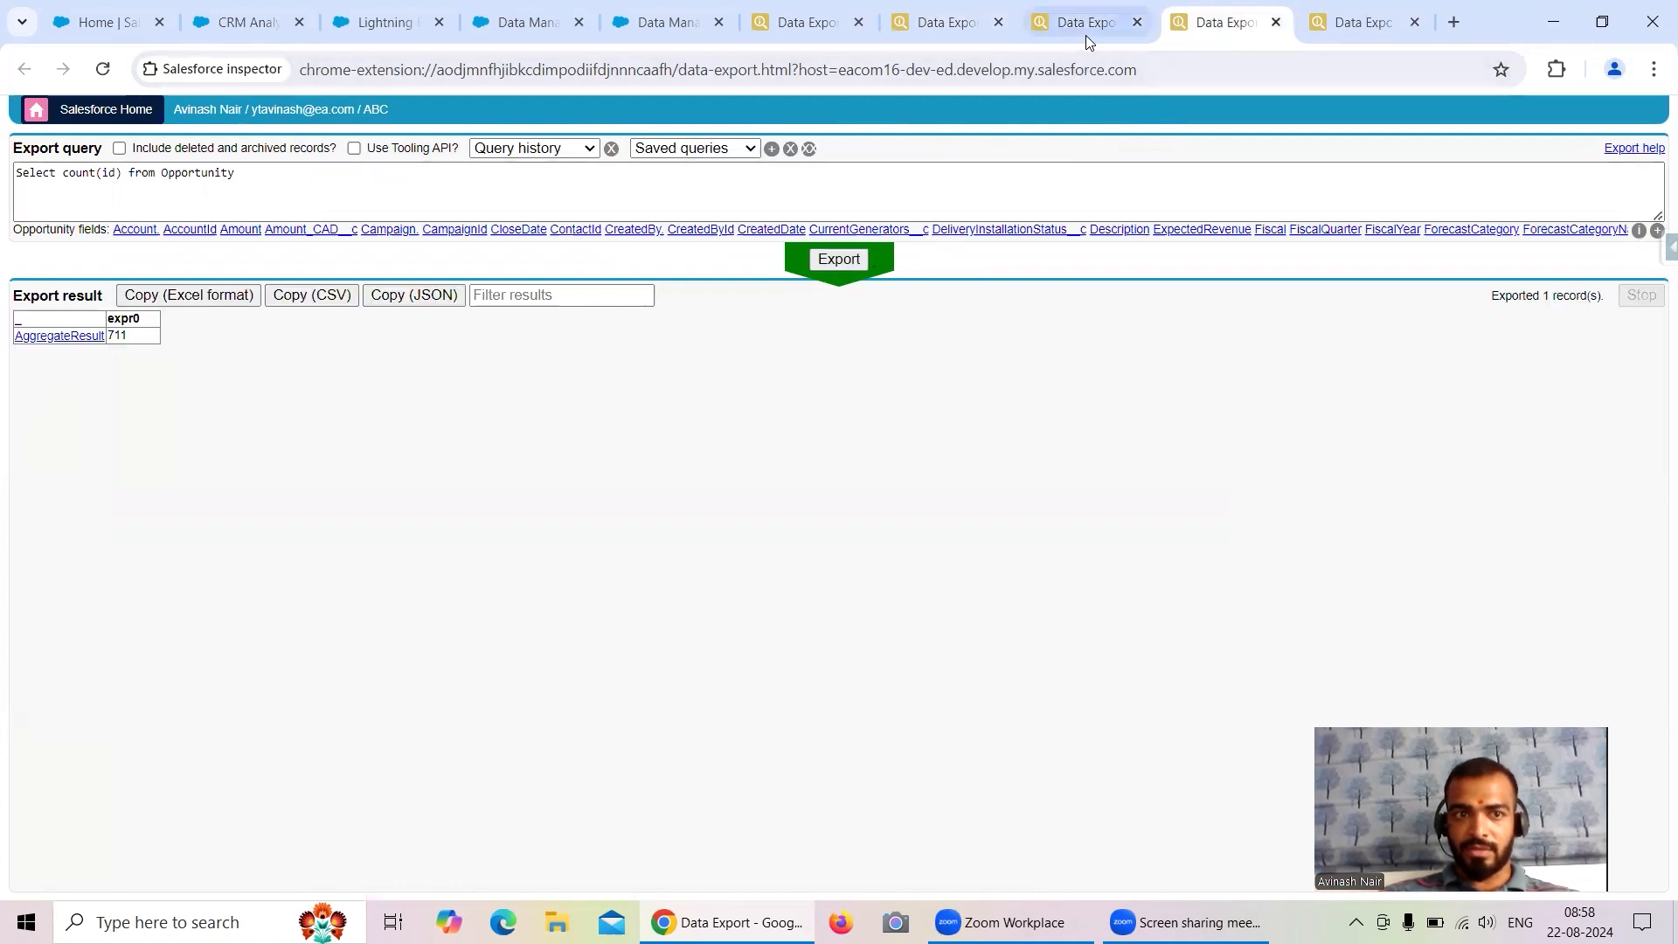
pyautogui.click(1343, 23)
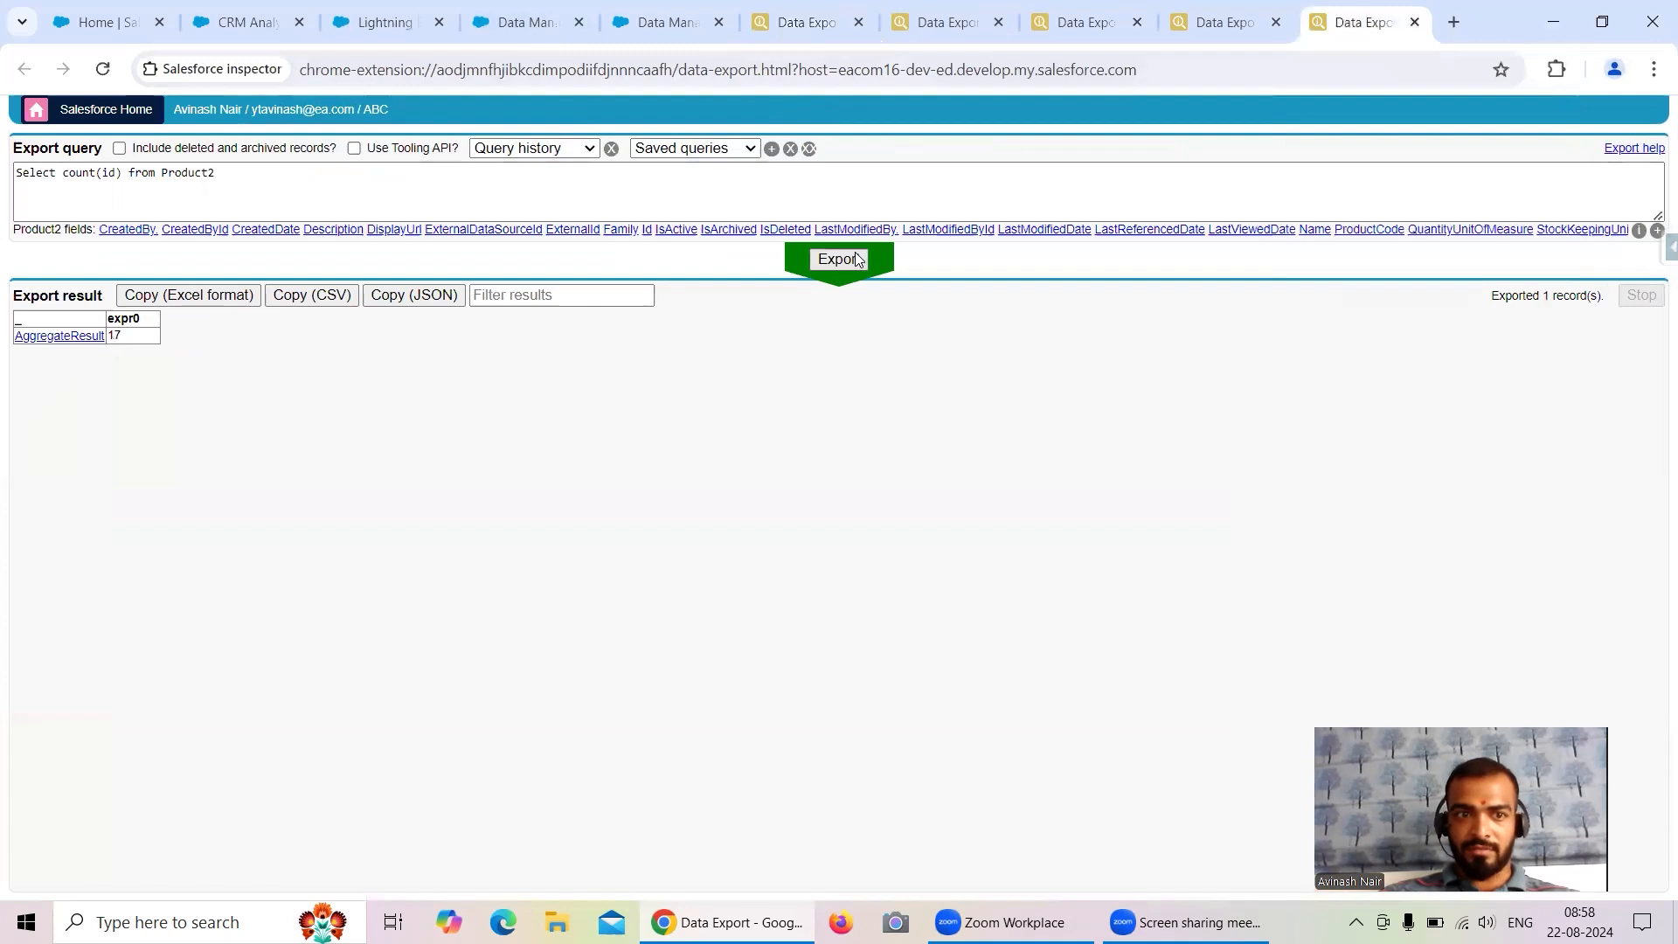
# - Return to Data Manager's Monitor and refresh the jobs repeatedly to track the status of the Free Session 1_recipe run
pyautogui.click(499, 26)
pyautogui.click(1622, 289)
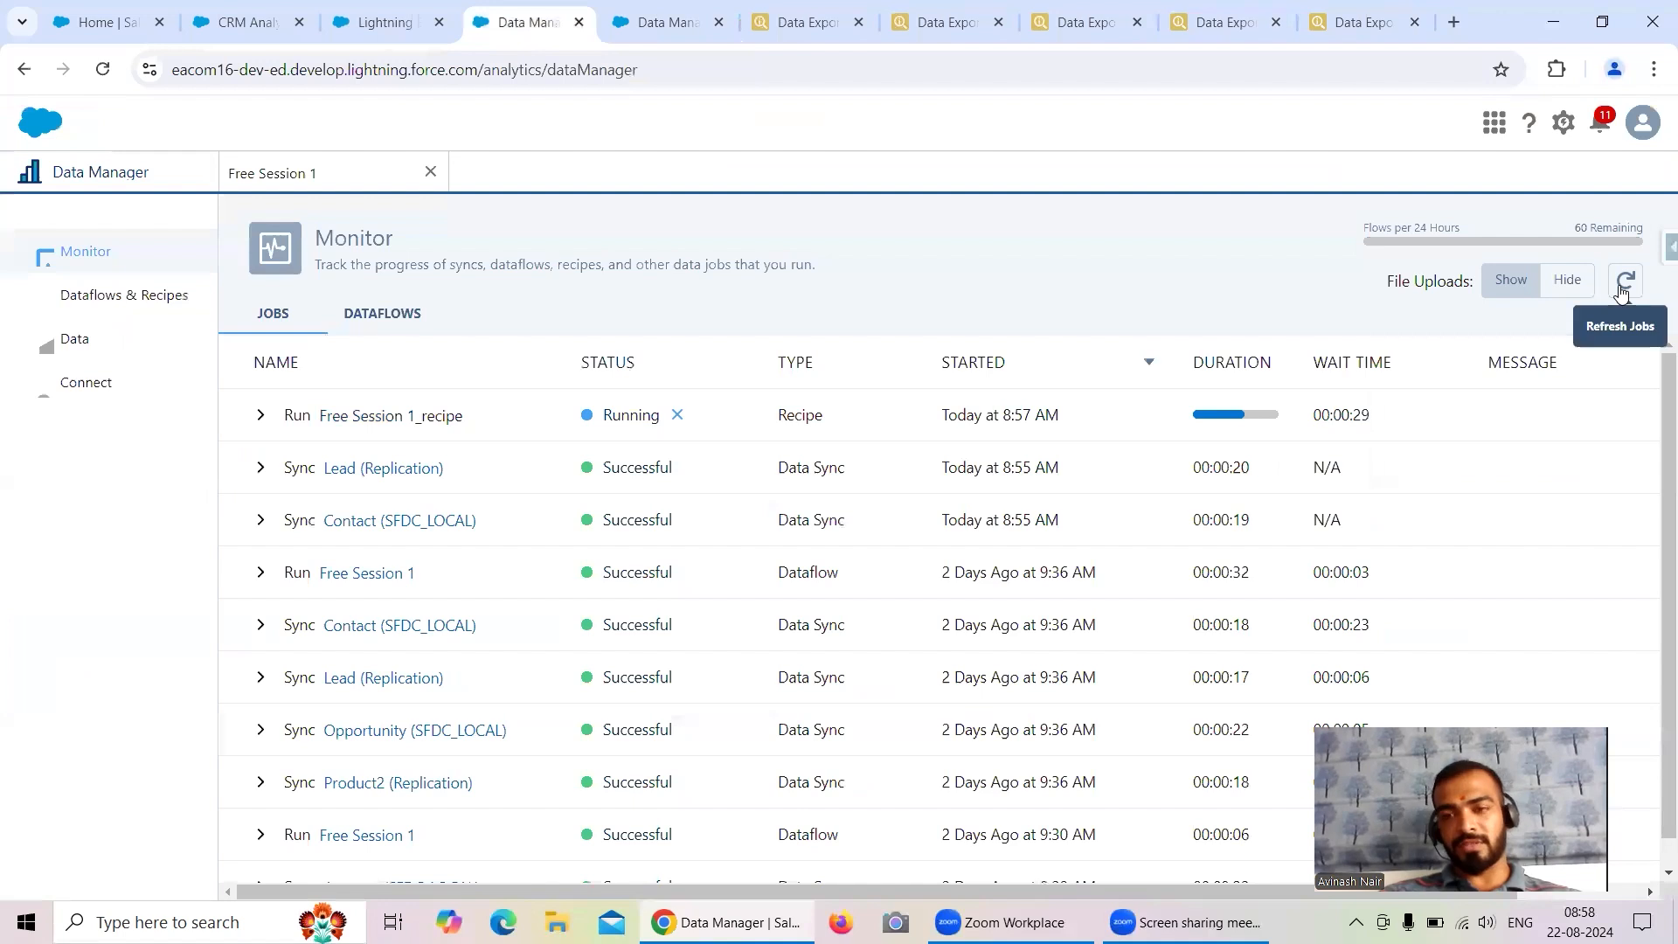
pyautogui.click(1622, 289)
pyautogui.click(1622, 289)
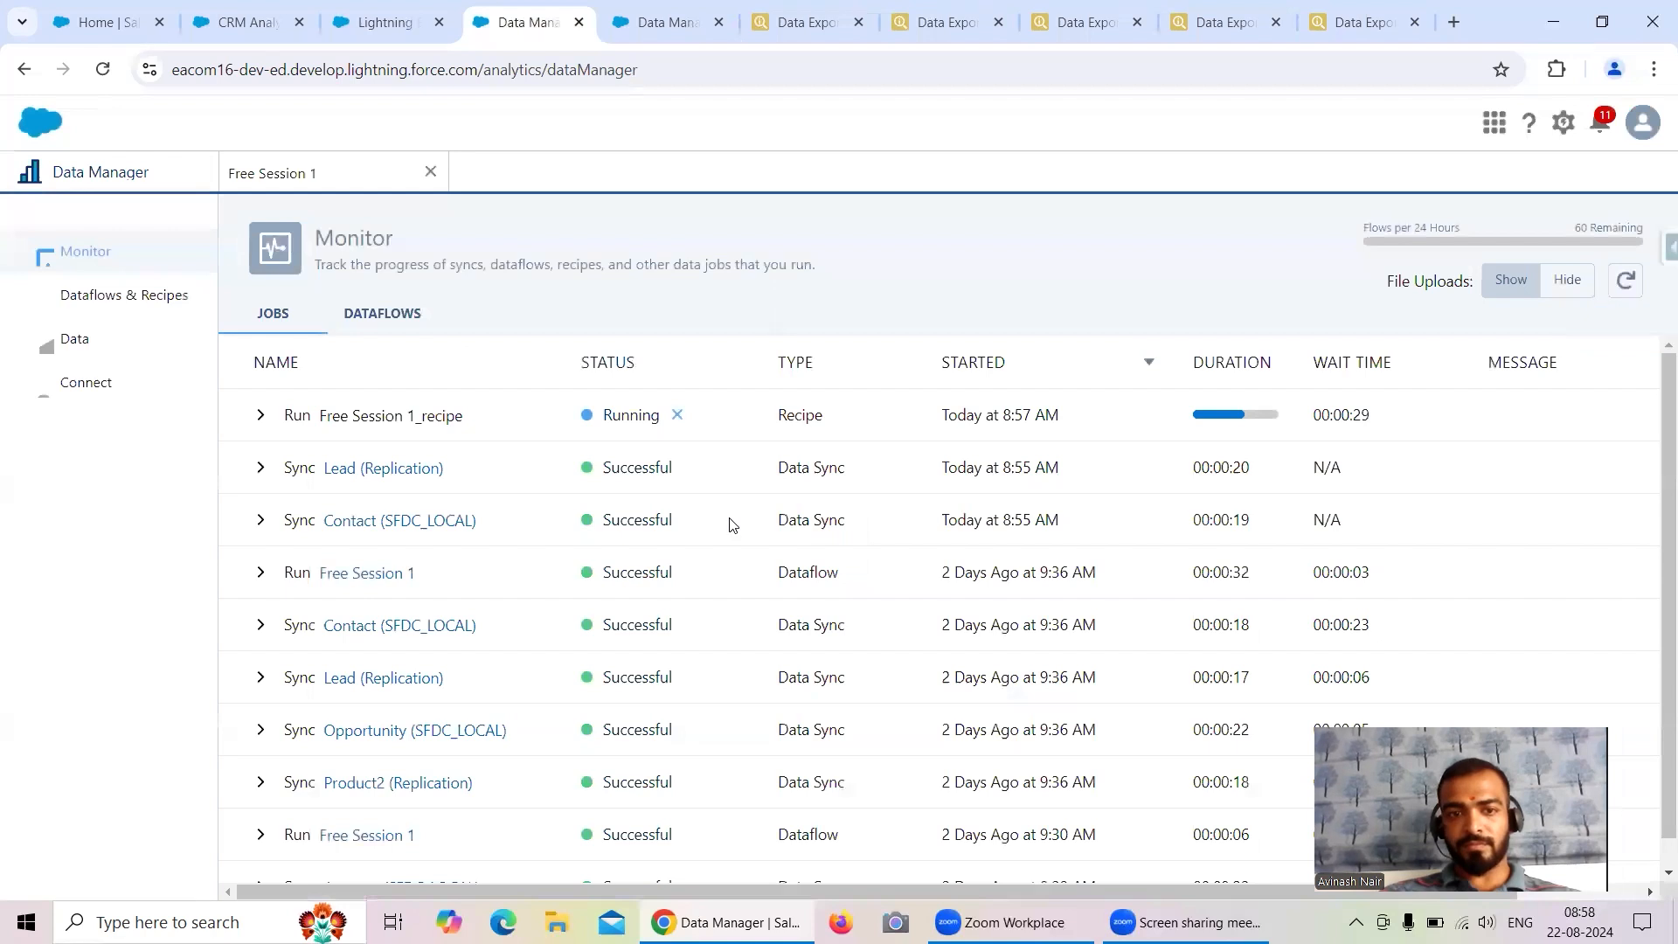
pyautogui.click(1626, 289)
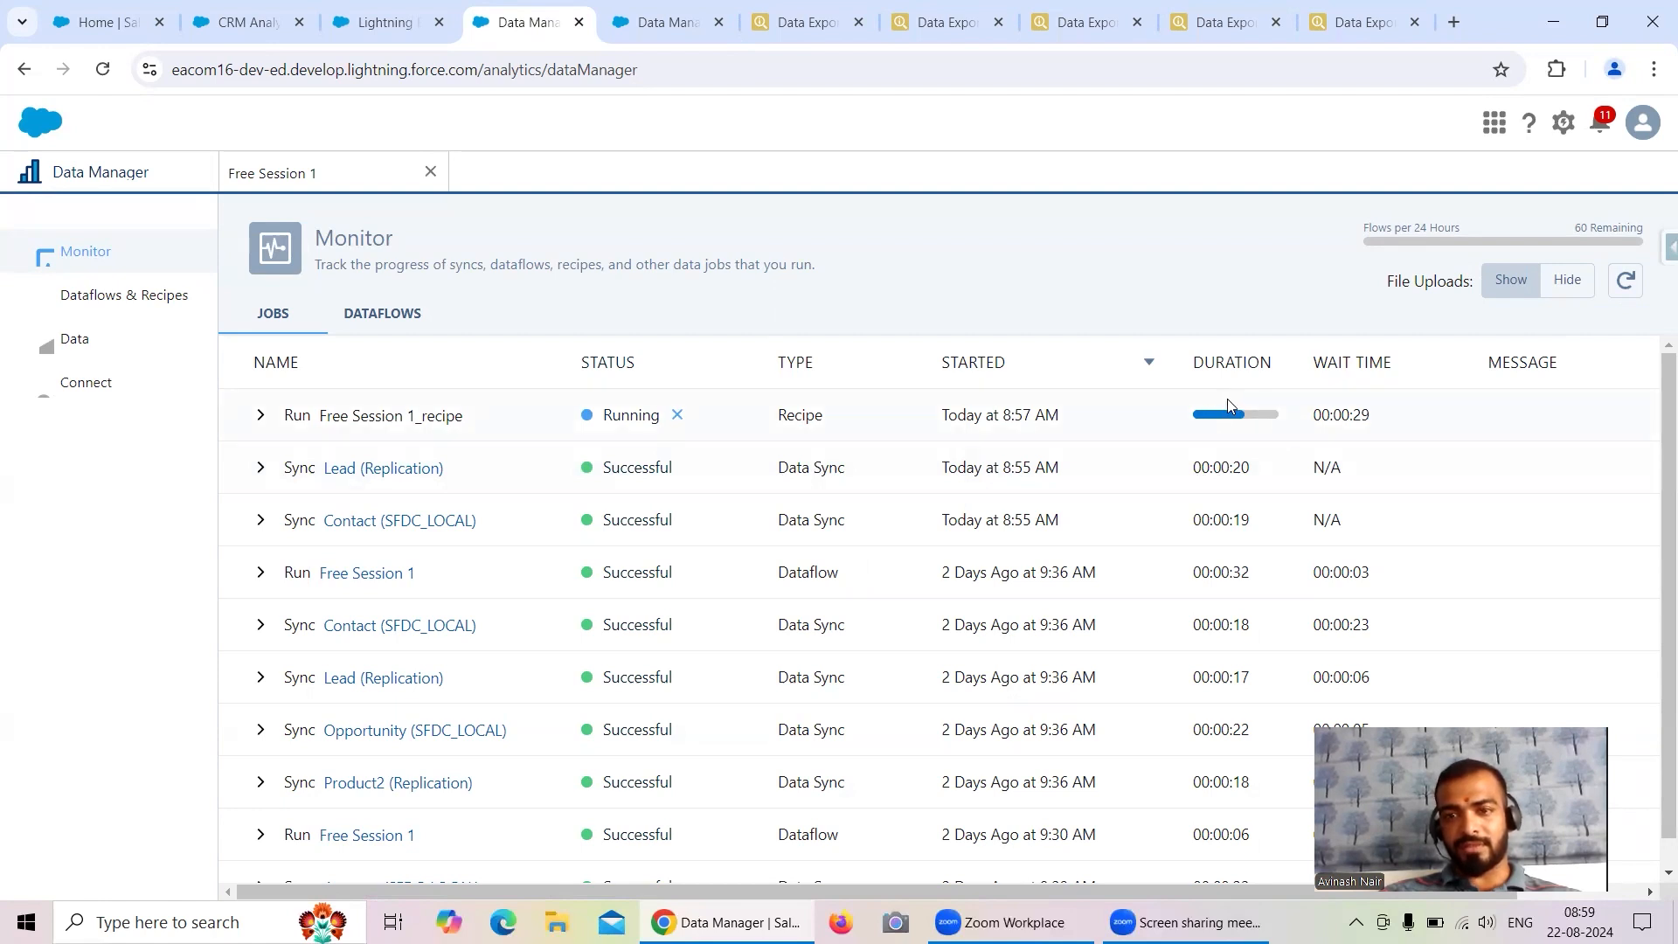
pyautogui.click(1625, 282)
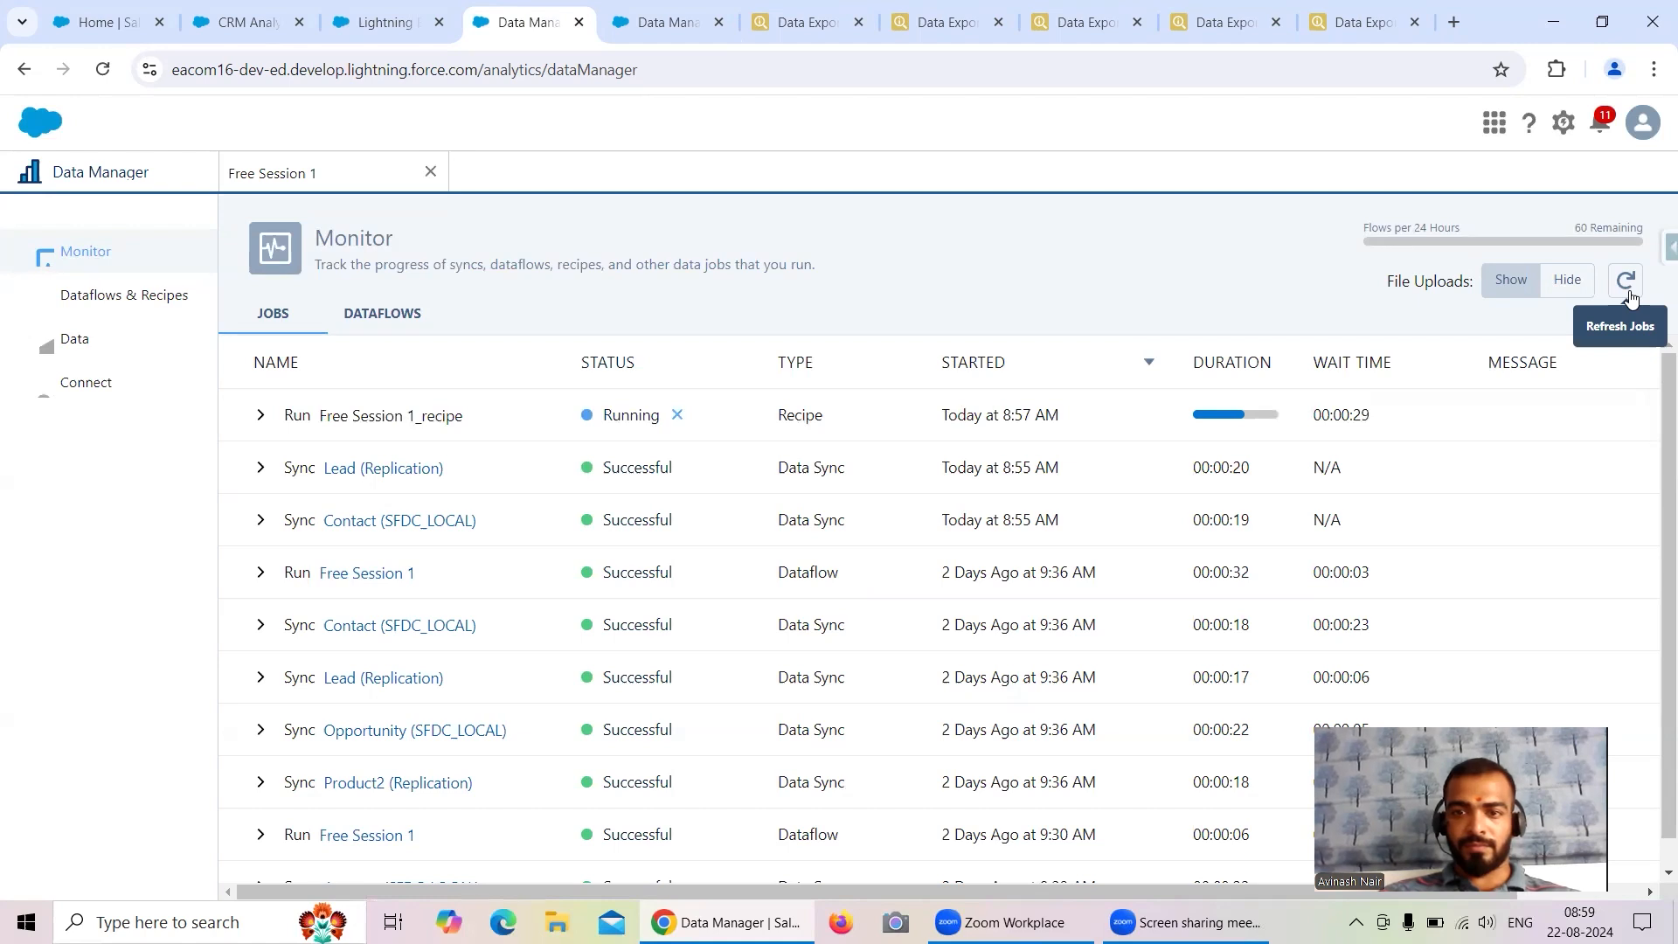
pyautogui.click(1627, 284)
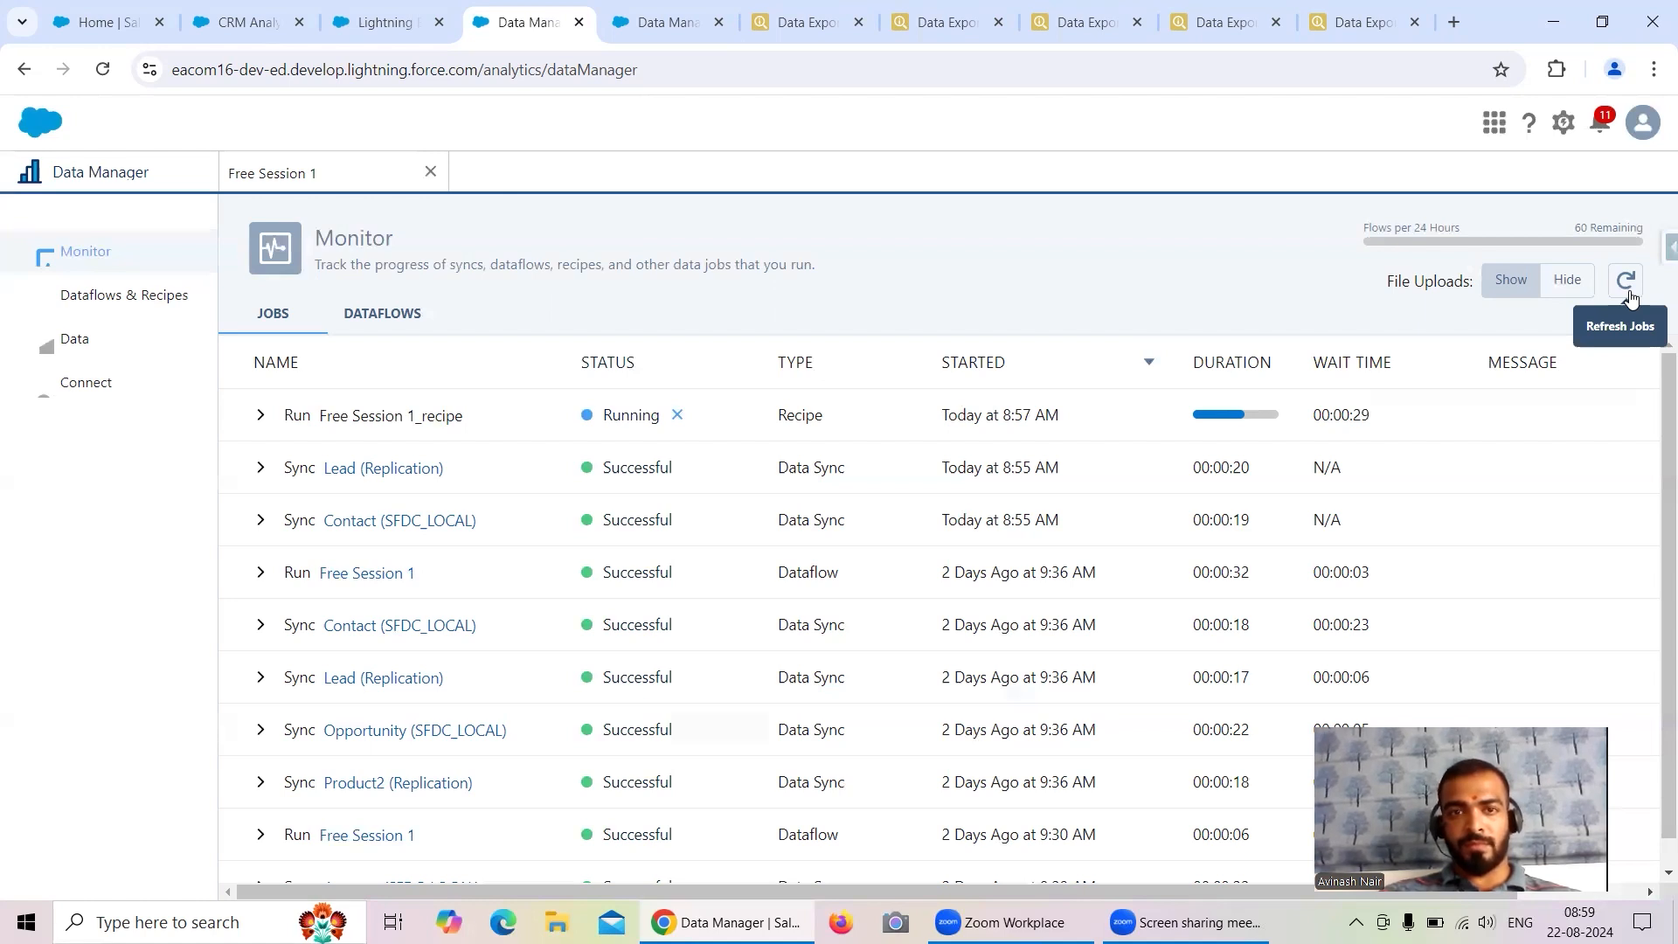
# - Return to the Free Session 1 recipe and review the source types offered for adding input data, leaving them unchanged
pyautogui.click(664, 22)
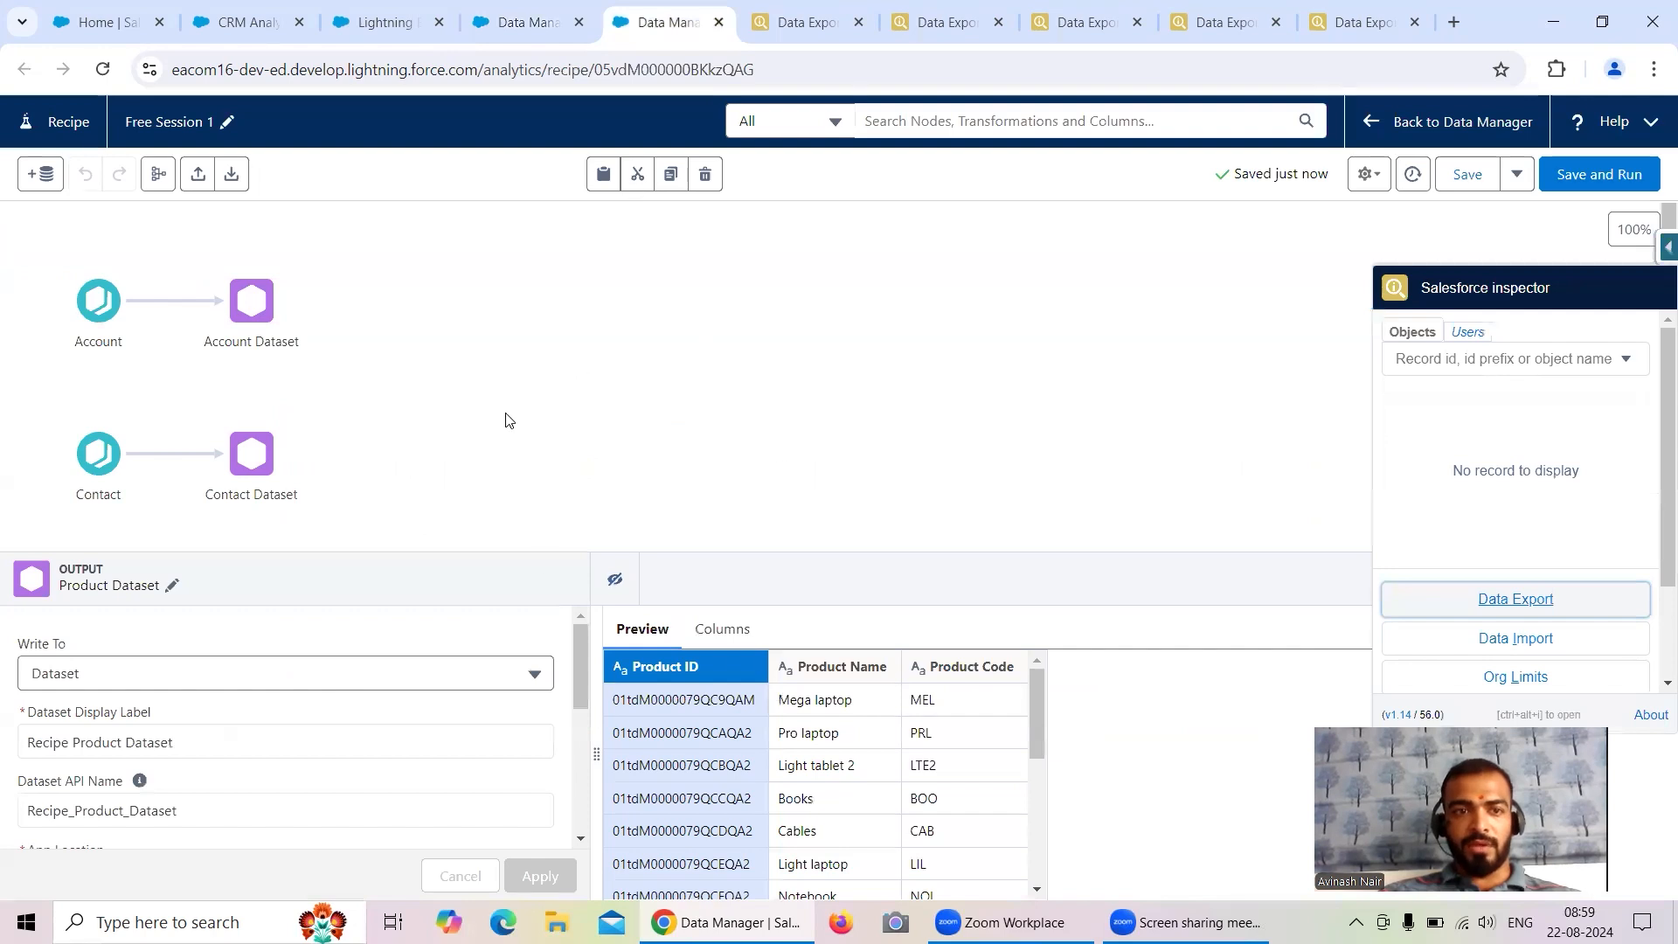
pyautogui.click(840, 493)
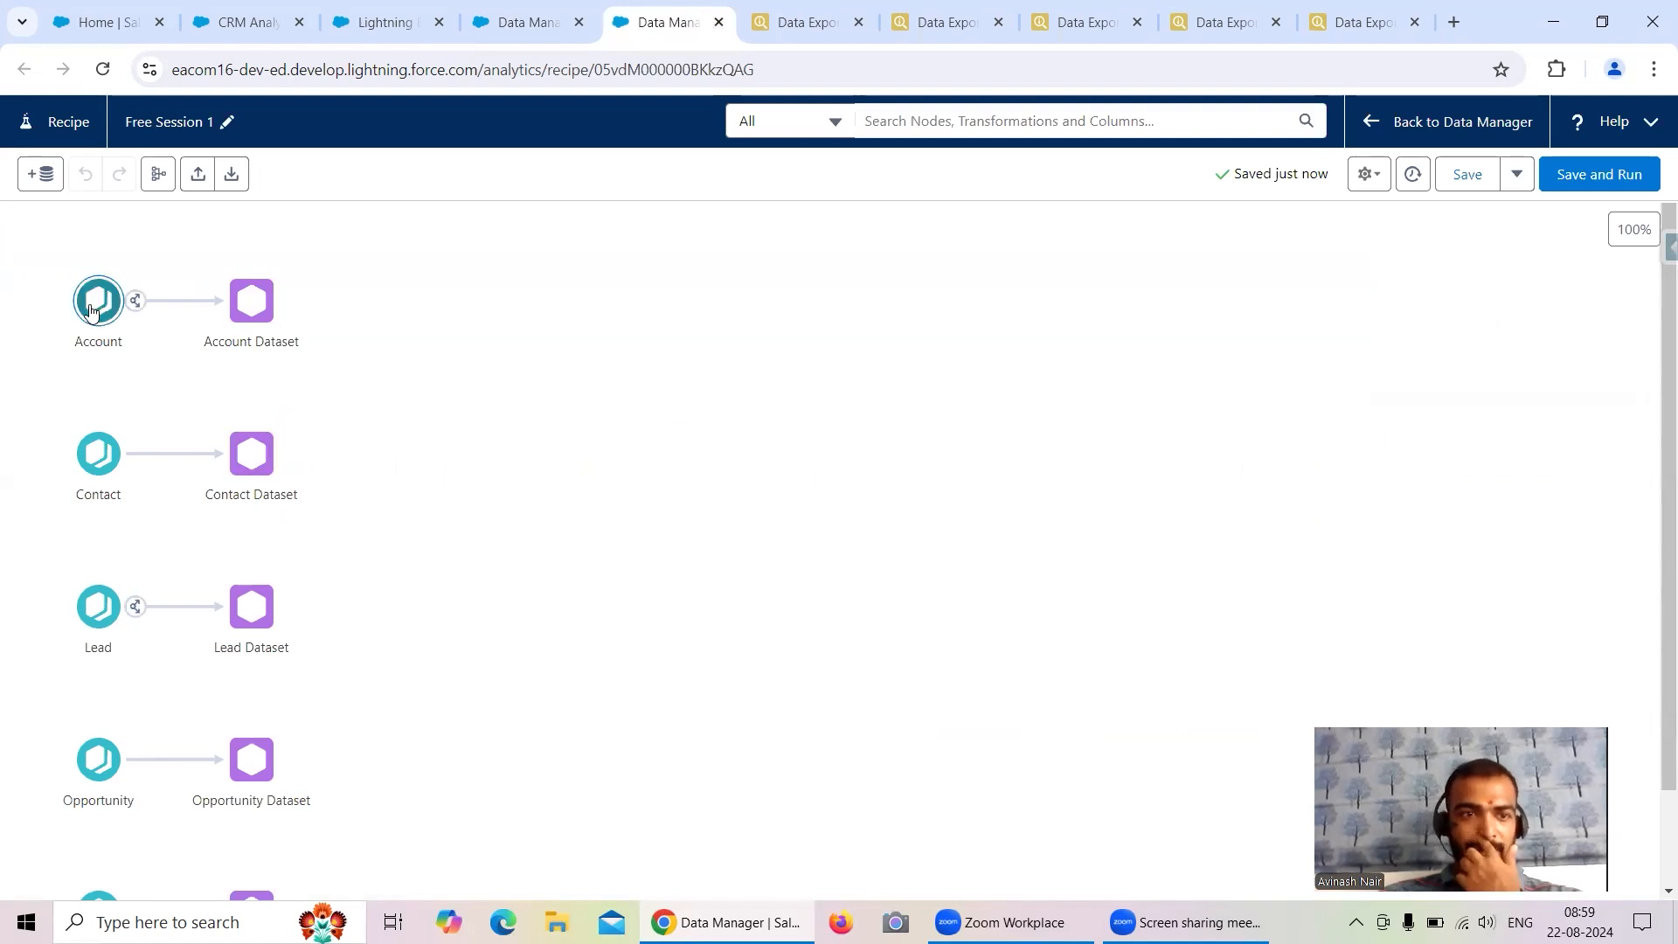
pyautogui.click(44, 176)
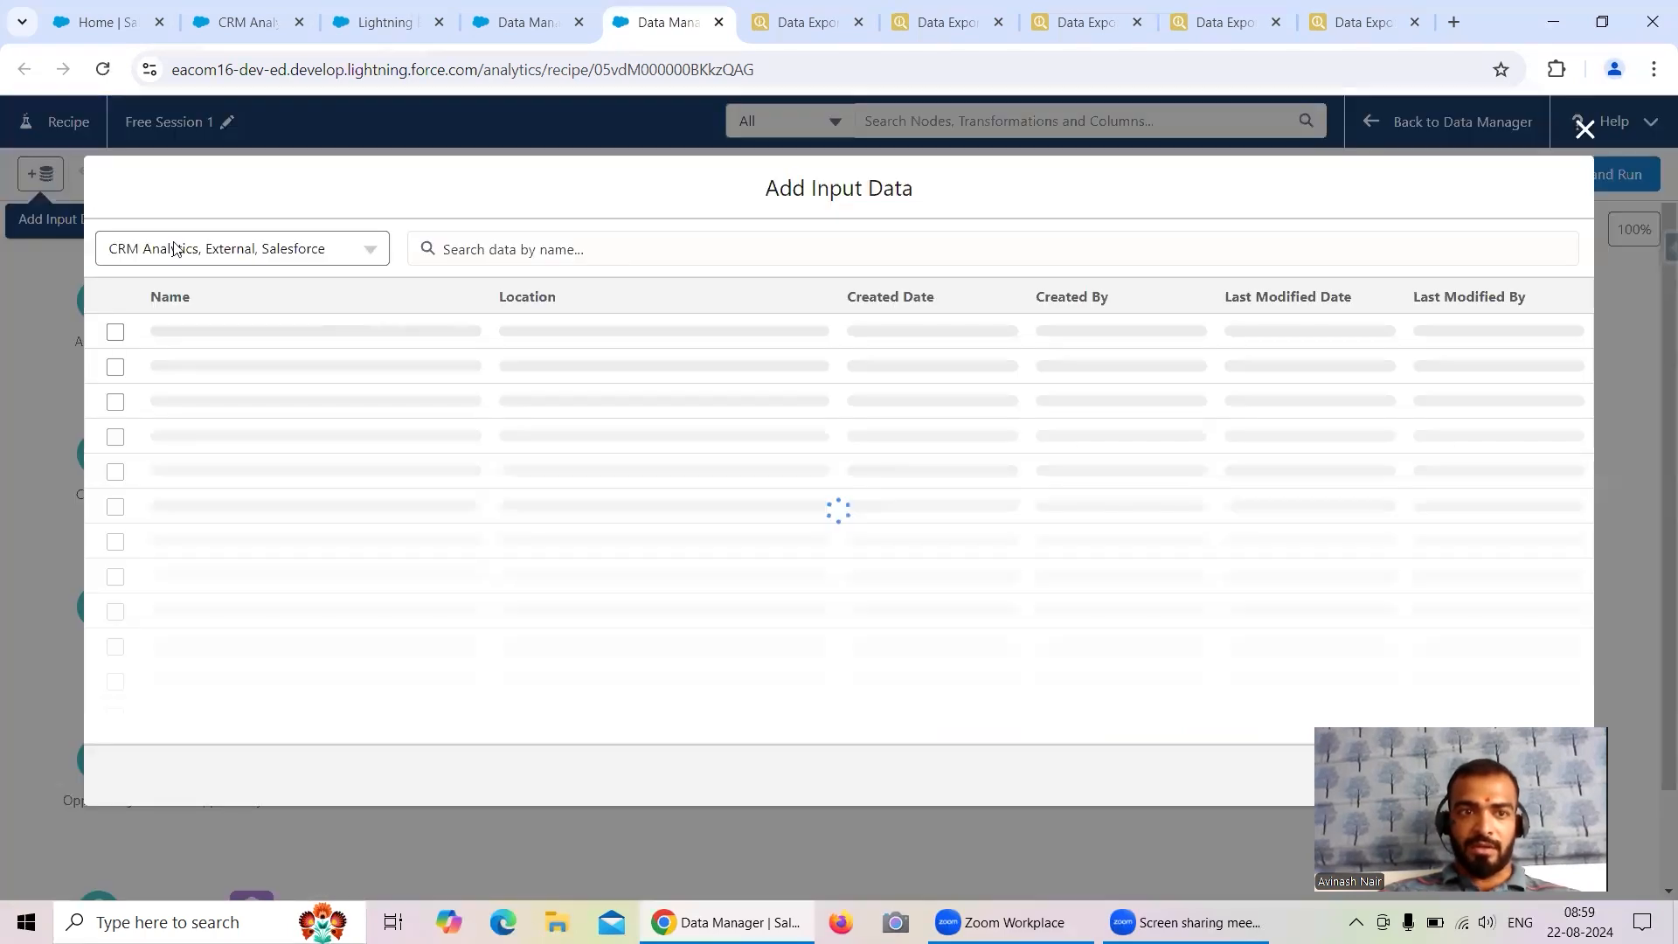
pyautogui.click(294, 252)
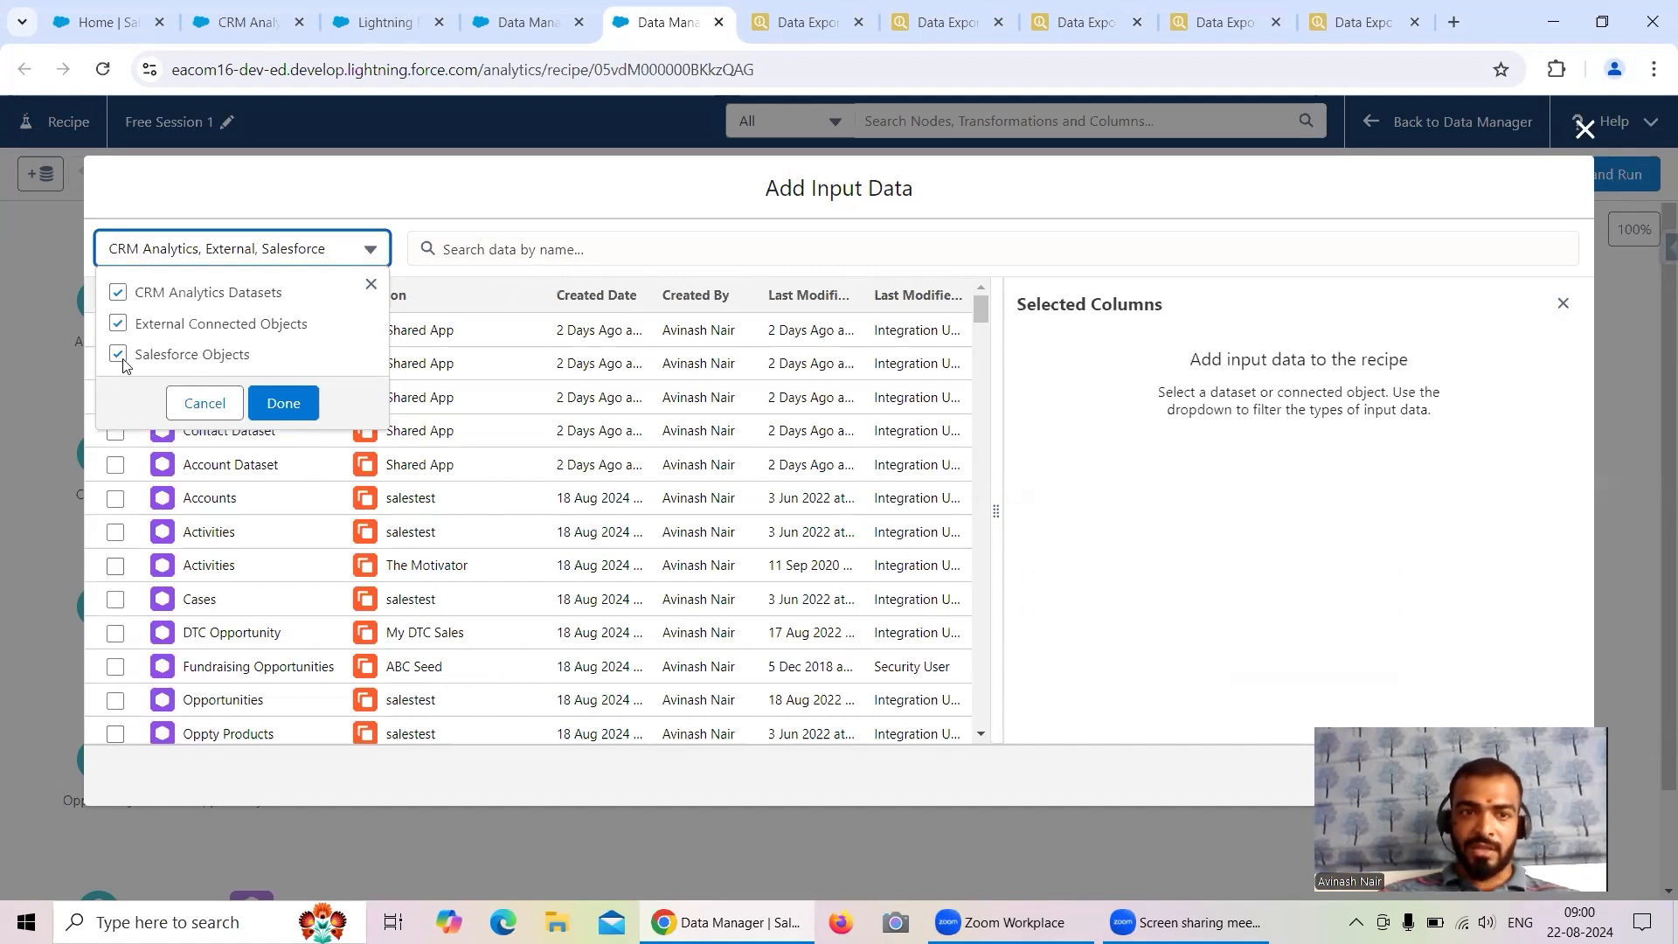
pyautogui.click(1584, 131)
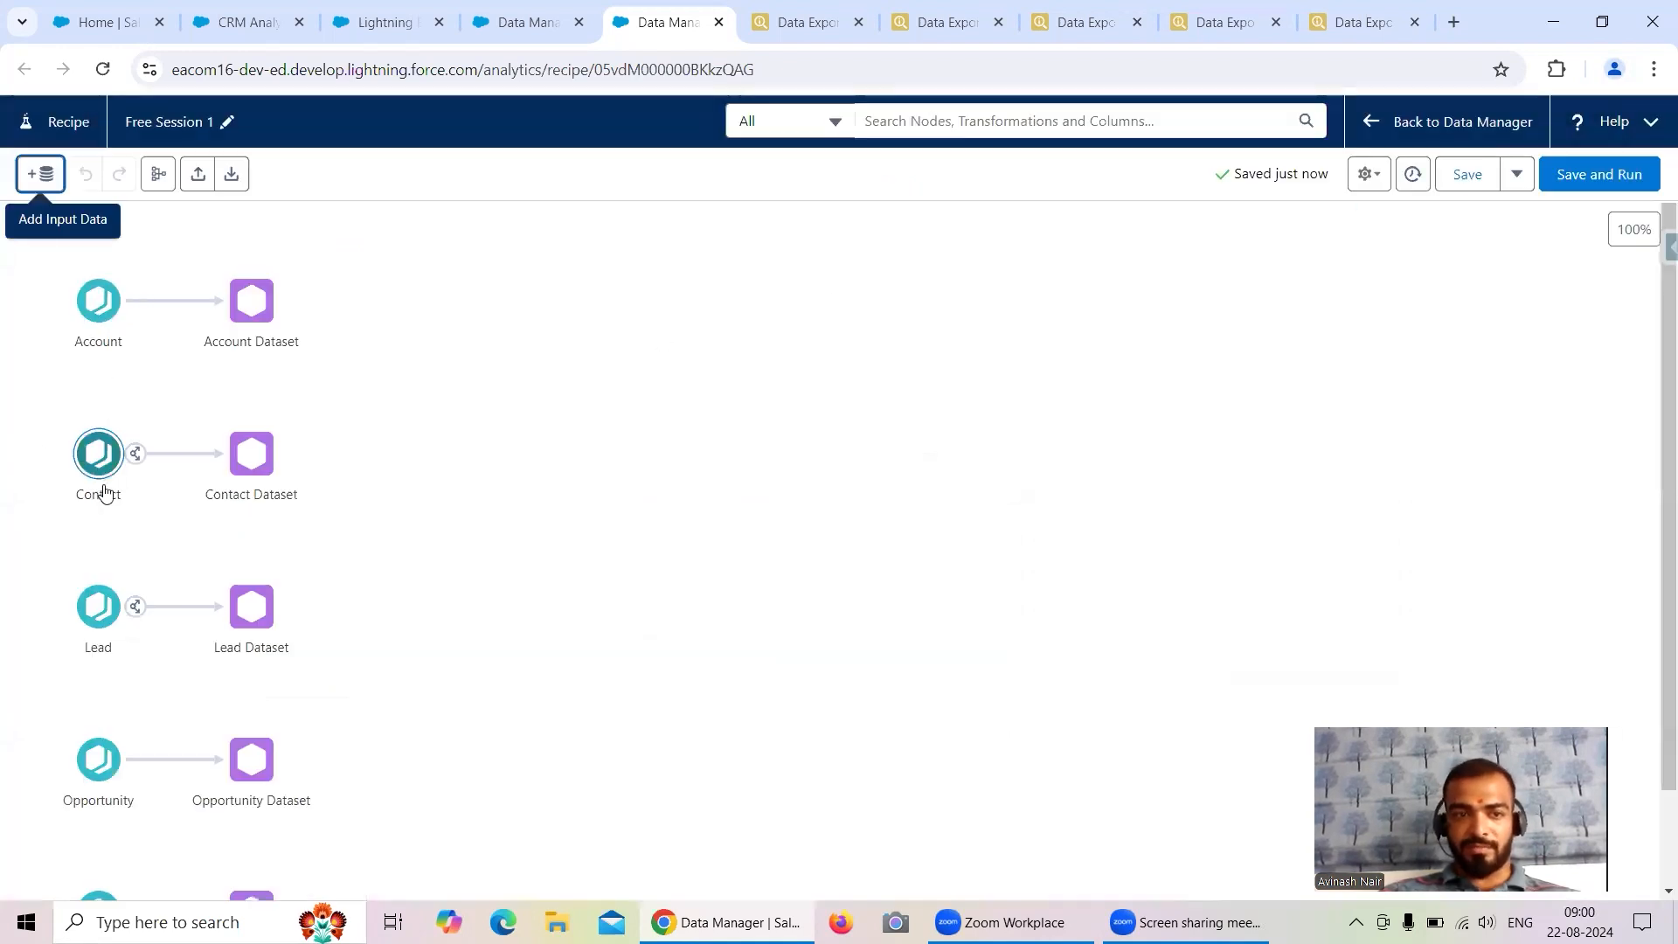
# - Review the node types that can be inserted after the Account input and those available as a branch from it
pyautogui.scroll(-2, 163, 565)
pyautogui.scroll(2, 164, 565)
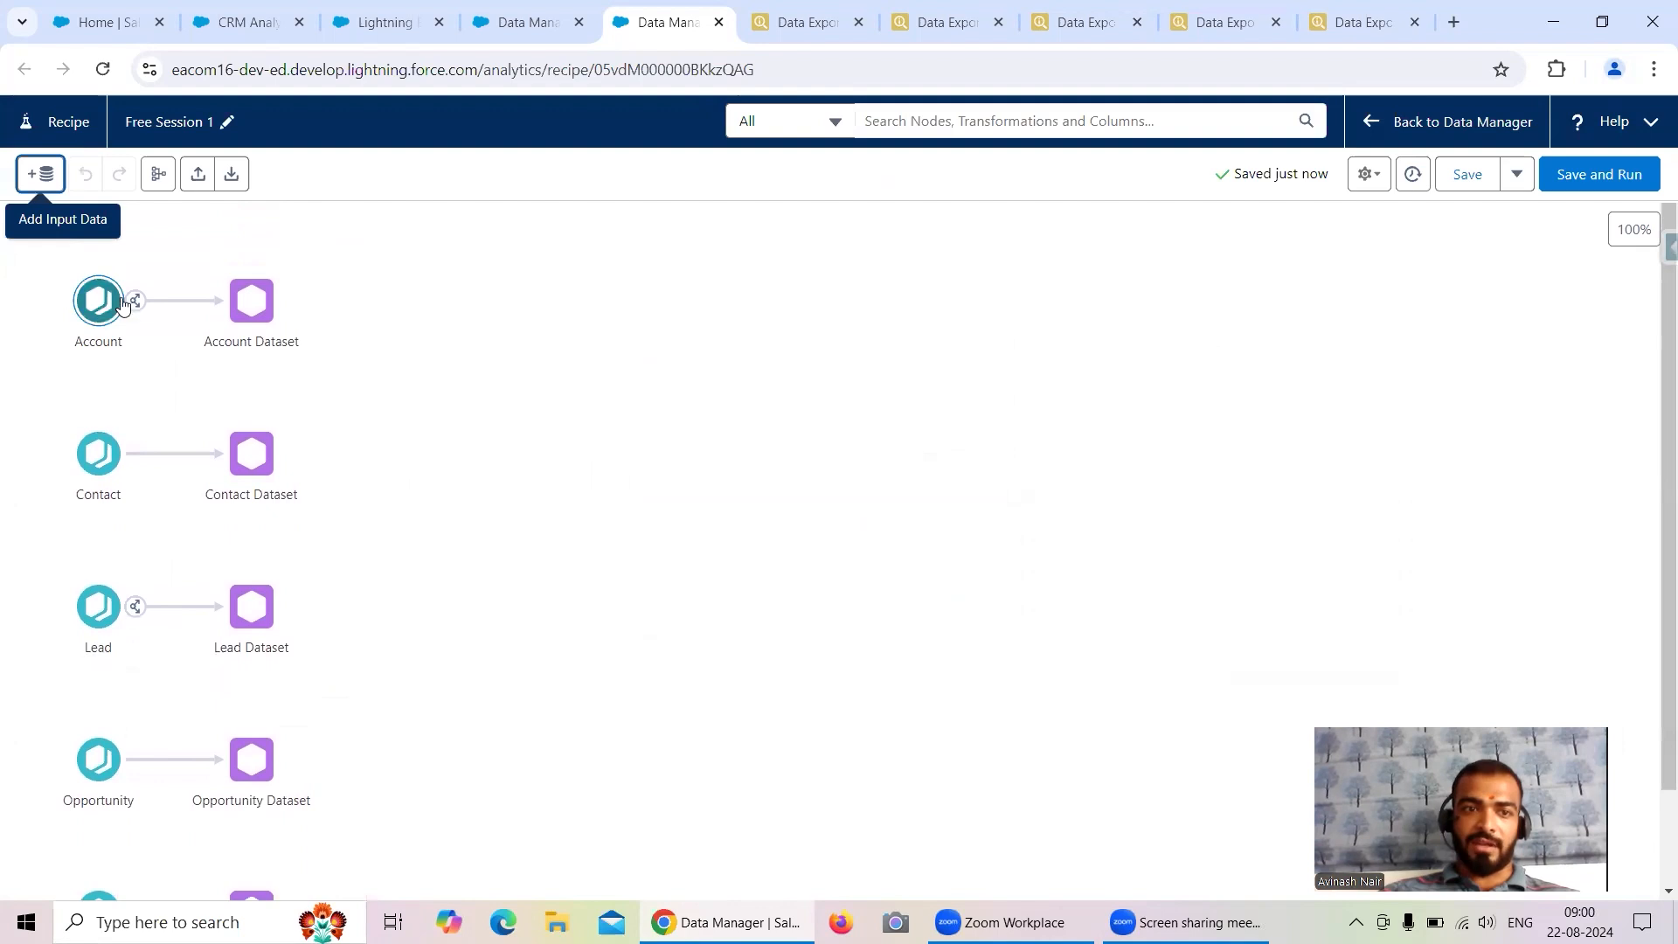
pyautogui.click(161, 302)
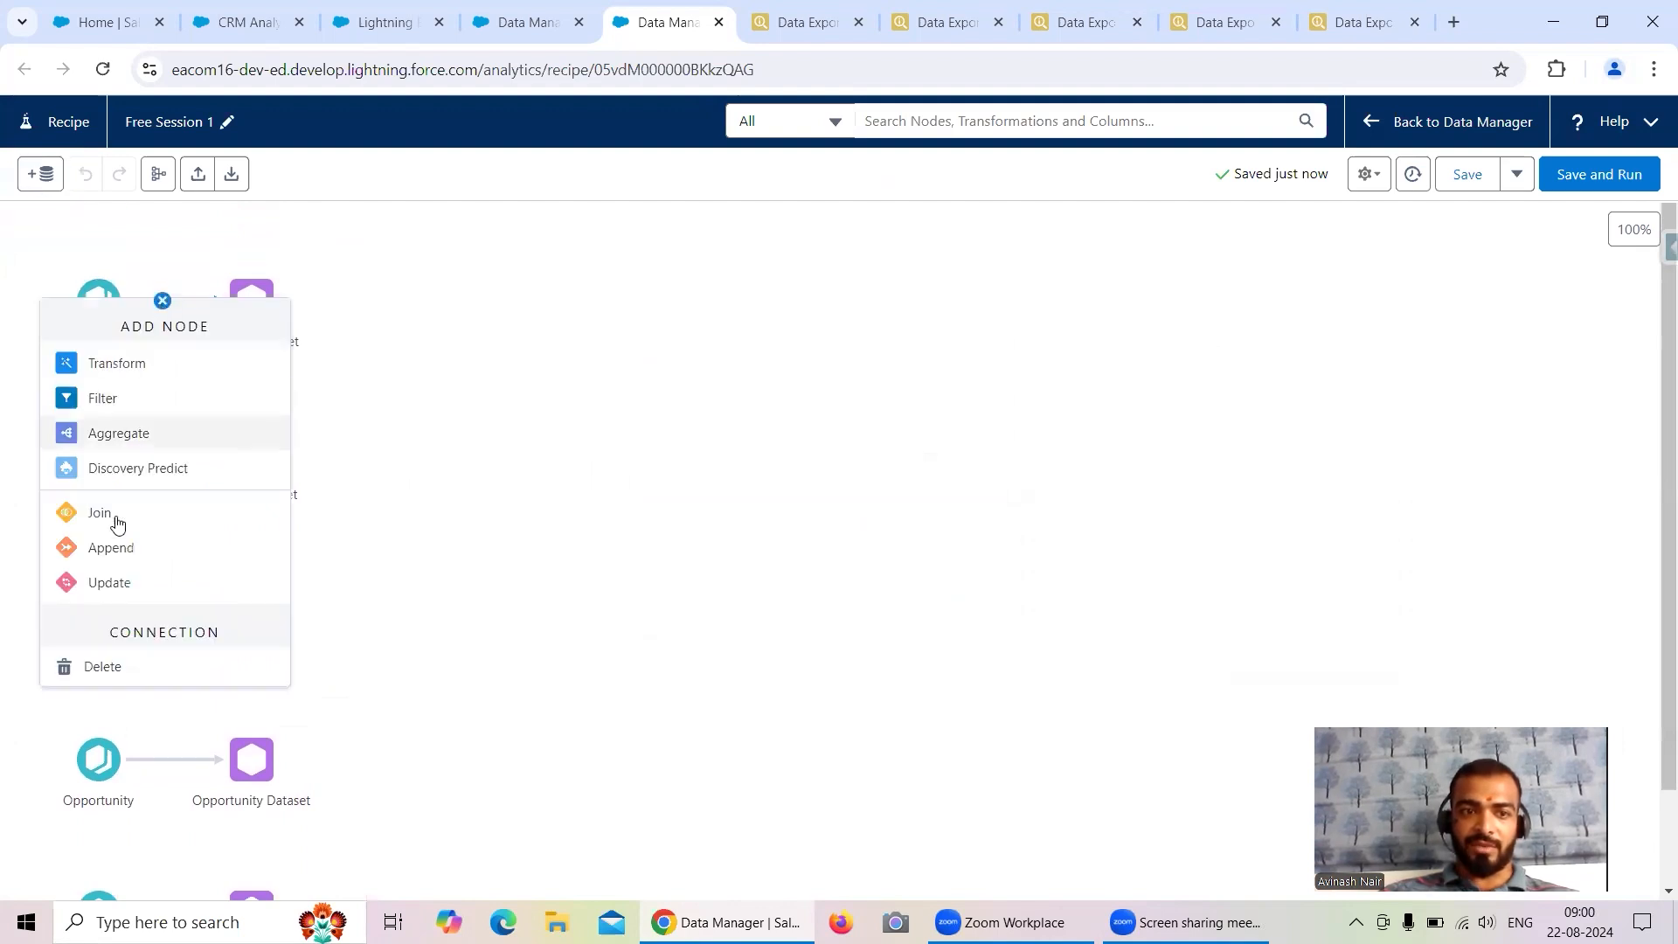
pyautogui.click(475, 374)
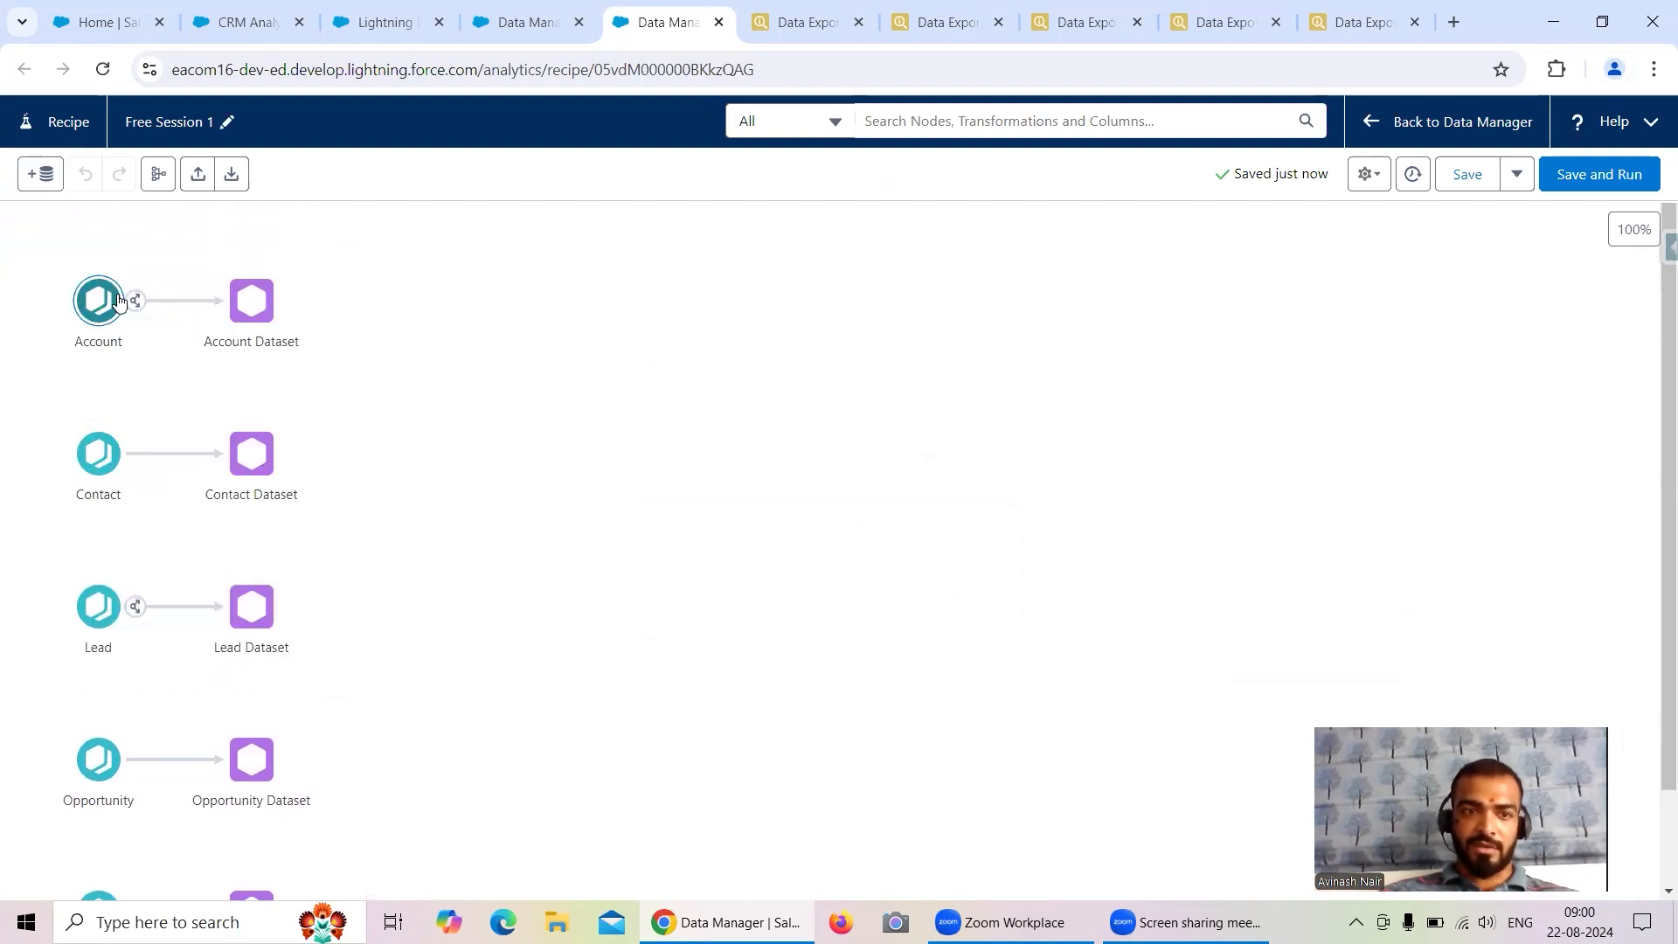
pyautogui.click(137, 304)
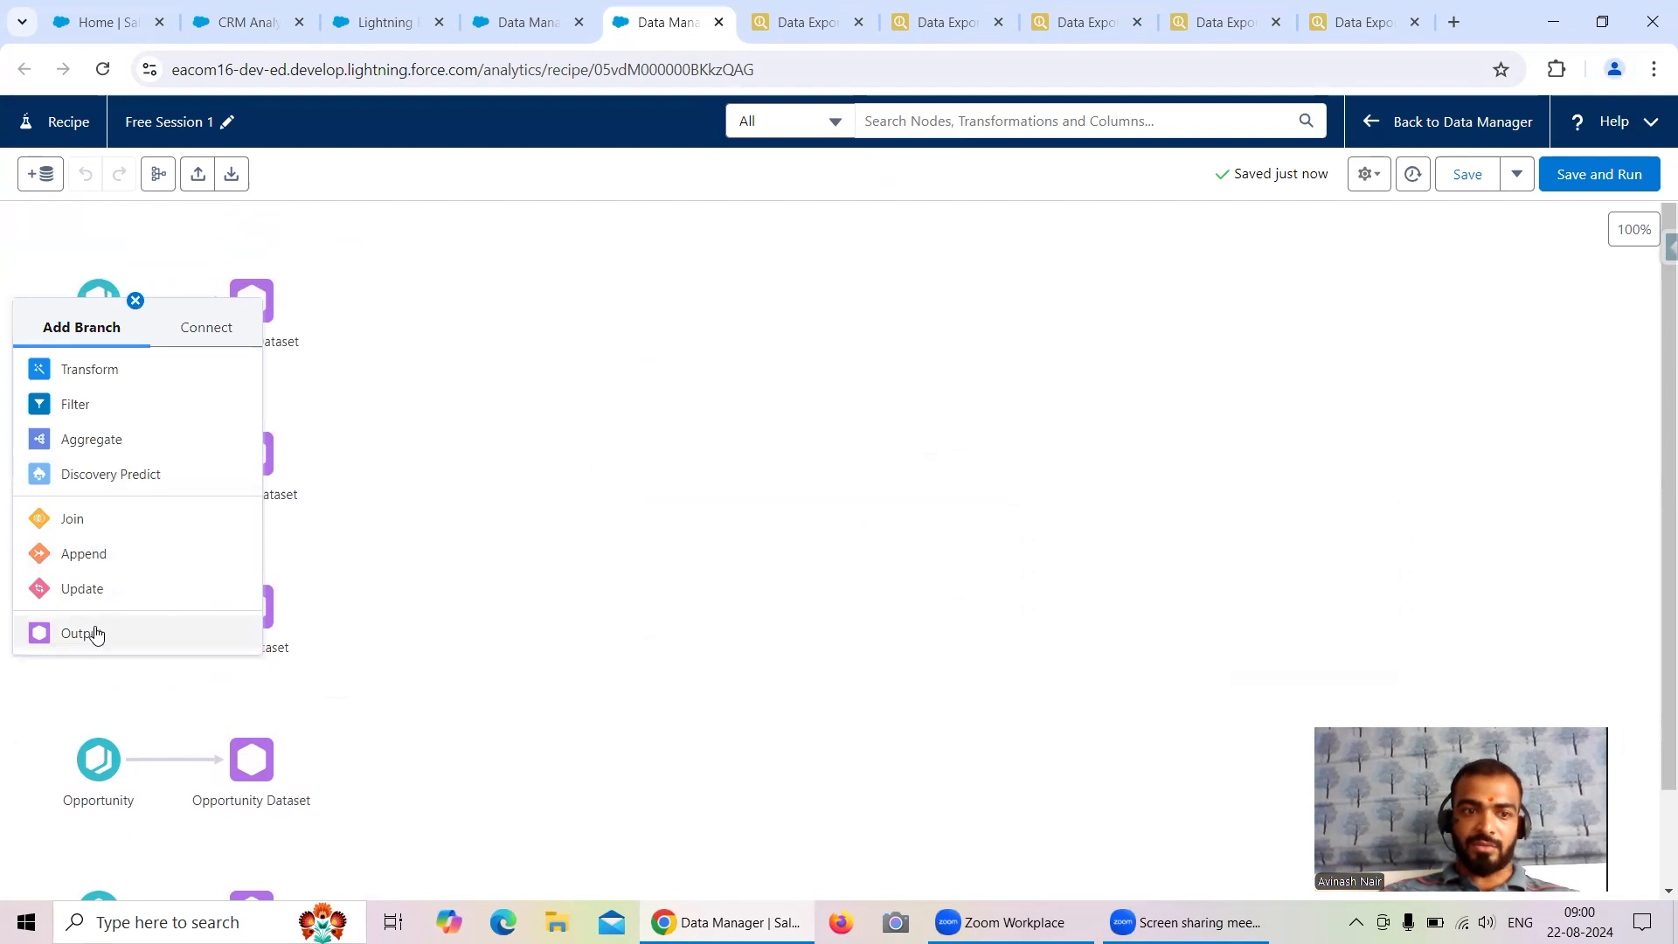
pyautogui.click(493, 454)
# - Review the Account Dataset output node's label, API name, app location and security settings
pyautogui.click(233, 303)
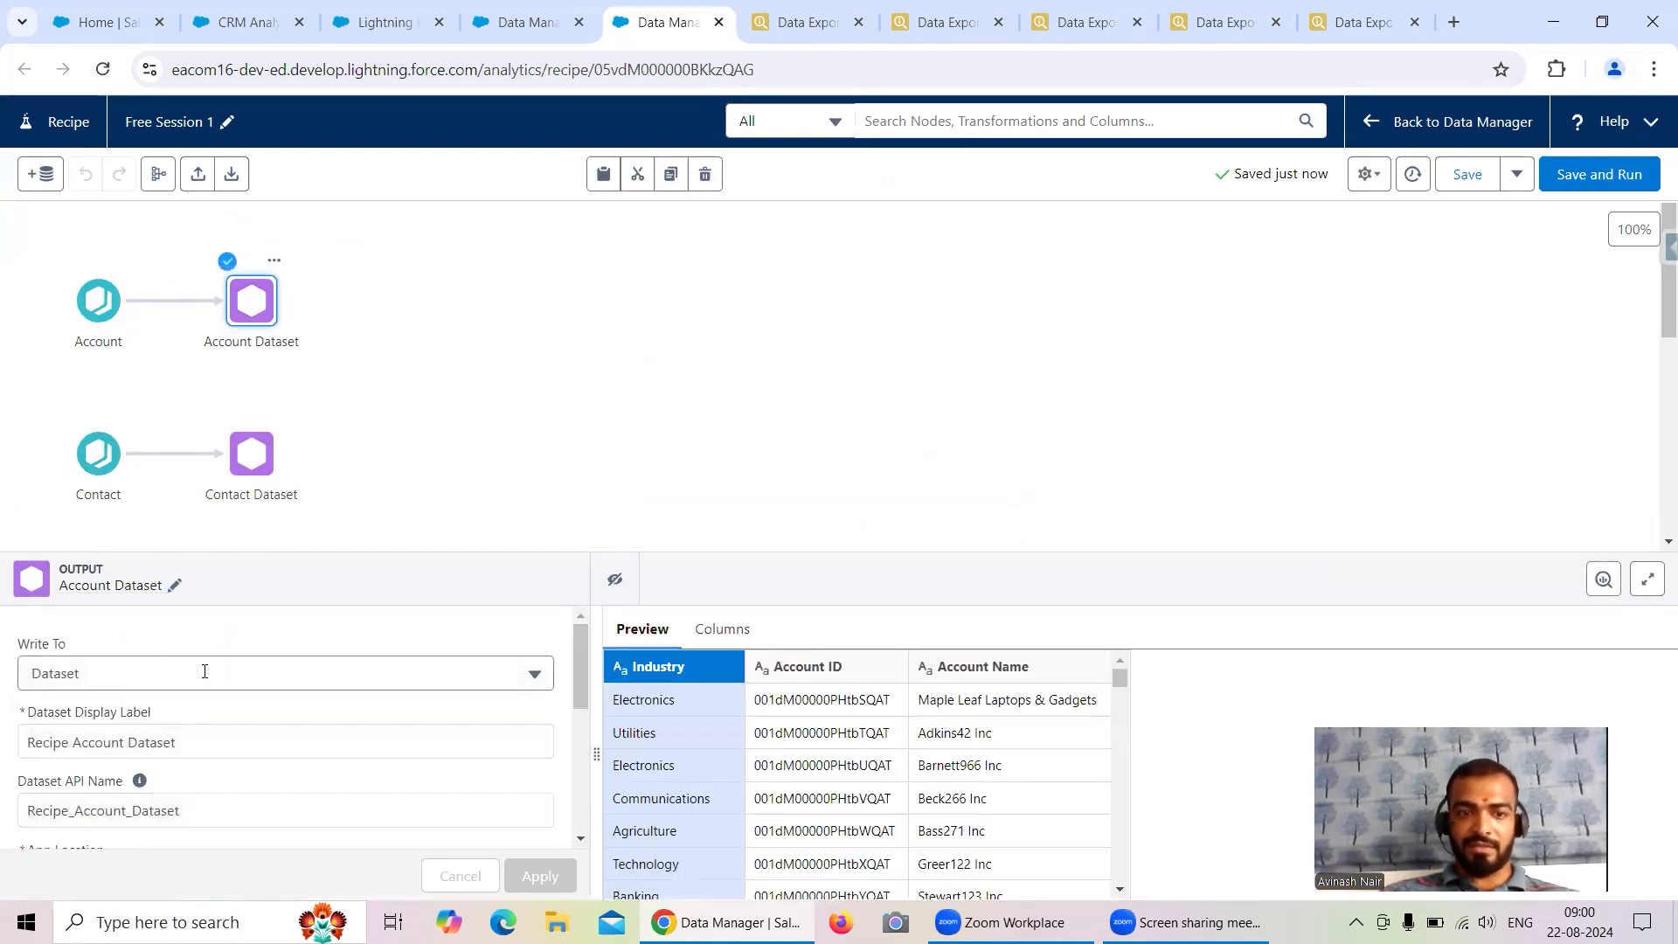
pyautogui.scroll(-1, 253, 664)
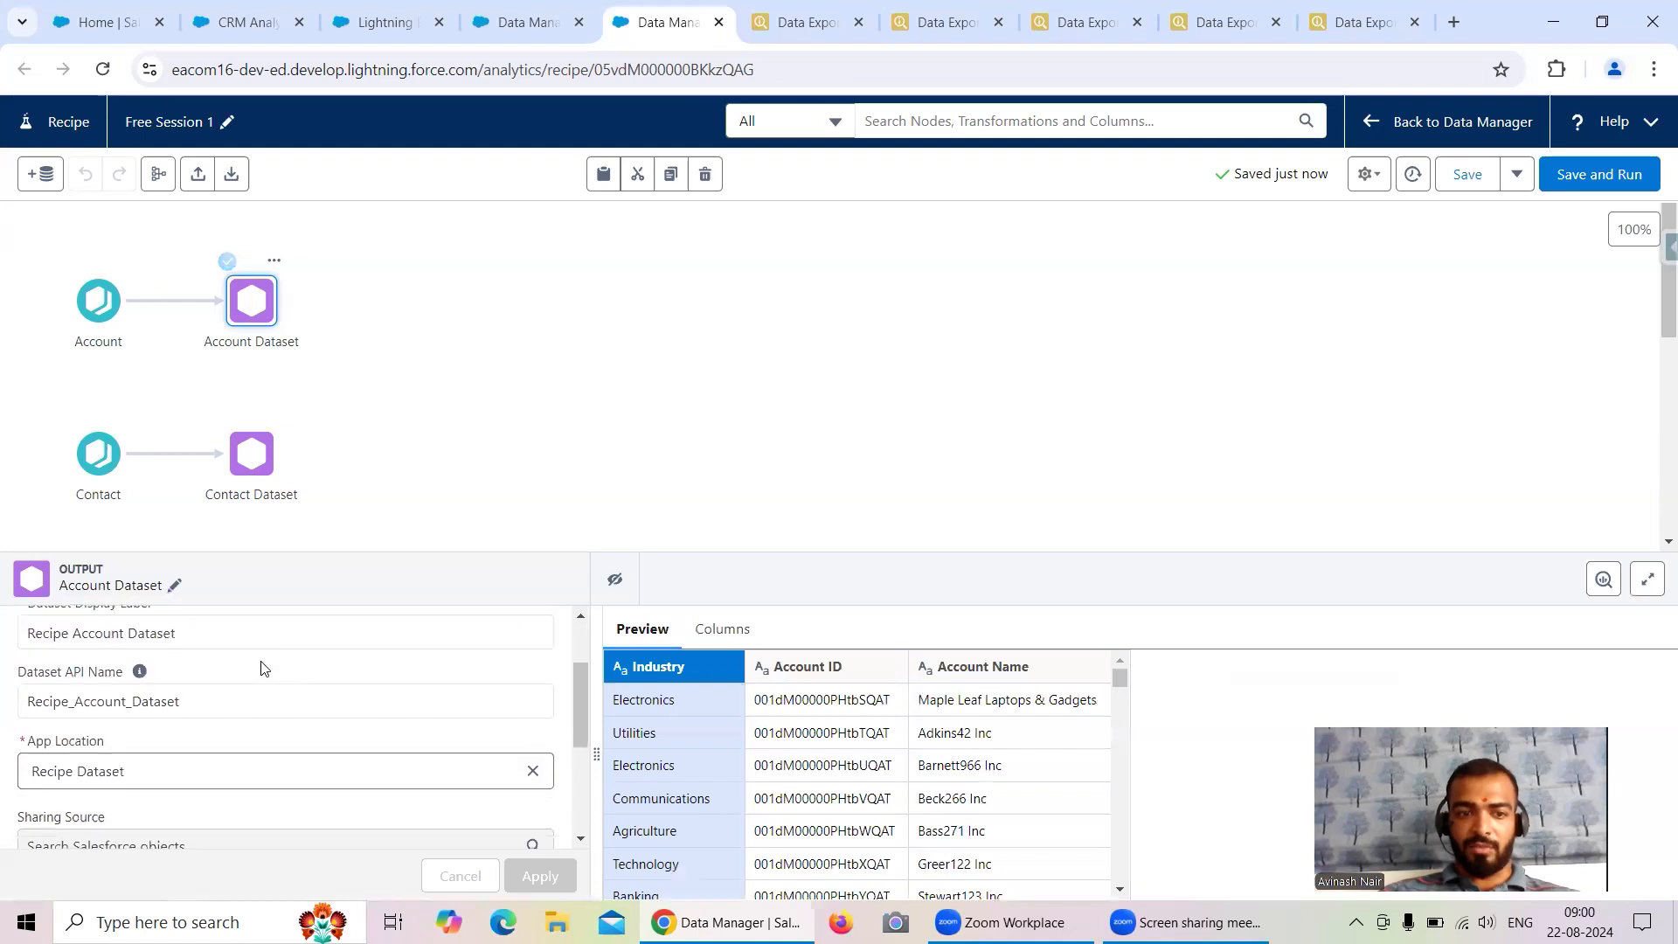
pyautogui.scroll(-1, 262, 664)
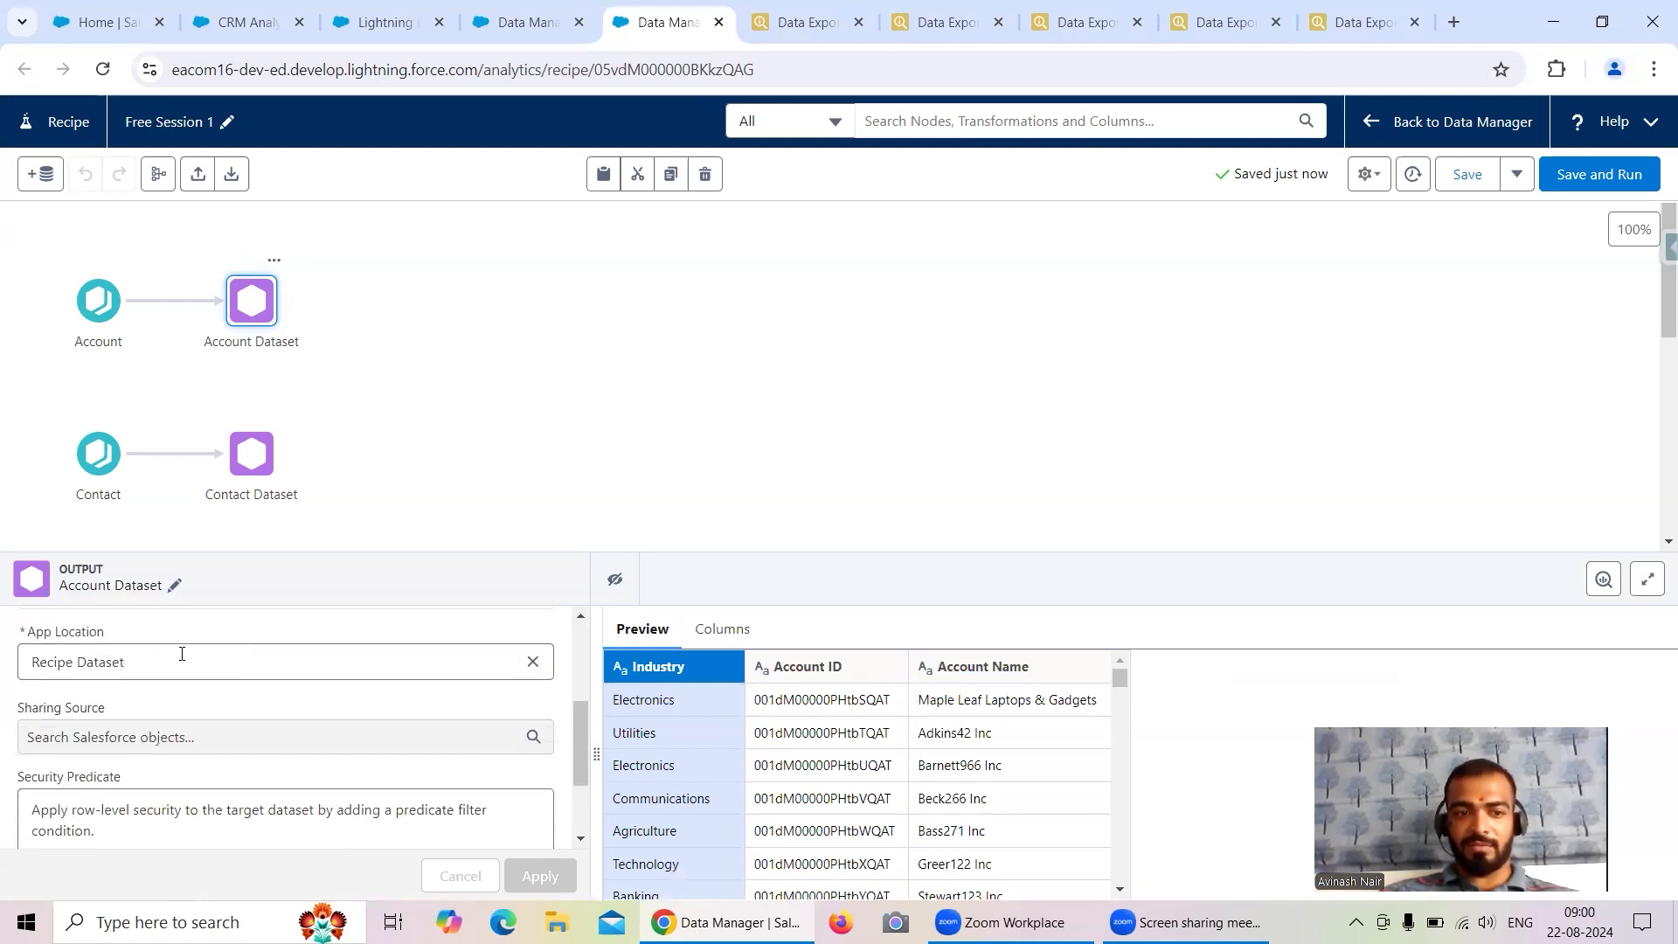
pyautogui.click(518, 381)
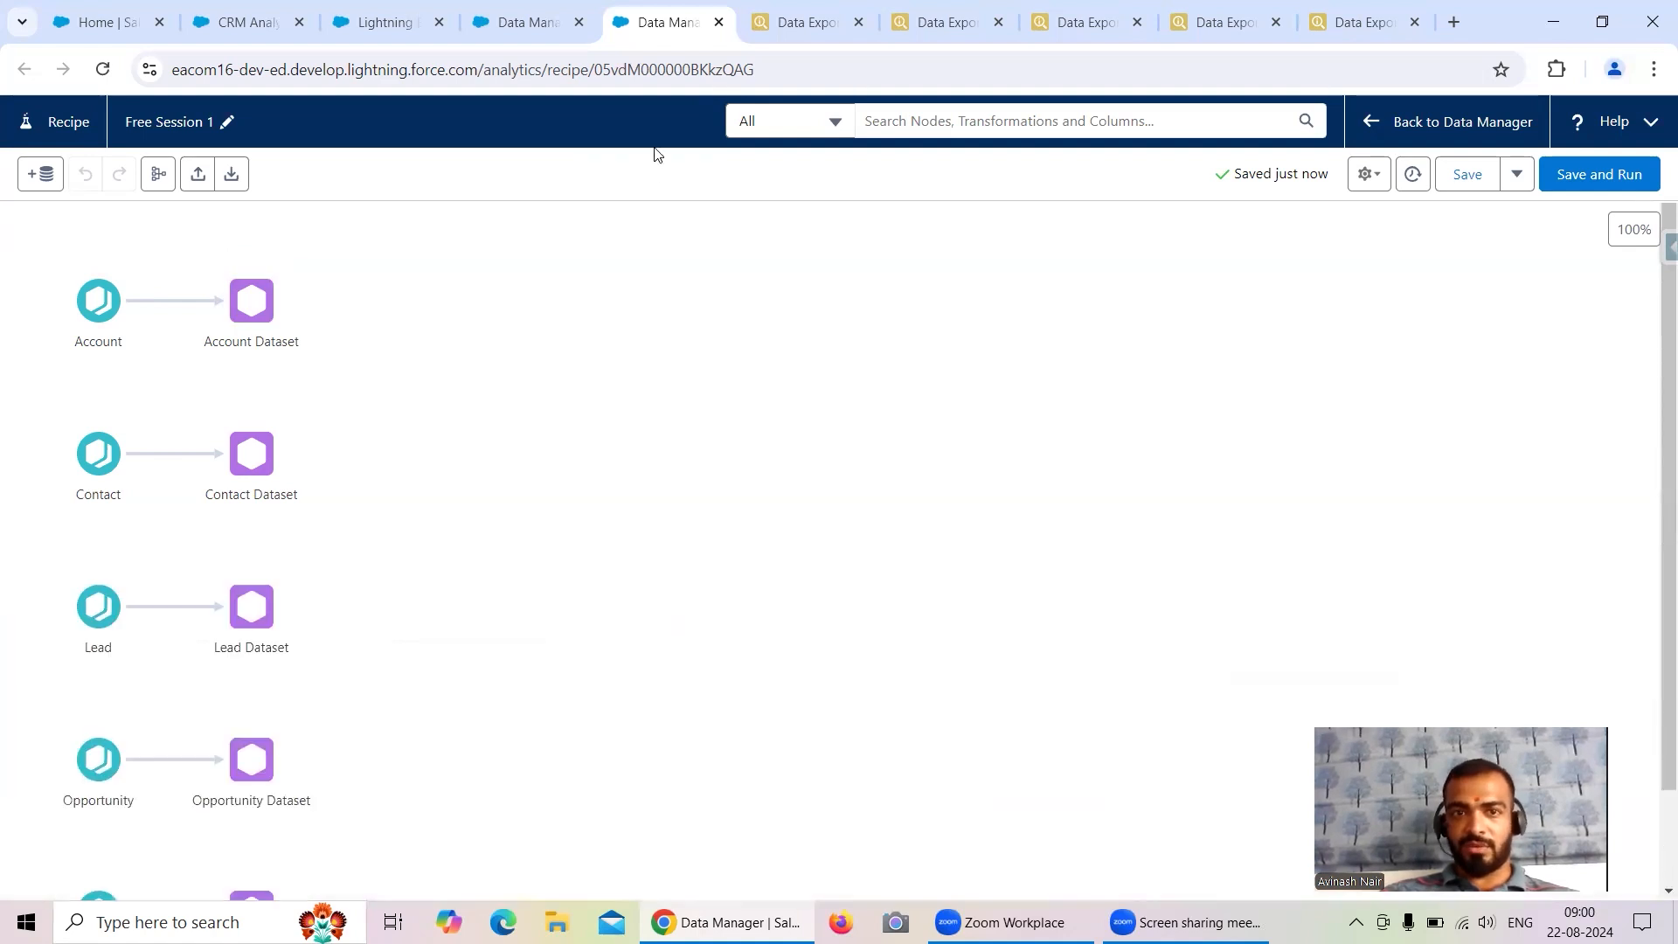
# - Refresh the jobs in Data Manager's Monitor and view the Free Session 1 dataflow for comparison with the recipe
pyautogui.click(487, 32)
pyautogui.click(1625, 283)
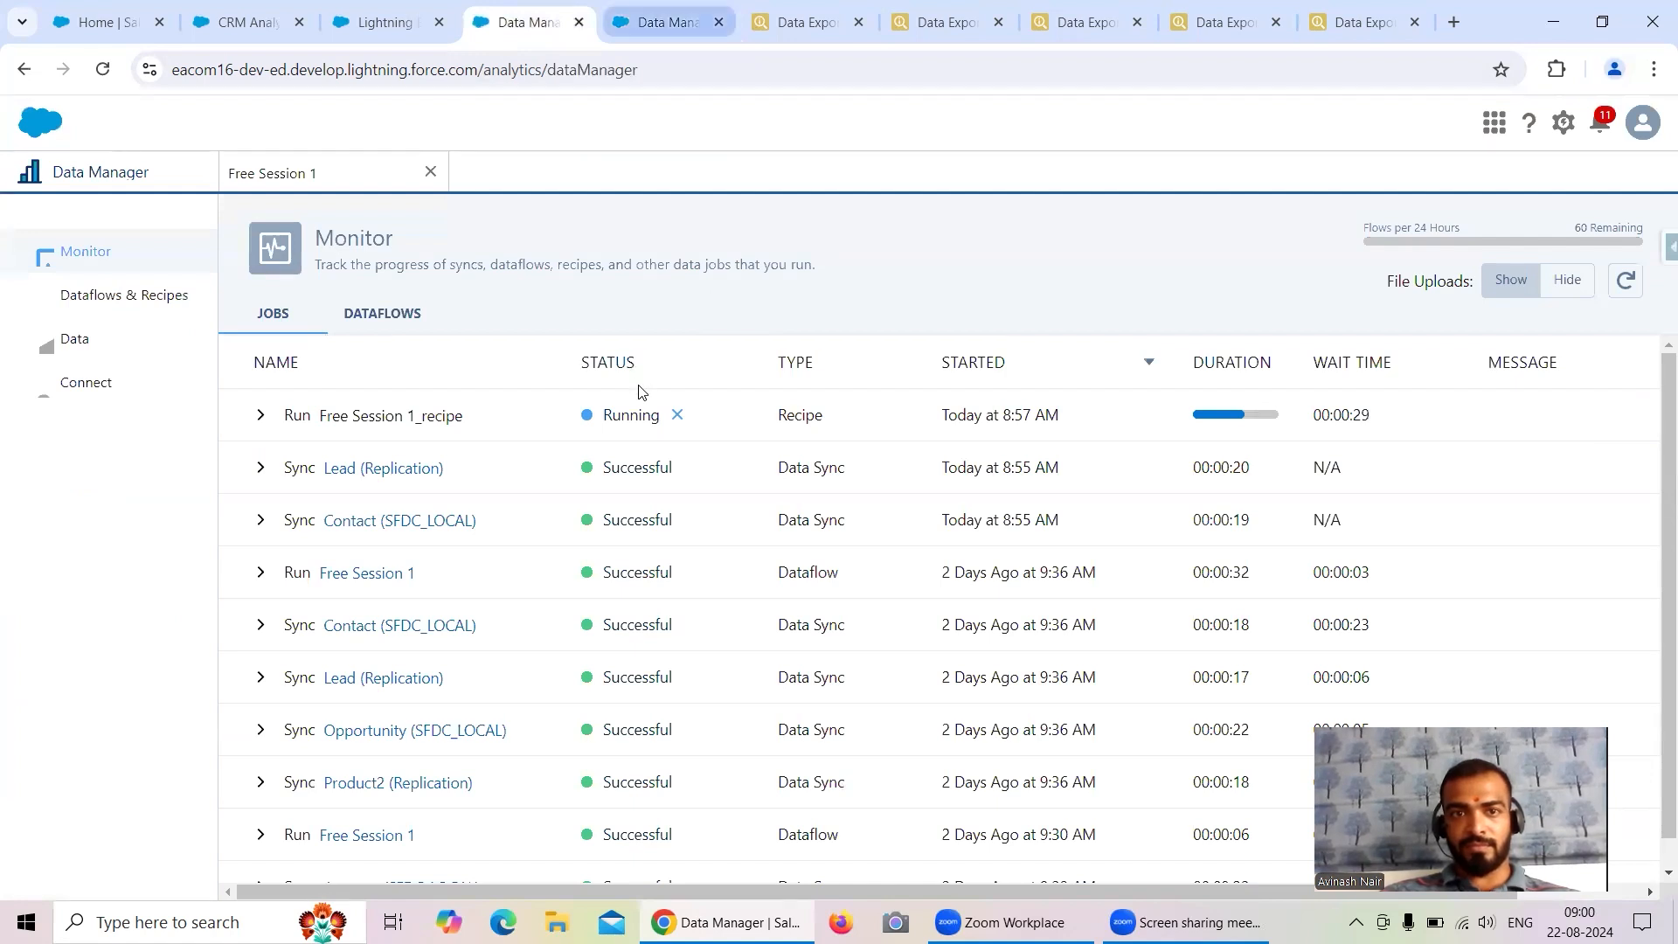
pyautogui.click(329, 174)
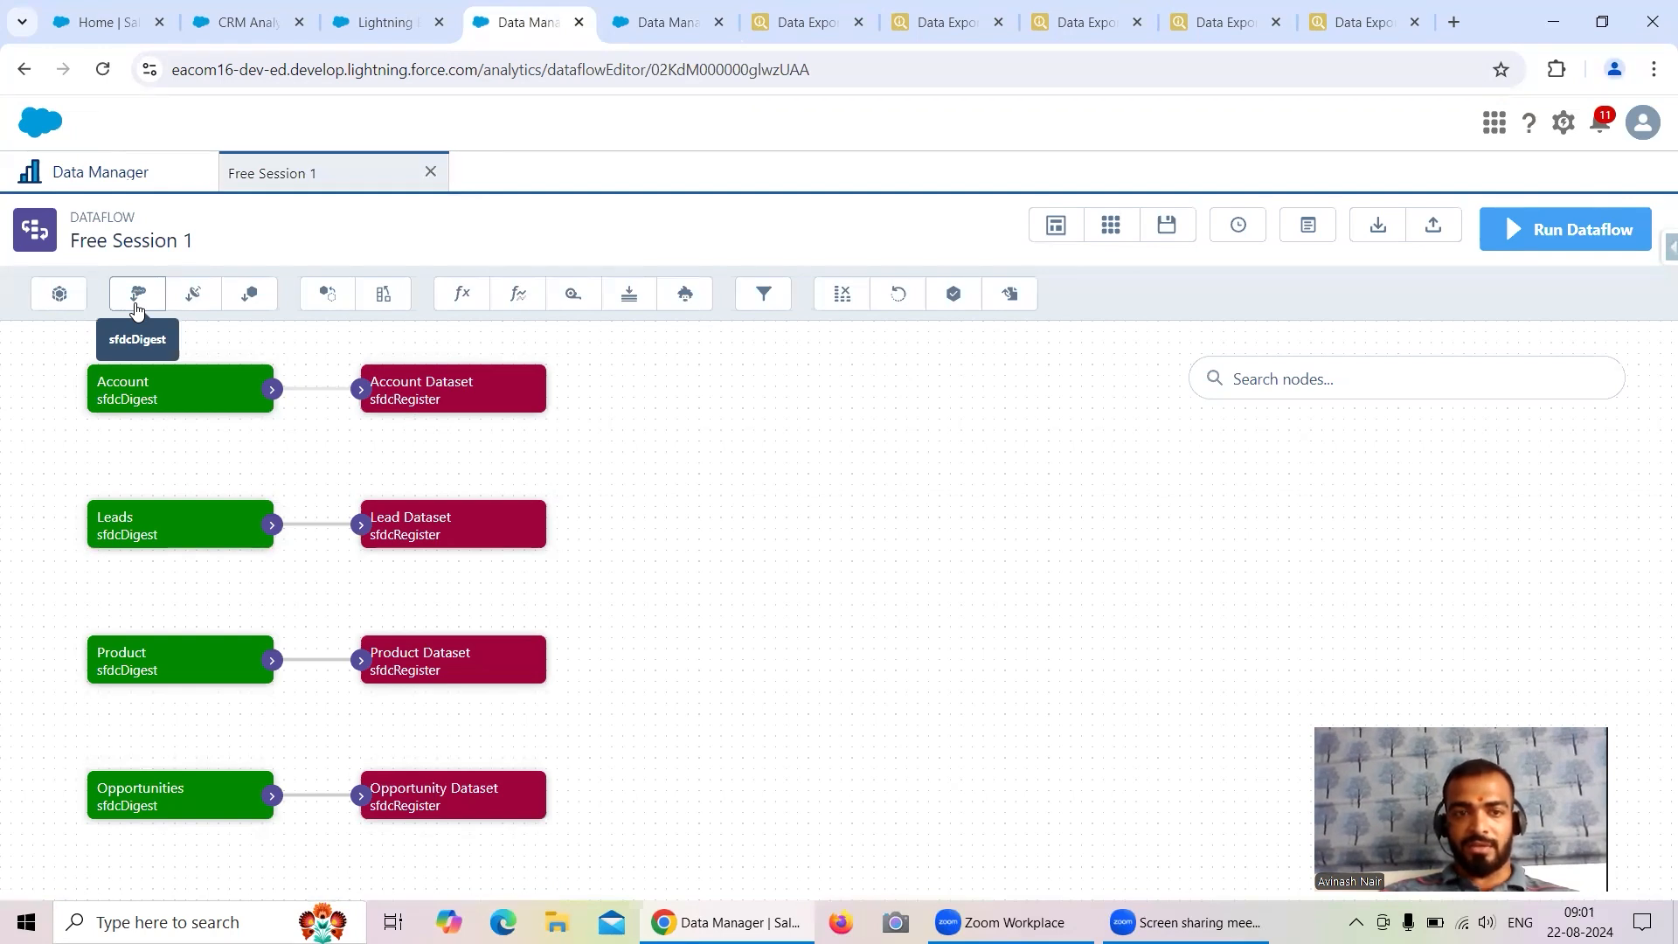
# - Return to the recipe and view its input data picker and Account nodes to compare them with the dataflow
pyautogui.click(637, 35)
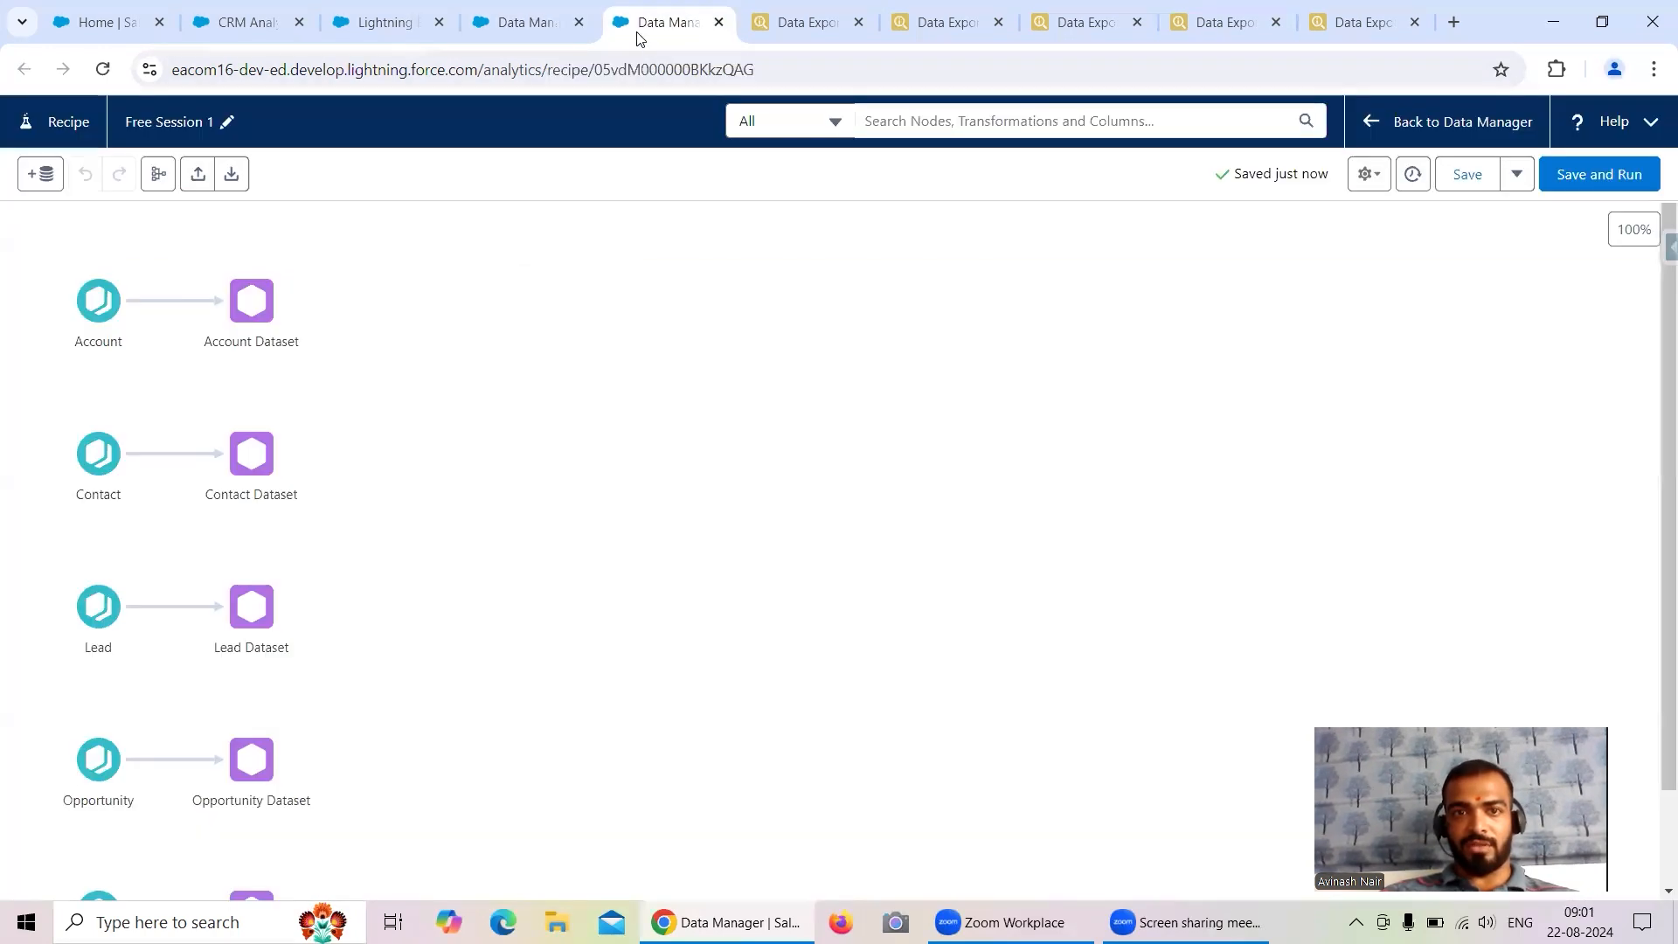
pyautogui.click(61, 176)
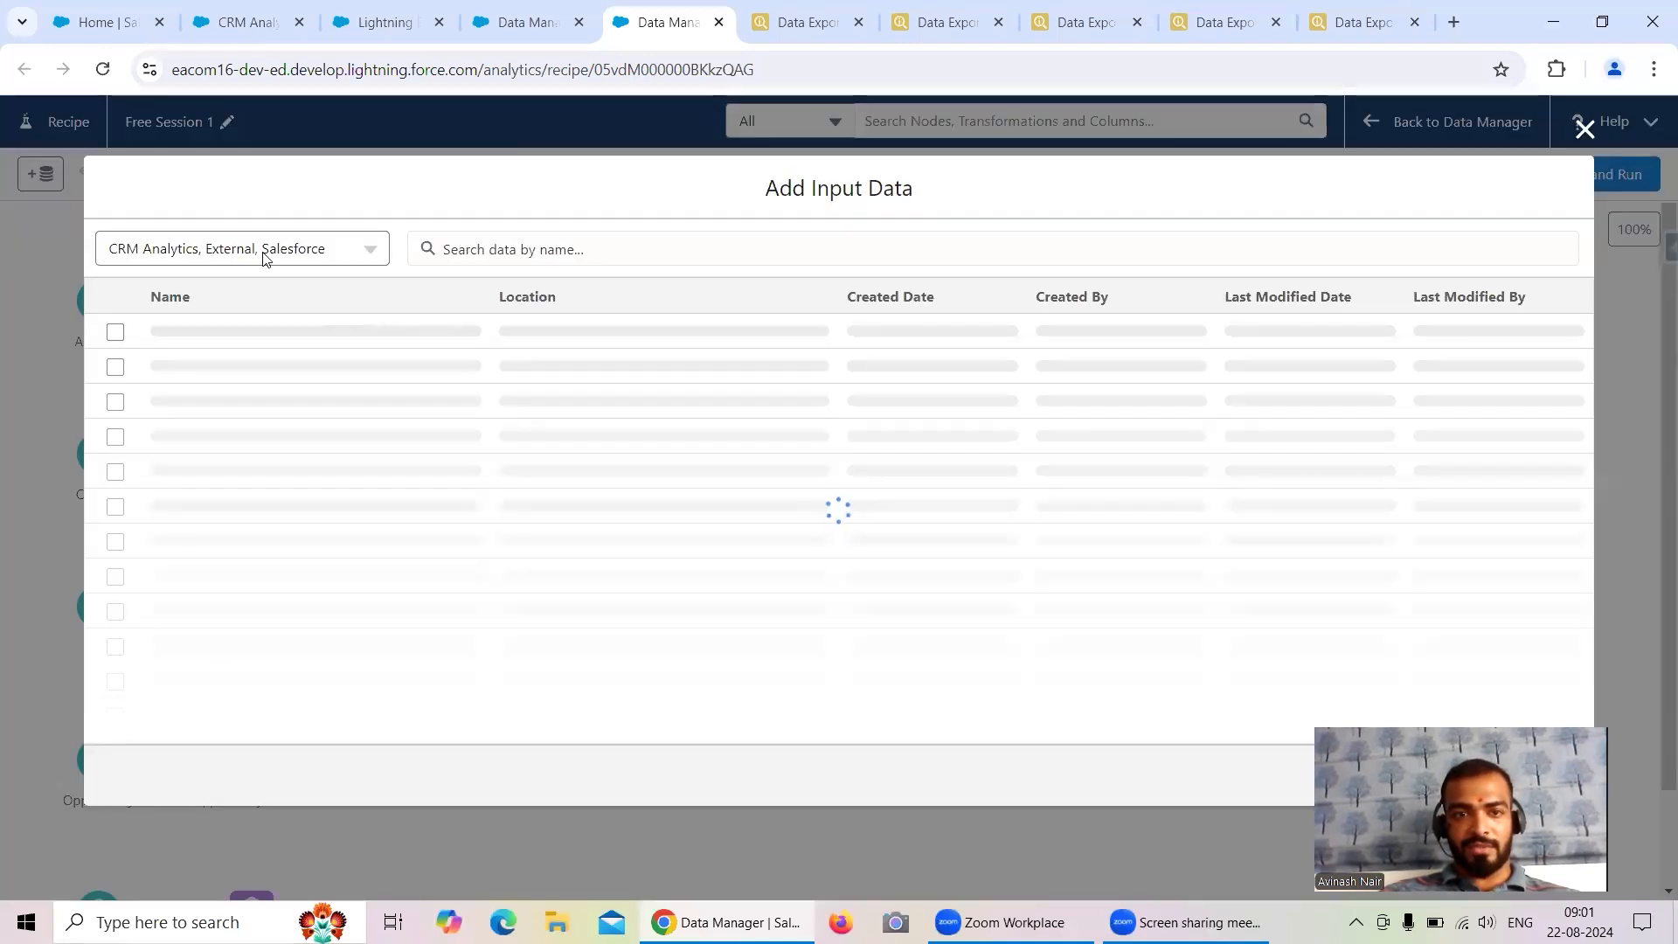
pyautogui.click(1584, 131)
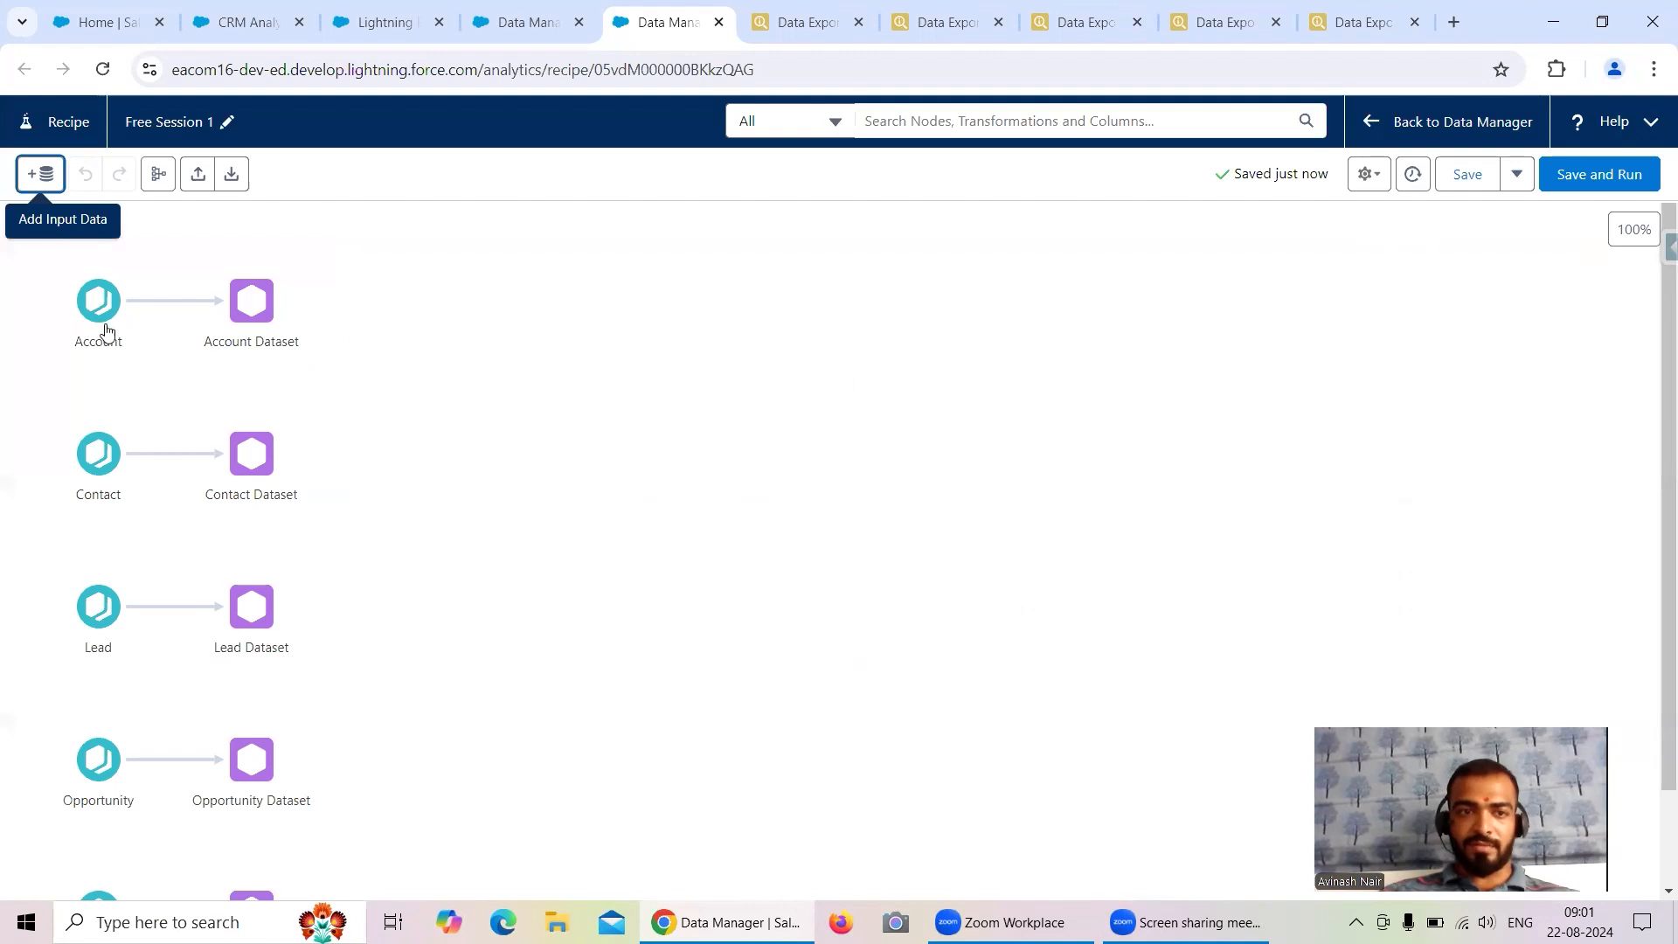
pyautogui.moveTo(91, 306)
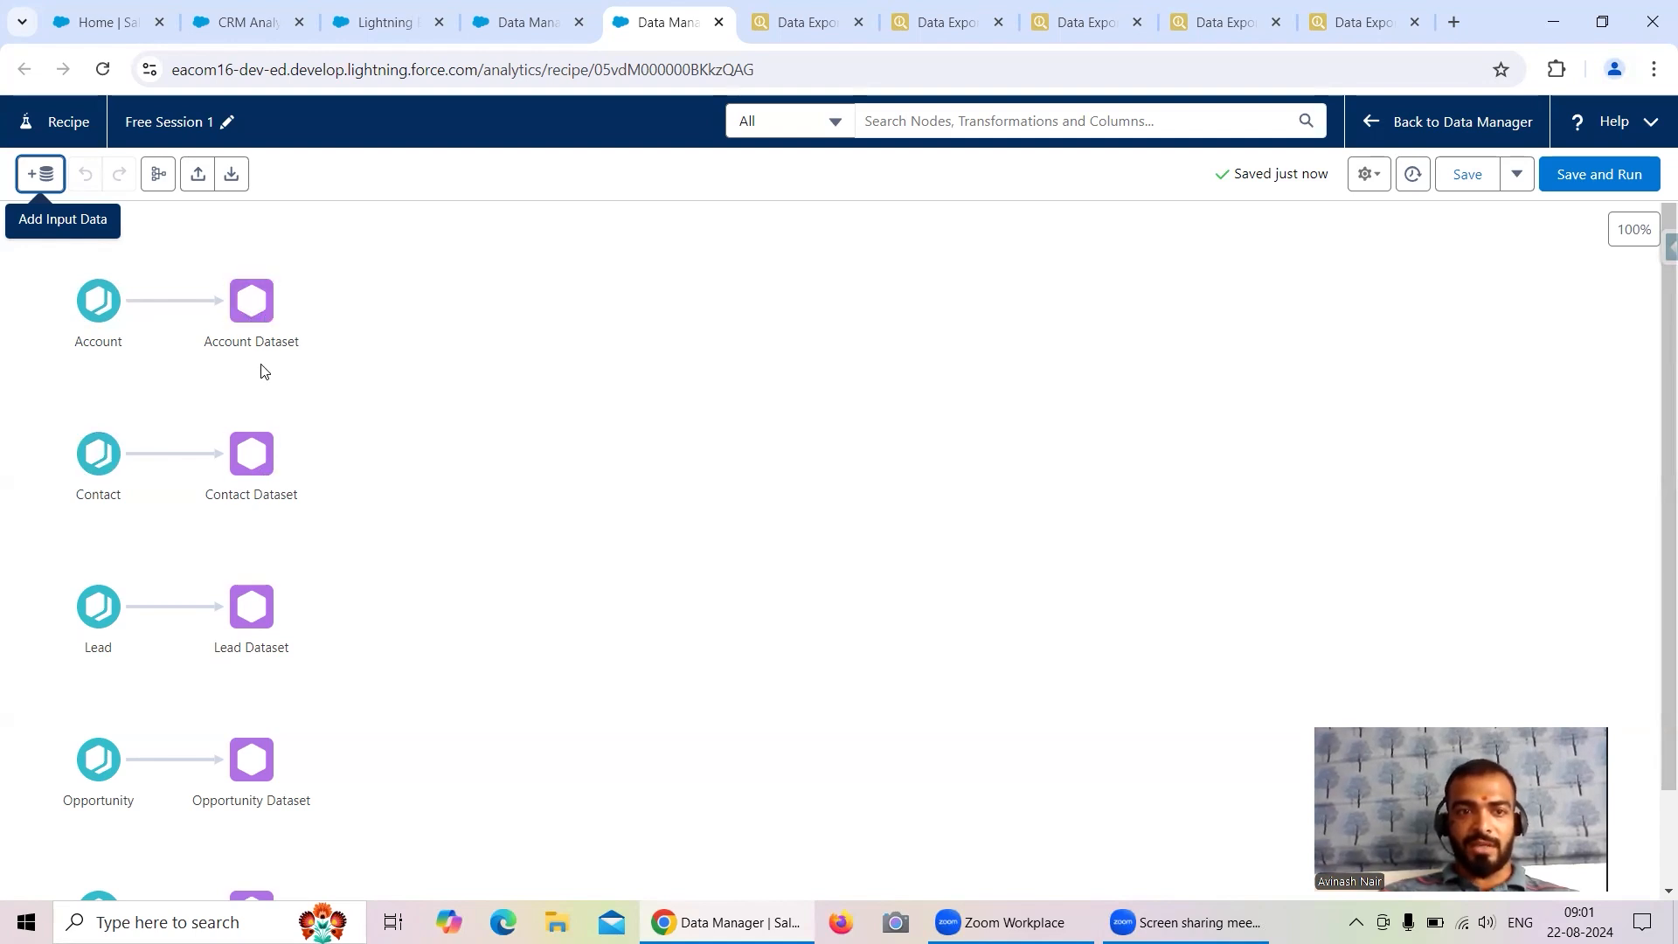
# - Go back to Data Manager's Monitor and keep refreshing the jobs list to follow the Free Session 1_recipe run
pyautogui.click(514, 28)
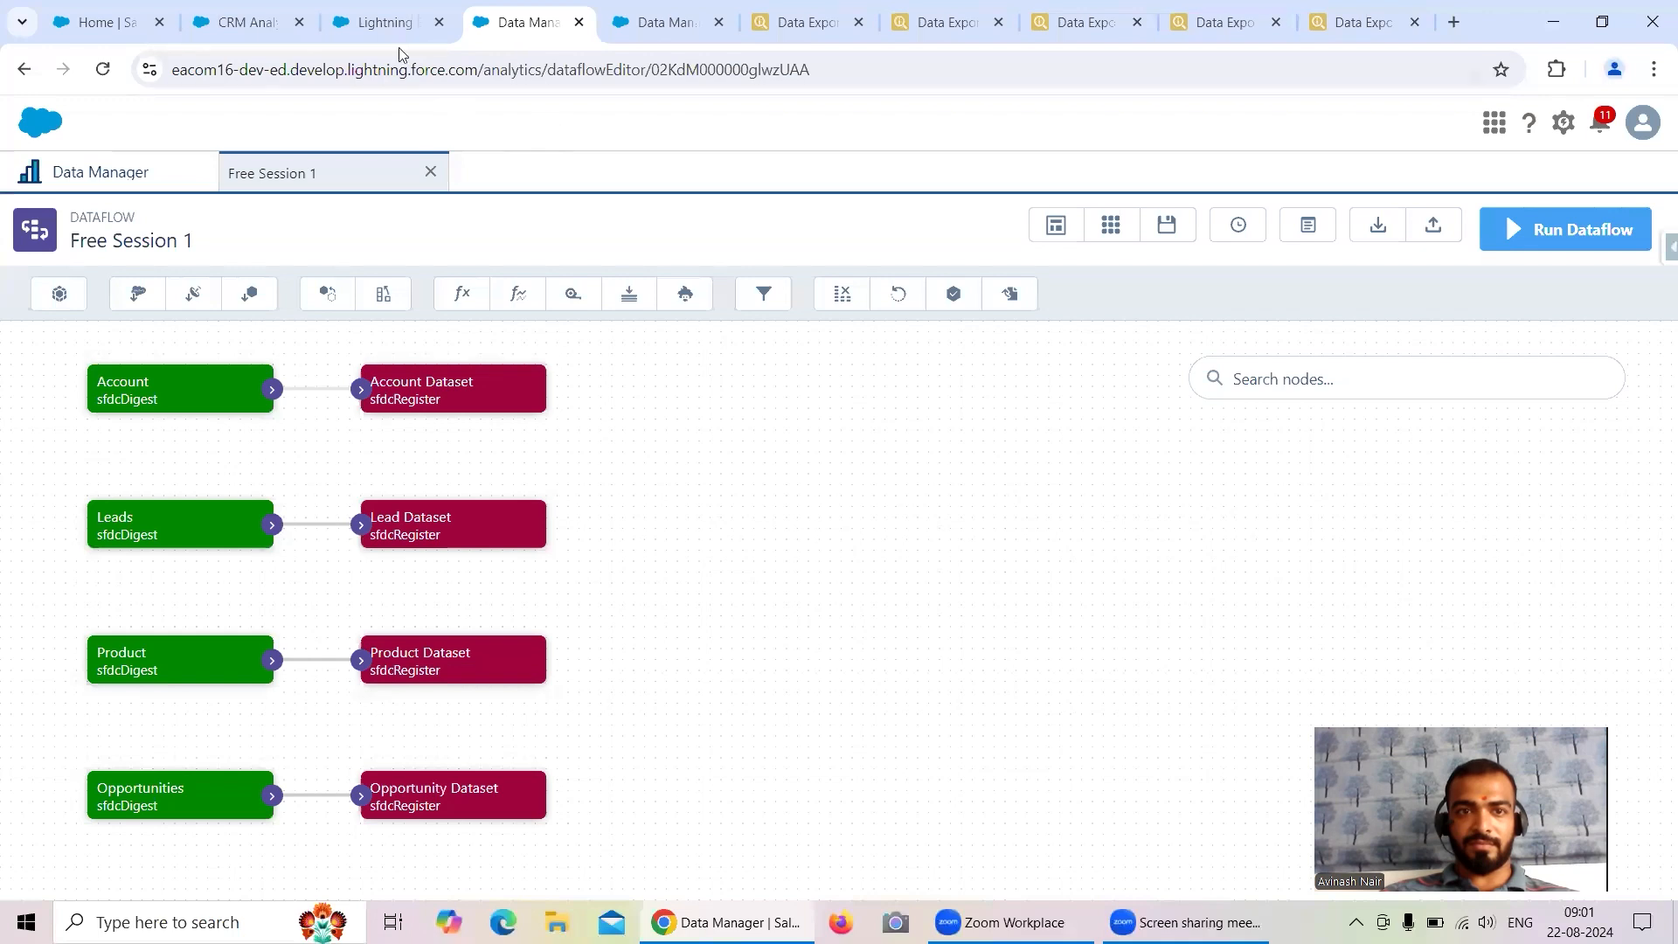
pyautogui.click(603, 34)
pyautogui.click(507, 26)
pyautogui.click(66, 186)
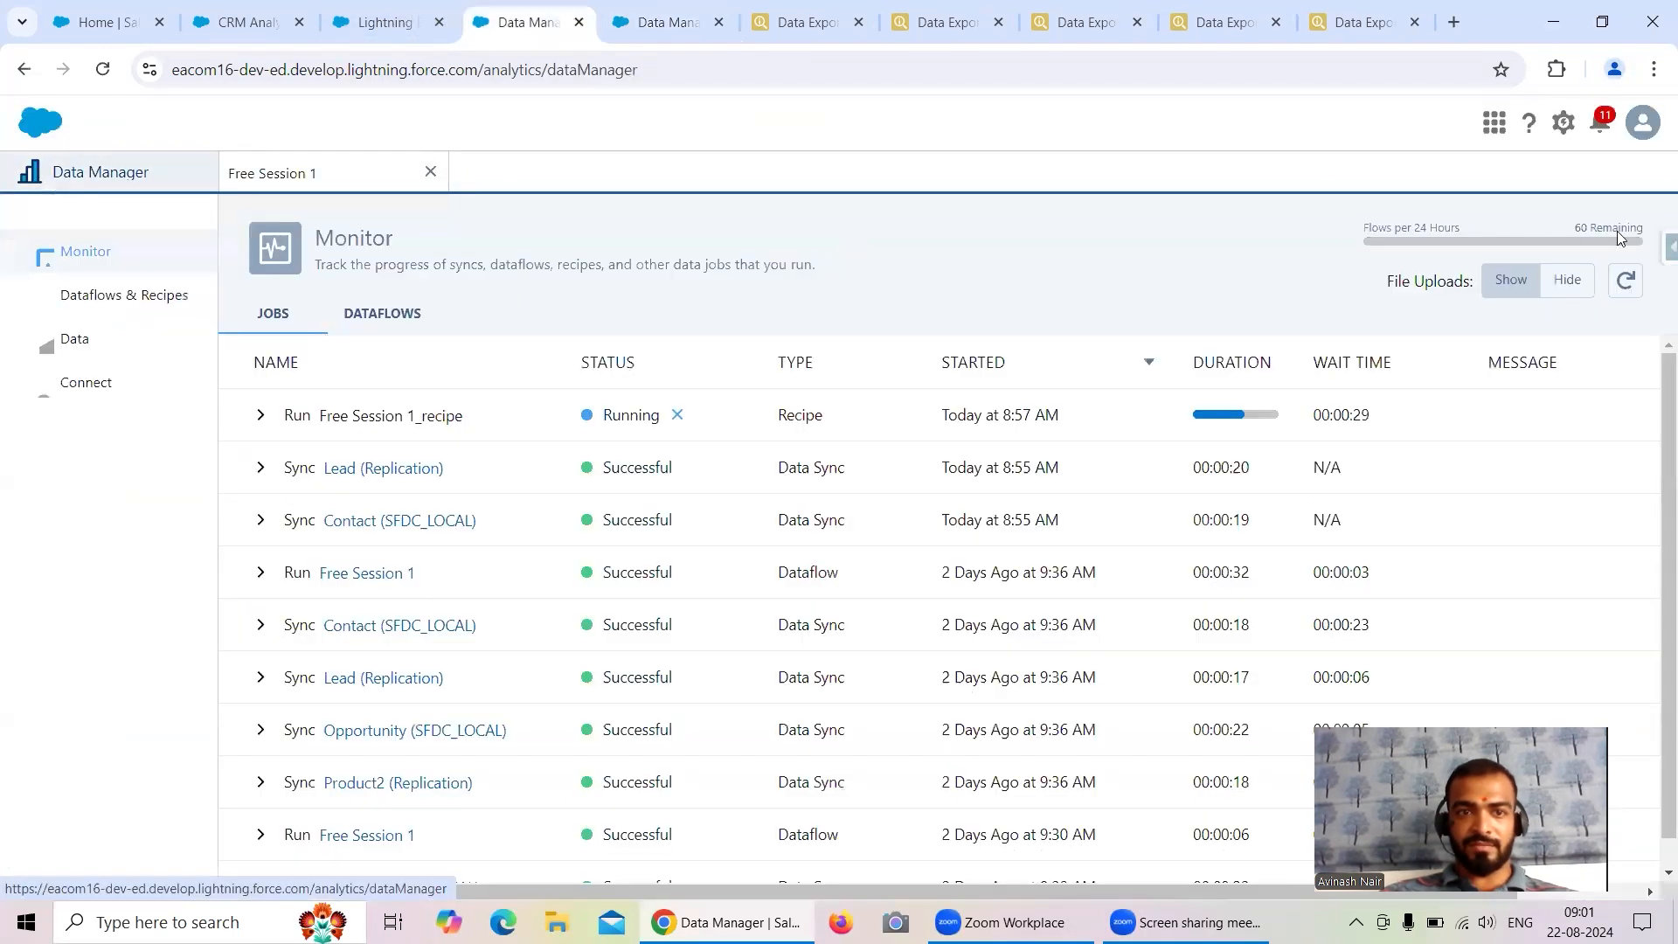
pyautogui.click(1629, 287)
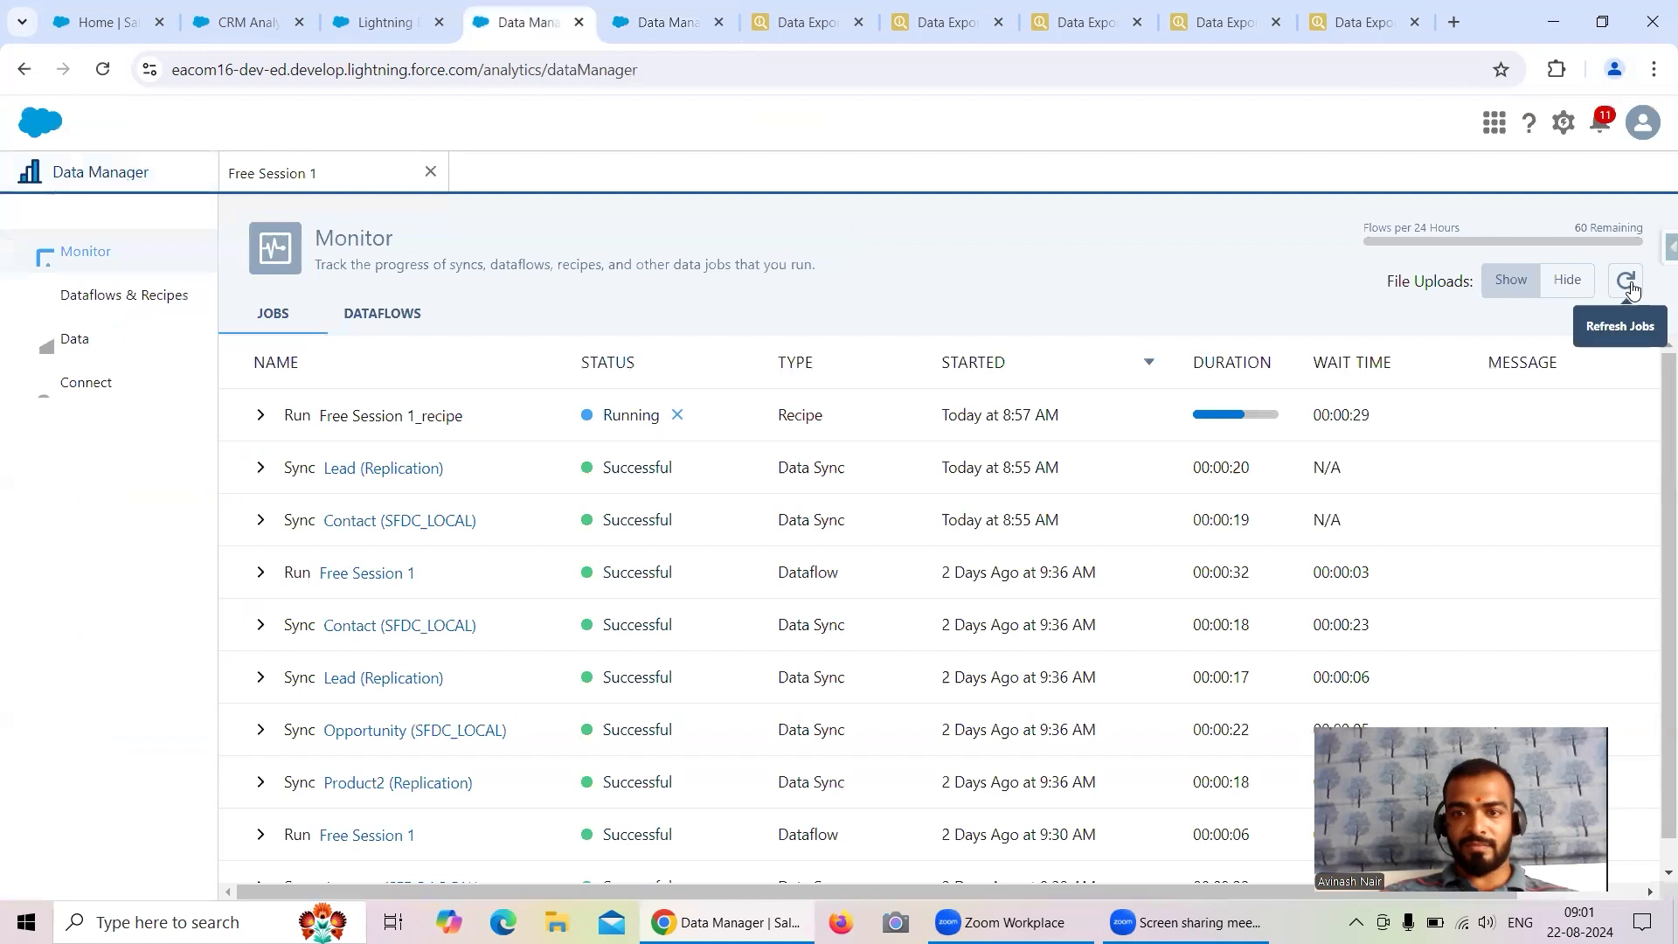
pyautogui.click(1627, 282)
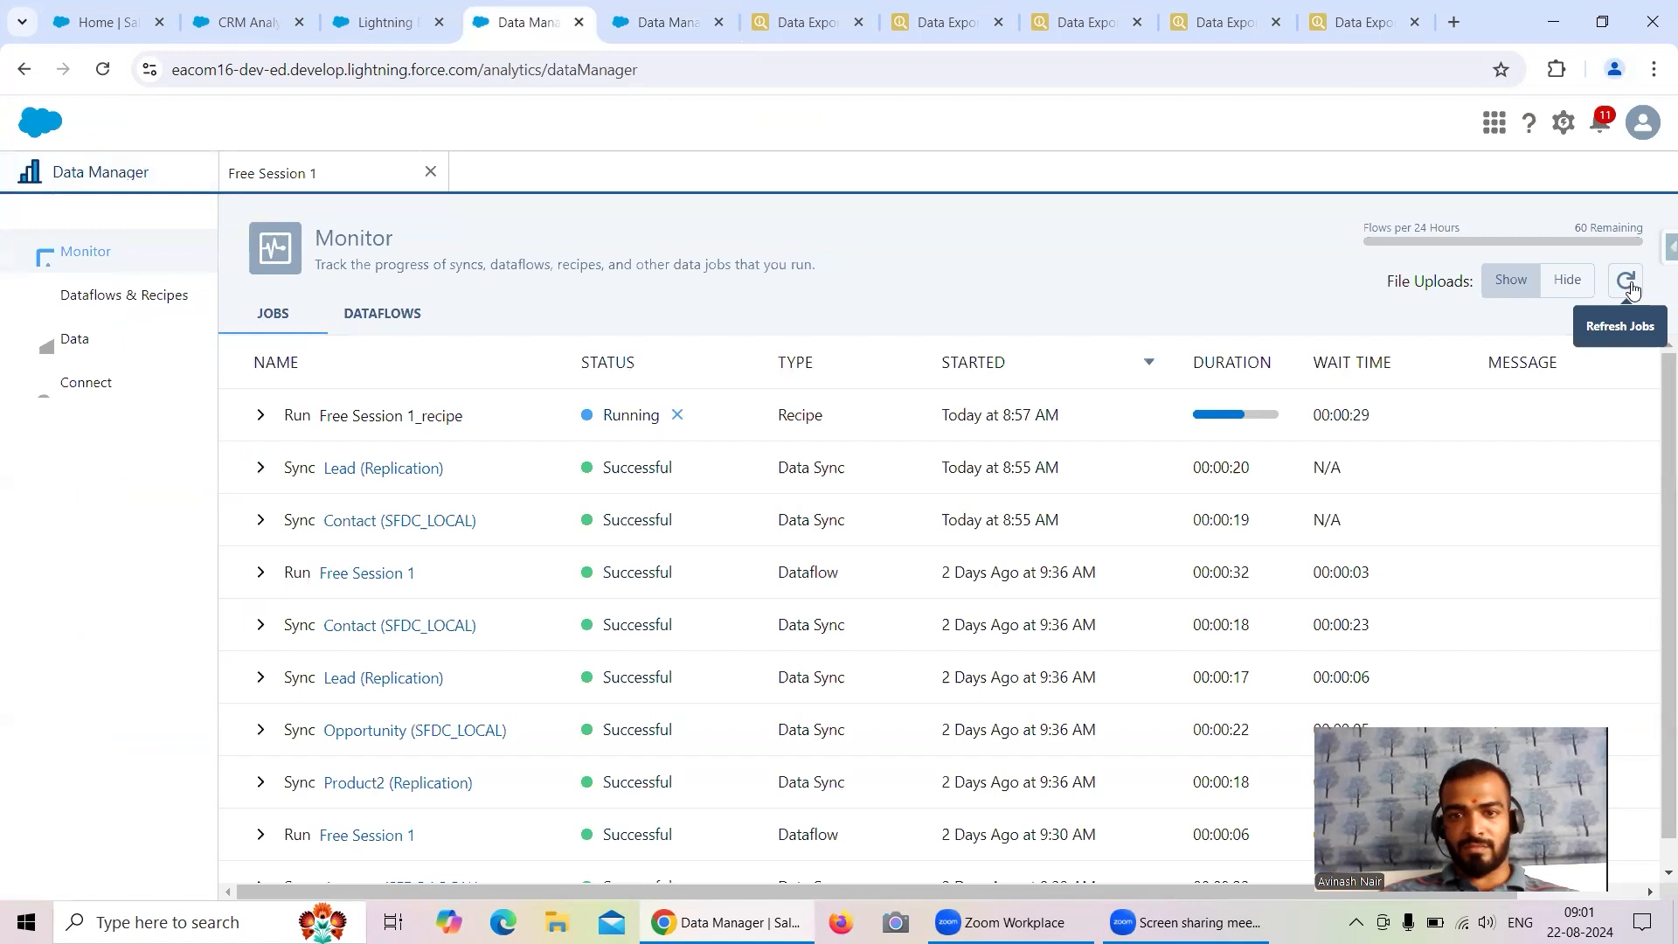
pyautogui.click(1627, 281)
pyautogui.click(1627, 281)
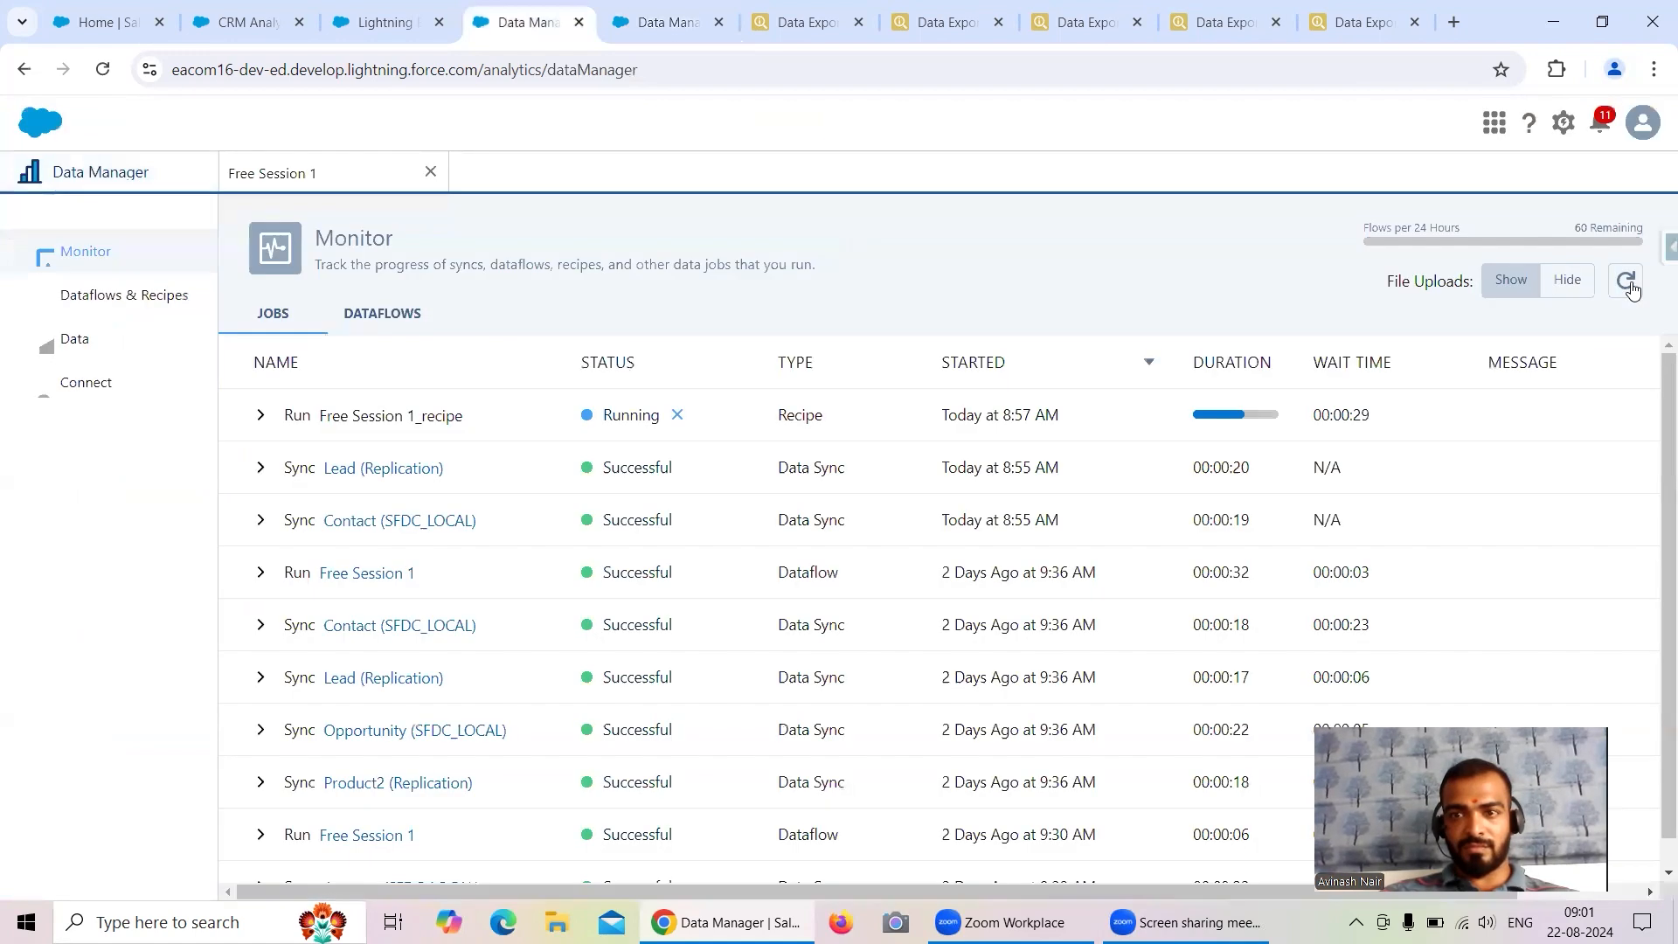
pyautogui.click(1627, 281)
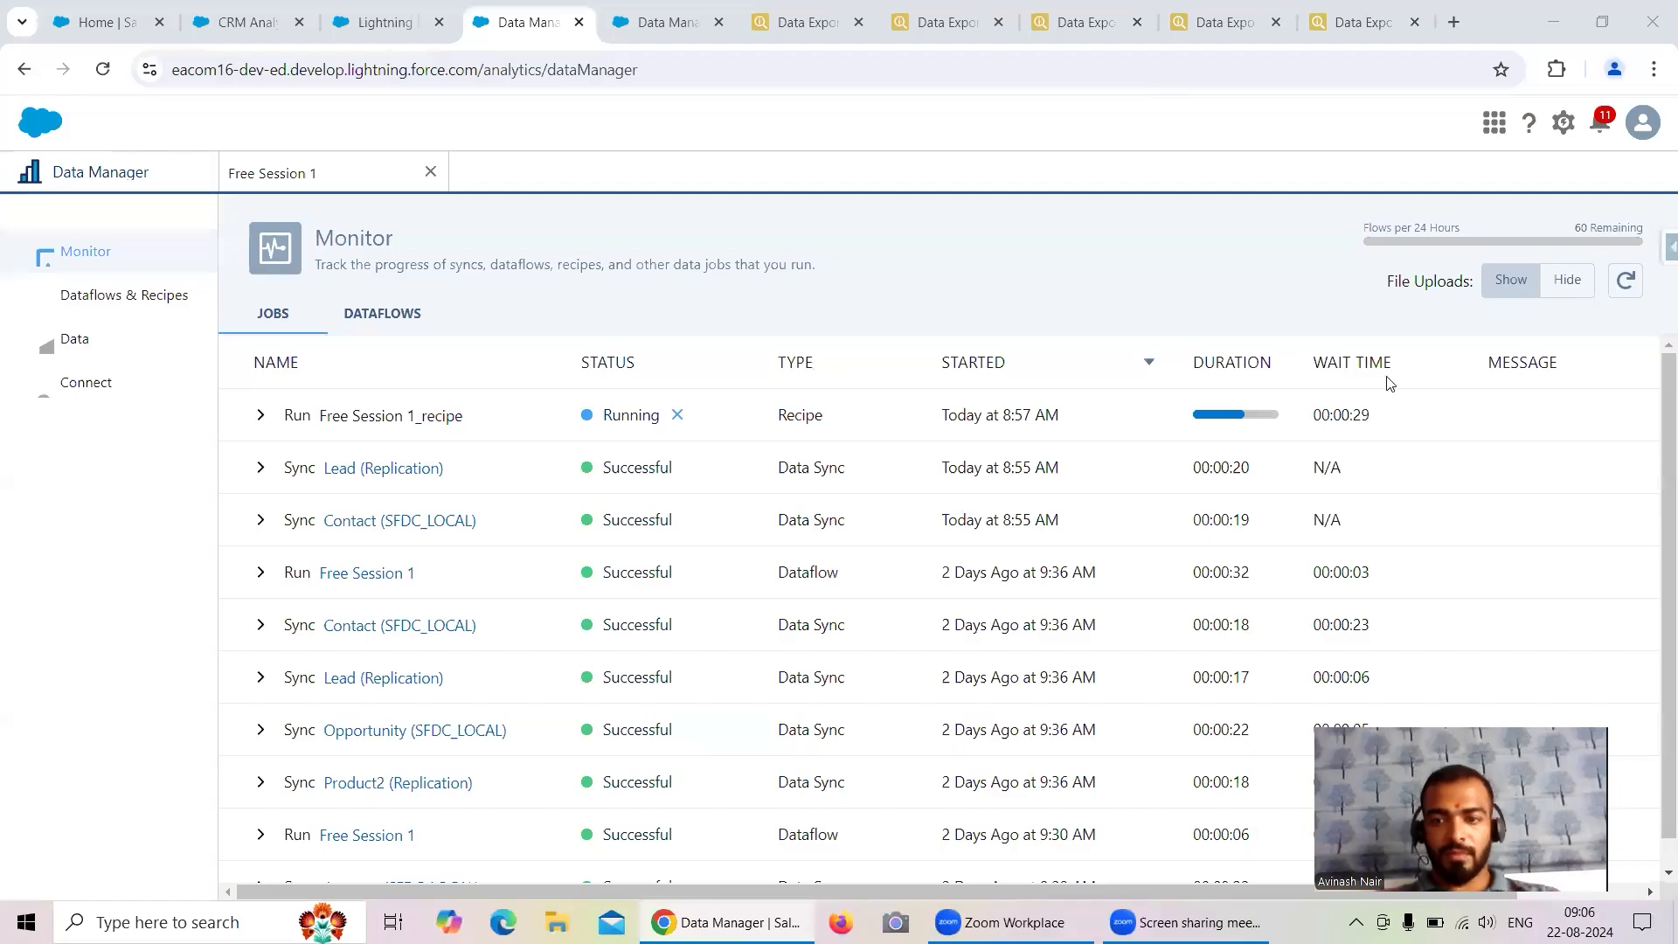
pyautogui.click(1625, 282)
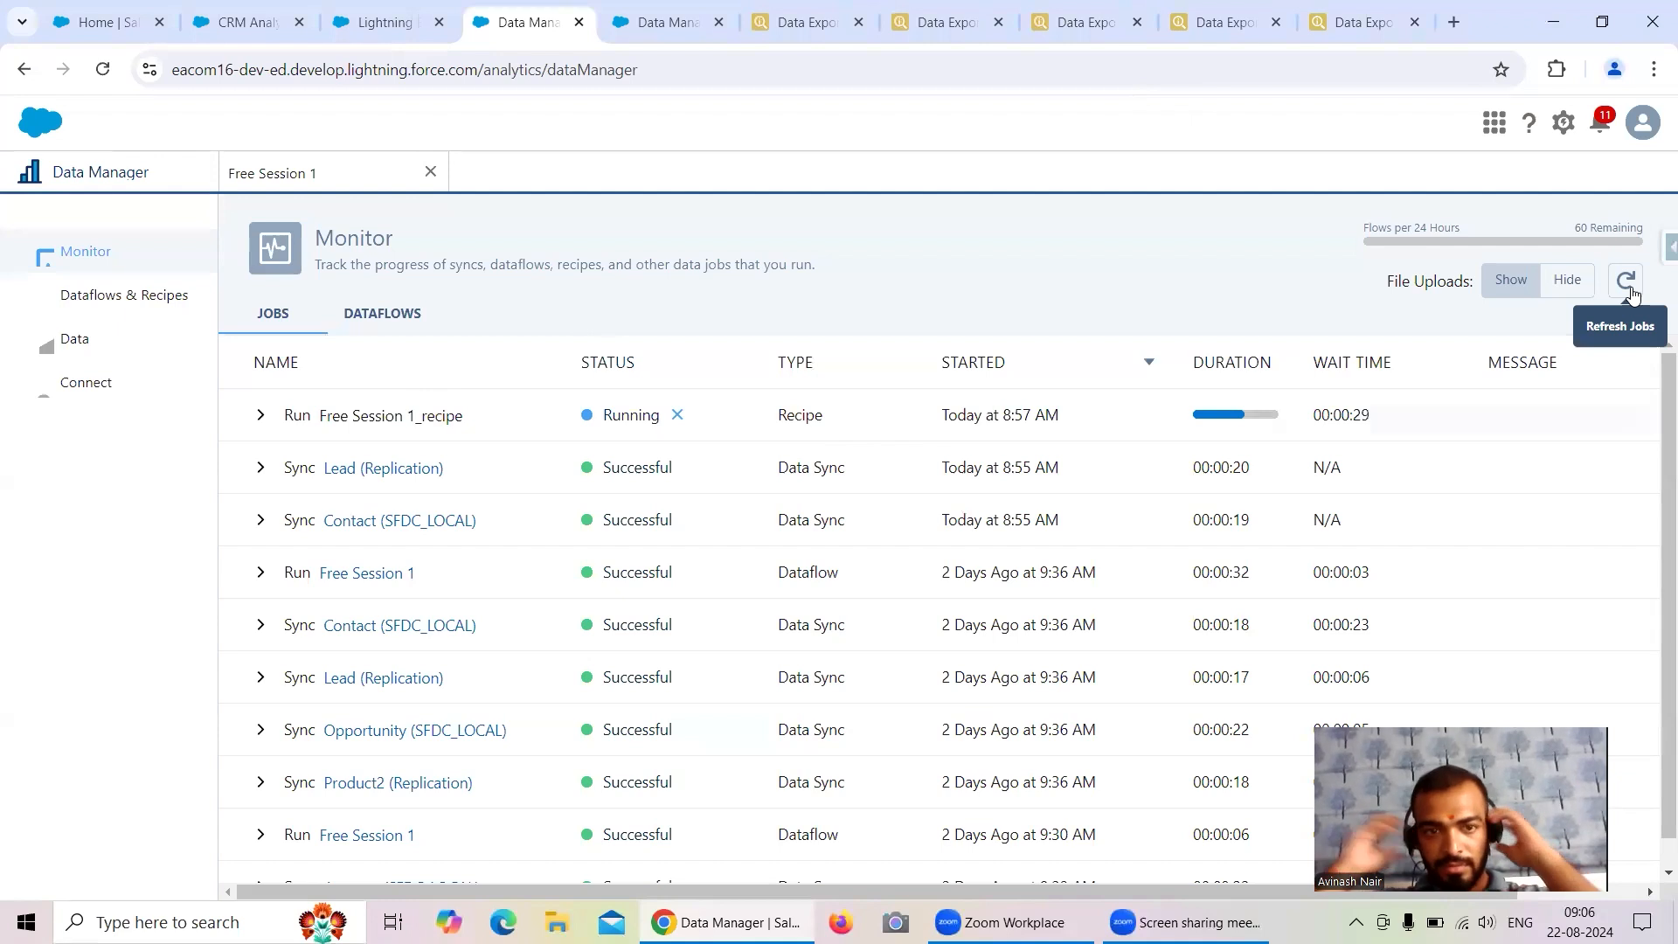
pyautogui.click(1631, 292)
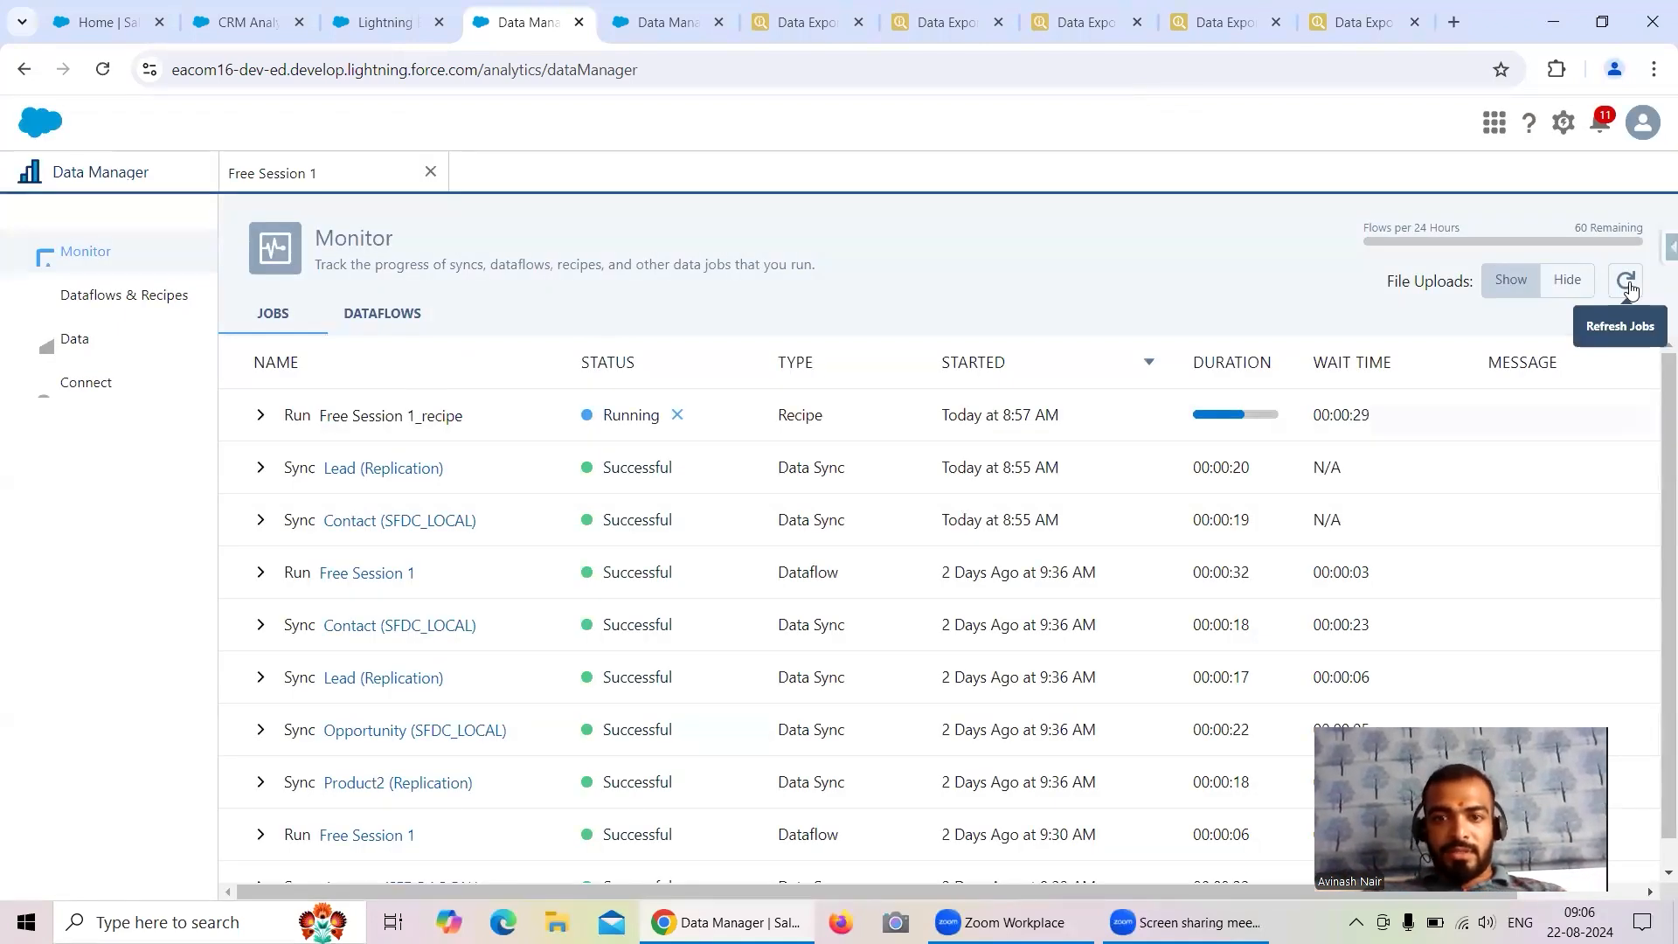
pyautogui.click(1631, 292)
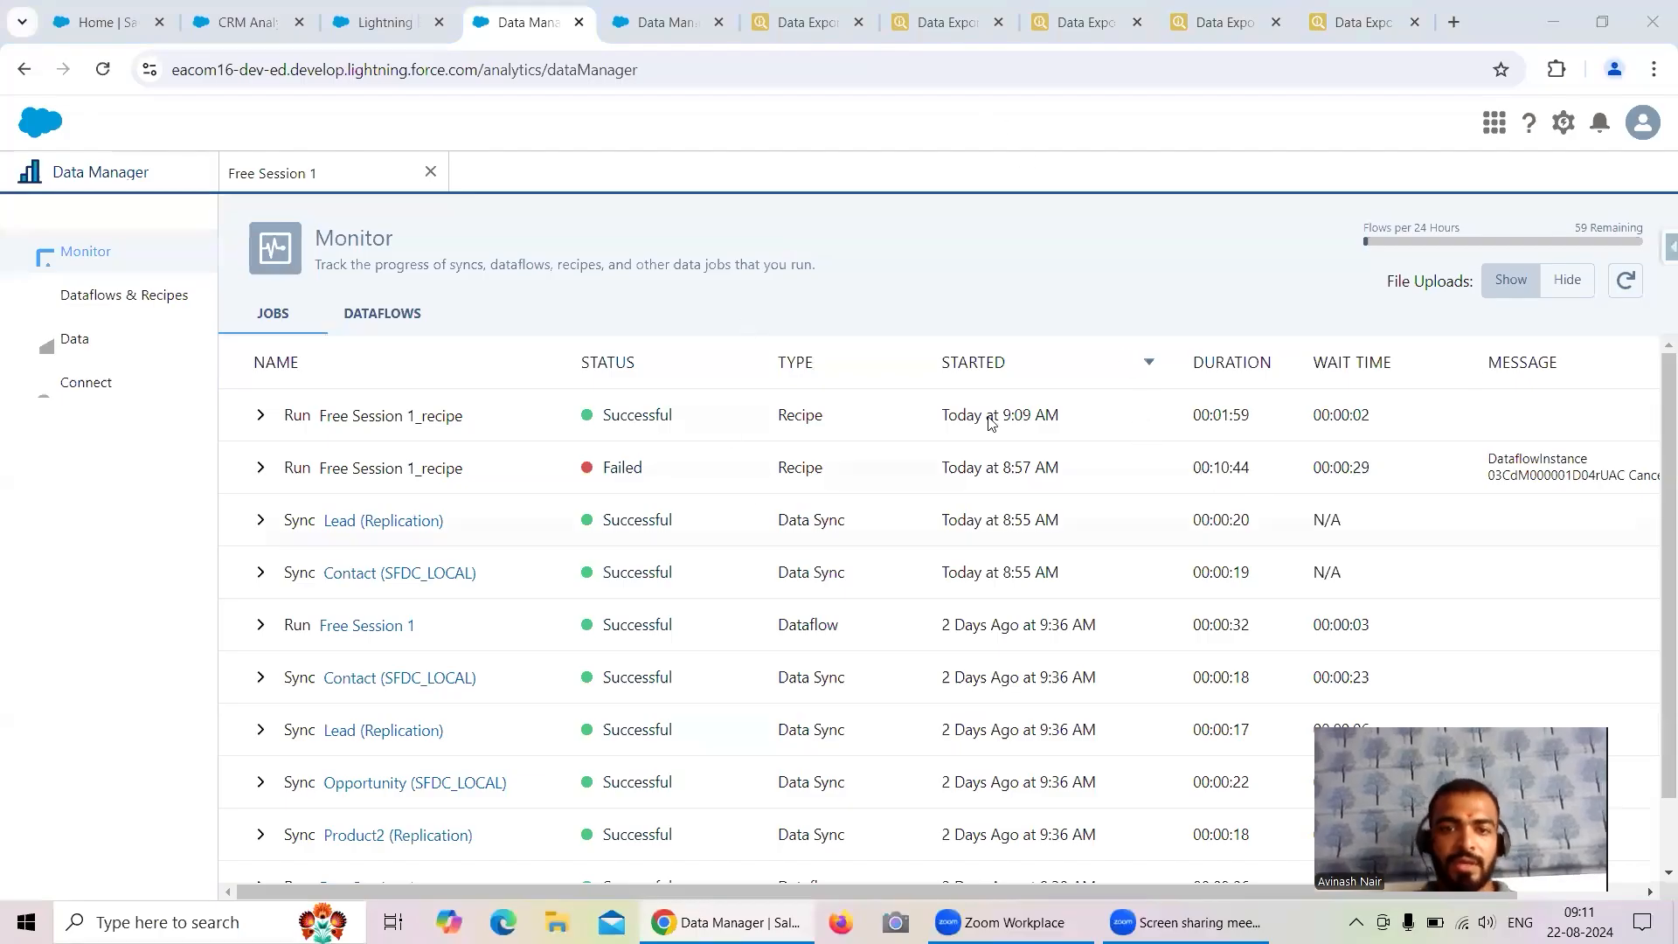
# - Refresh the jobs and examine the status and full message of the Free Session 1_recipe run started at 8:57 AM
pyautogui.click(1628, 294)
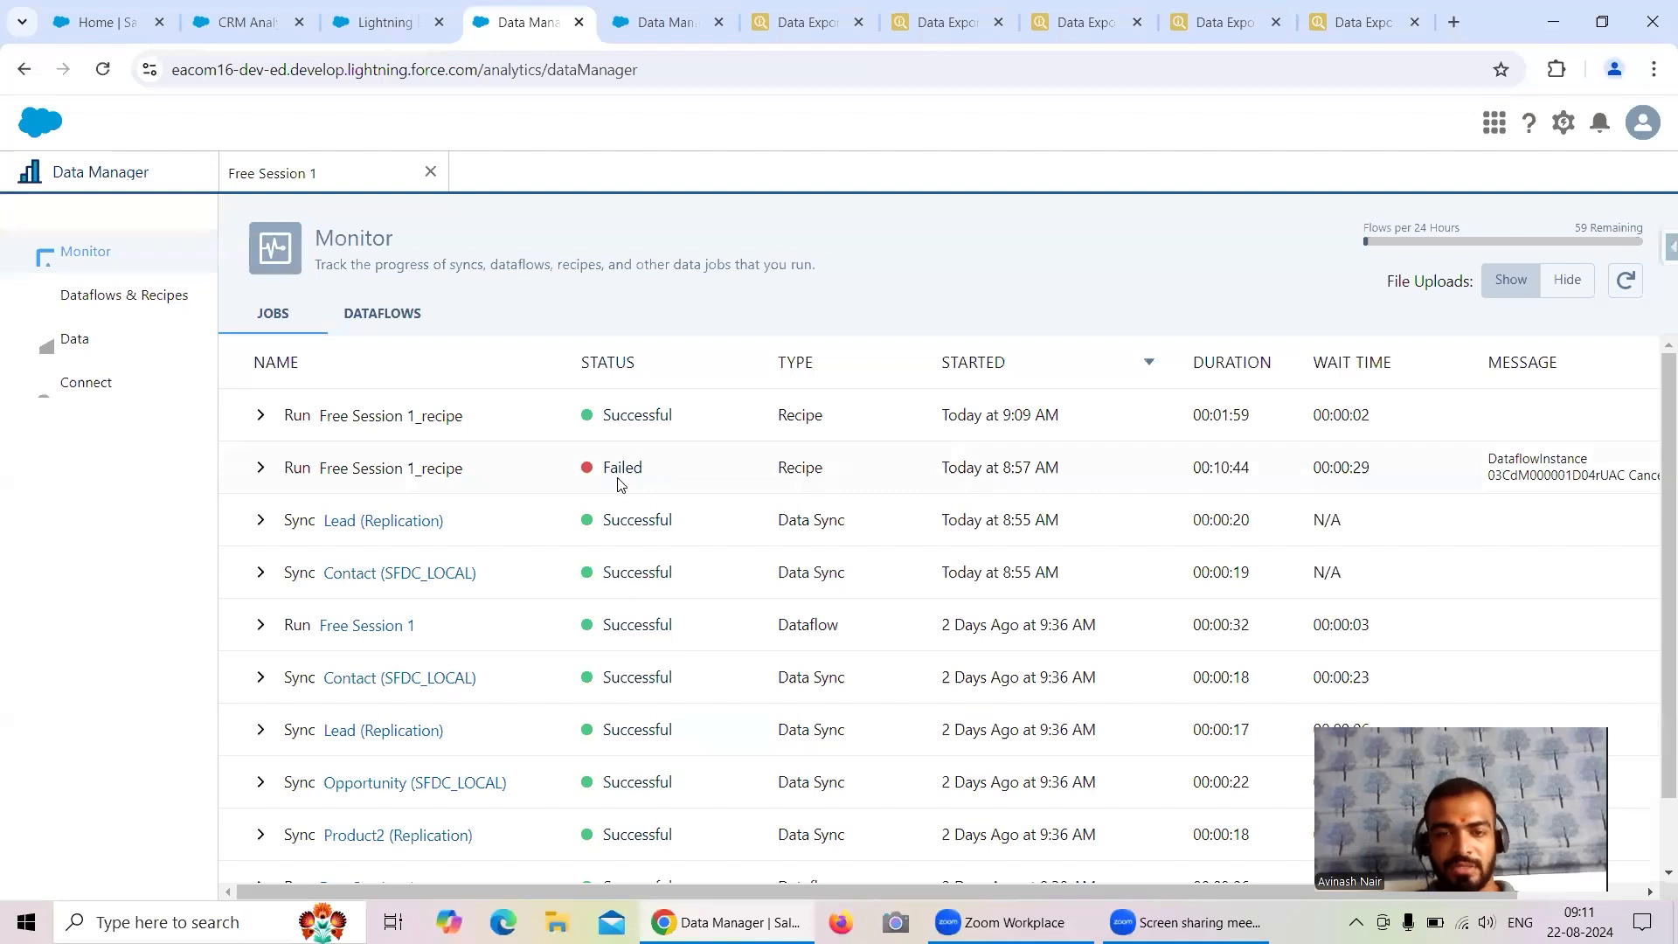
pyautogui.hscroll(3, 881, 864)
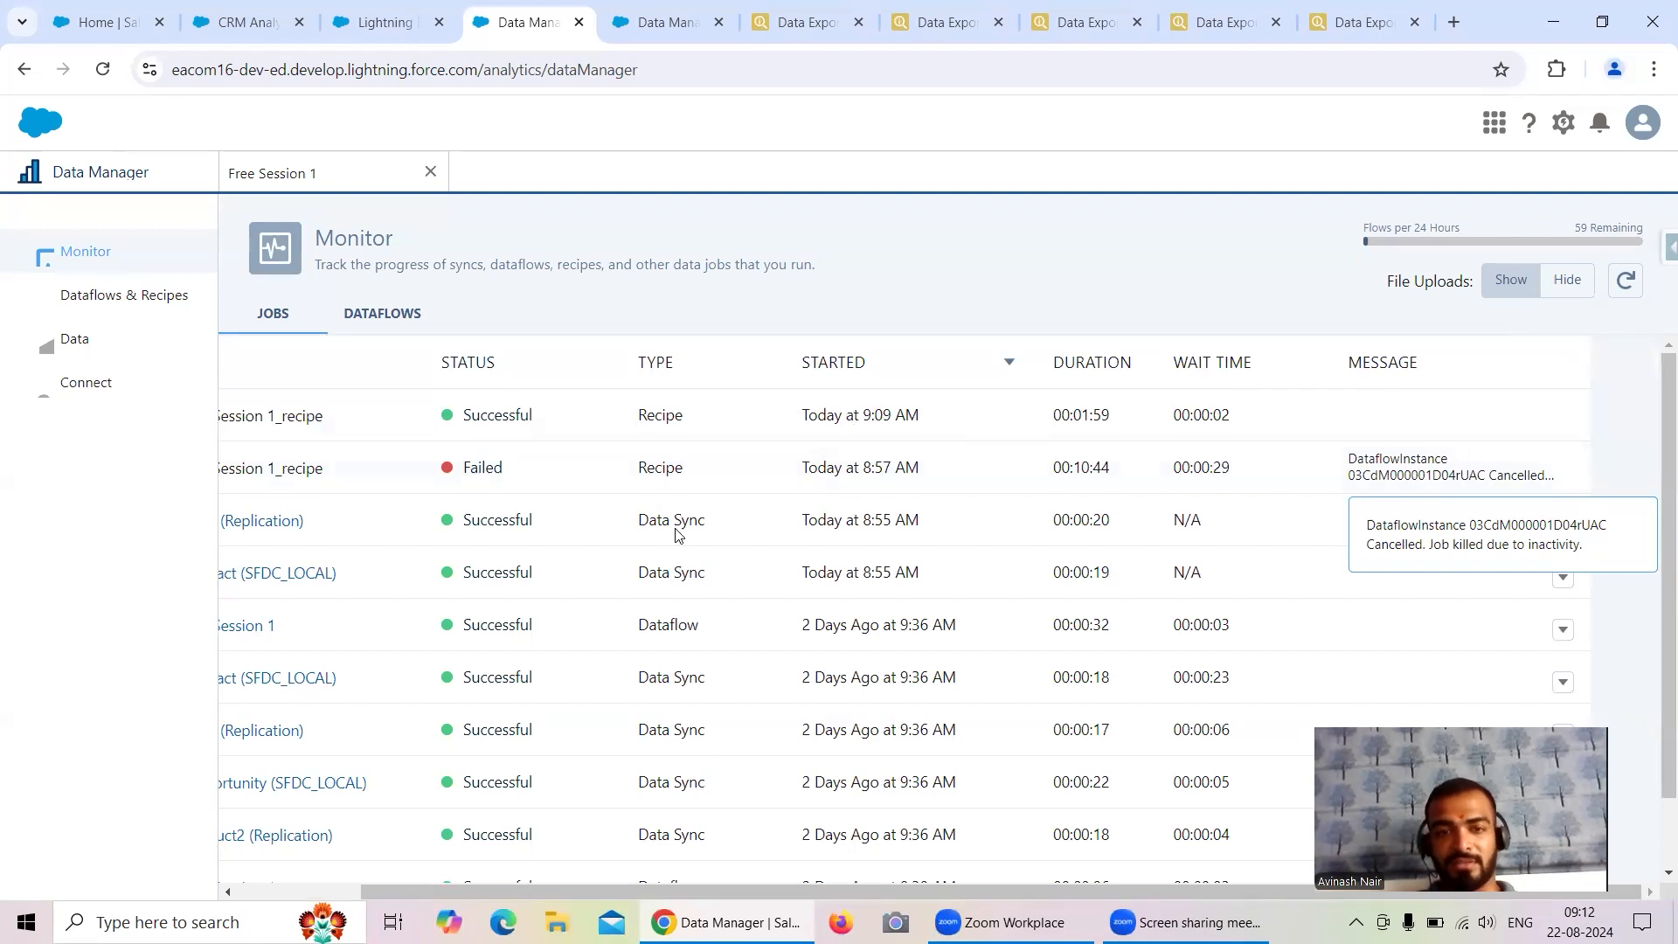
pyautogui.moveTo(579, 880); pyautogui.dragTo(450, 884)
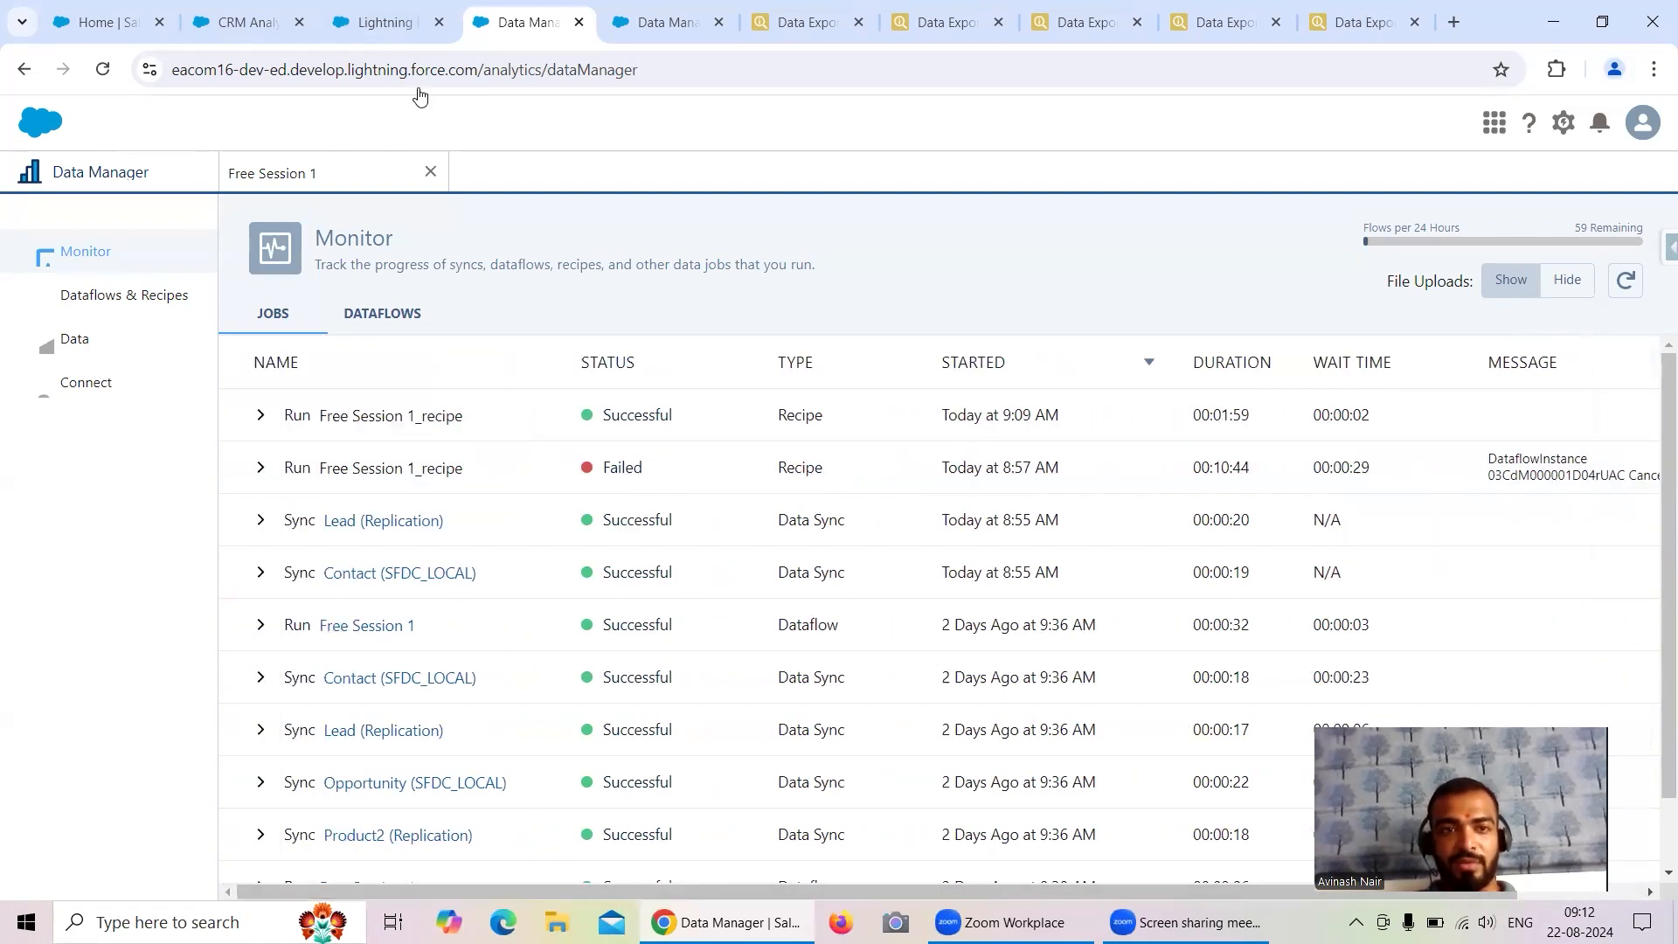
# - Reload the Recipe Dataset app in Analytics Studio and open Recipe Account Dataset in a new lens
pyautogui.click(229, 26)
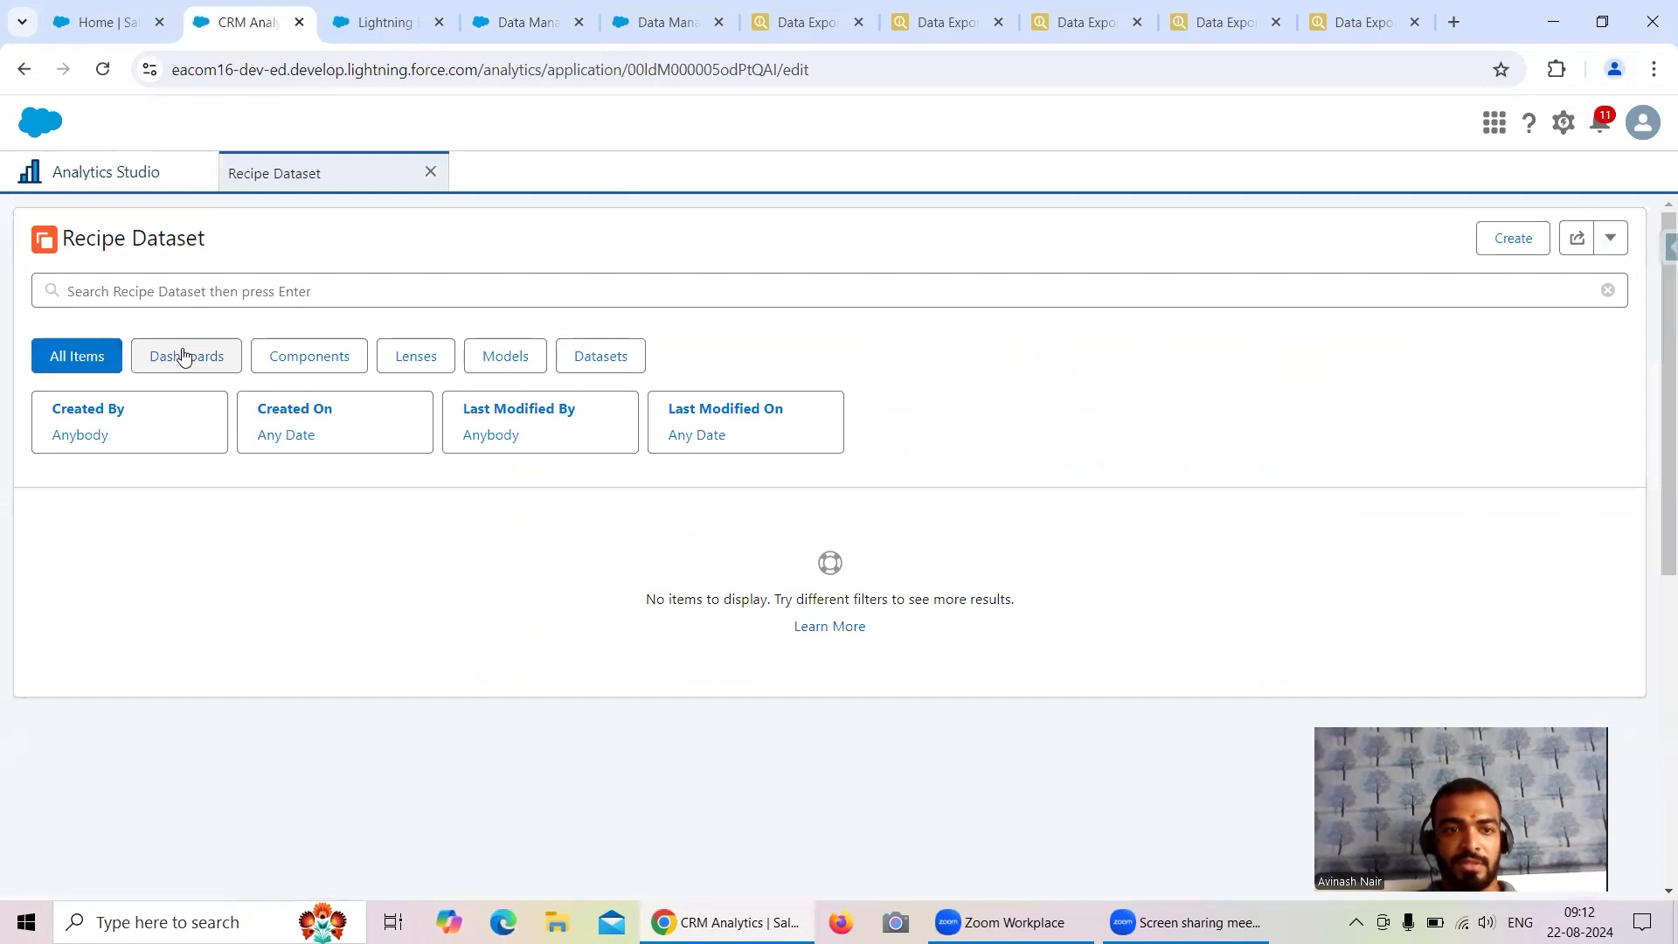
pyautogui.click(104, 69)
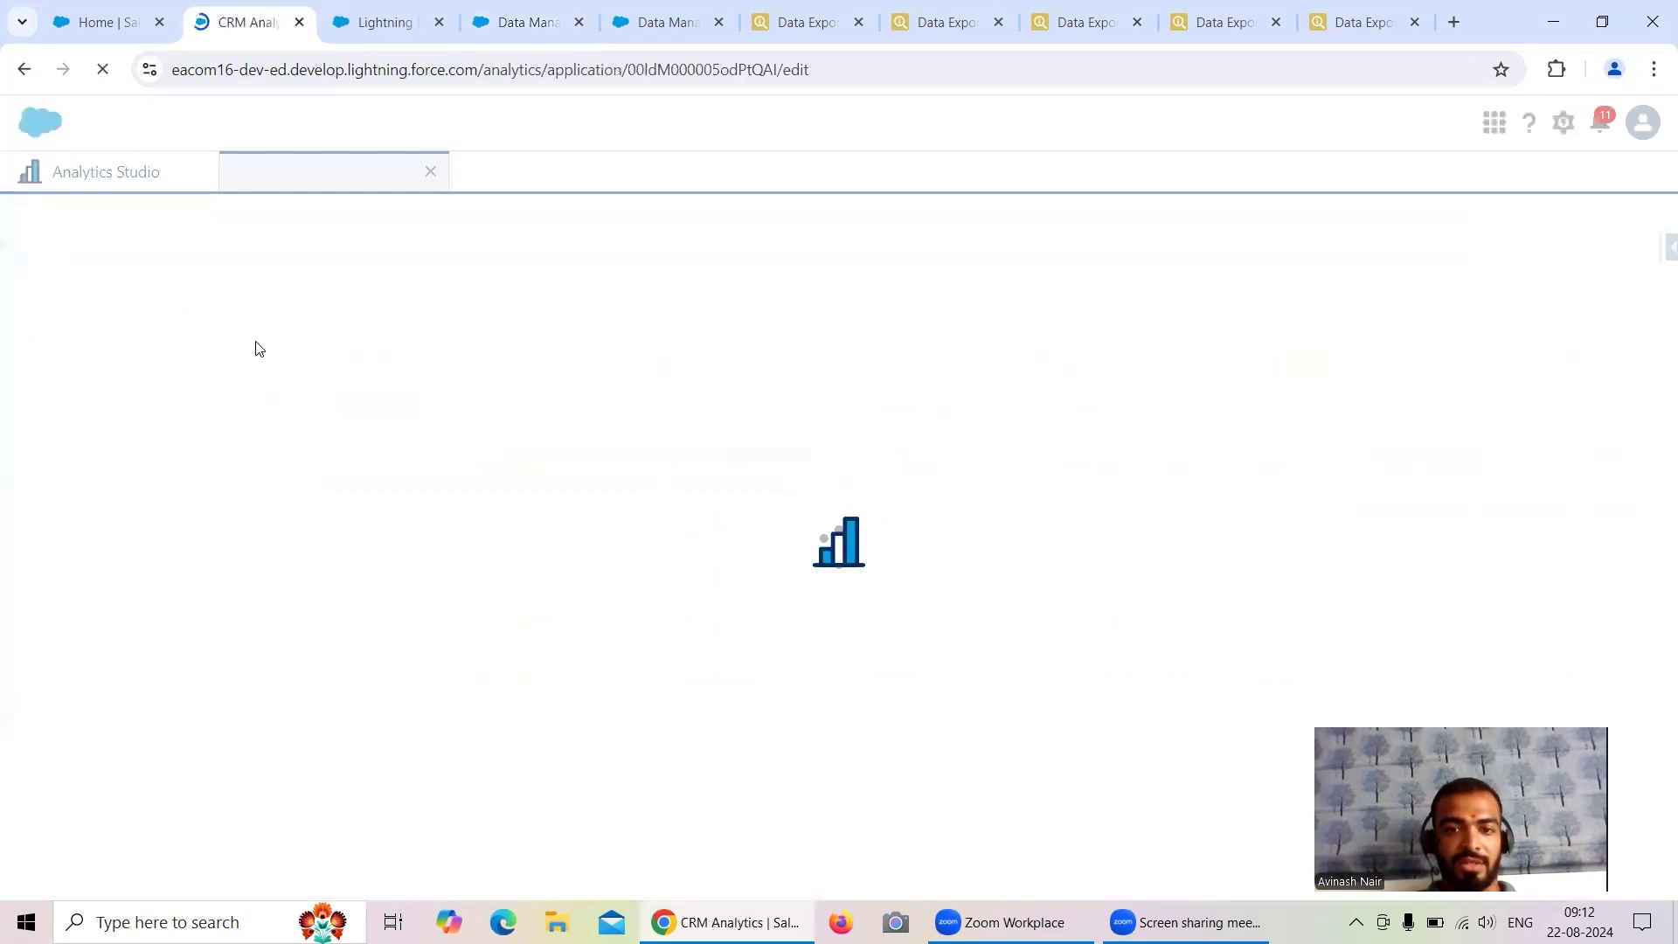
pyautogui.scroll(-1, 289, 630)
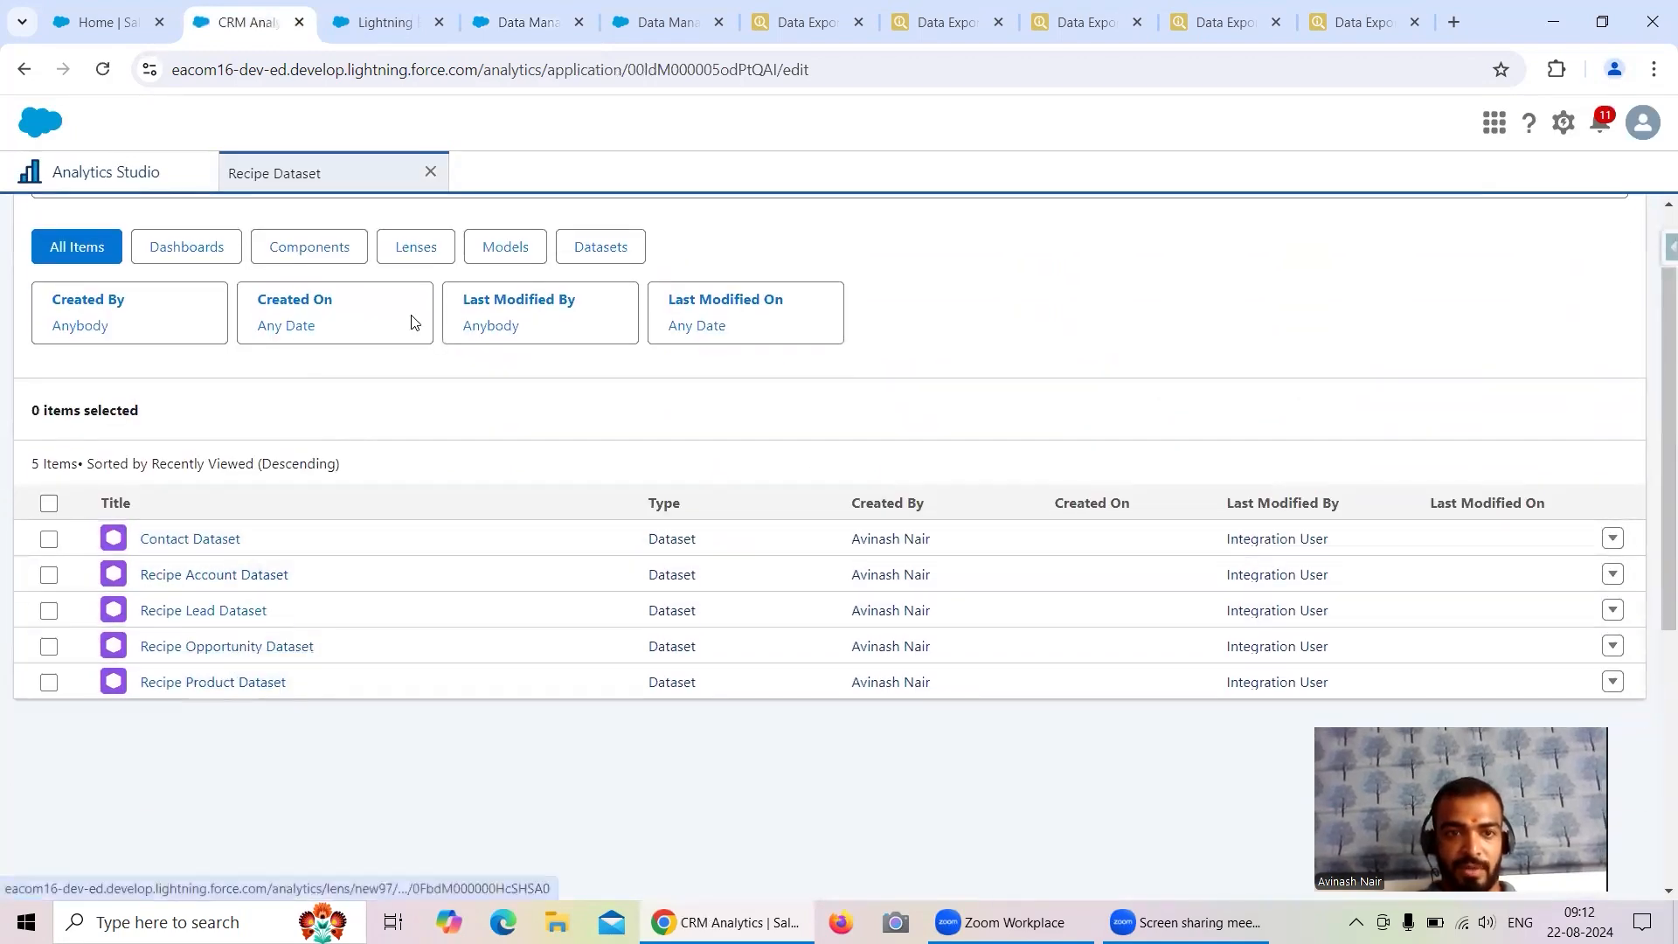
pyautogui.click(201, 573)
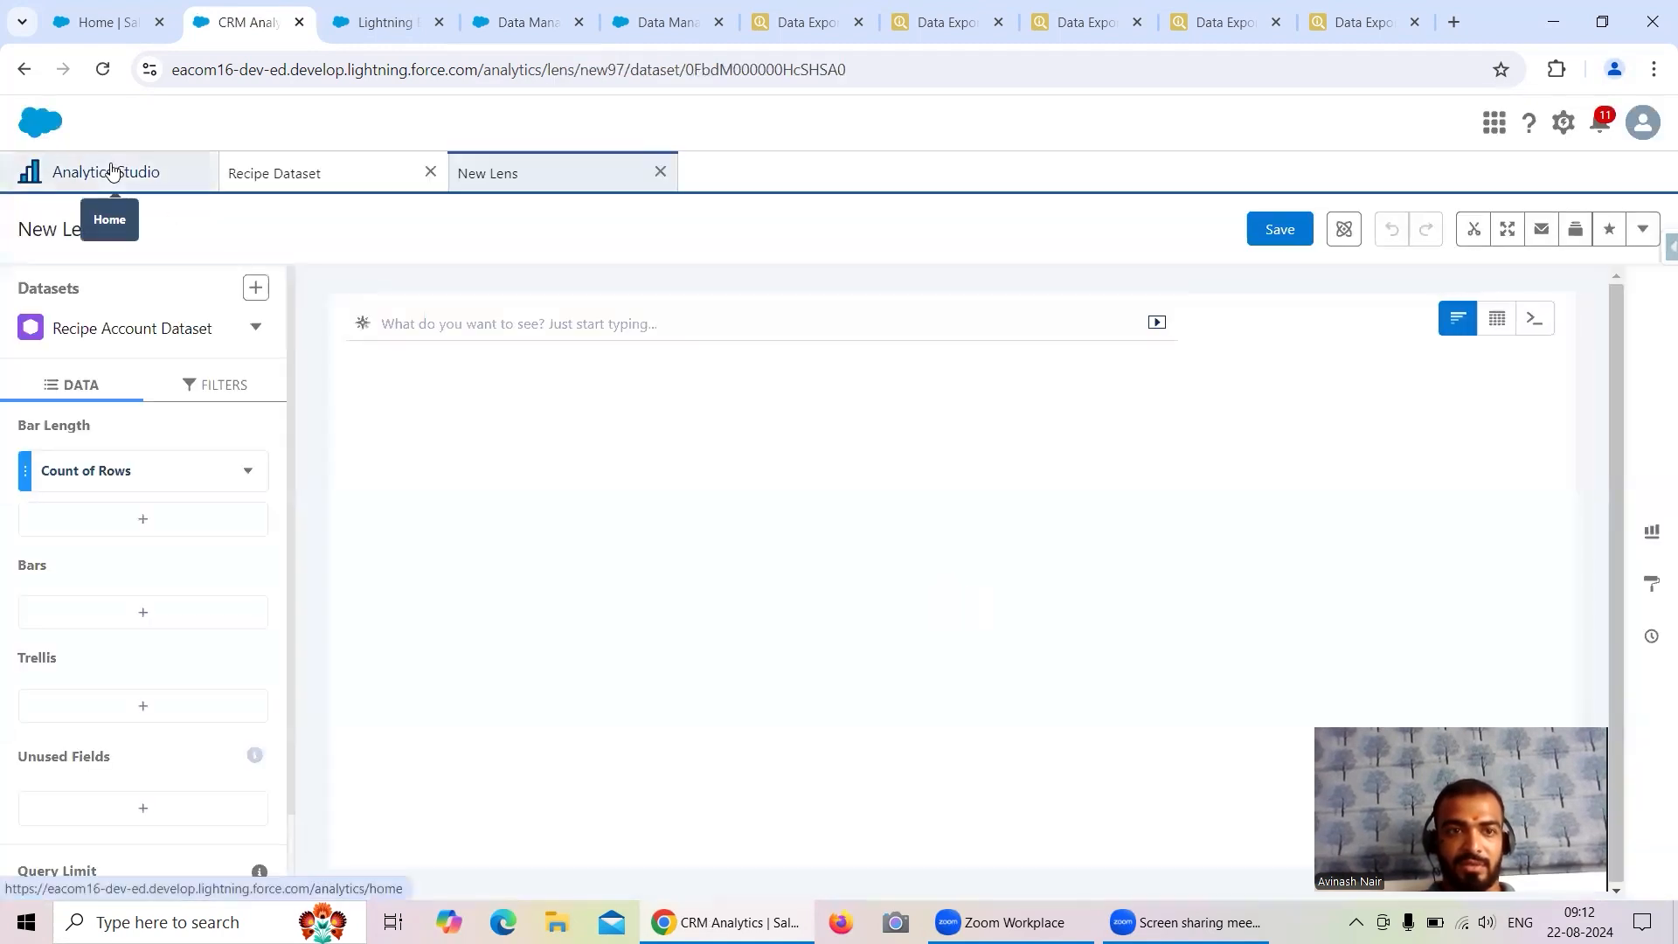
# - Open Contact Dataset, Recipe Lead Dataset, Recipe Opportunity Dataset and Recipe Product Dataset from the Recipe Dataset app, each in its own new lens
pyautogui.click(112, 171)
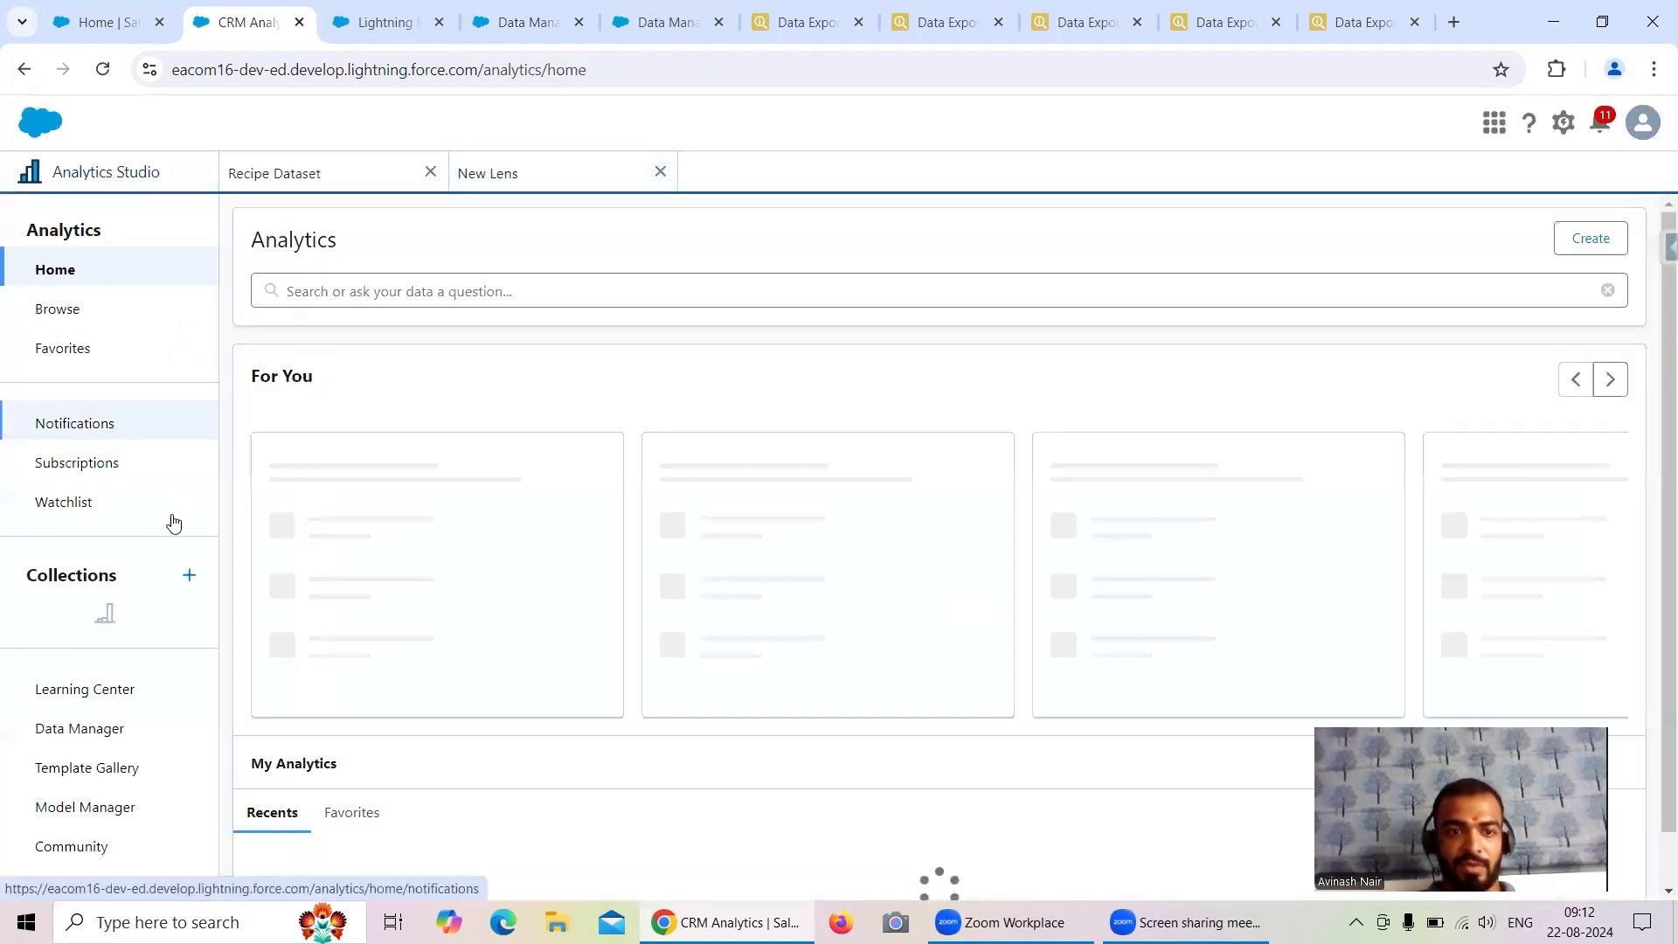
pyautogui.click(274, 175)
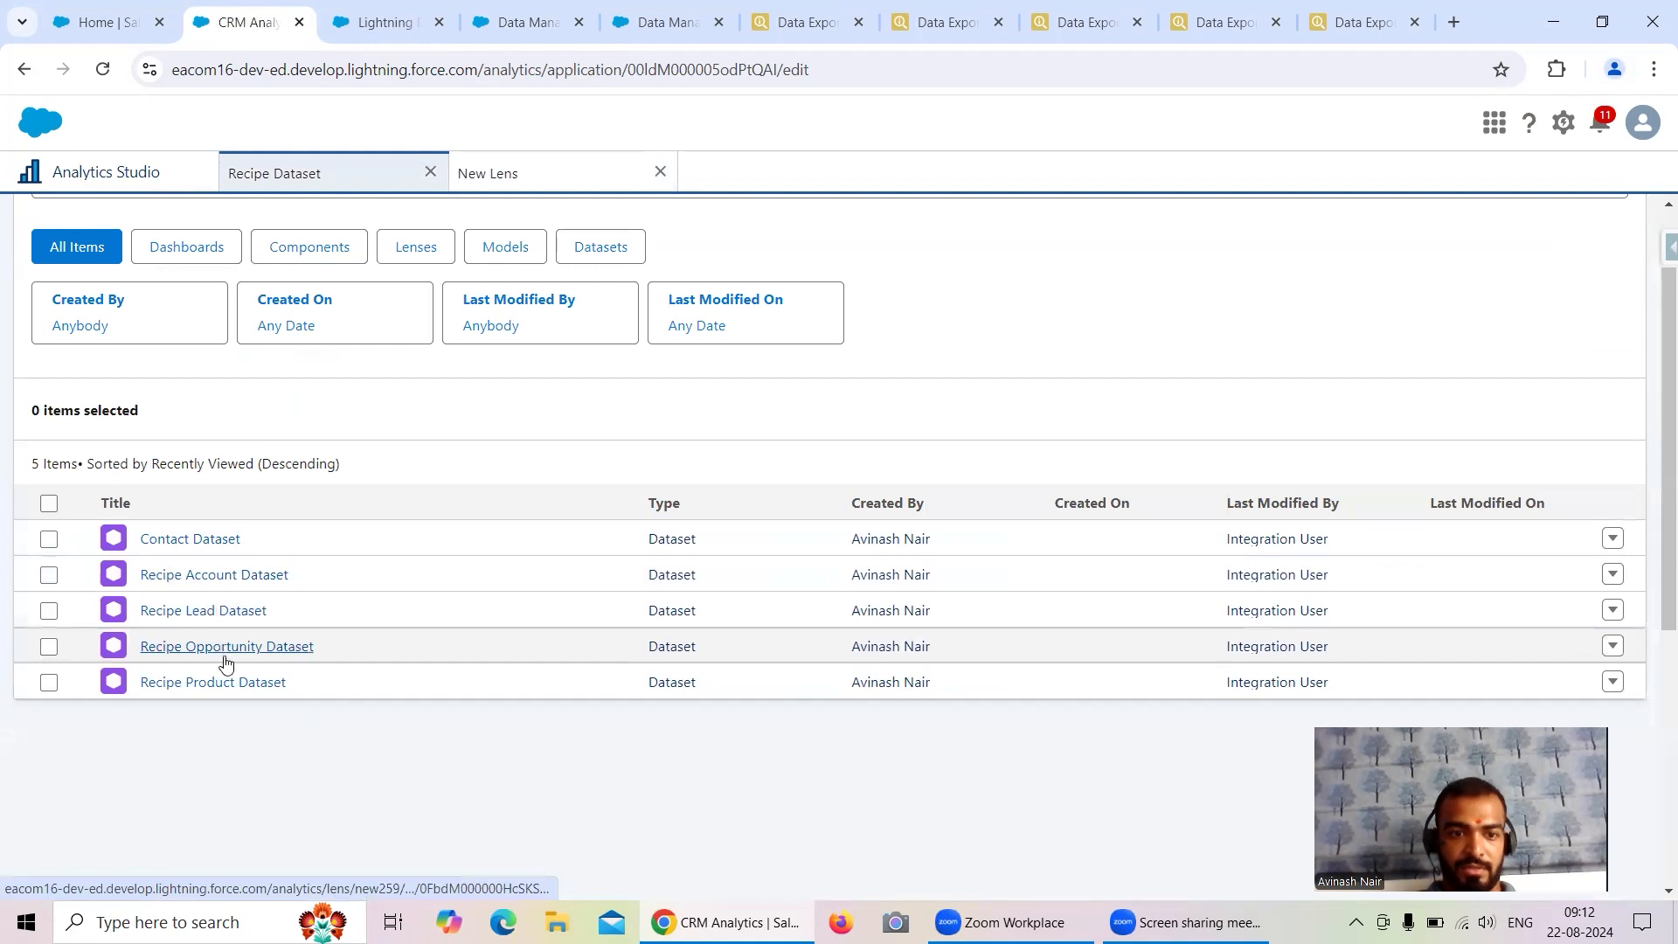
pyautogui.click(209, 539)
pyautogui.click(298, 175)
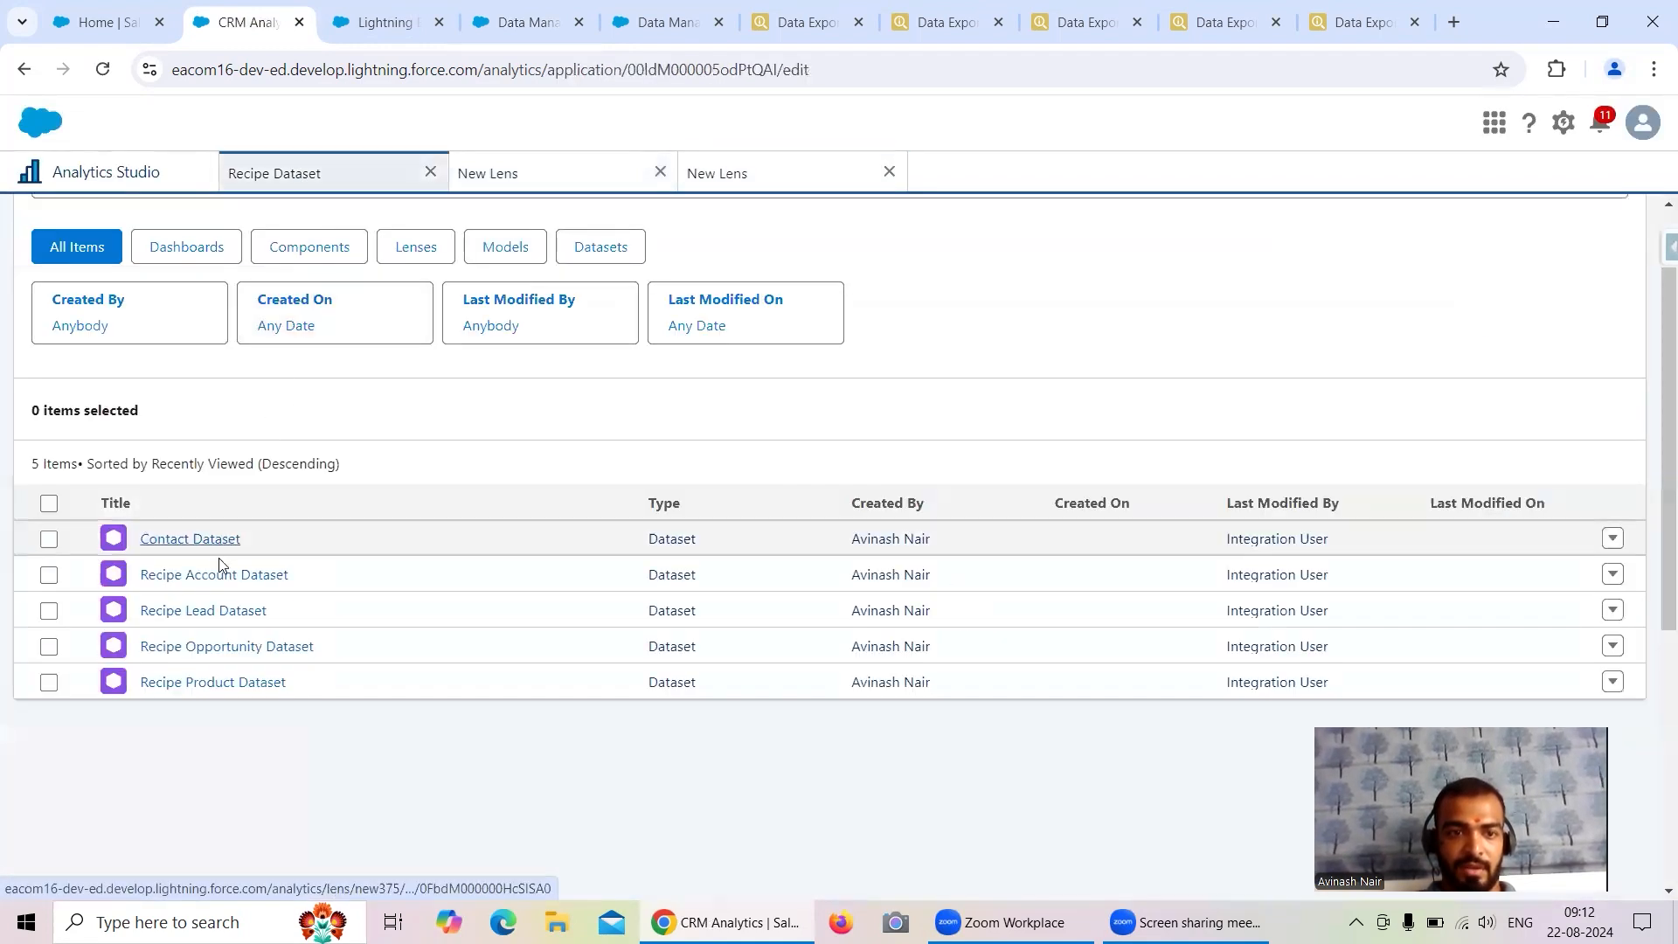
pyautogui.click(222, 604)
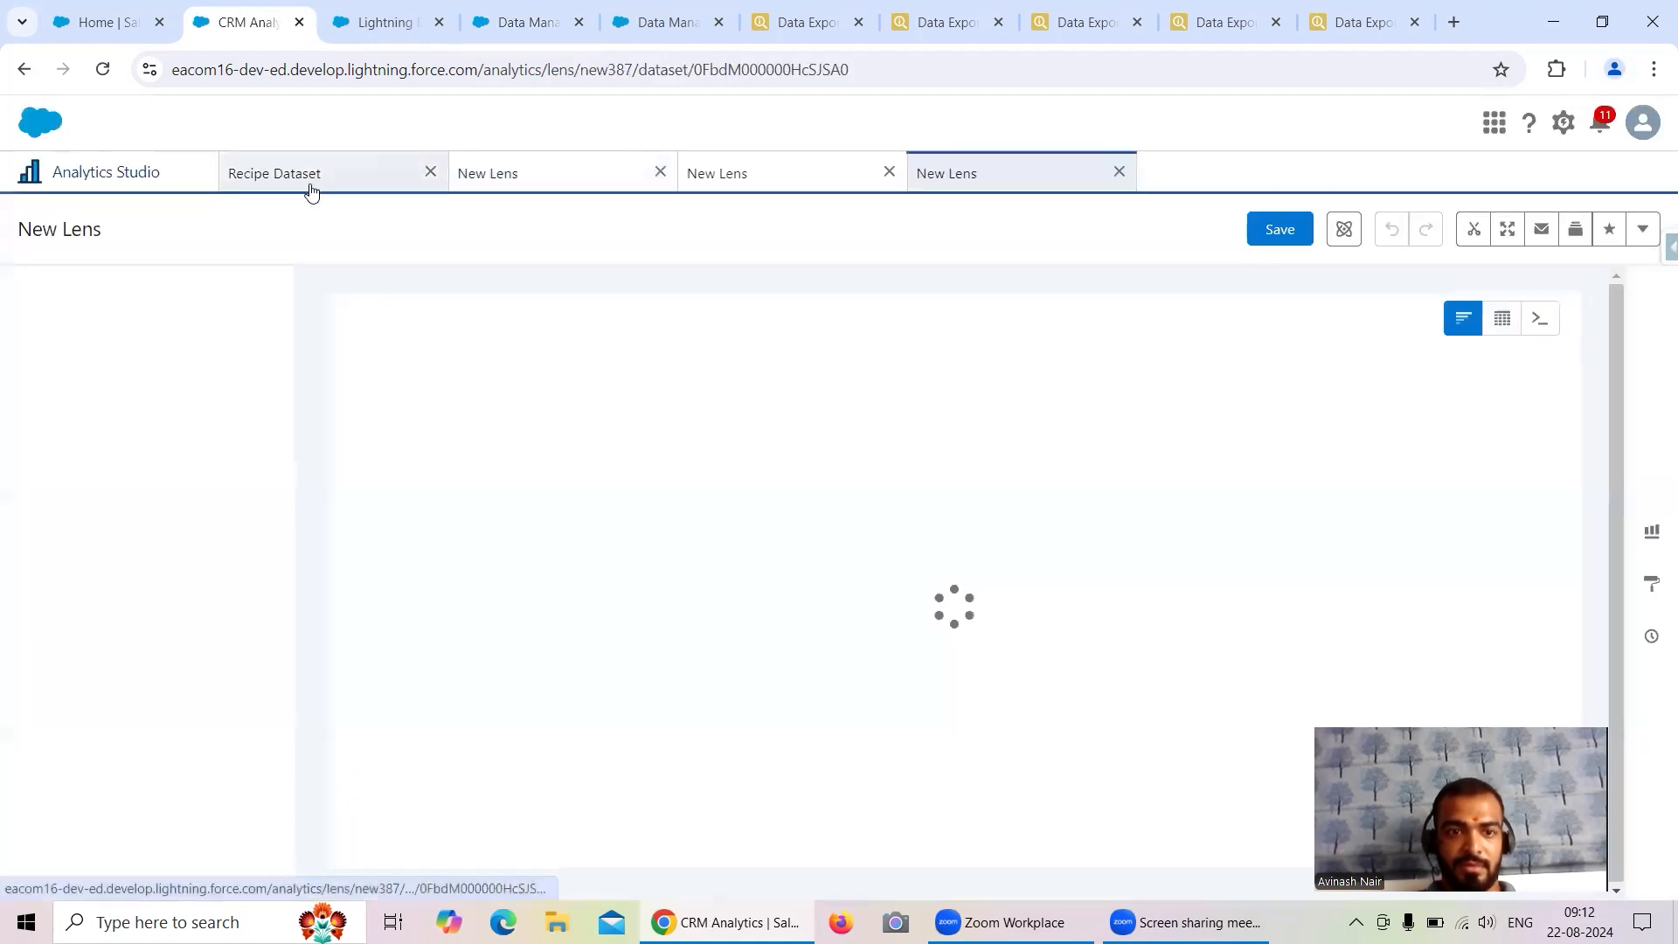
pyautogui.click(313, 179)
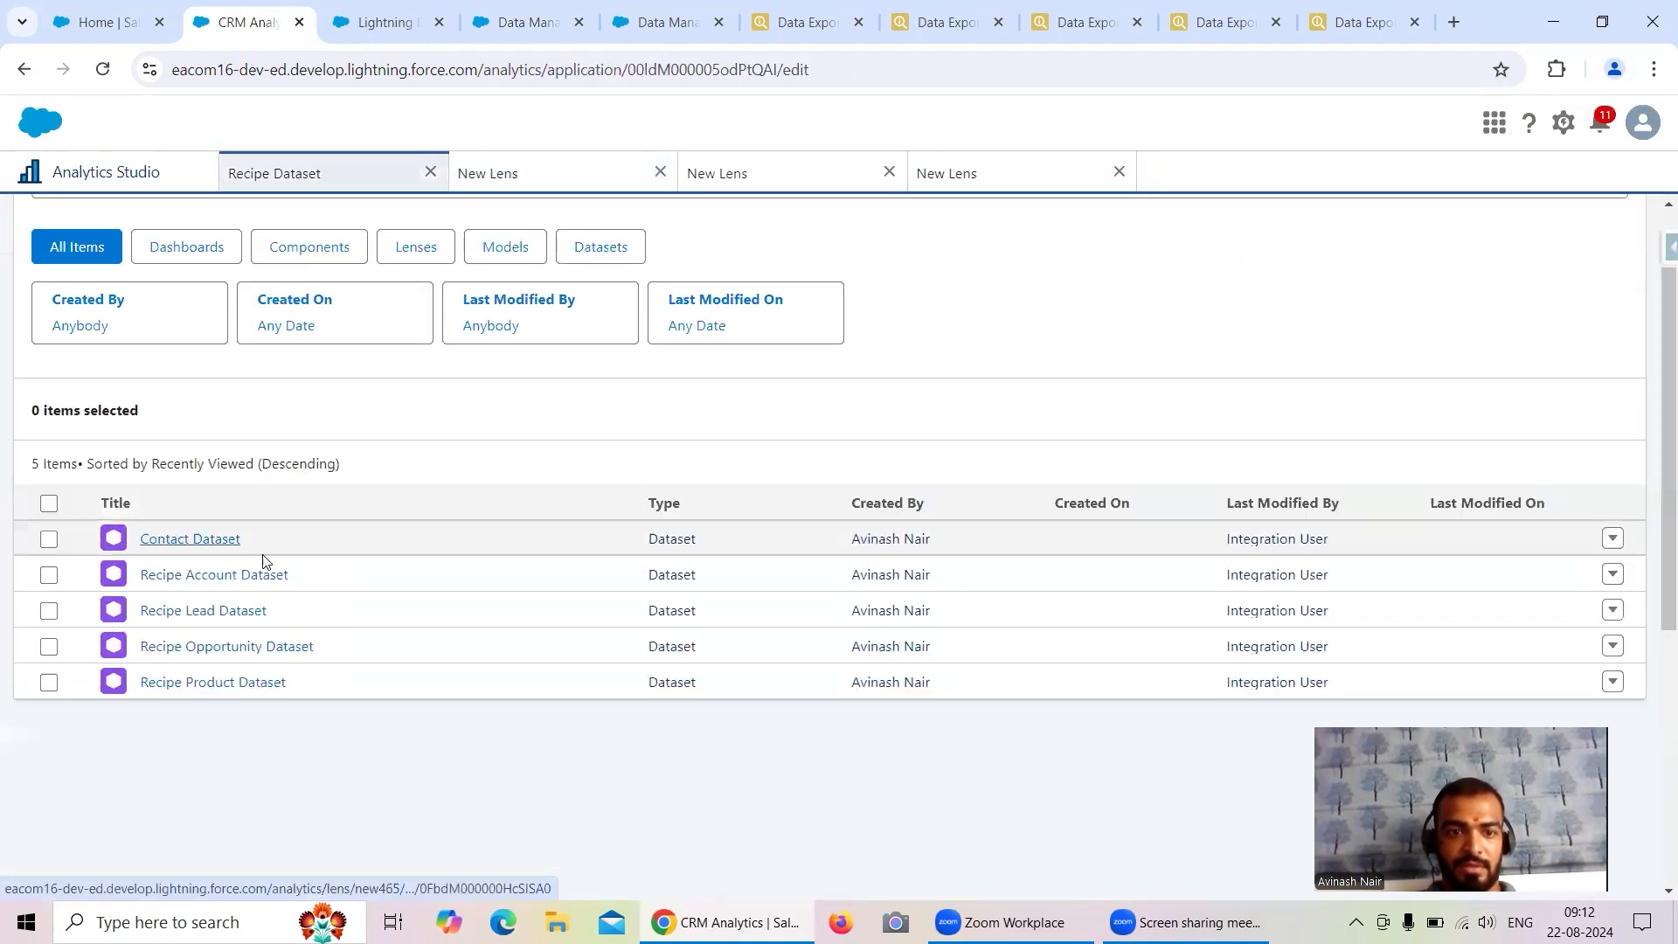
pyautogui.click(246, 647)
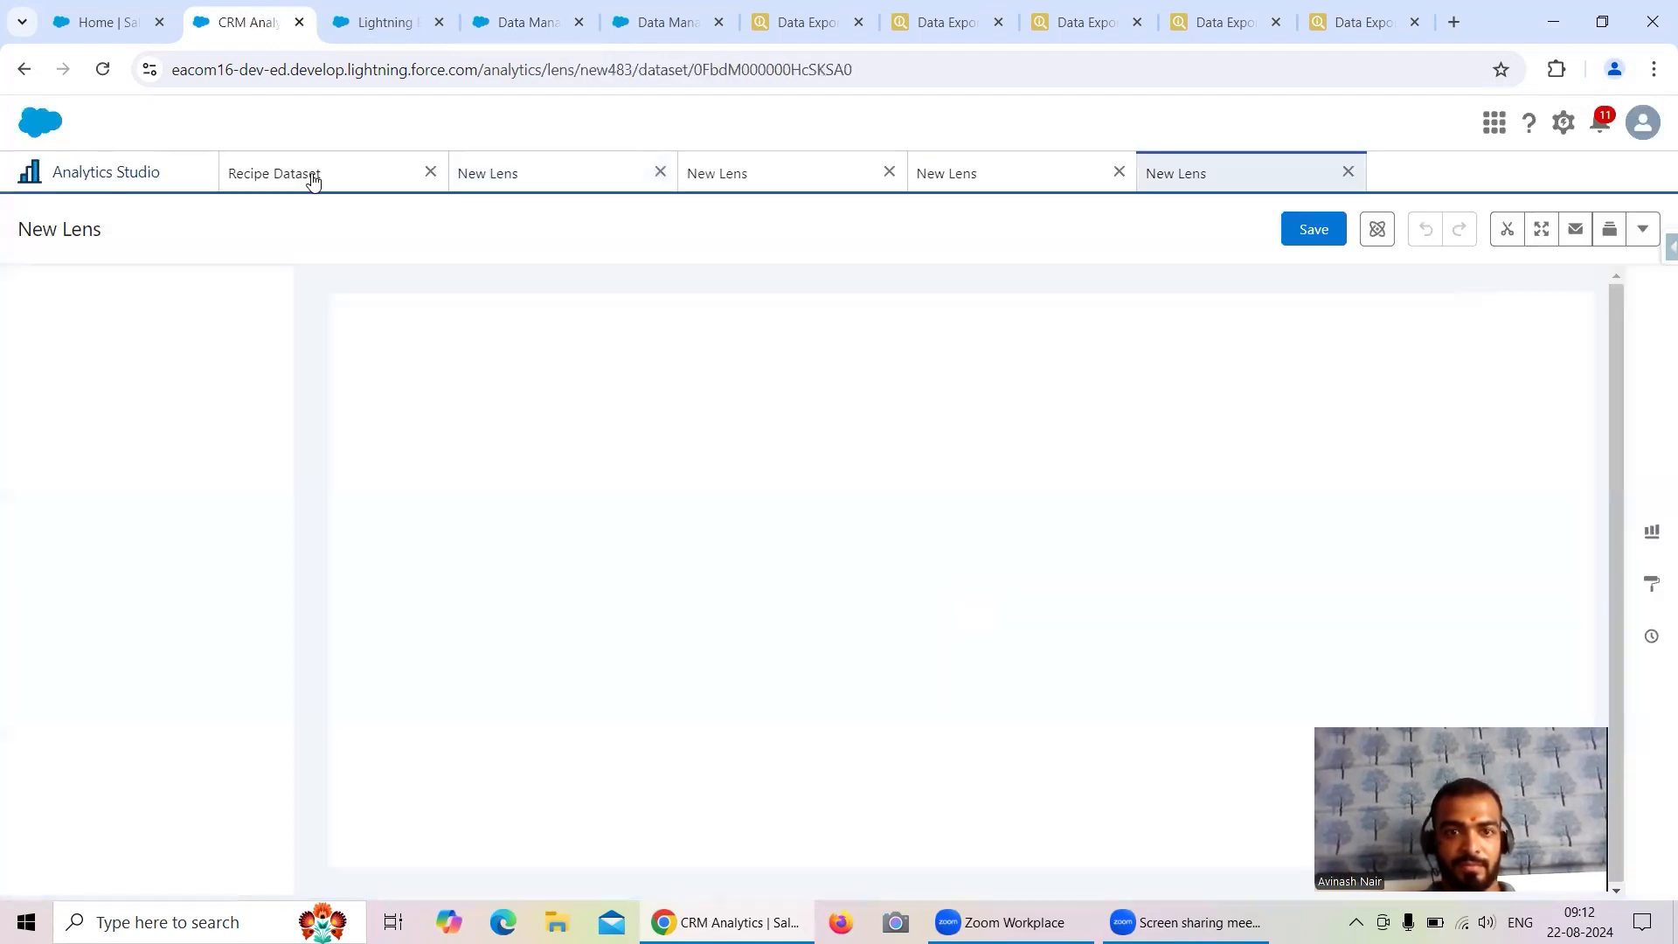
pyautogui.click(313, 179)
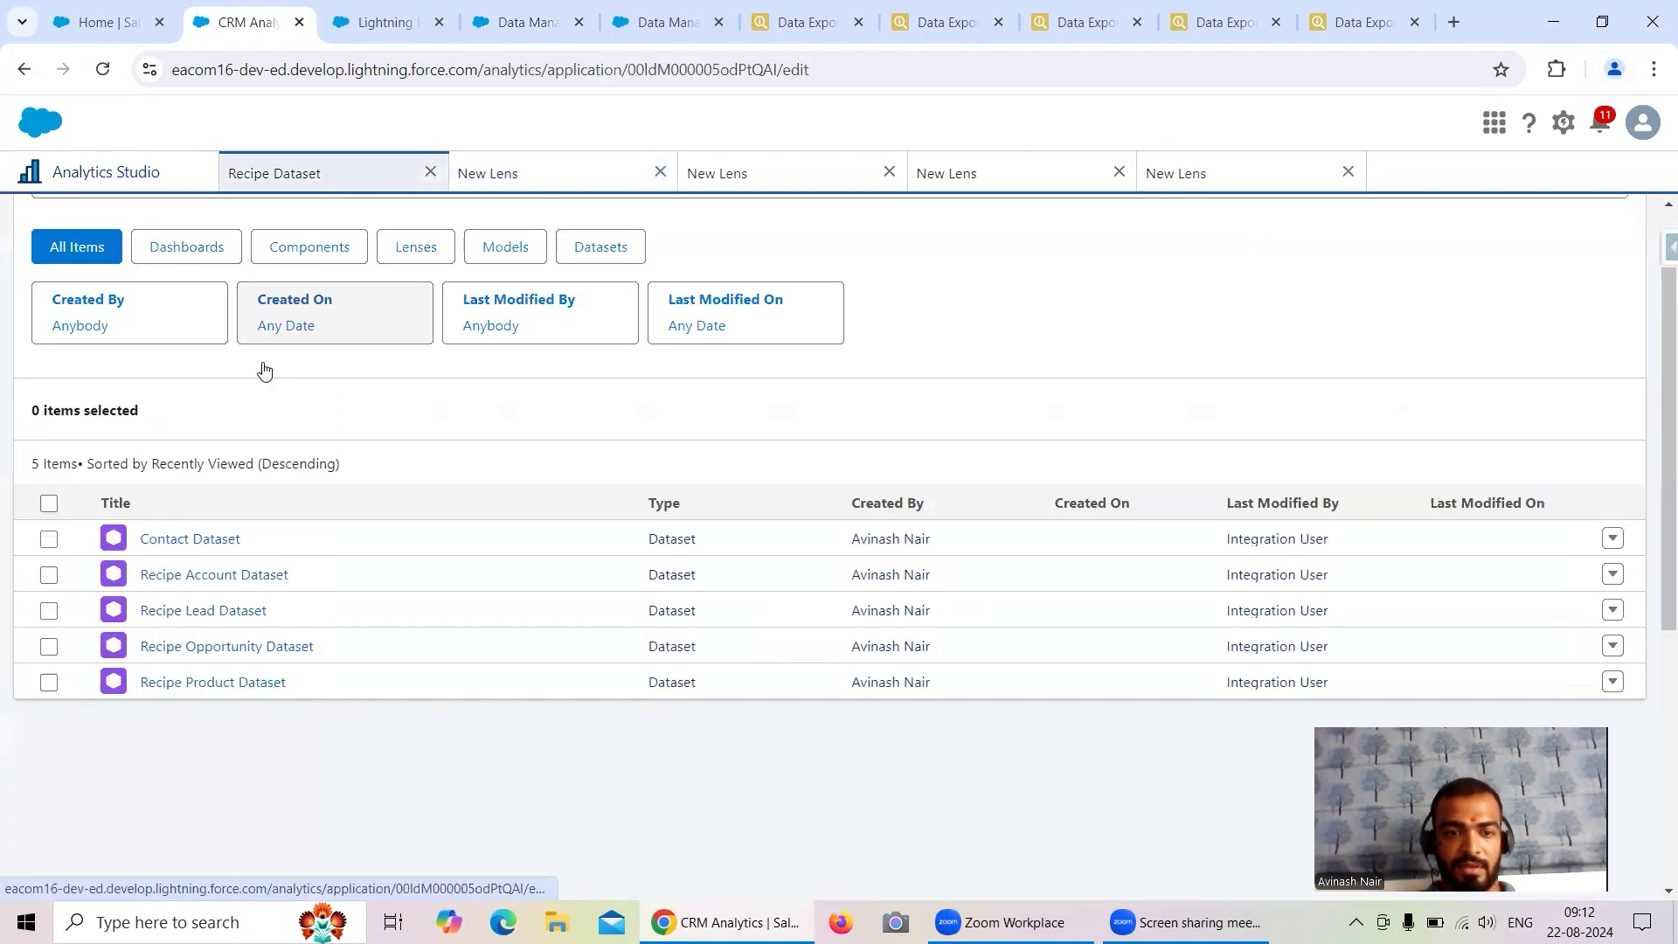
pyautogui.click(273, 684)
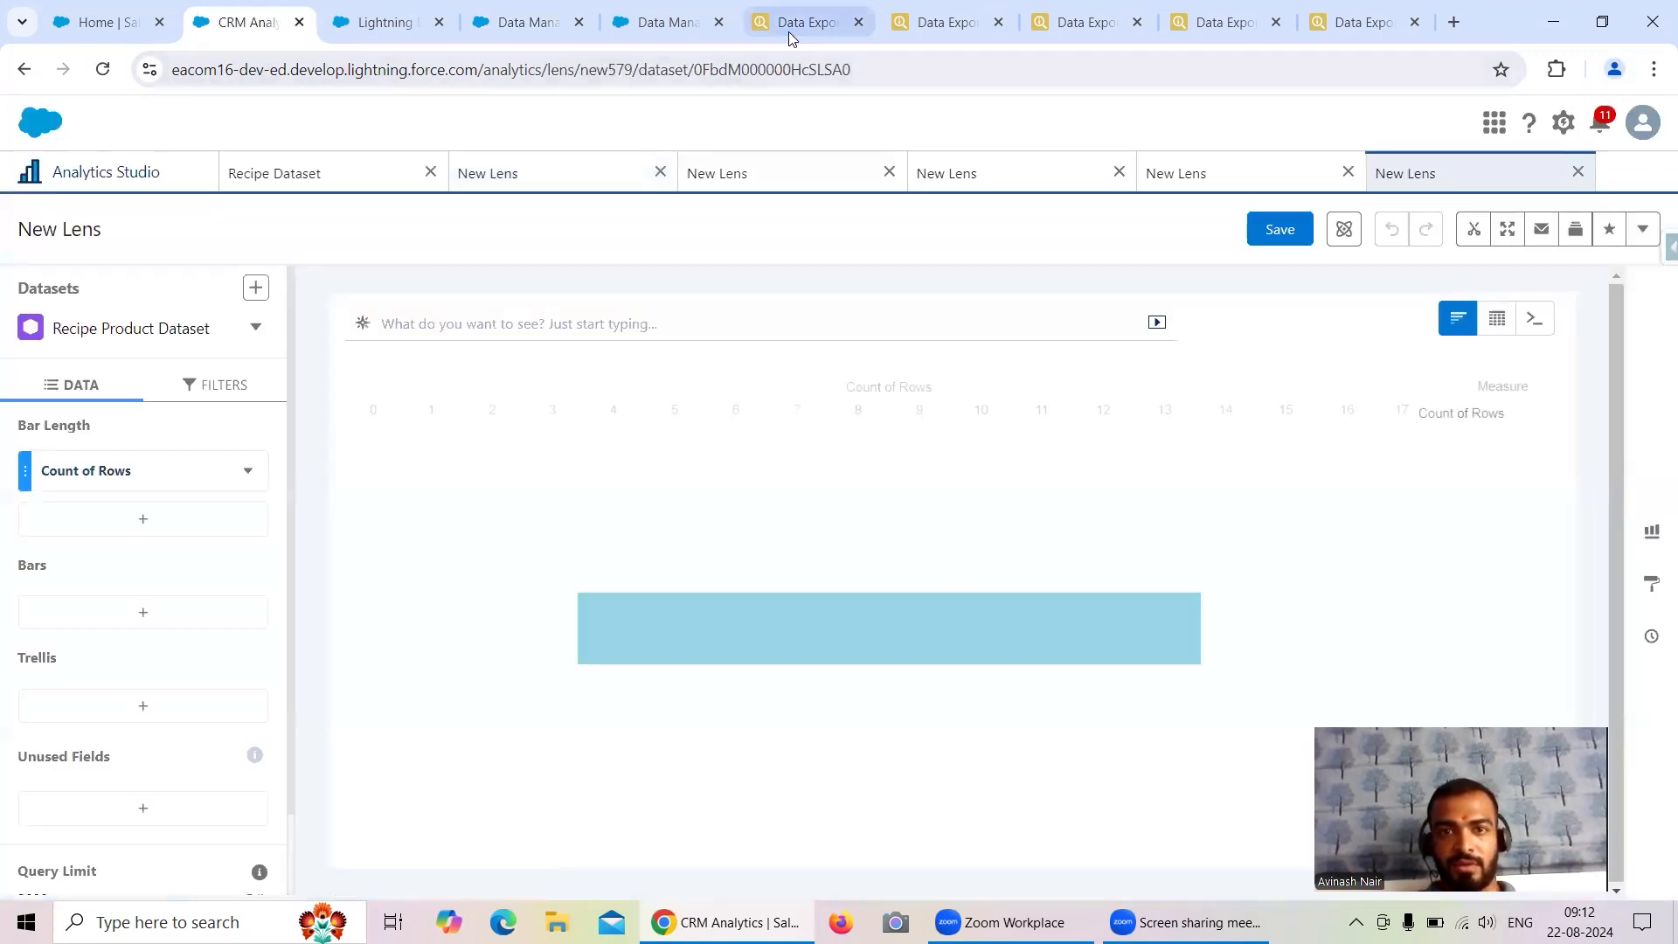
# - Compare the Recipe Account Dataset row count with the Account count query result, and move the analytics browser tab nearer the query tabs
pyautogui.click(524, 175)
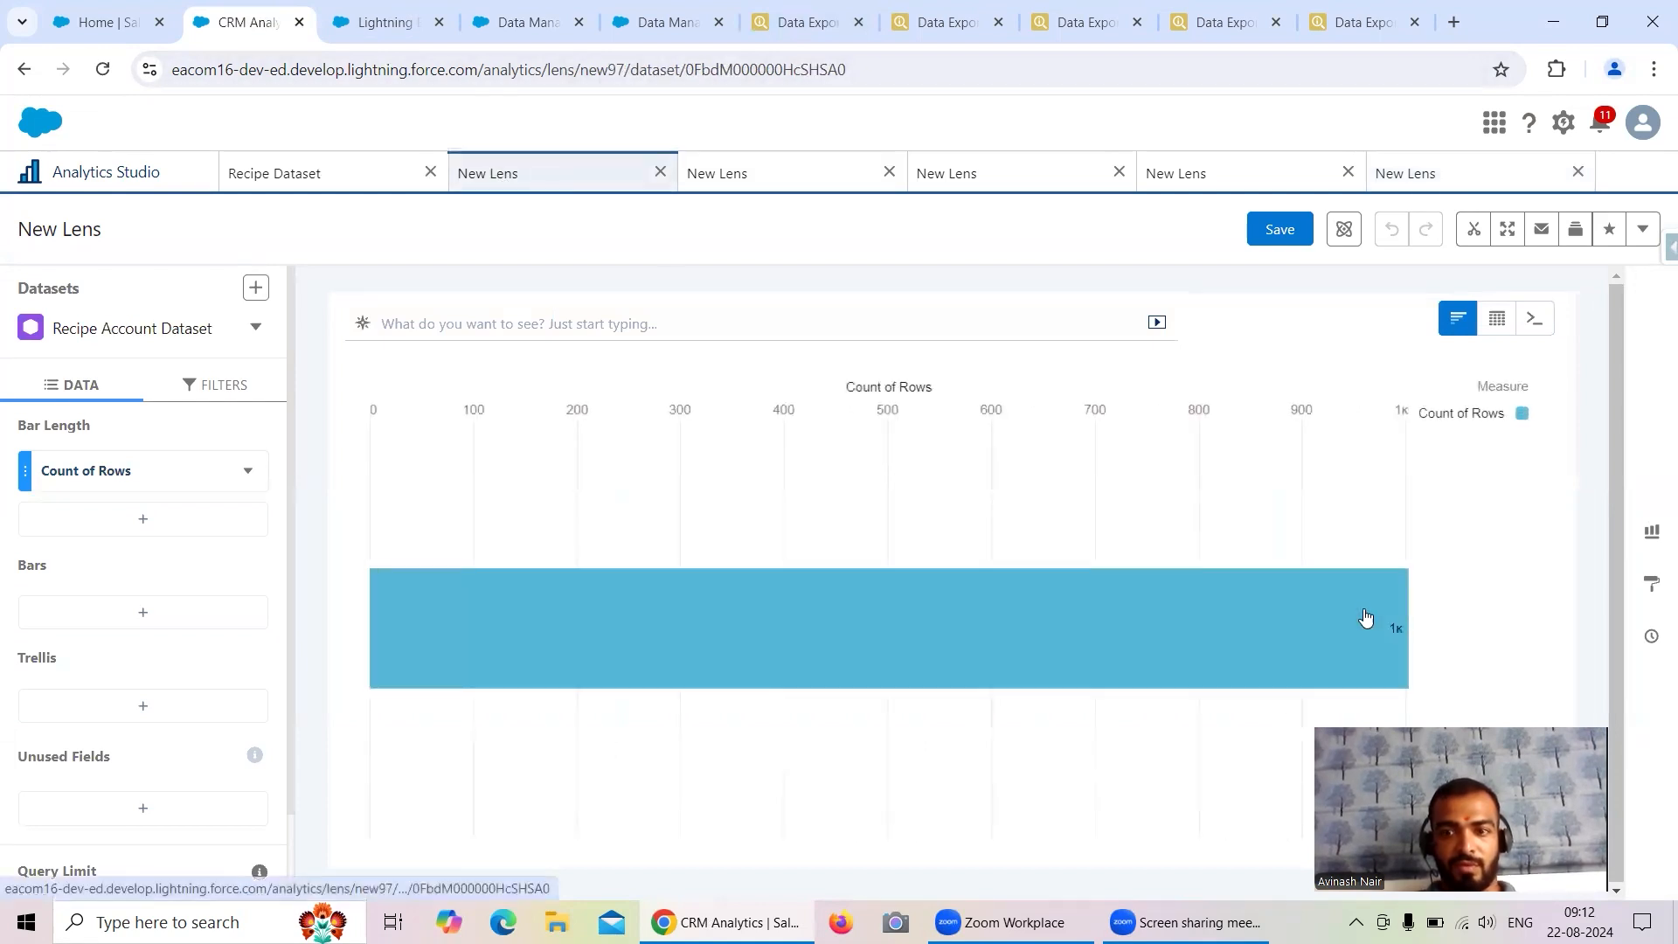
pyautogui.moveTo(1395, 631)
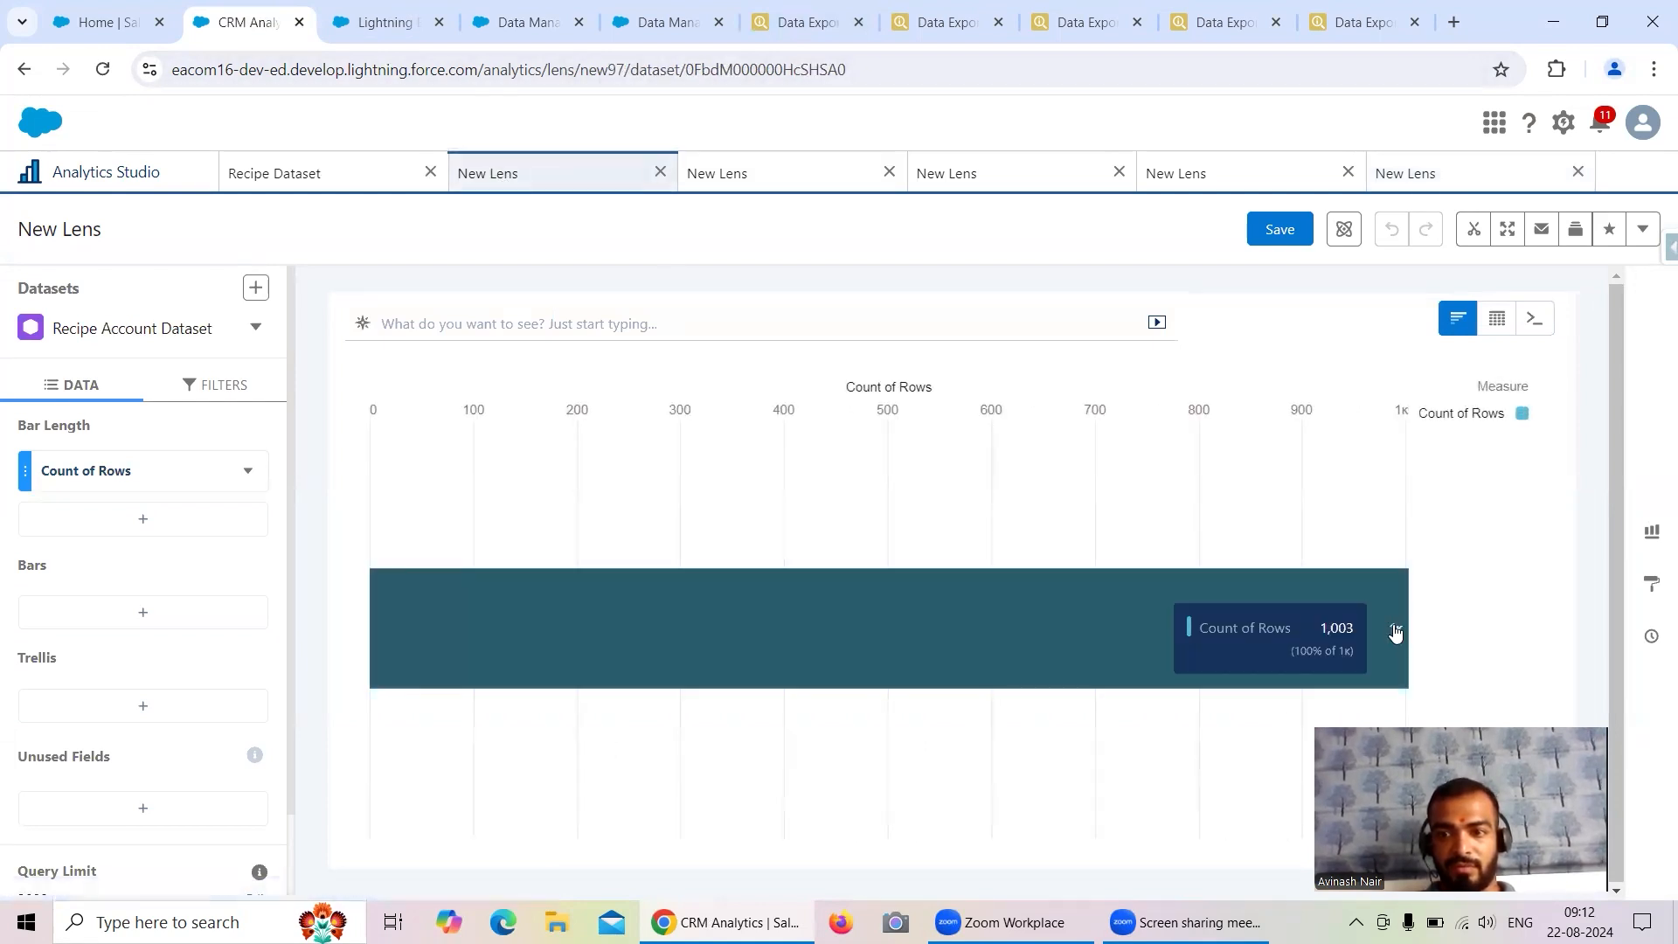
pyautogui.click(789, 24)
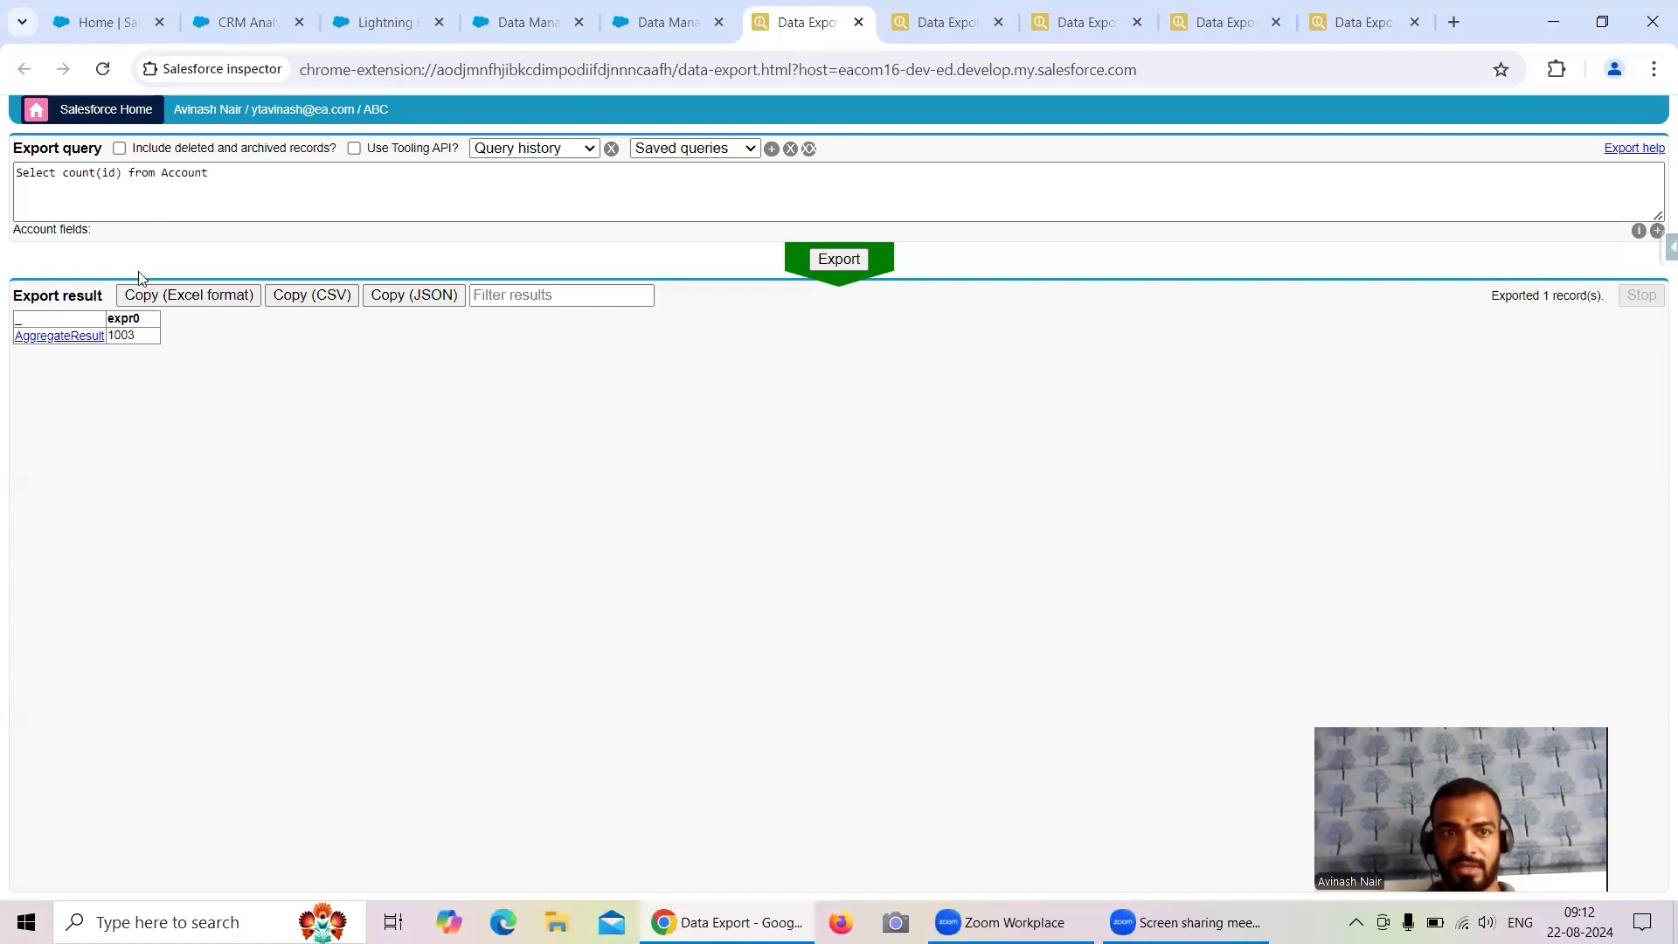
pyautogui.click(244, 25)
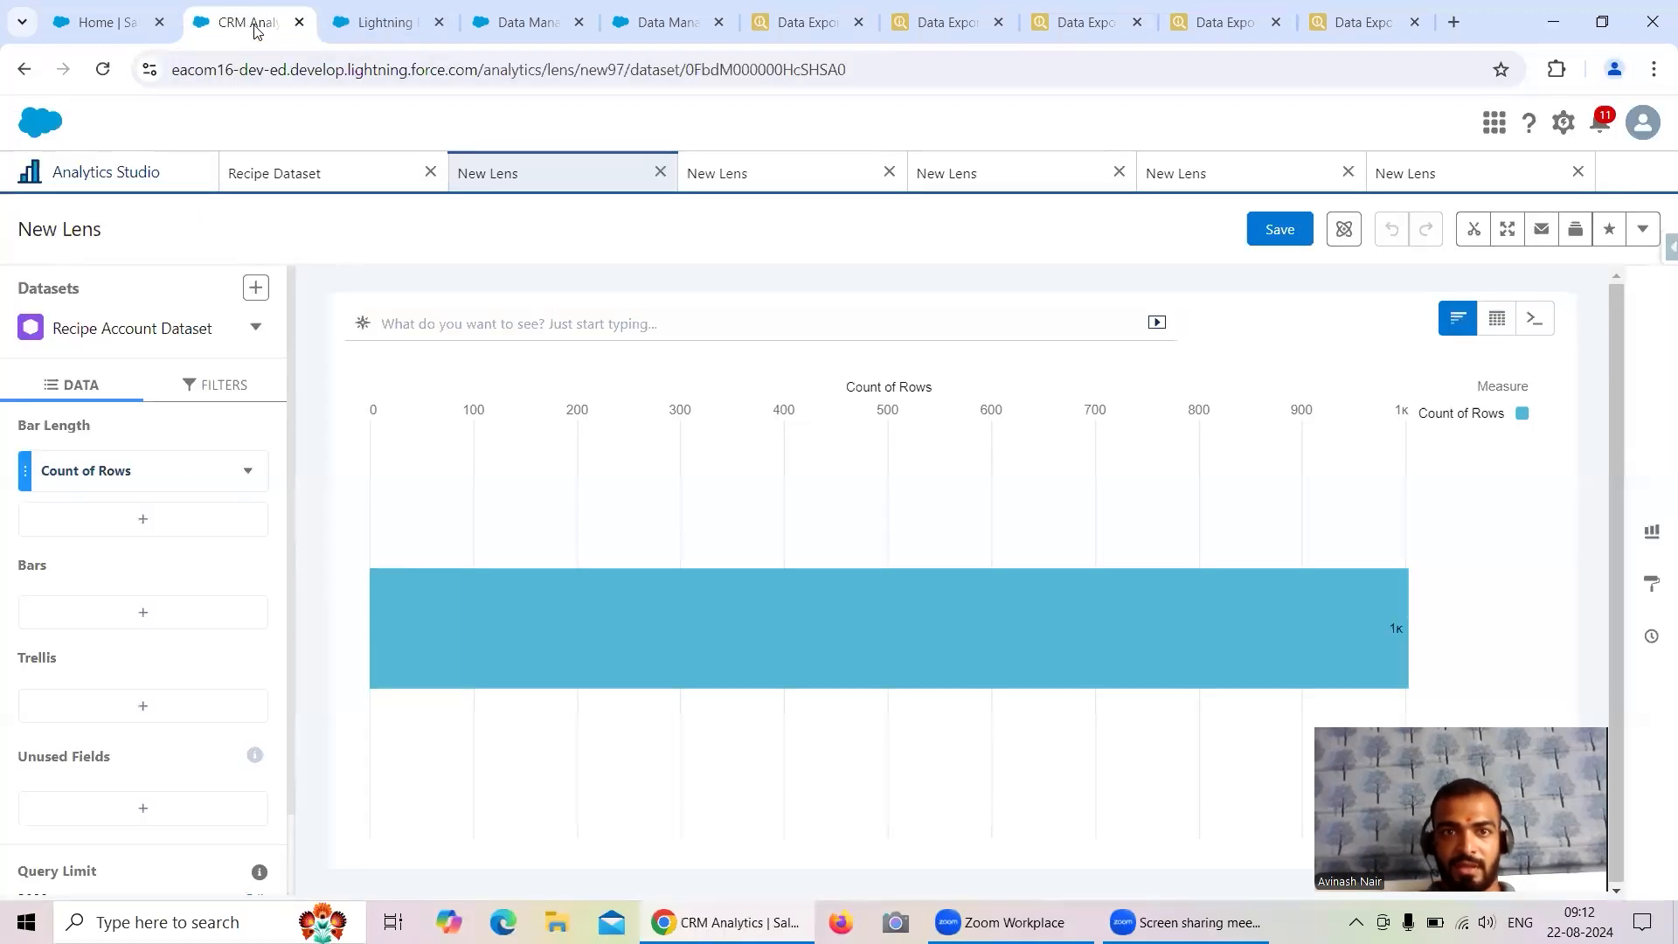
pyautogui.moveTo(251, 27); pyautogui.dragTo(406, 28)
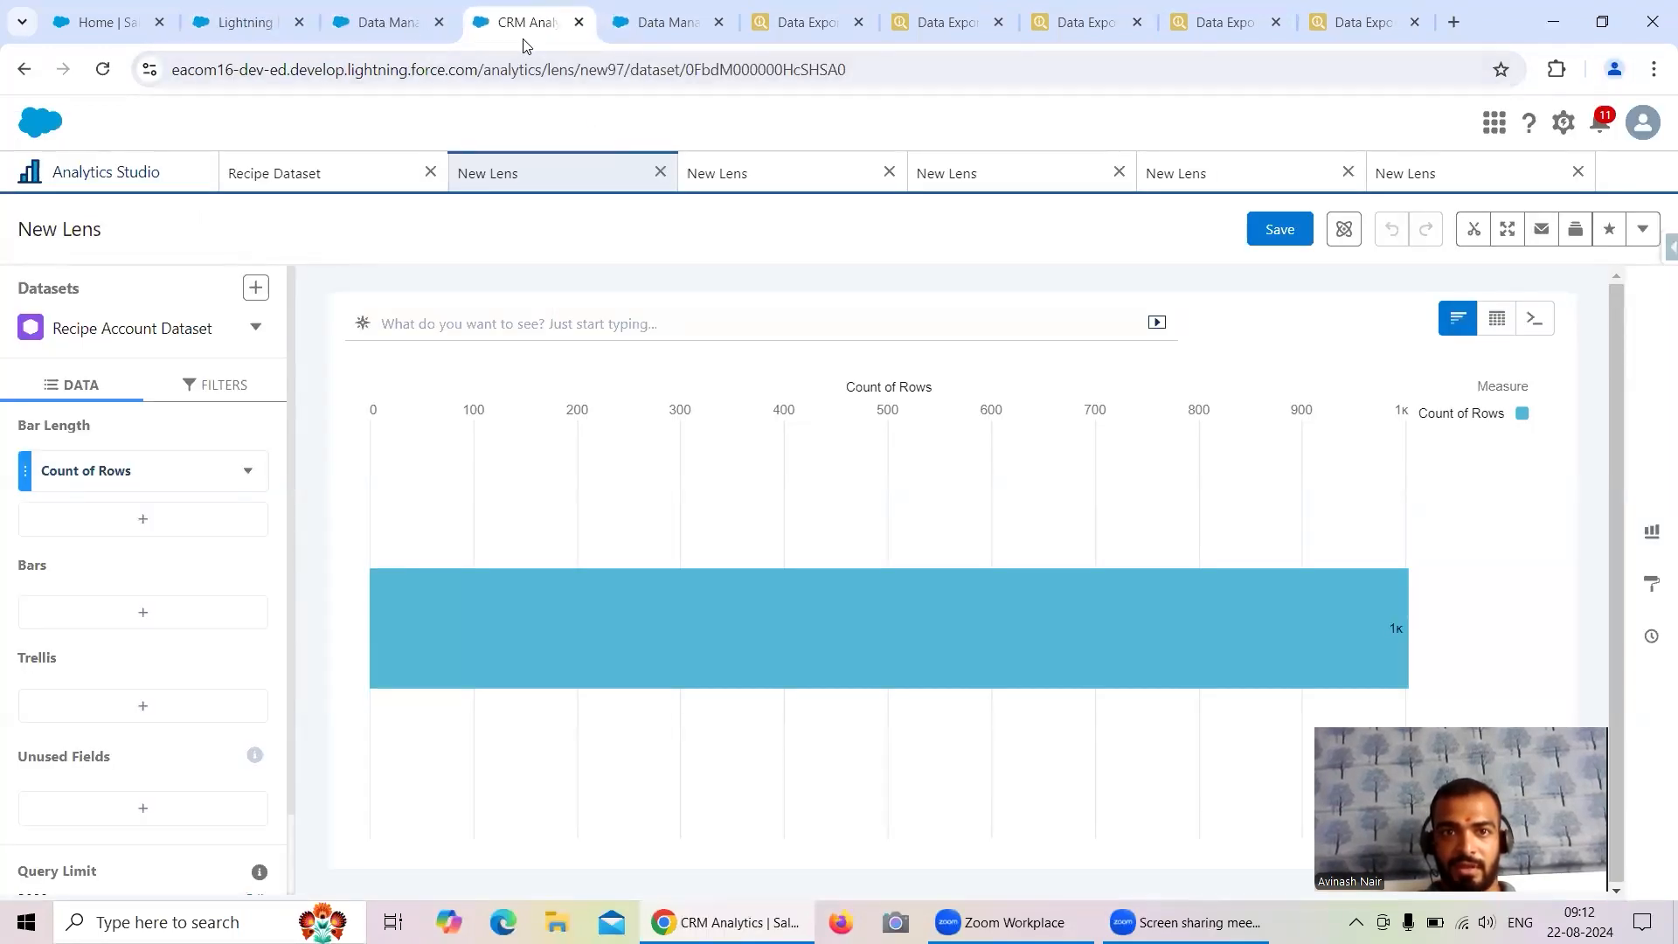
# - Check the row counts of Contact Dataset and Recipe Lead Dataset against the Contact and Lead count query results
pyautogui.click(719, 189)
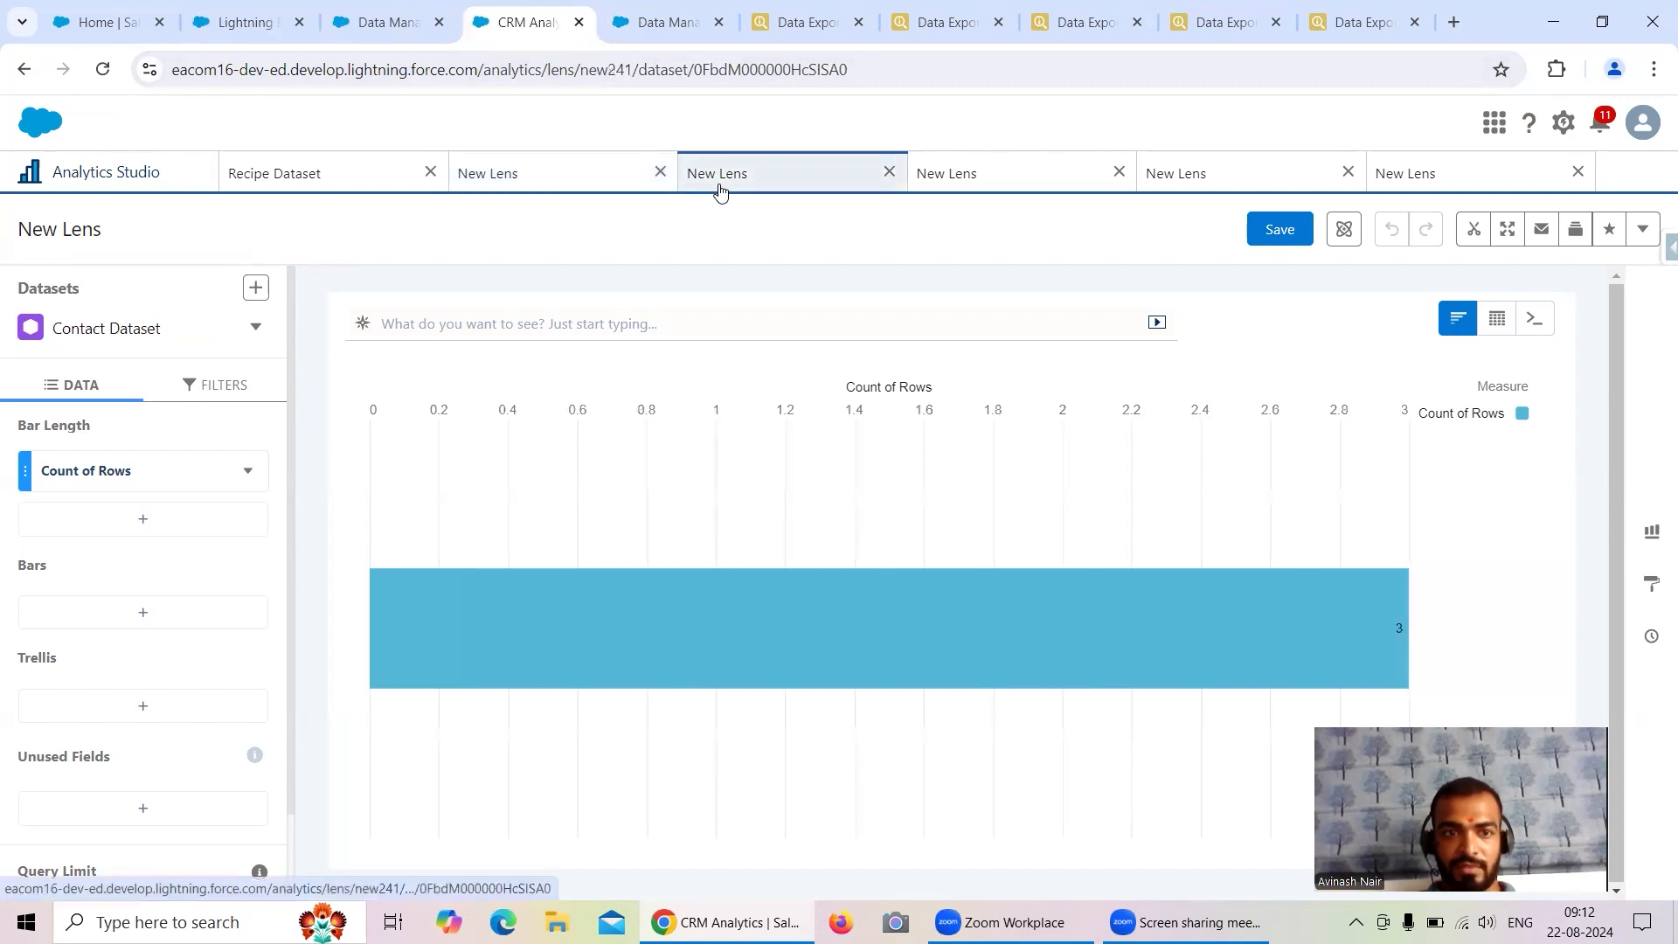
pyautogui.click(933, 41)
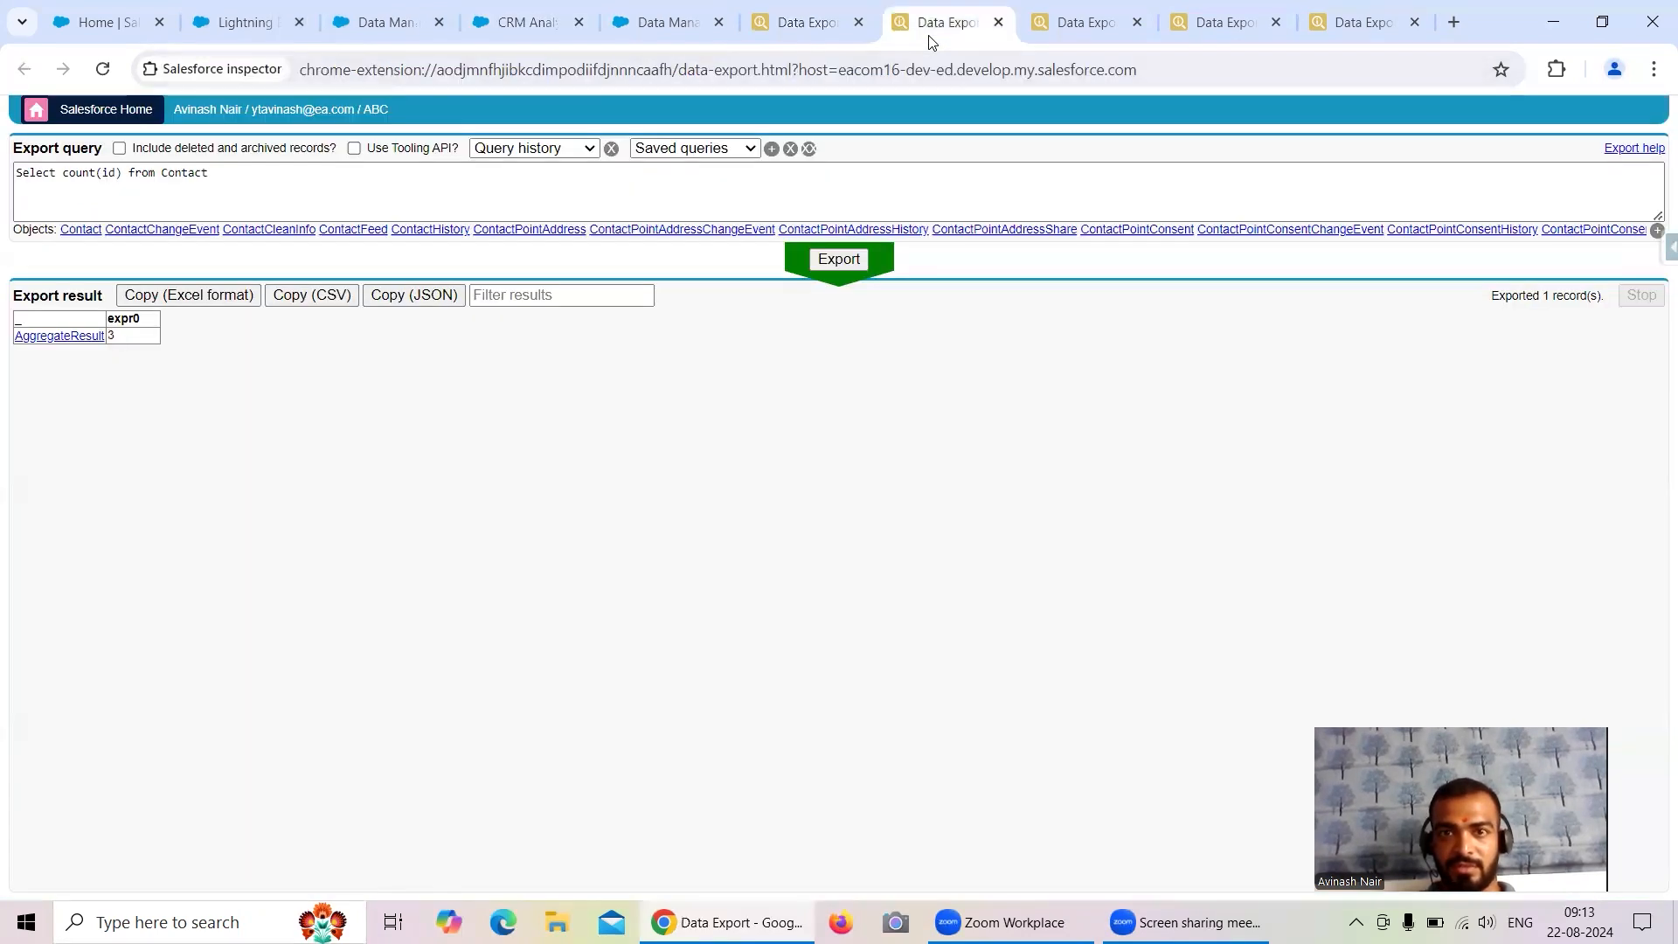
pyautogui.click(500, 35)
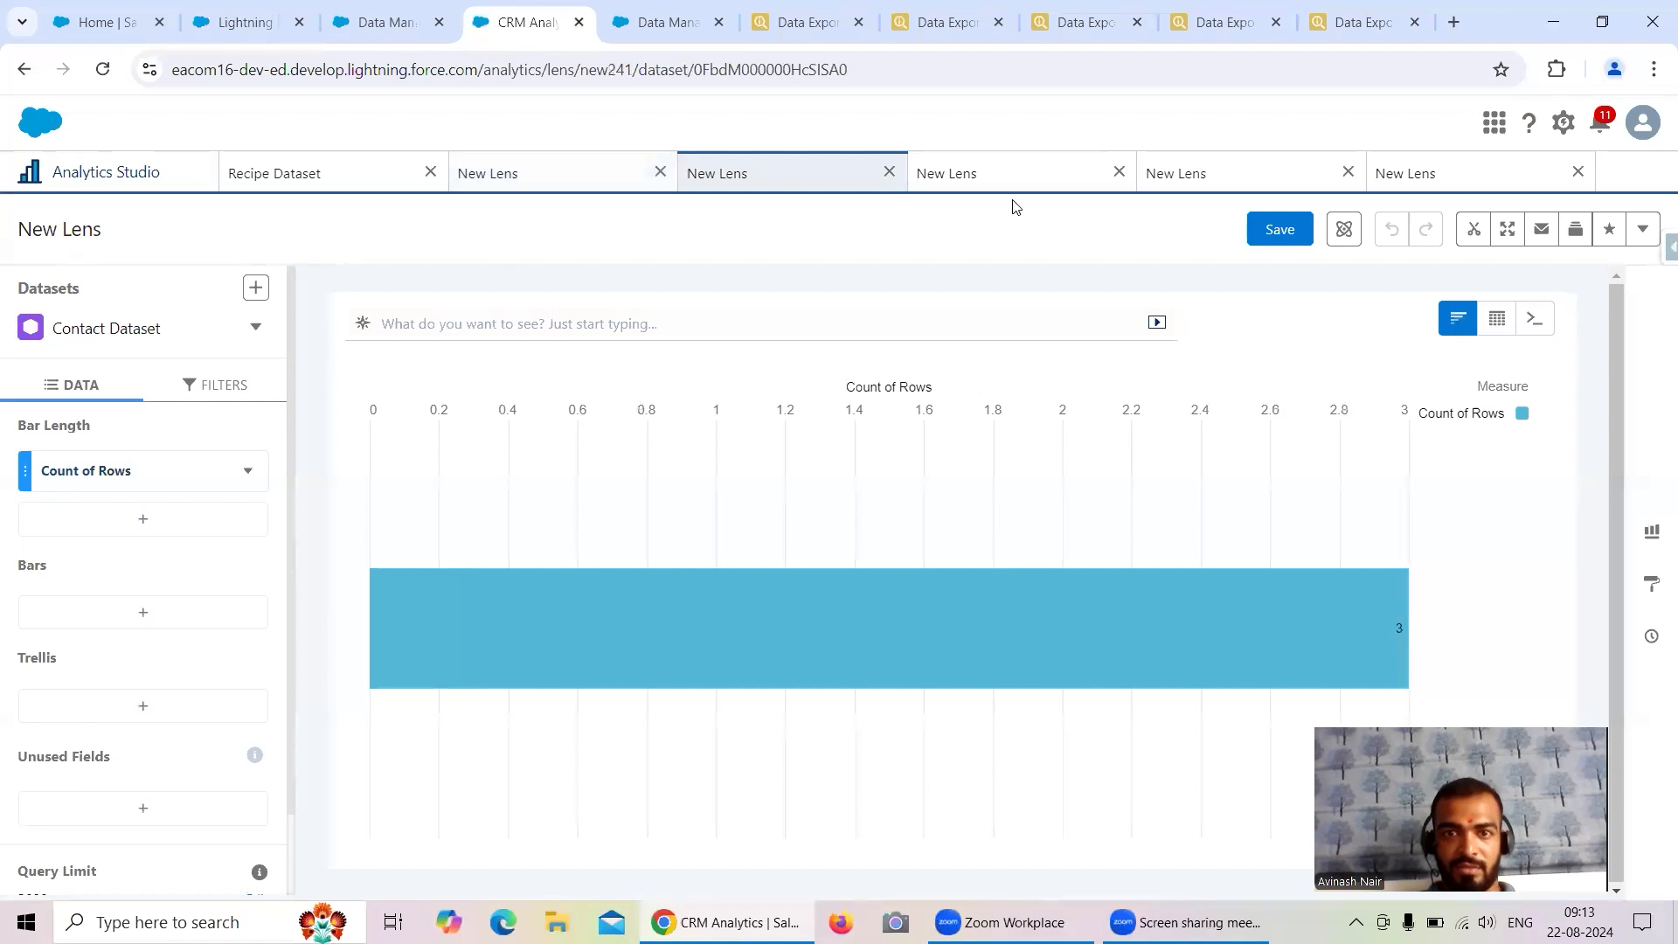
pyautogui.click(1014, 173)
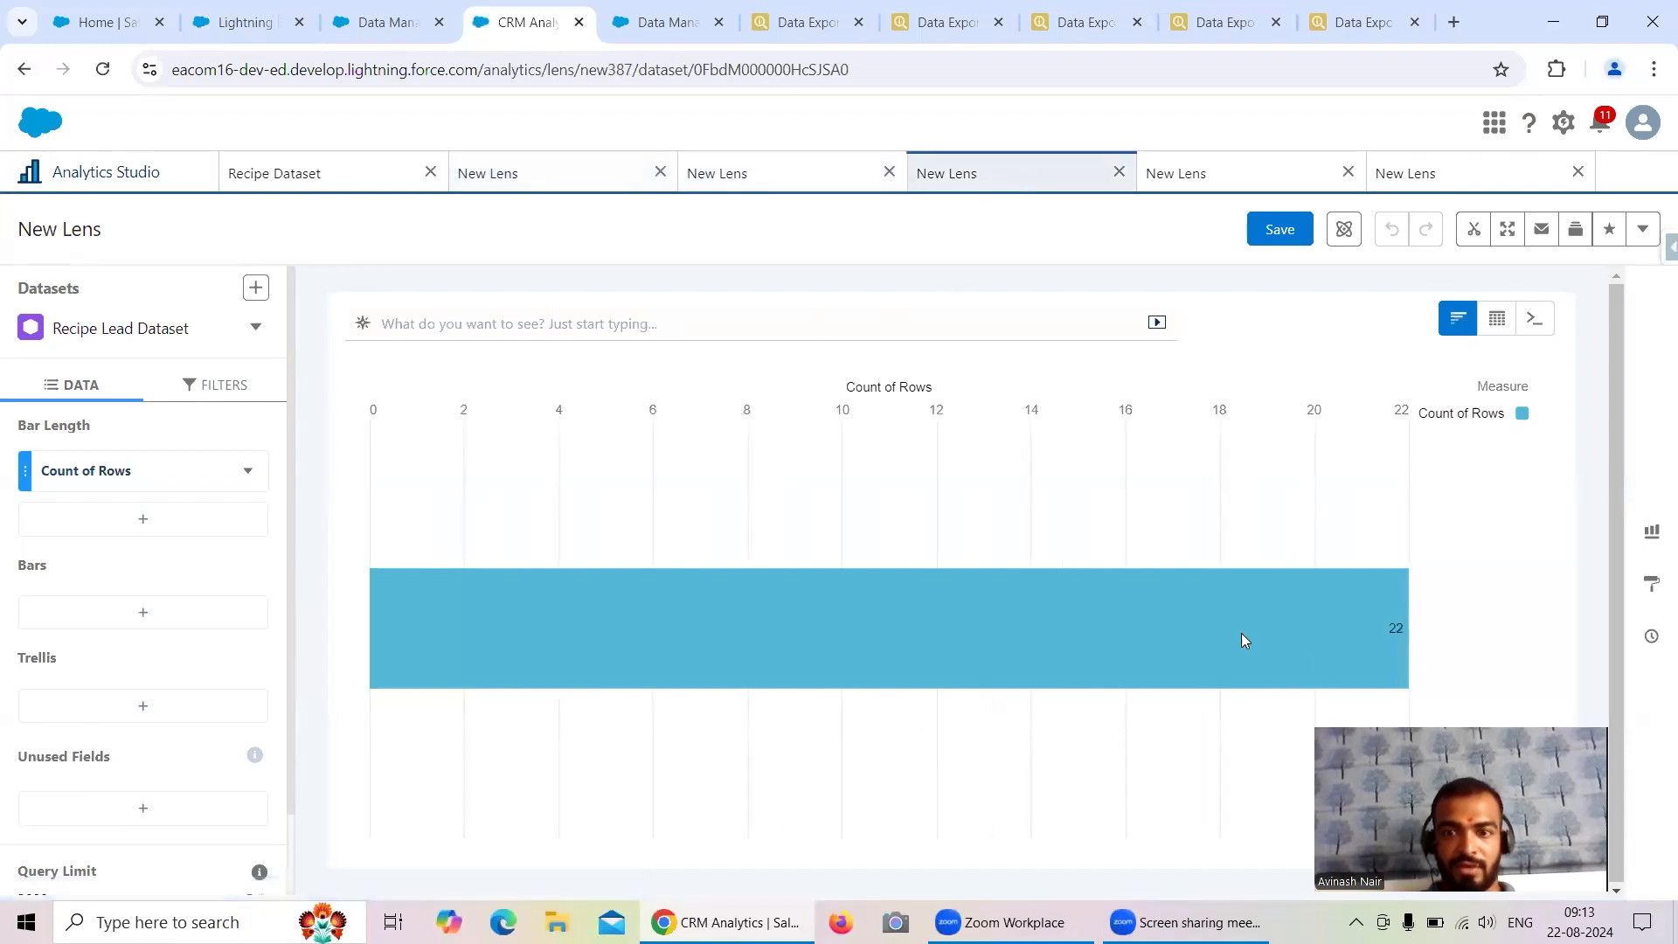
pyautogui.click(1096, 33)
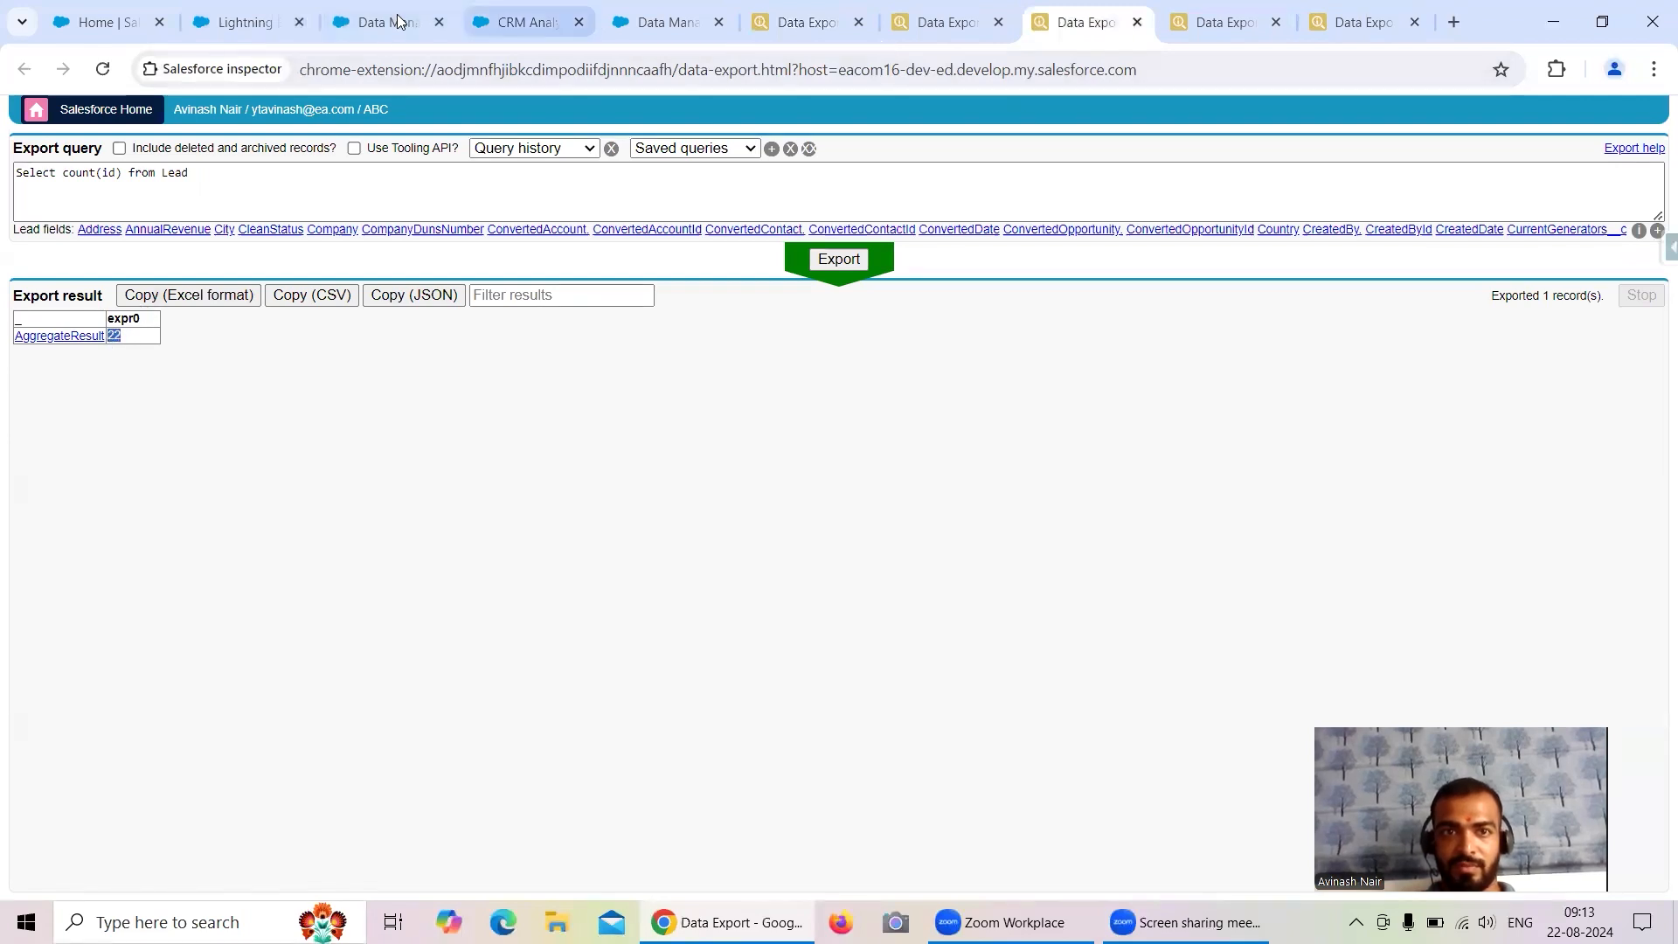
pyautogui.click(520, 22)
# - Check the Recipe Opportunity and Recipe Product dataset row counts against the Opportunity and Product2 count queries, and return to the Recipe Dataset app
pyautogui.click(1175, 175)
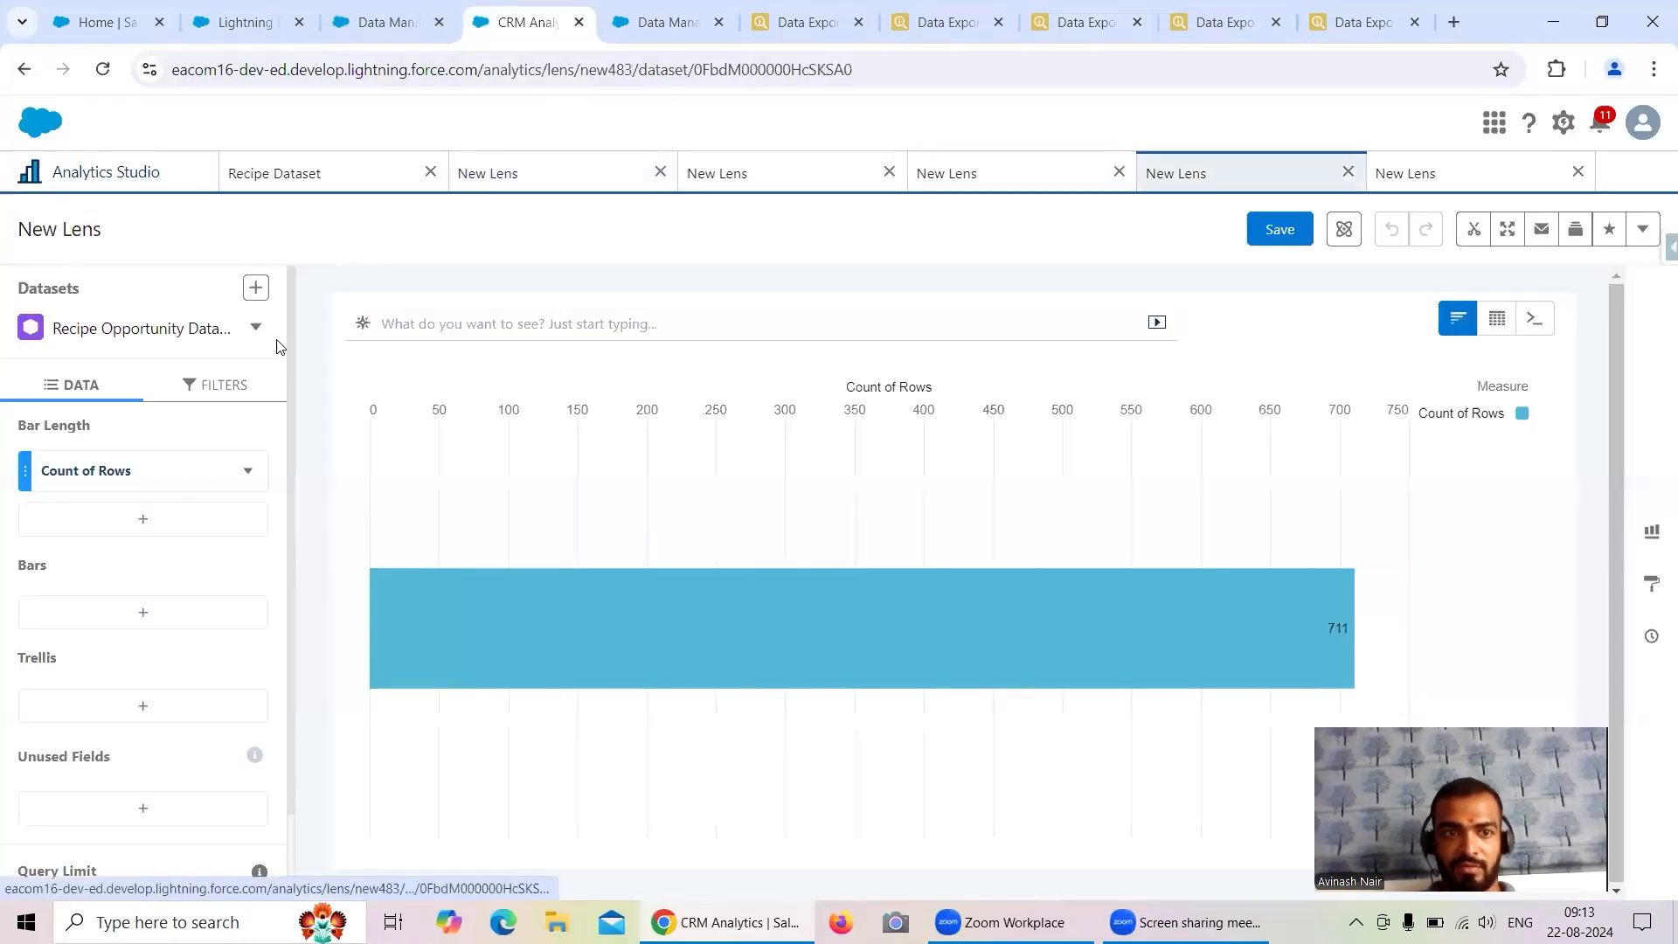
pyautogui.click(1180, 31)
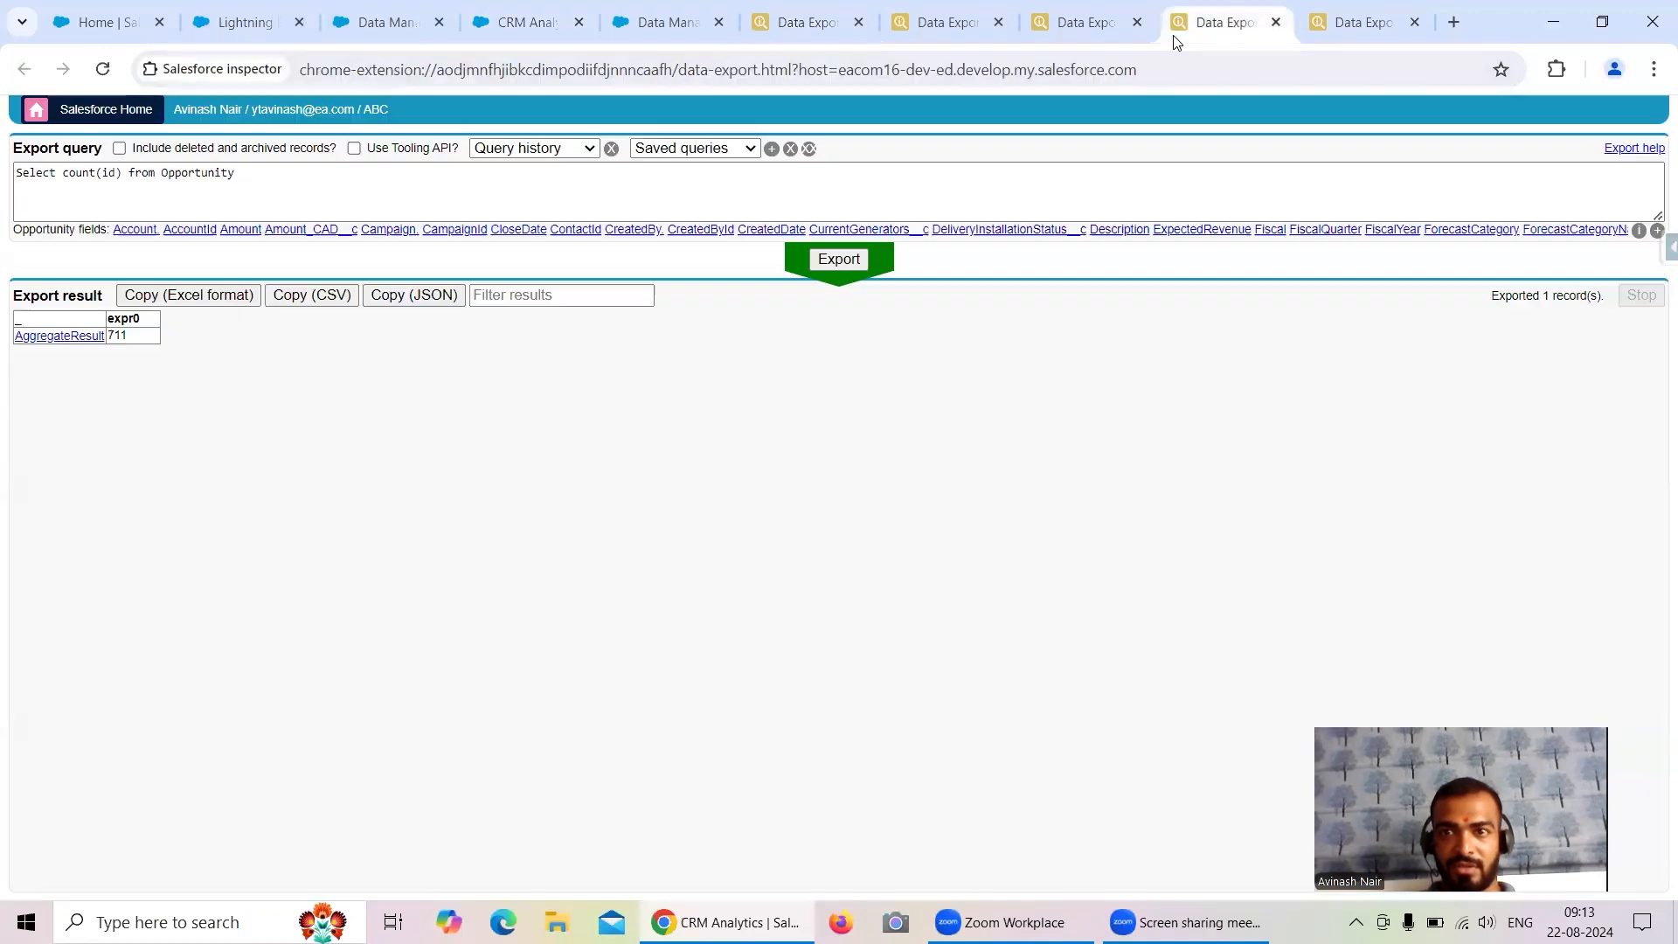
pyautogui.click(523, 21)
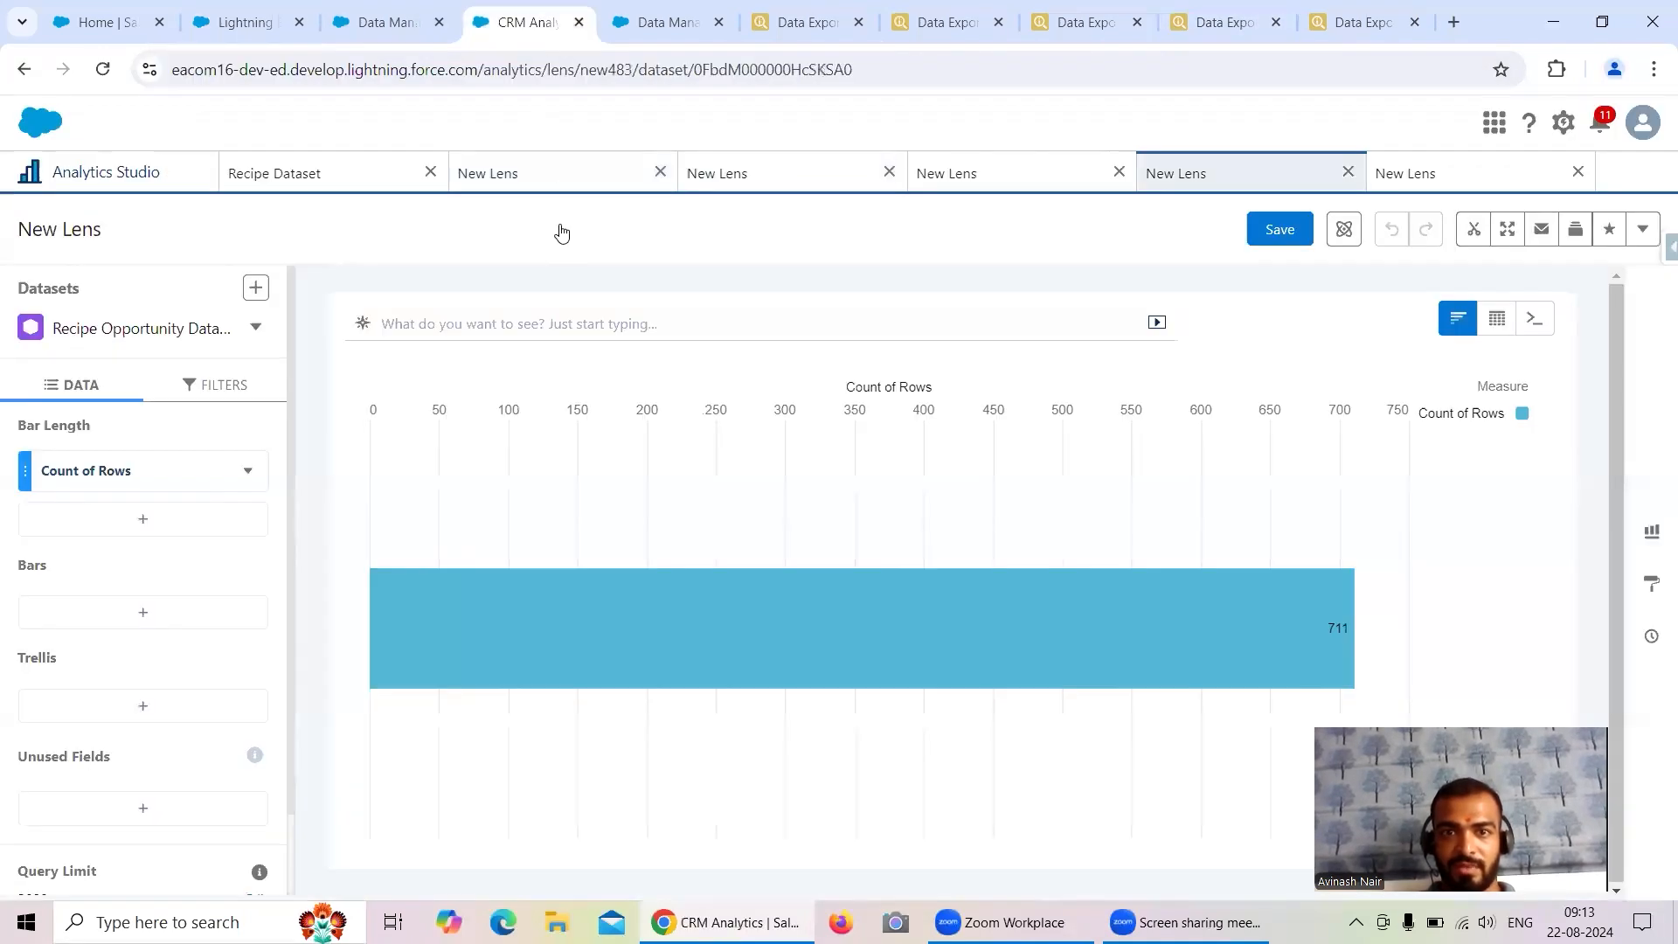
pyautogui.click(1424, 168)
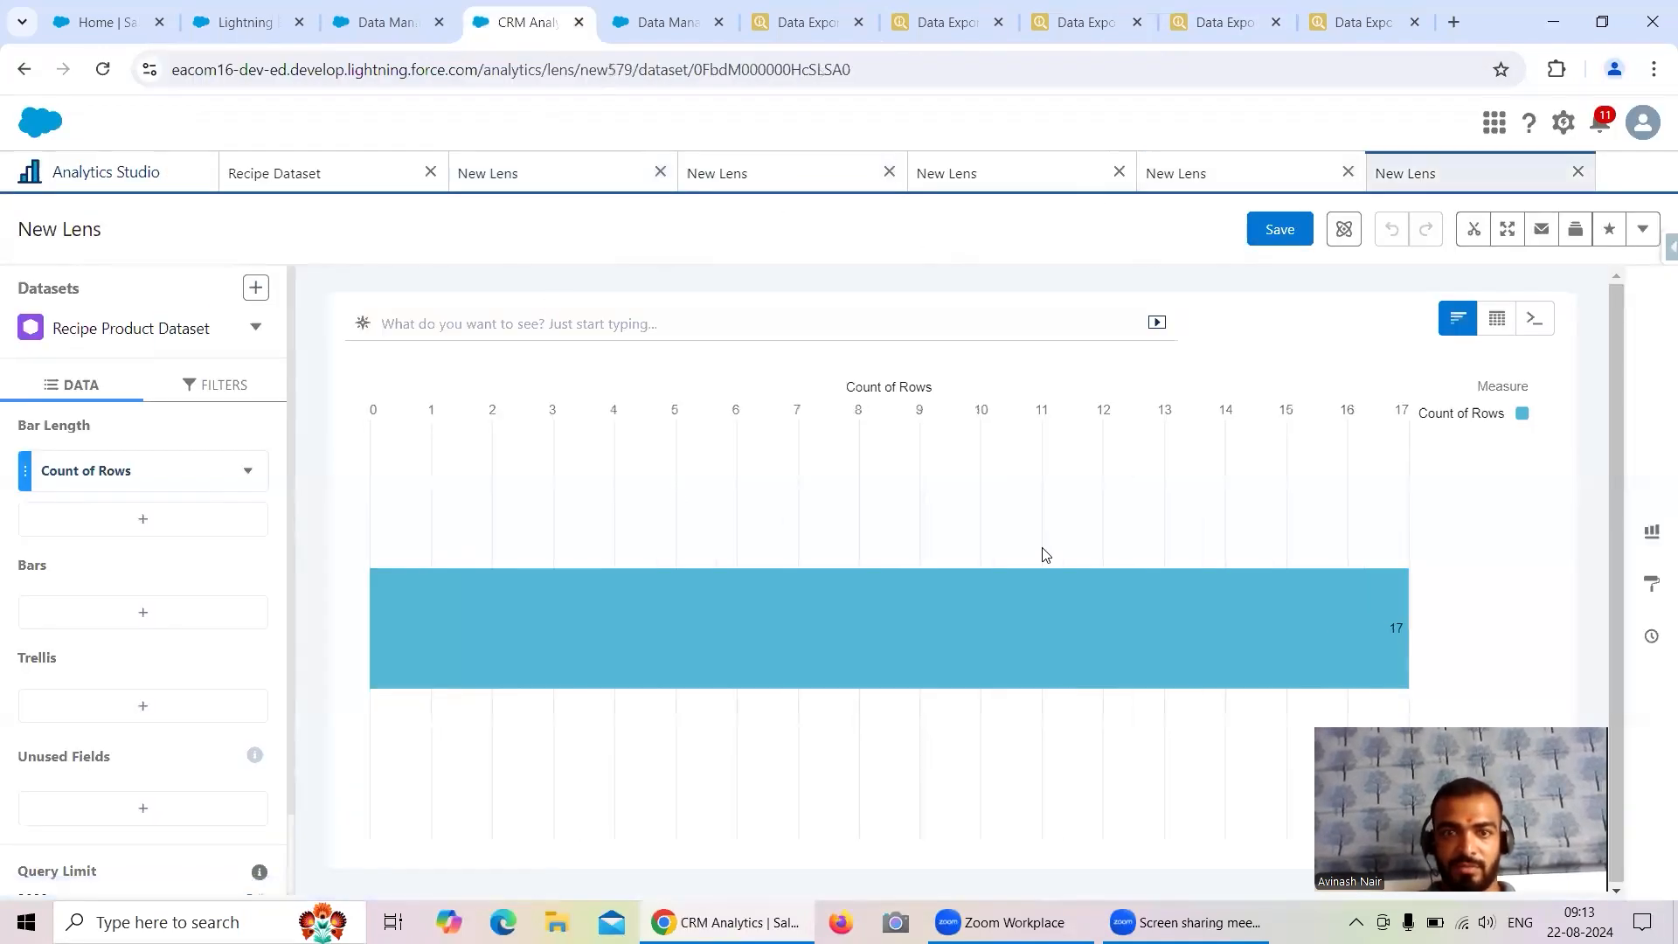
pyautogui.click(1376, 25)
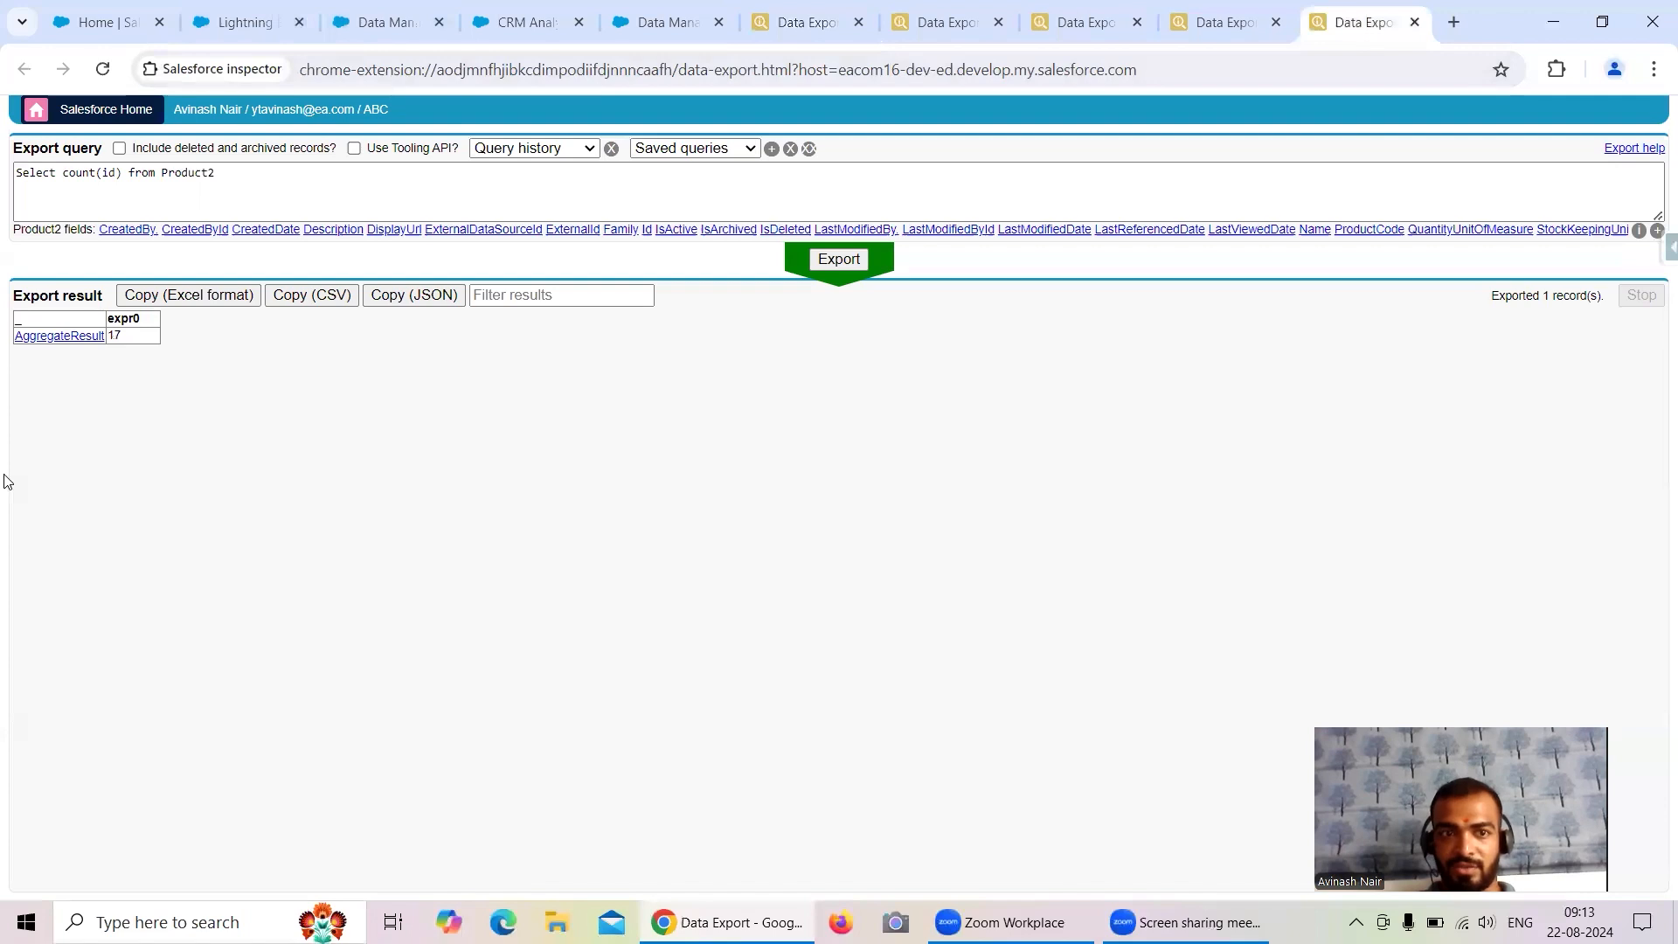
pyautogui.click(522, 22)
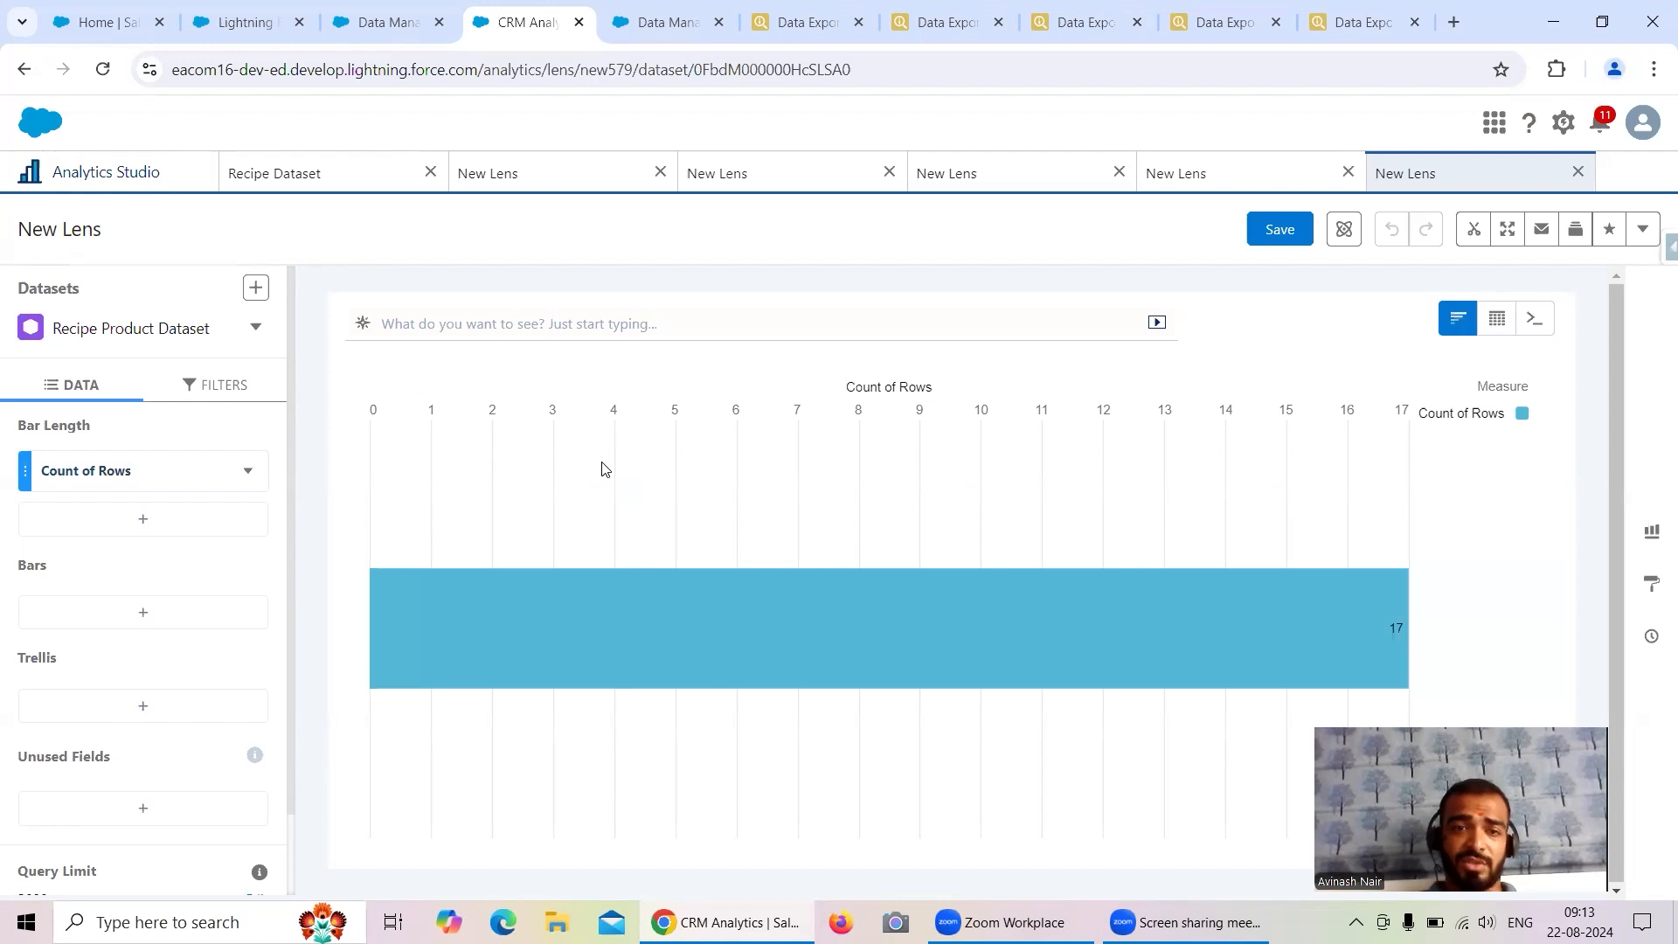
pyautogui.click(253, 173)
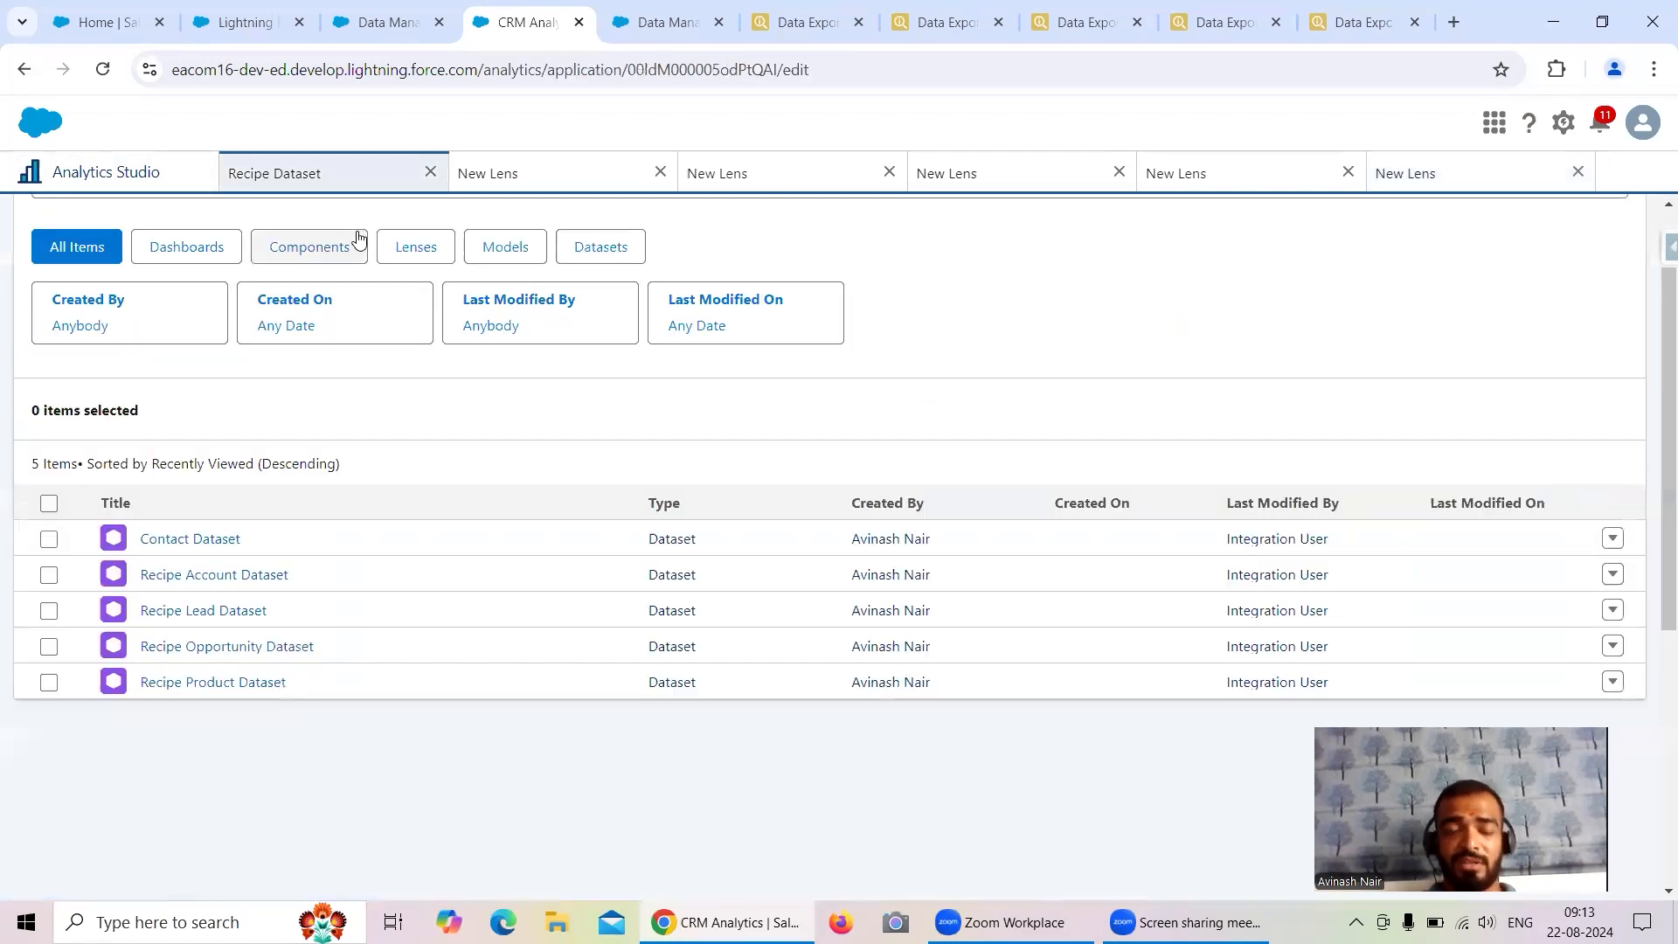